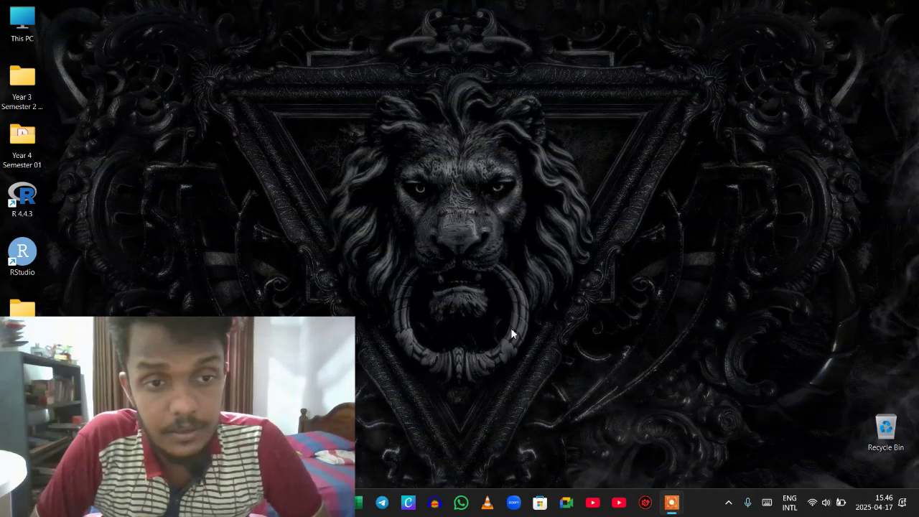
Step: Open Word and create a blank document, followed by a second new blank document
drag(222, 346, 821, 338)
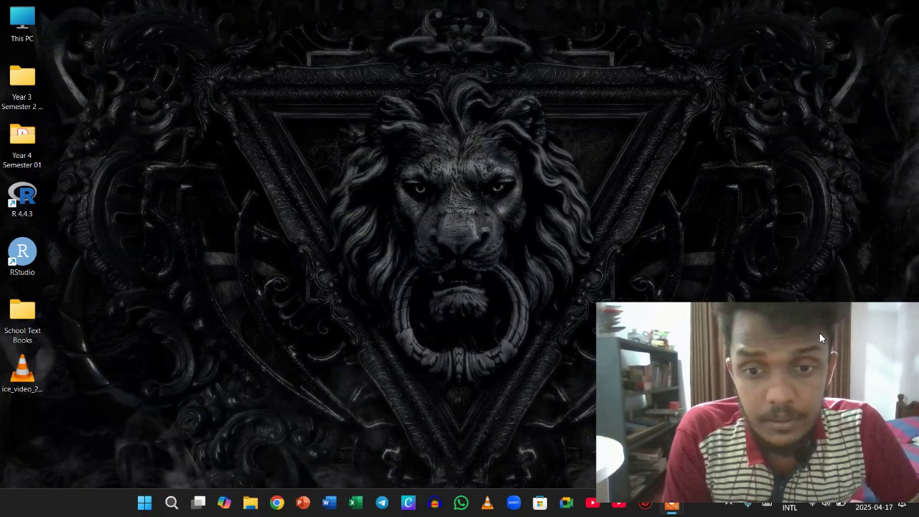
click(327, 501)
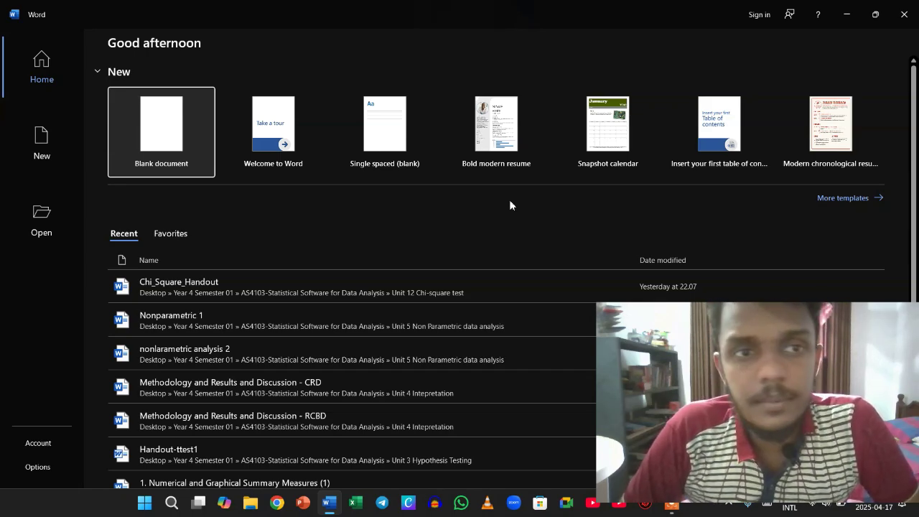
click(133, 166)
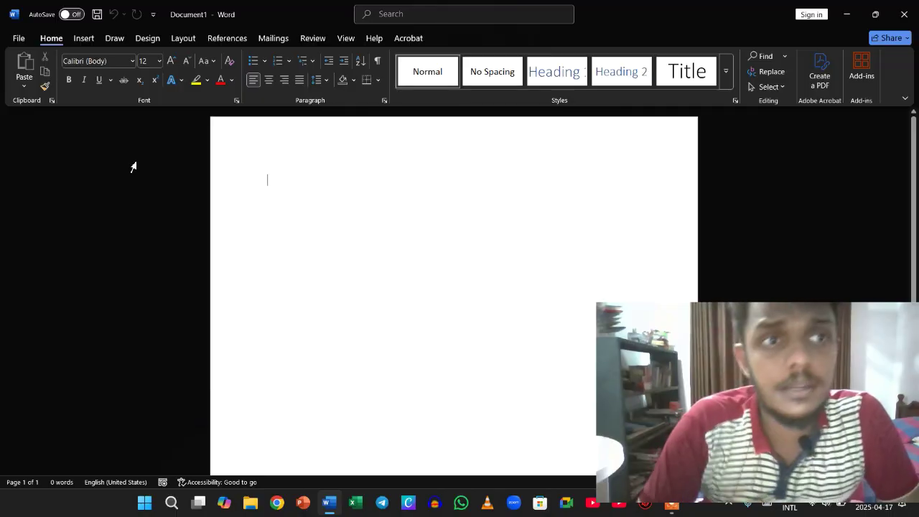
click(24, 36)
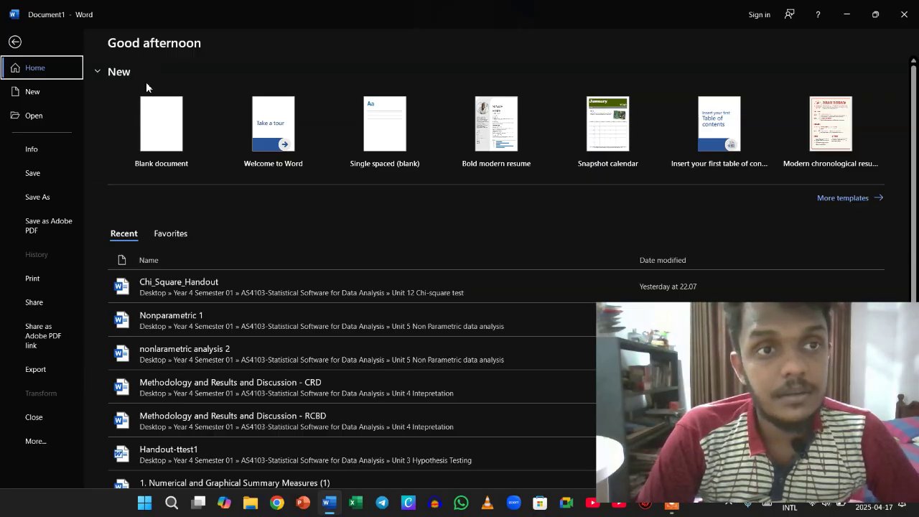
click(143, 144)
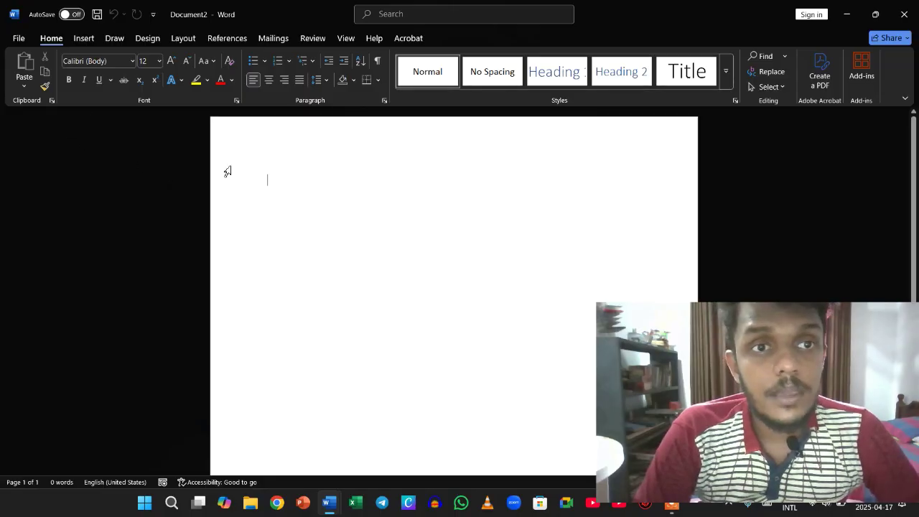
Step: Write a first line with "I am" and the person's first name, and a second line reading "I am @7 years old"
click(254, 176)
click(280, 185)
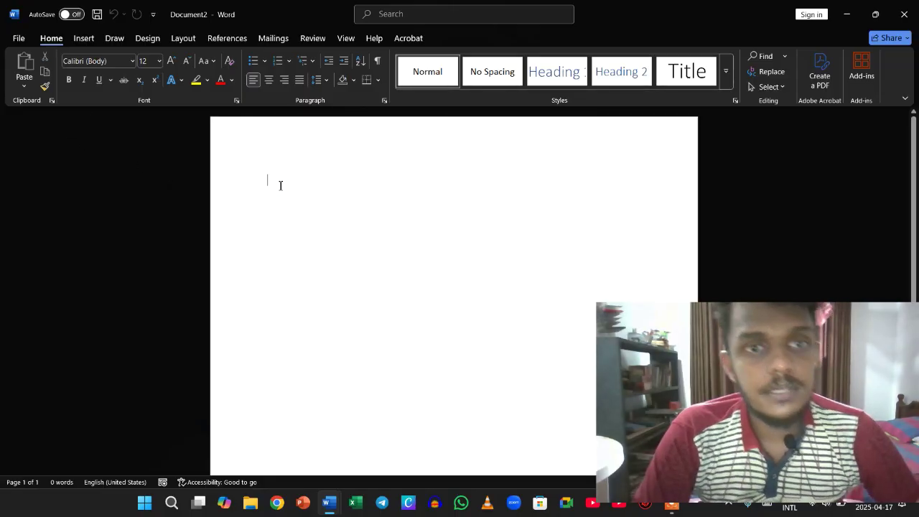
click(280, 185)
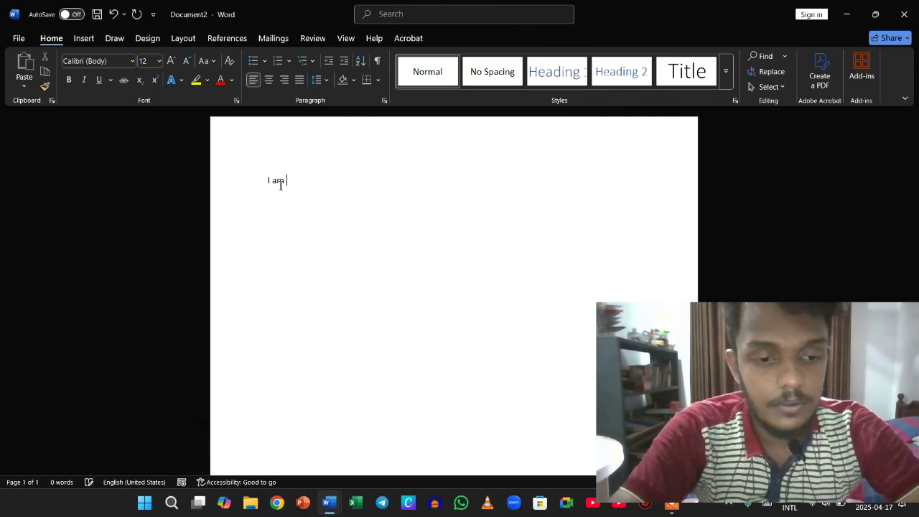
text(I am Sanjaya)
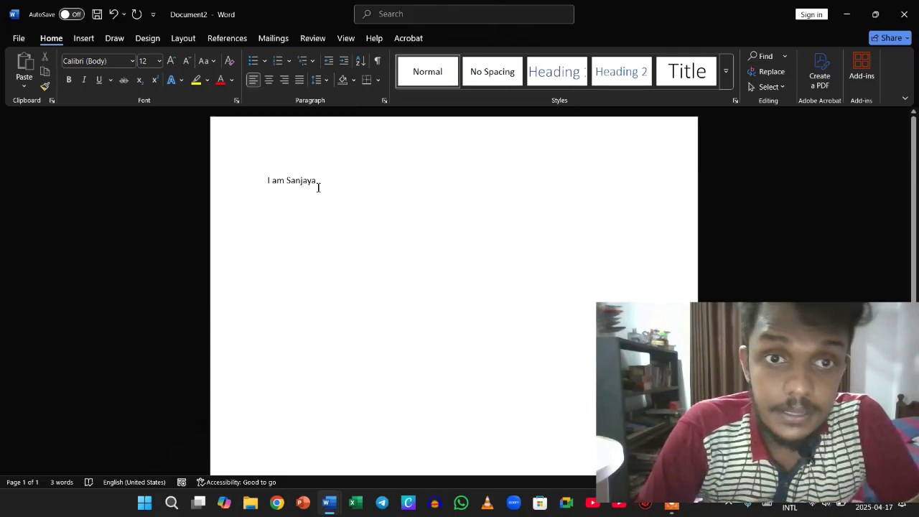
key(Return)
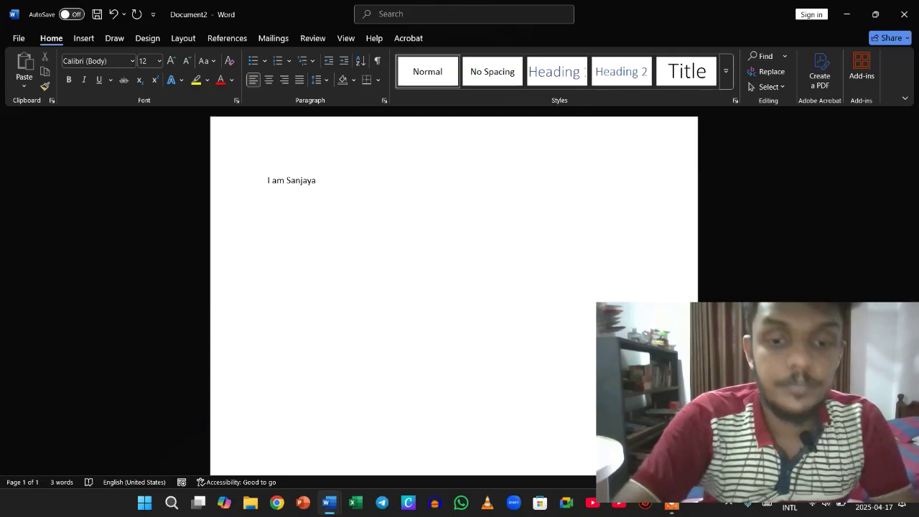
text(I am)
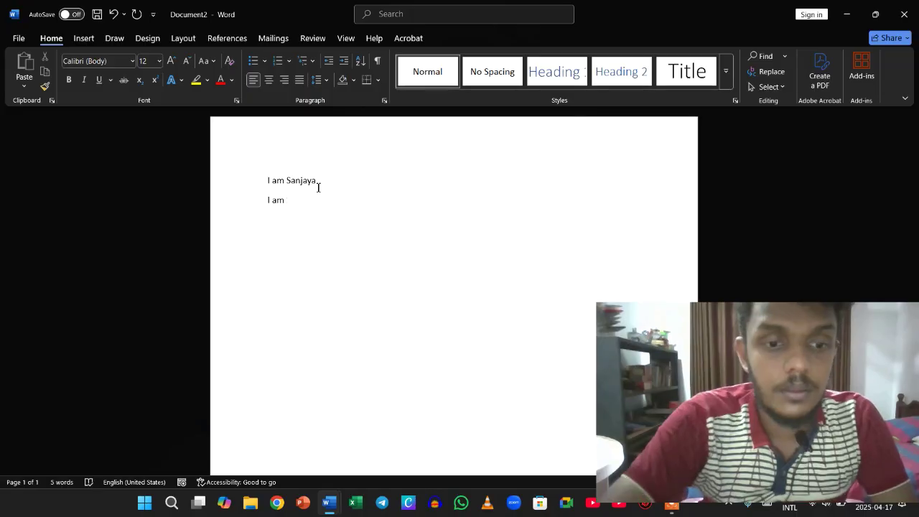
text( @7 ye)
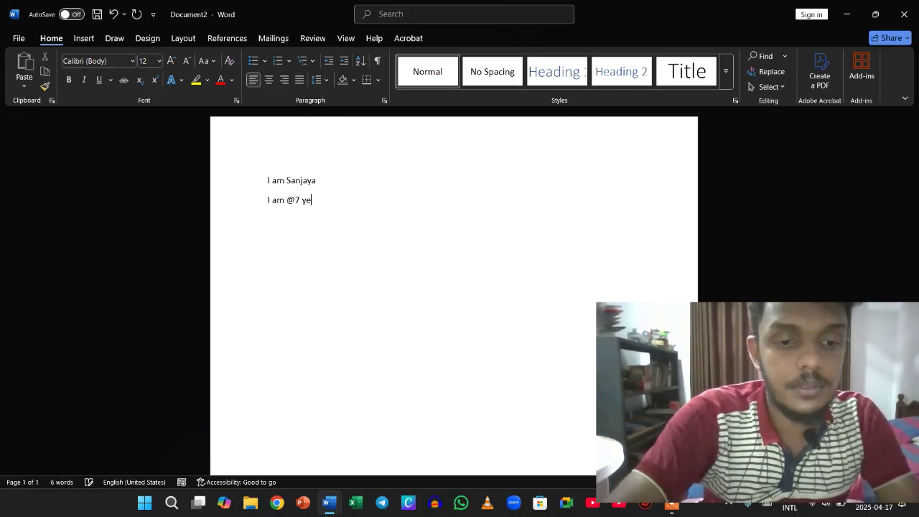
text(ars old)
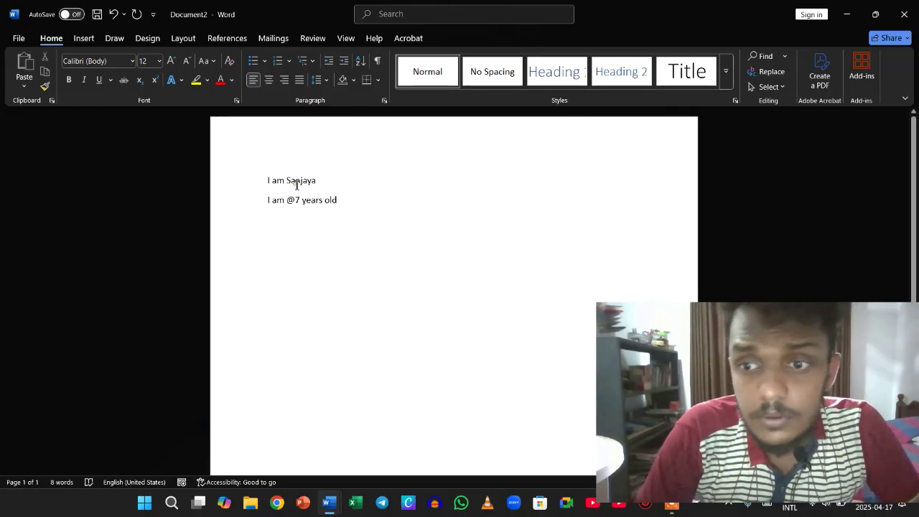
Step: Change the font of the whole first line to Algerian
triple_click(296, 185)
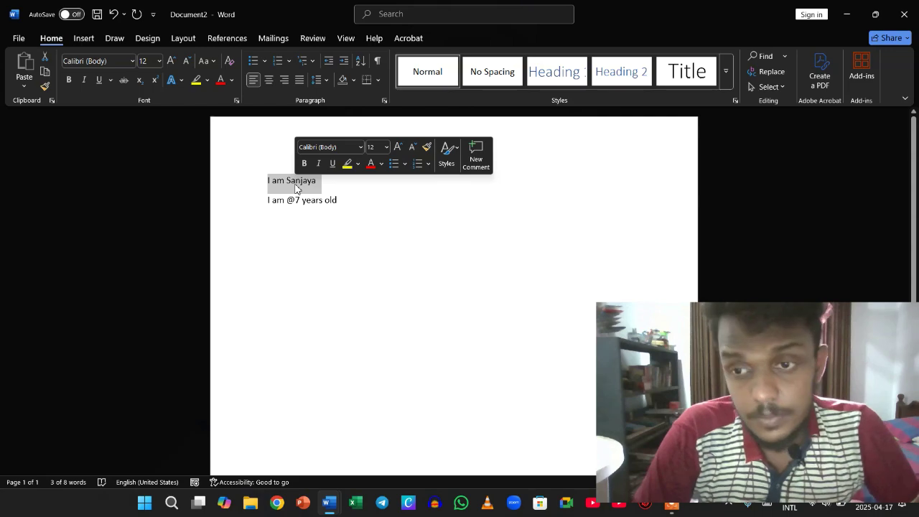
click(361, 148)
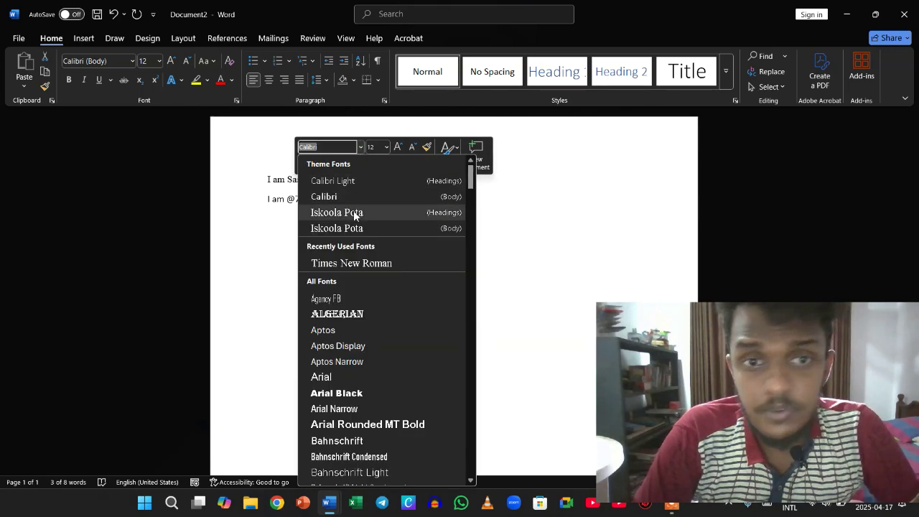
click(351, 319)
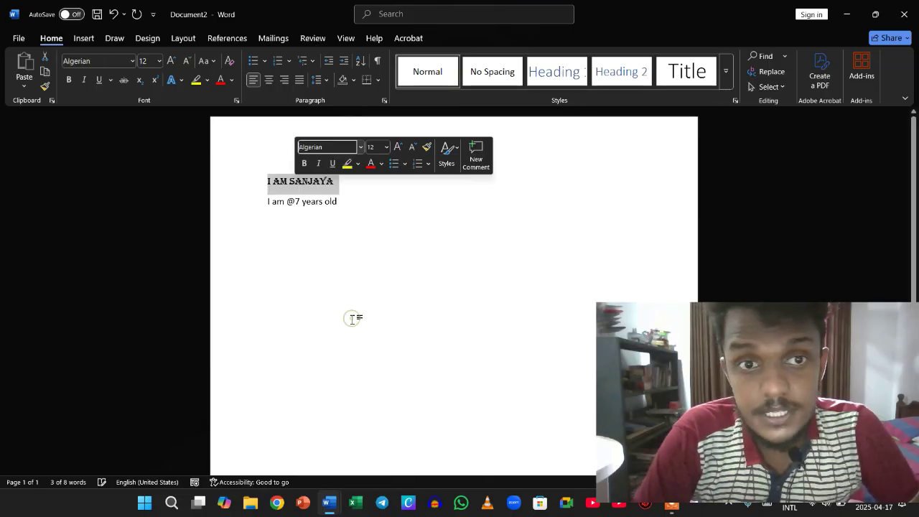
click(374, 202)
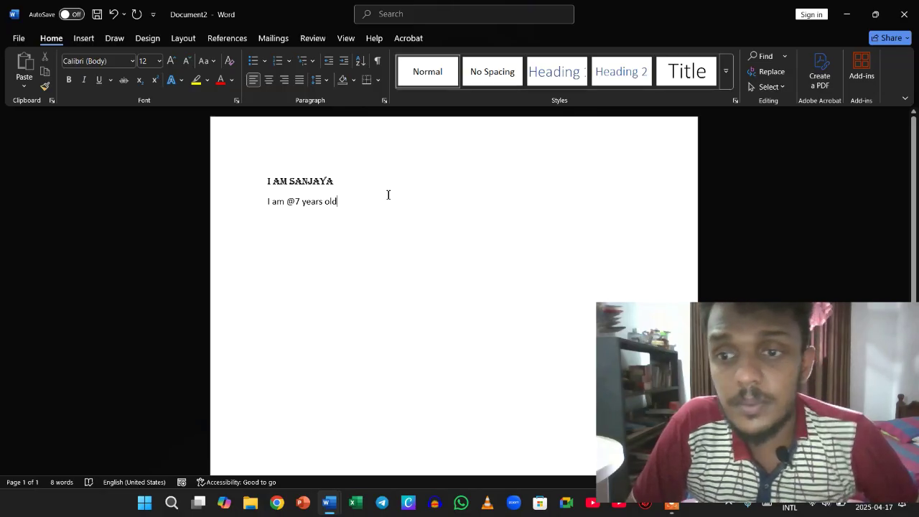
Step: Enlarge the first line's text to 20 pt and bring it back down one size to 18 pt
triple_click(281, 183)
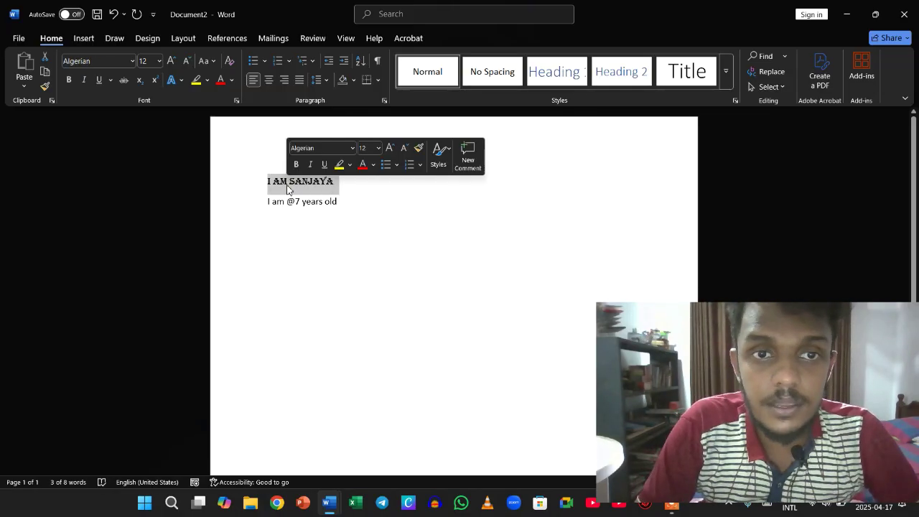
click(390, 148)
click(389, 147)
click(388, 151)
click(389, 151)
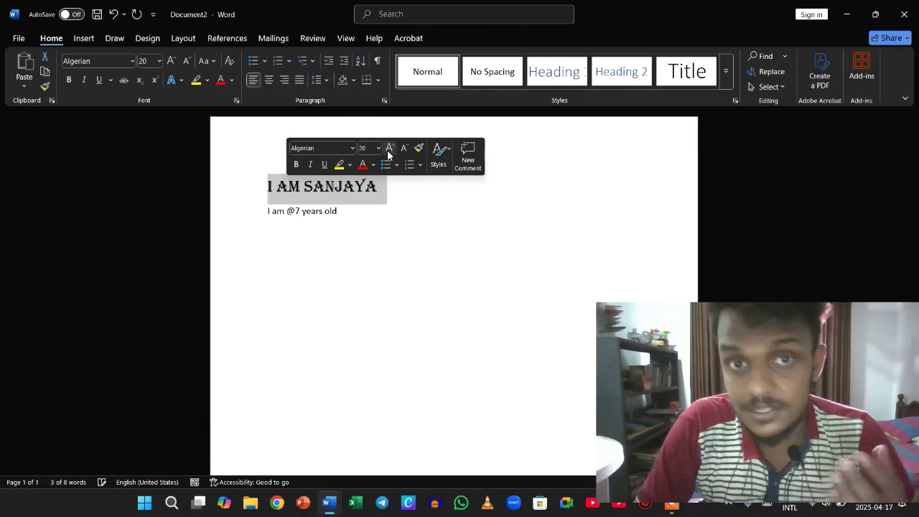
click(403, 151)
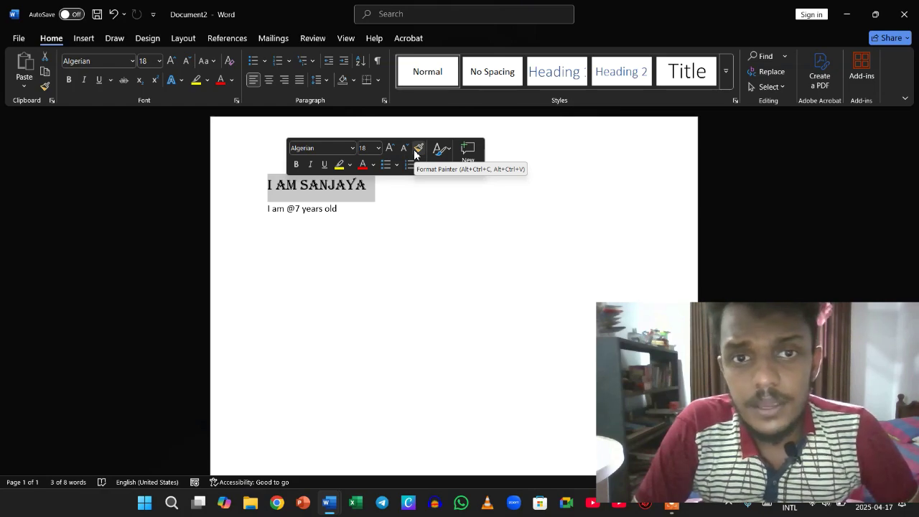
Step: Try out Format Painter by copying the first line's formatting and applying it over that same line
click(416, 149)
key(Escape)
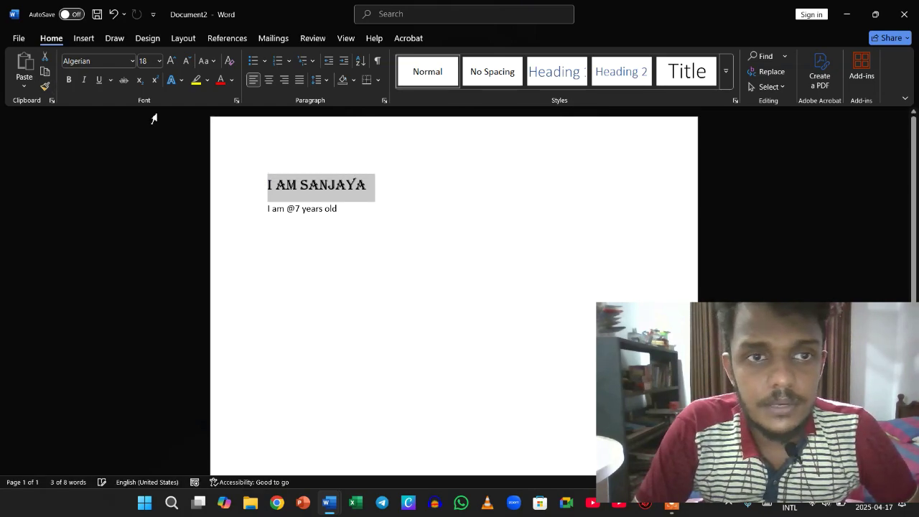
double_click(318, 199)
click(269, 185)
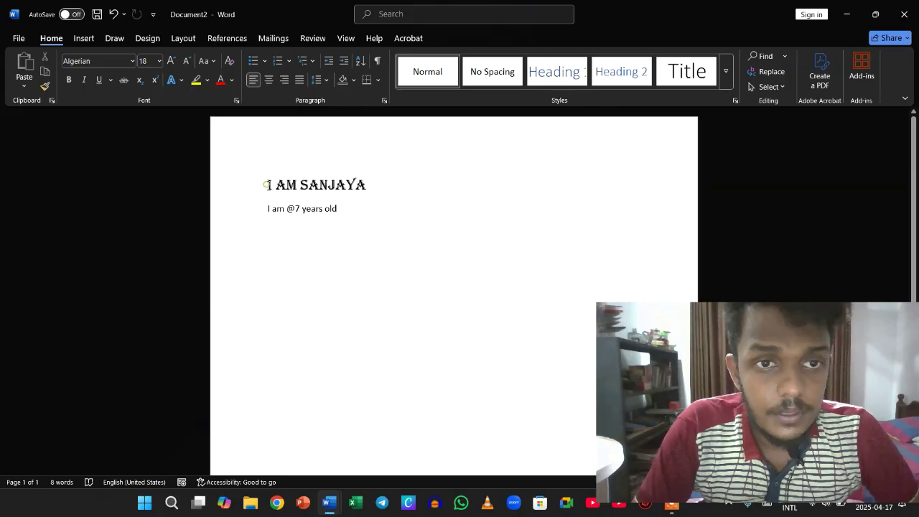
click(45, 86)
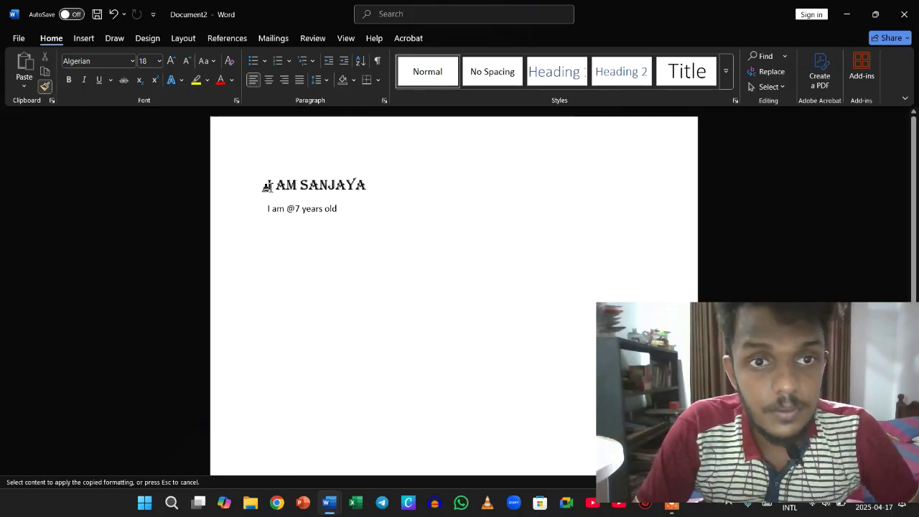
drag(268, 185, 371, 197)
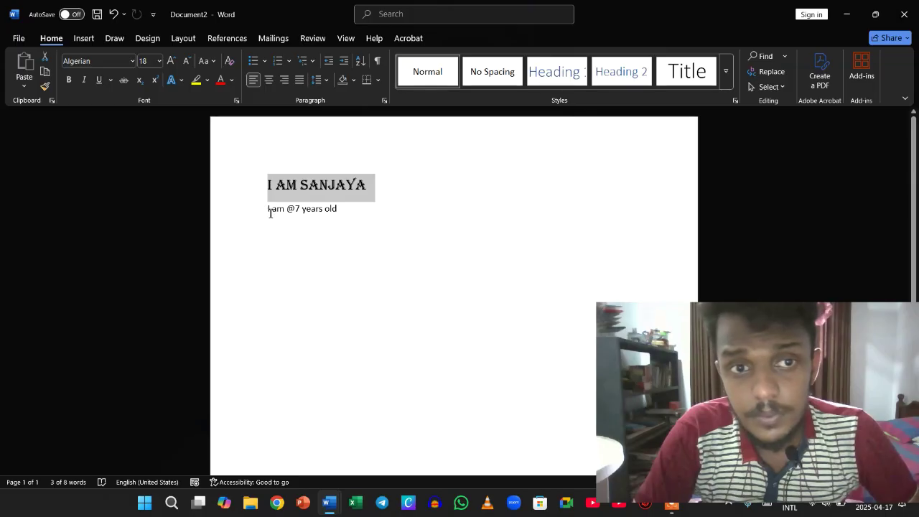
Step: Try copying the second line's formatting onto the name in the first line with Format Painter, and undo it
click(271, 214)
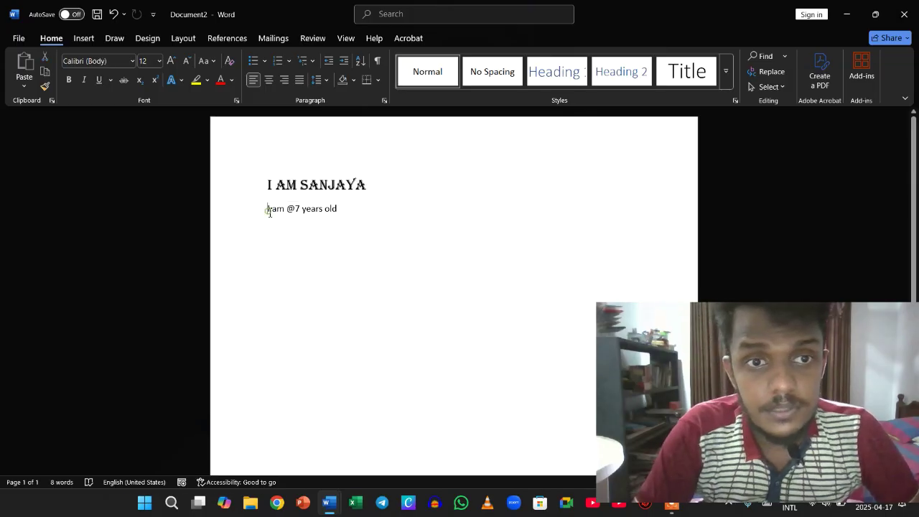
drag(271, 213, 345, 217)
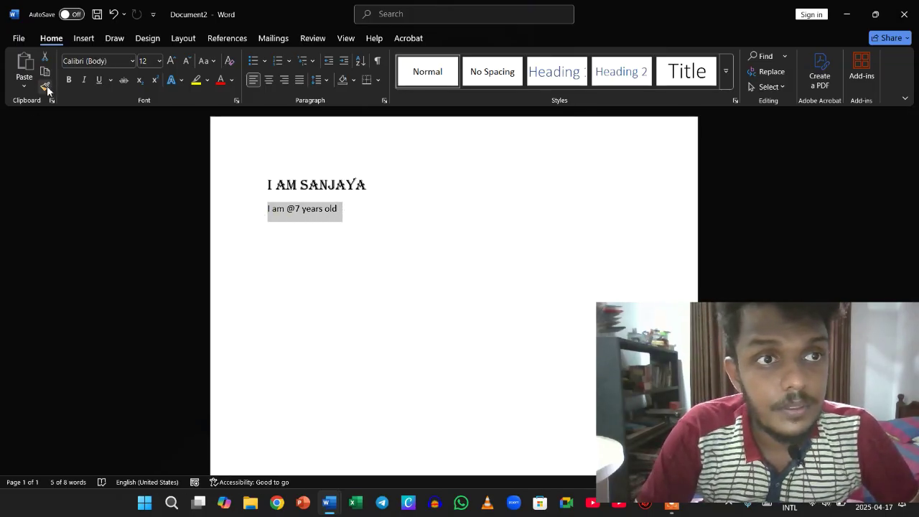
click(47, 88)
drag(369, 180, 280, 190)
click(323, 227)
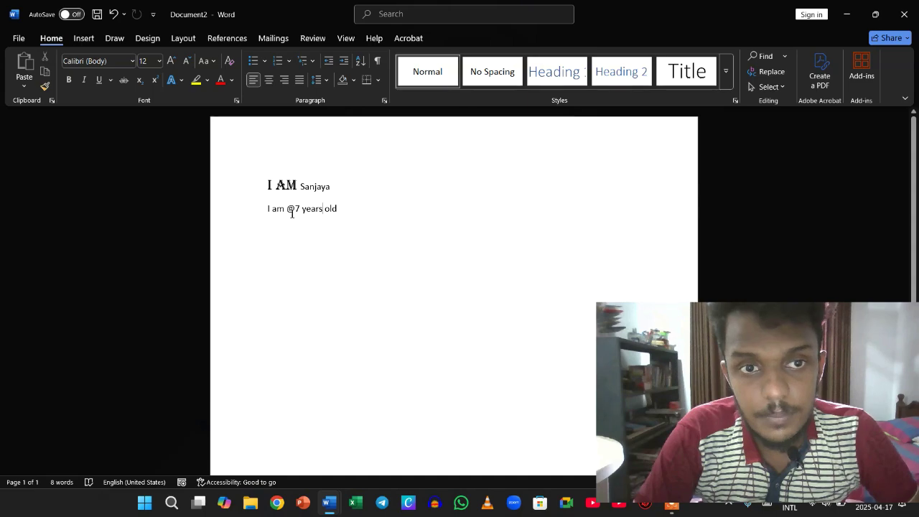
click(322, 208)
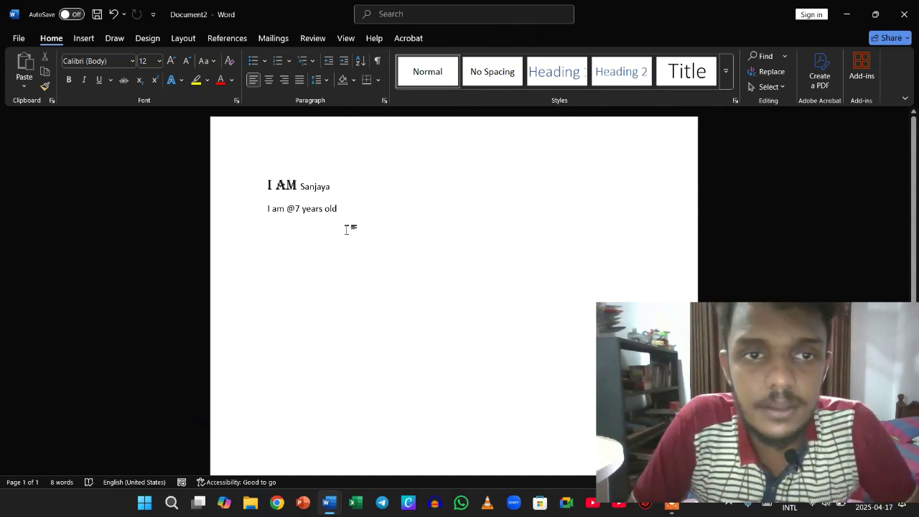
click(301, 187)
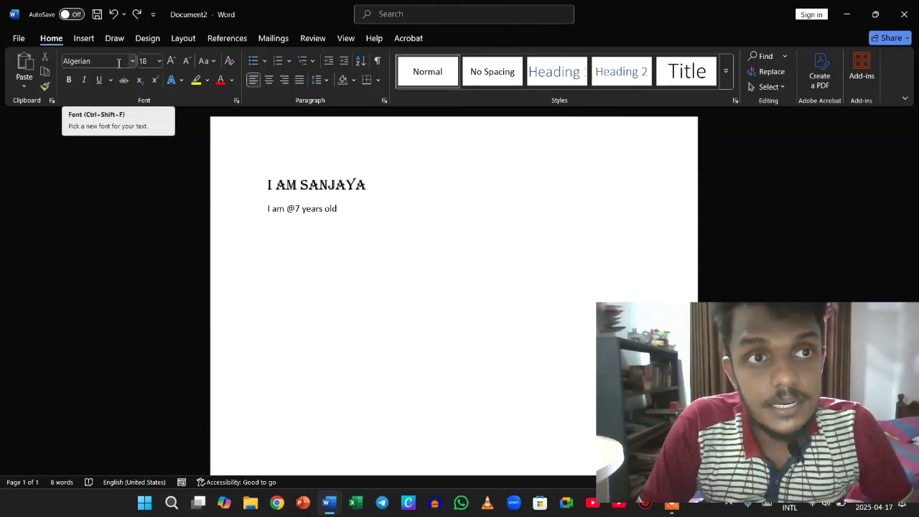
Step: Browse the available fonts and font sizes for the first line without choosing a new one
click(133, 62)
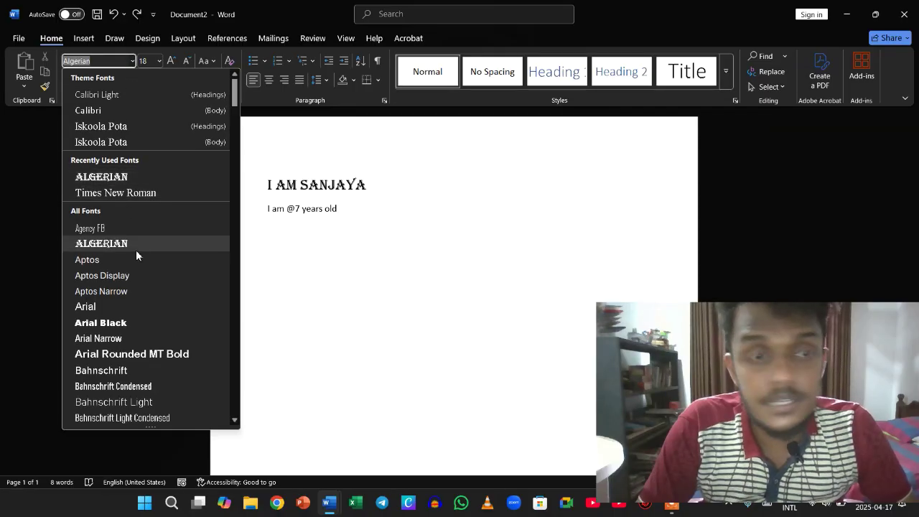
scroll(136, 249, down, 18)
scroll(138, 250, down, 20)
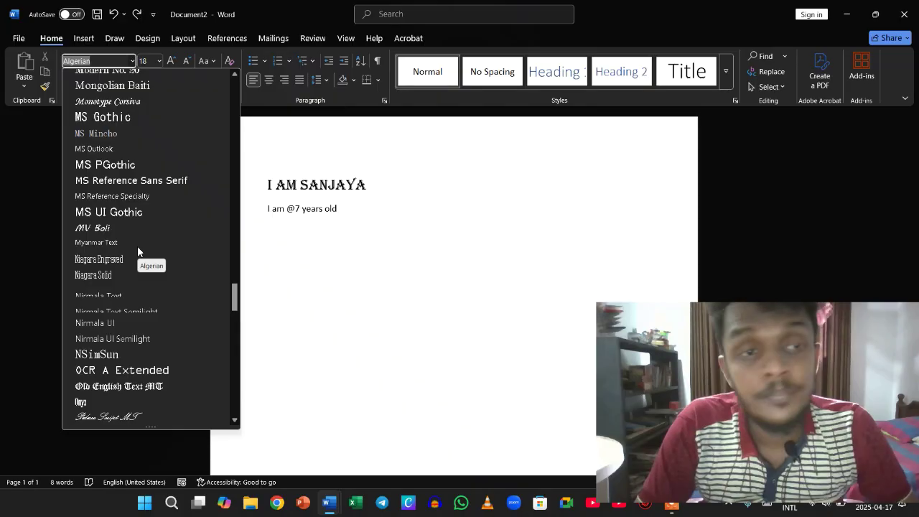
scroll(137, 248, down, 4)
click(365, 273)
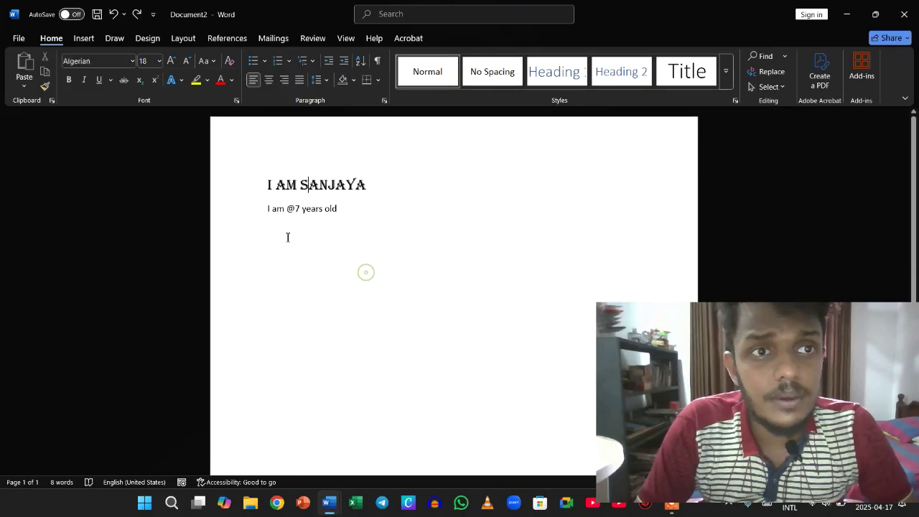
click(159, 62)
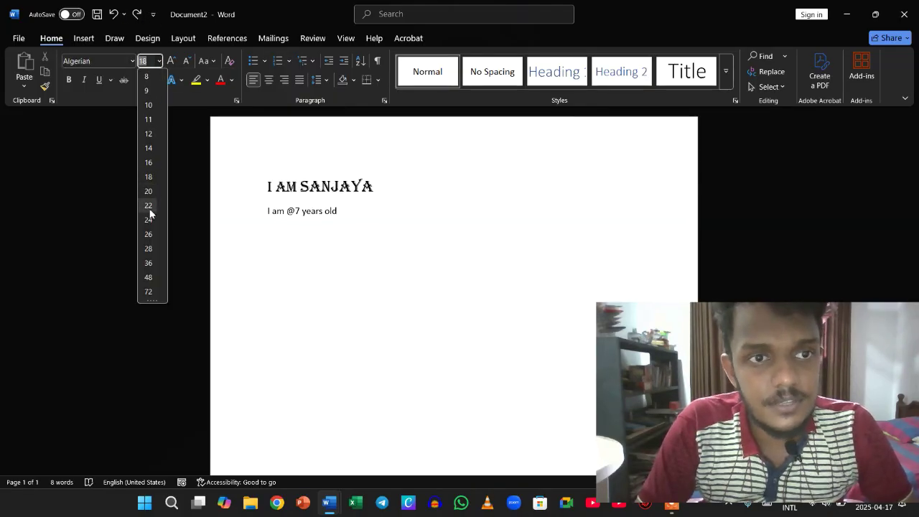
click(92, 176)
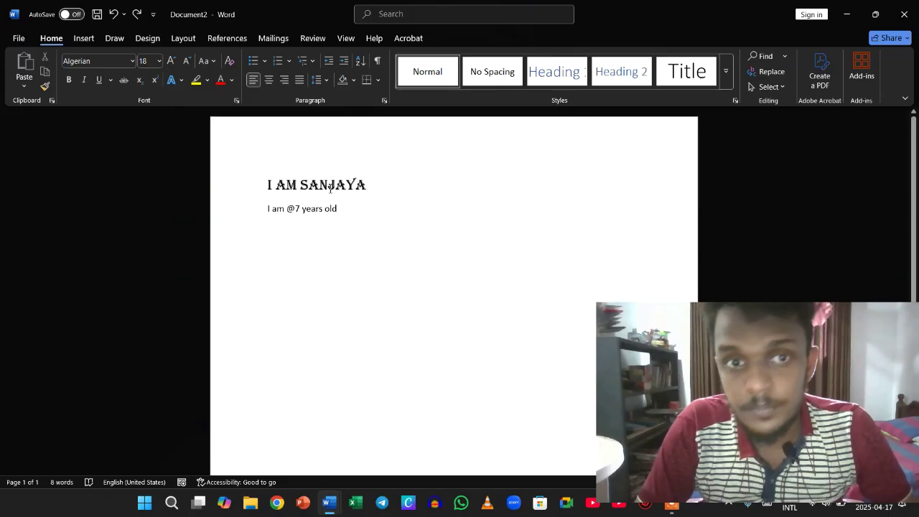
triple_click(330, 187)
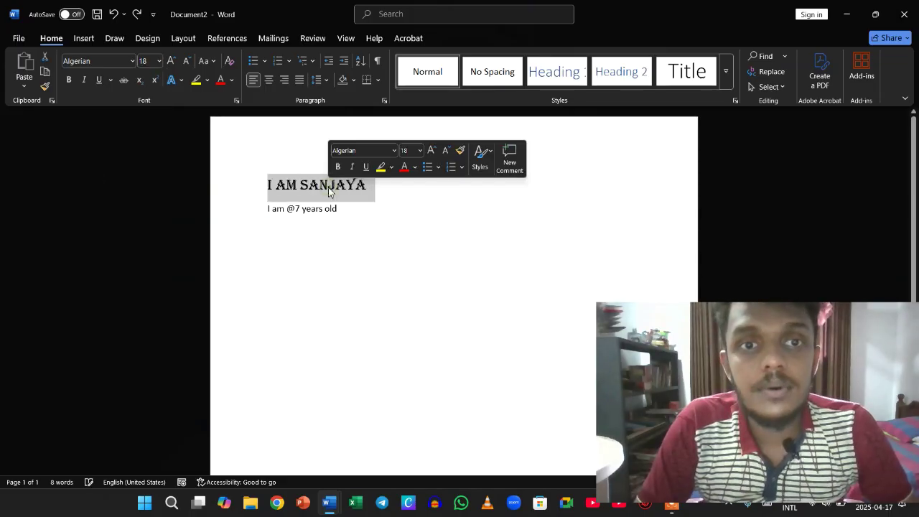
click(290, 209)
double_click(291, 211)
click(280, 185)
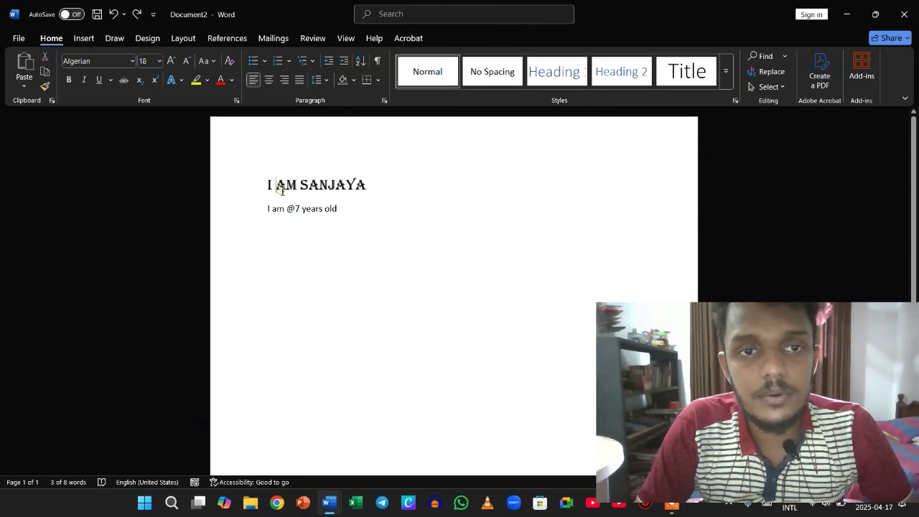
Step: Select the single word "AM" in the first line and clear the selection
double_click(282, 189)
double_click(281, 193)
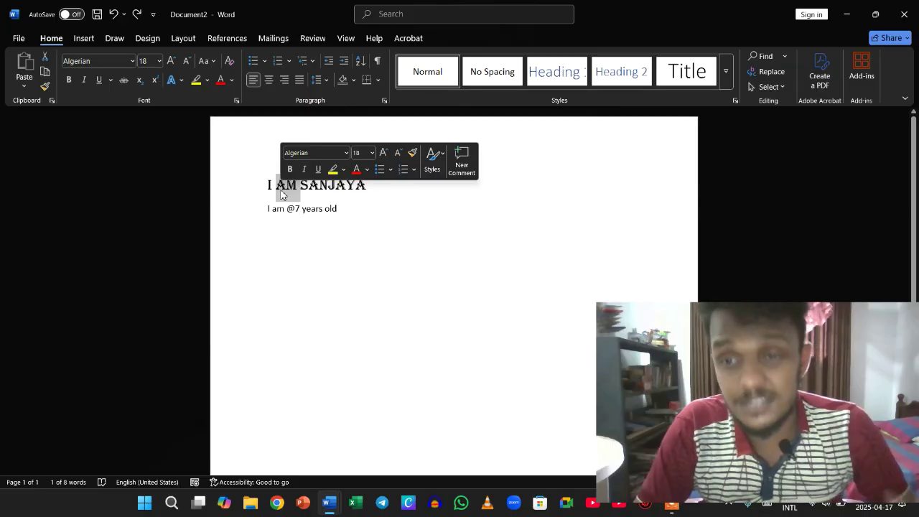
double_click(281, 193)
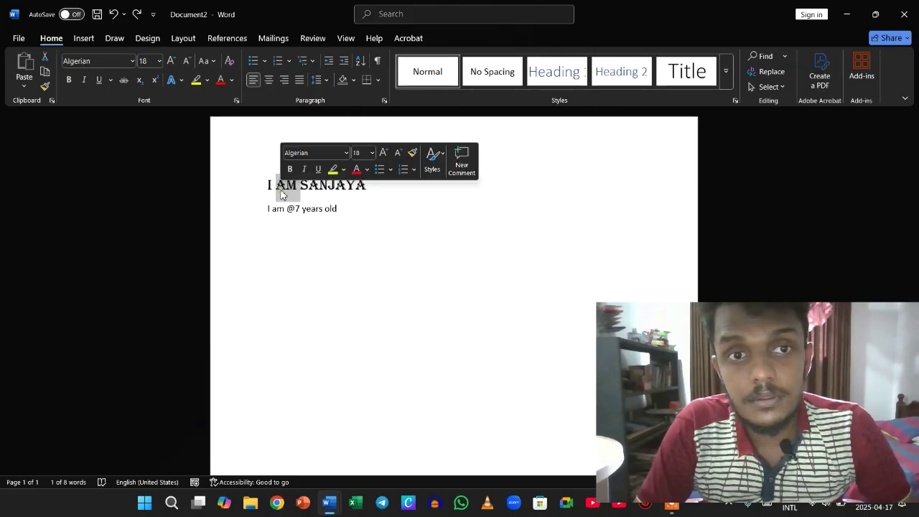
double_click(281, 192)
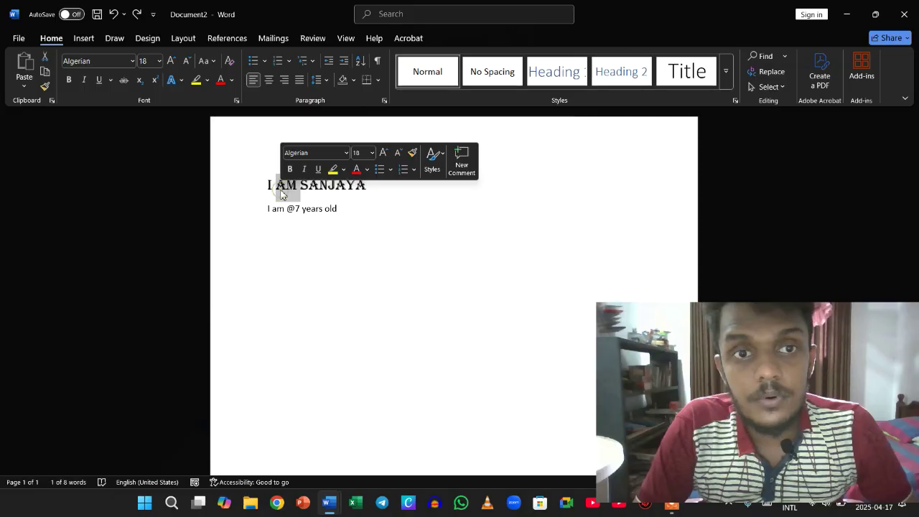
click(297, 209)
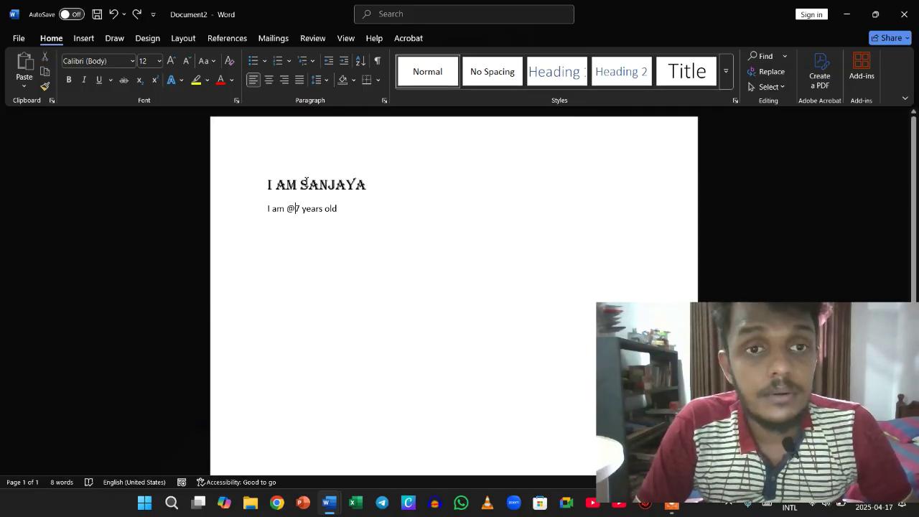
Step: Enlarge the whole first line step by step to 72 pt, and shrink it back down to 28 pt
triple_click(305, 182)
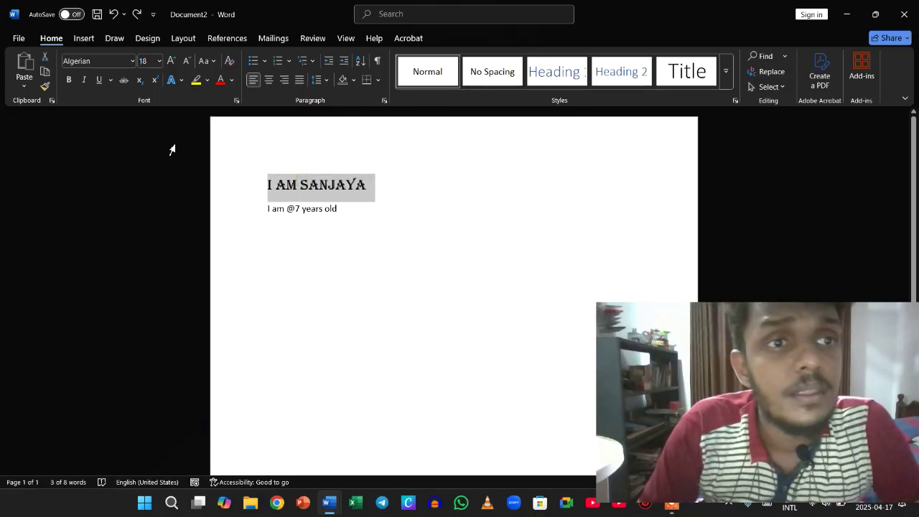
click(172, 62)
click(172, 62)
click(173, 62)
click(172, 61)
click(172, 62)
click(172, 62)
click(173, 62)
click(173, 62)
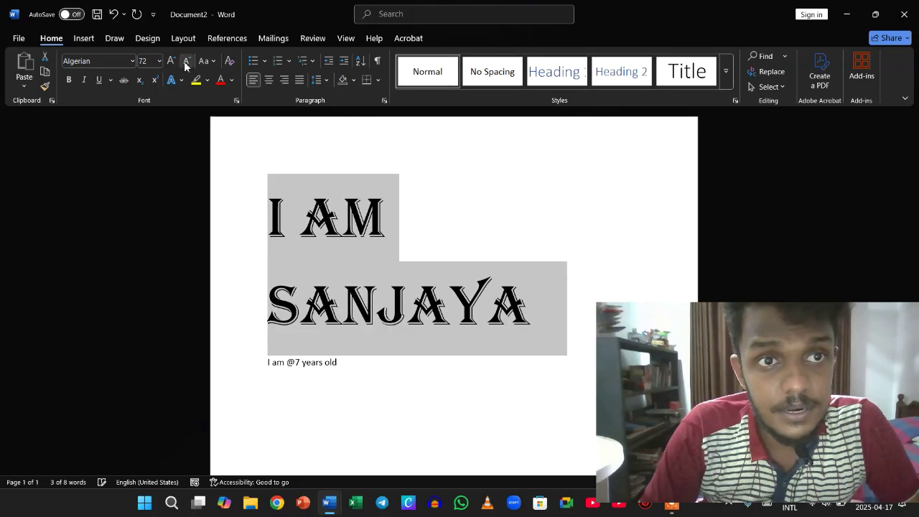
click(186, 62)
click(186, 61)
click(186, 62)
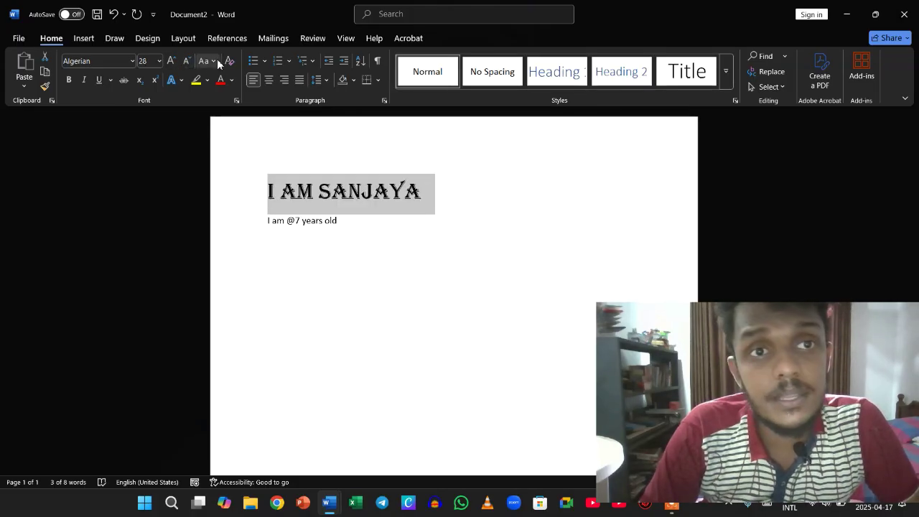
Step: Change the first line's letter case to Sentence case, and after that to lowercase
click(213, 62)
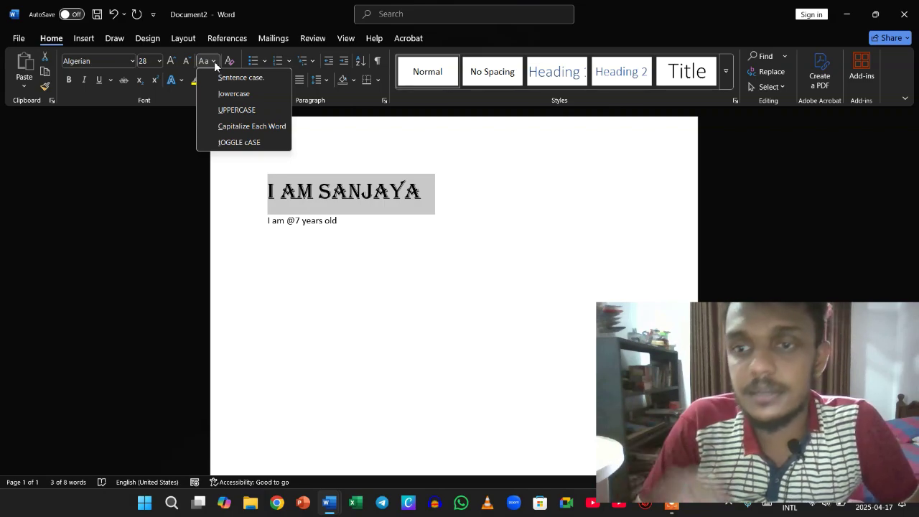
click(221, 76)
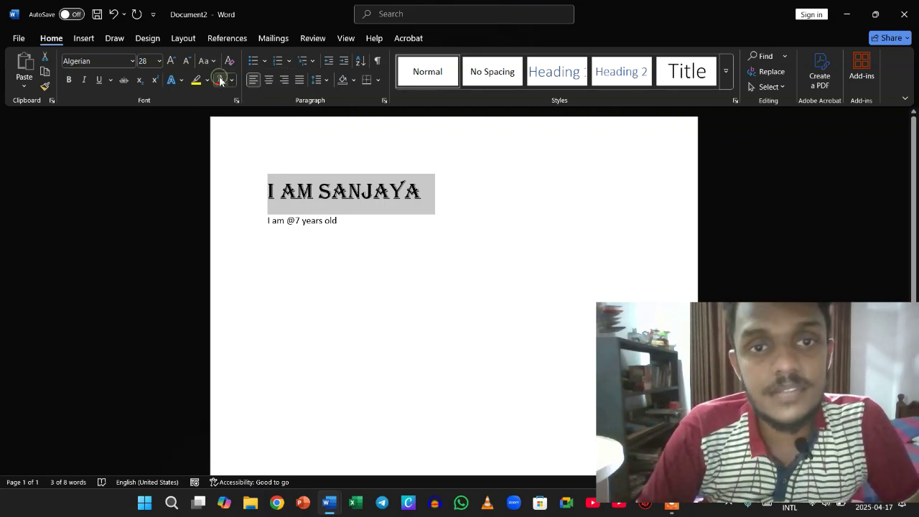
click(207, 61)
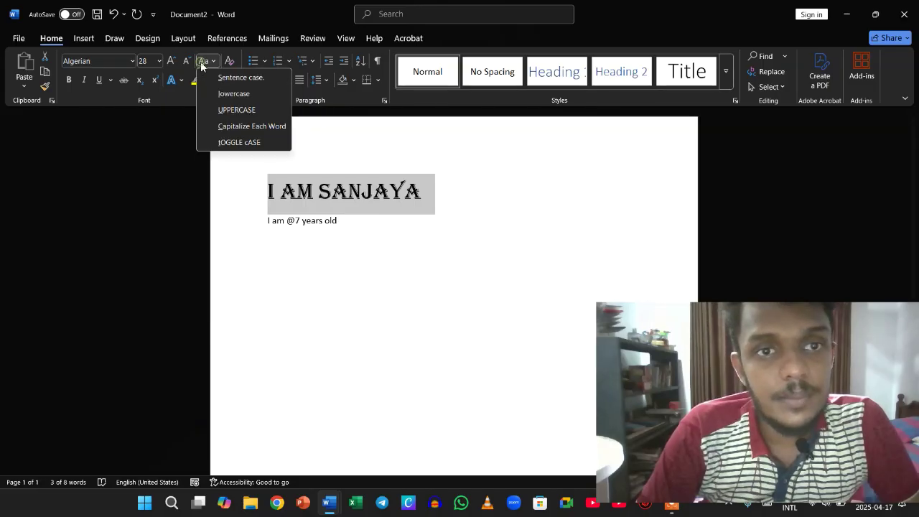
click(216, 94)
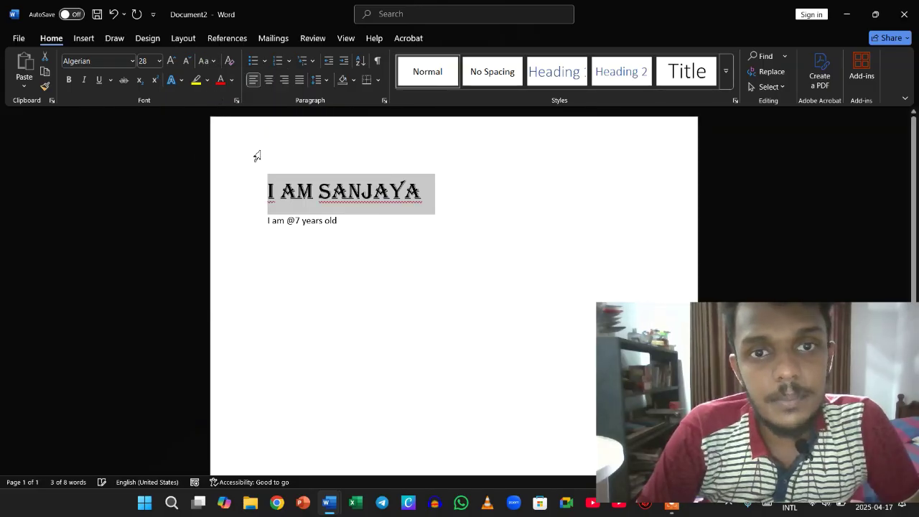
Step: Change the letter case of the whole second line to lowercase
triple_click(289, 223)
double_click(289, 224)
click(288, 225)
triple_click(290, 224)
click(208, 62)
click(220, 95)
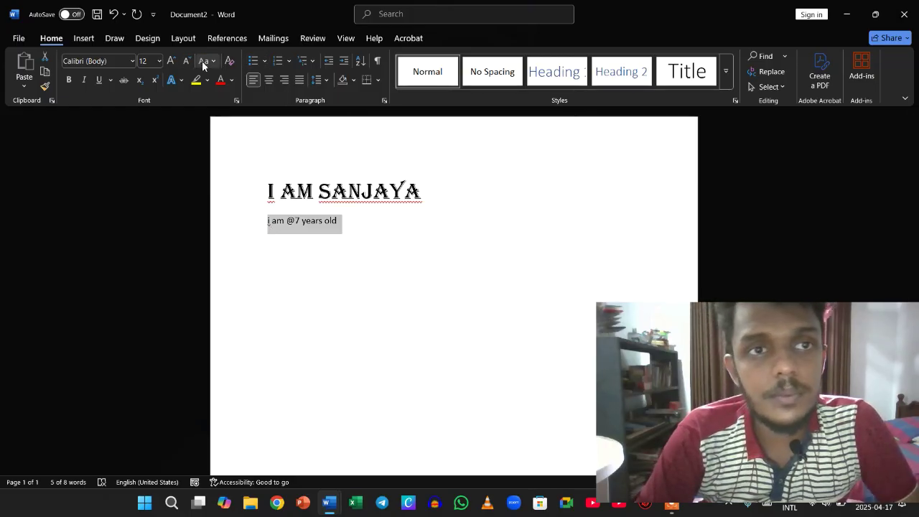
Step: Enlarge the second line's text step by step to 110 pt
click(167, 60)
click(166, 60)
click(167, 60)
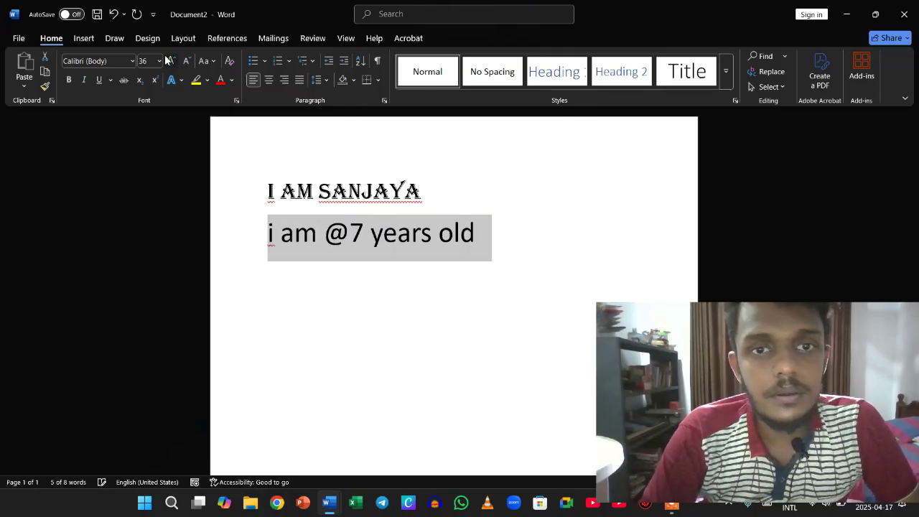
click(167, 61)
click(167, 61)
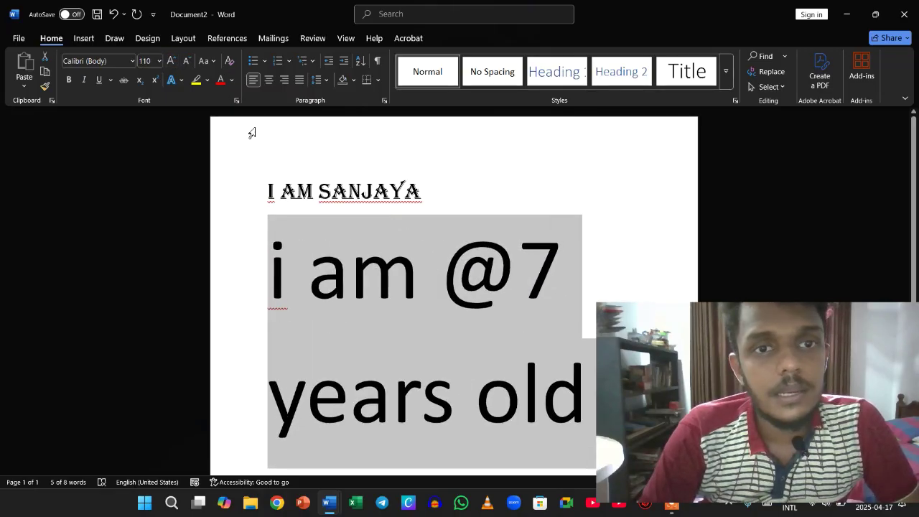
Step: Change the second line's letter case to UPPERCASE
scroll(251, 133, down, 1)
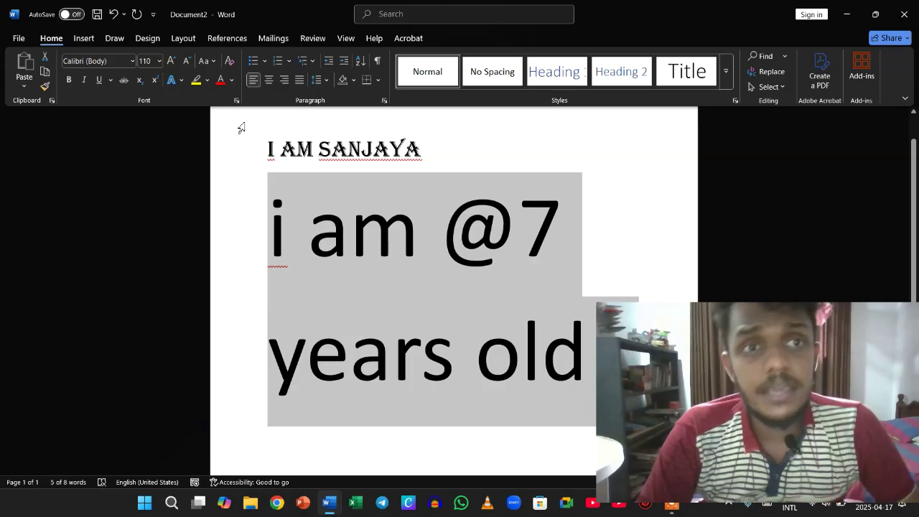
click(208, 61)
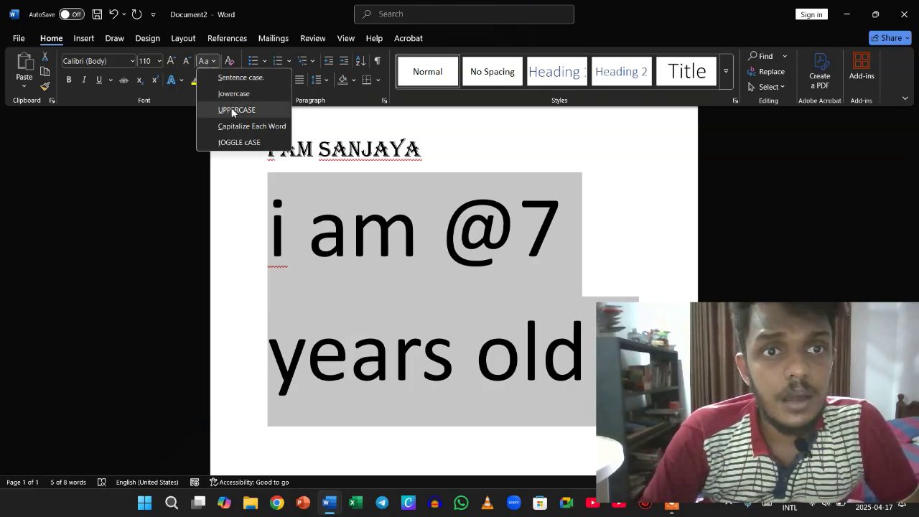
click(234, 111)
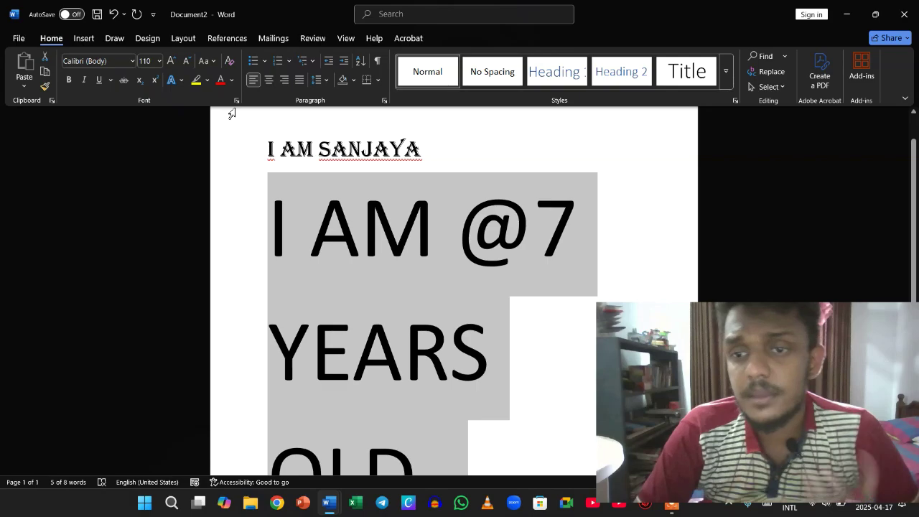
Step: Switch the second line to Capitalize Each Word, and after that apply tOGGLE cASE
click(208, 62)
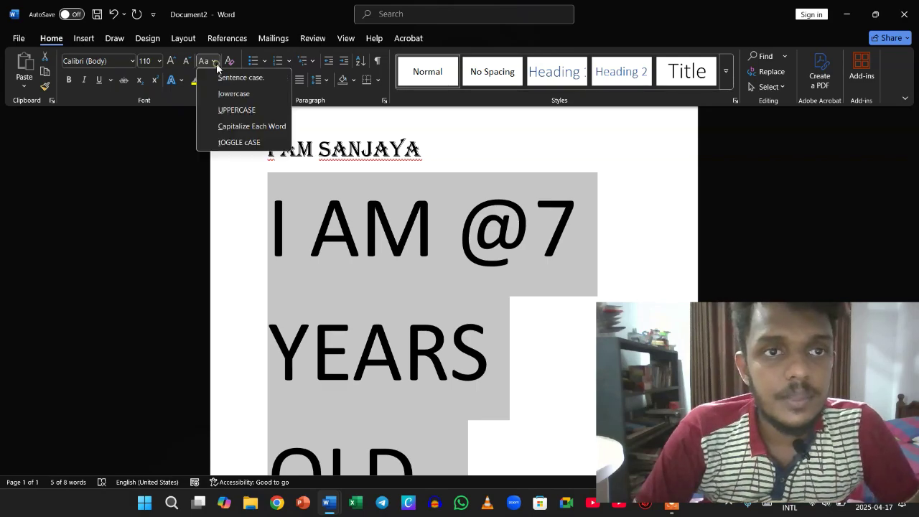
click(221, 127)
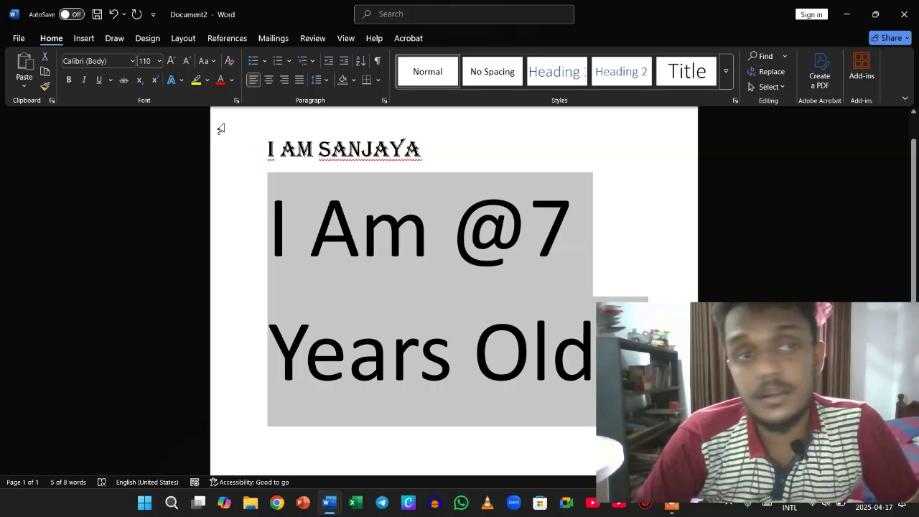
click(204, 61)
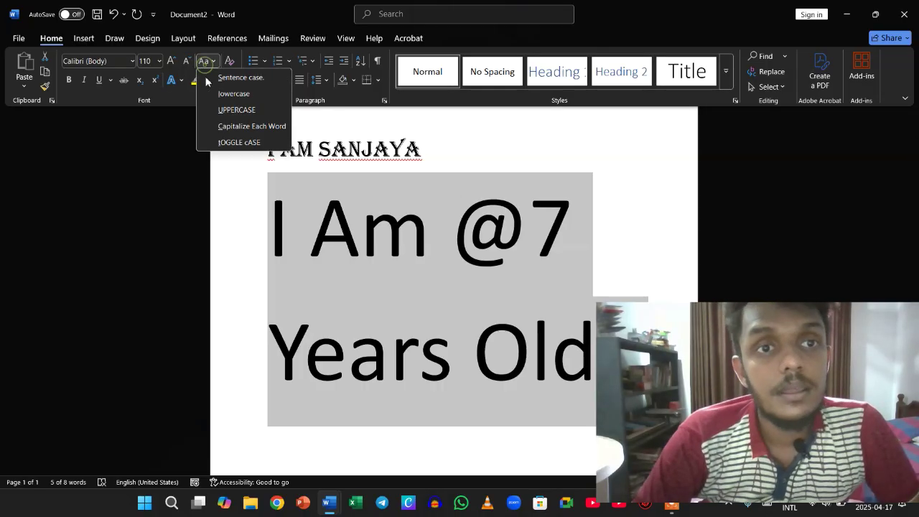
click(228, 144)
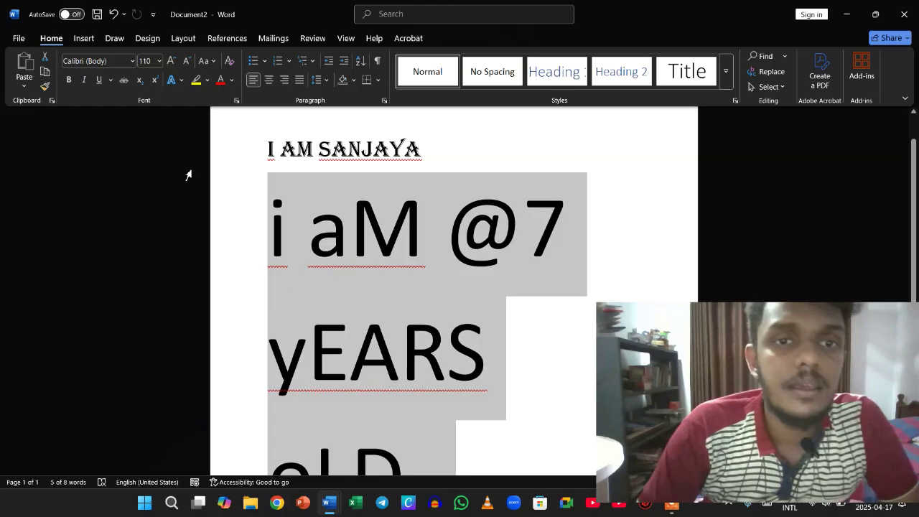
Step: Undo the second line's UPPERCASE, Capitalize Each Word and tOGGLE cASE changes and its last few font-size increases
key(shift+F3)
key(shift+F3)
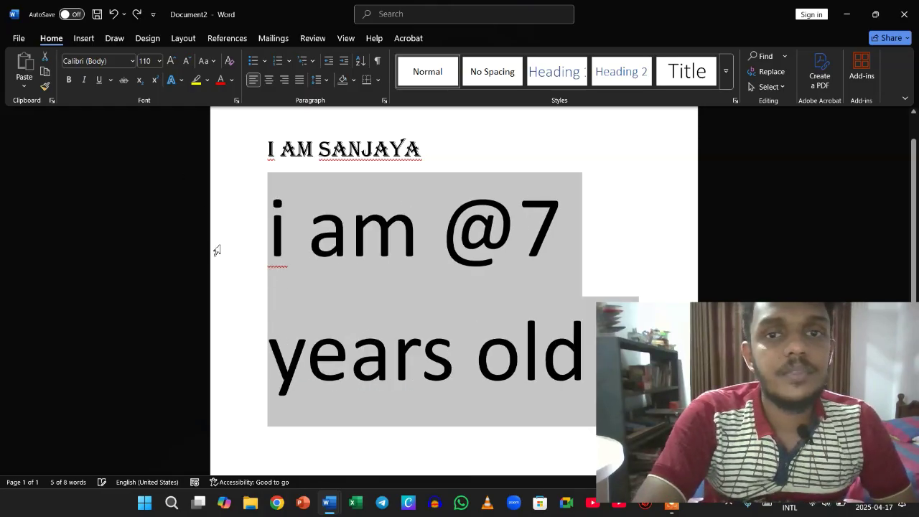
key(ctrl+shift+comma)
key(ctrl+shift+comma)
key(ctrl+shift+comma)
key(ctrl+shift+comma)
key(ctrl+shift+comma)
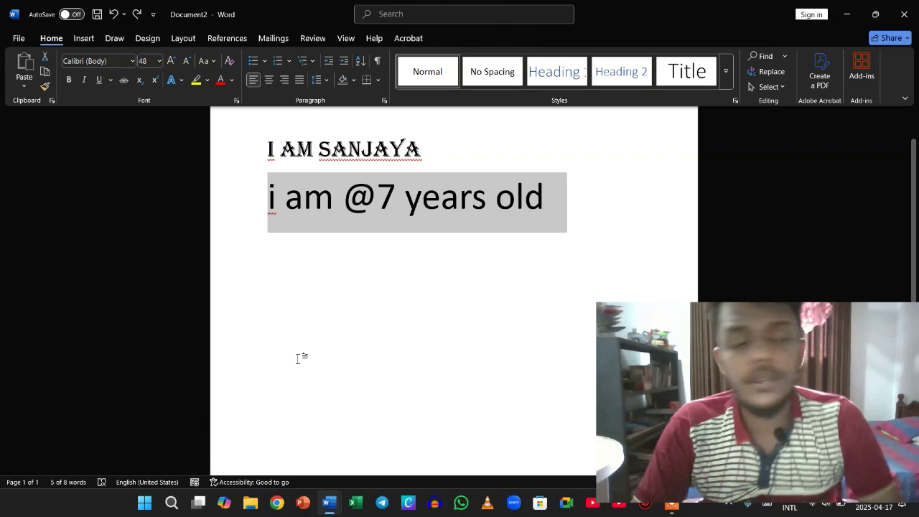
Step: Review the list of undoable actions and close it without undoing any
click(123, 16)
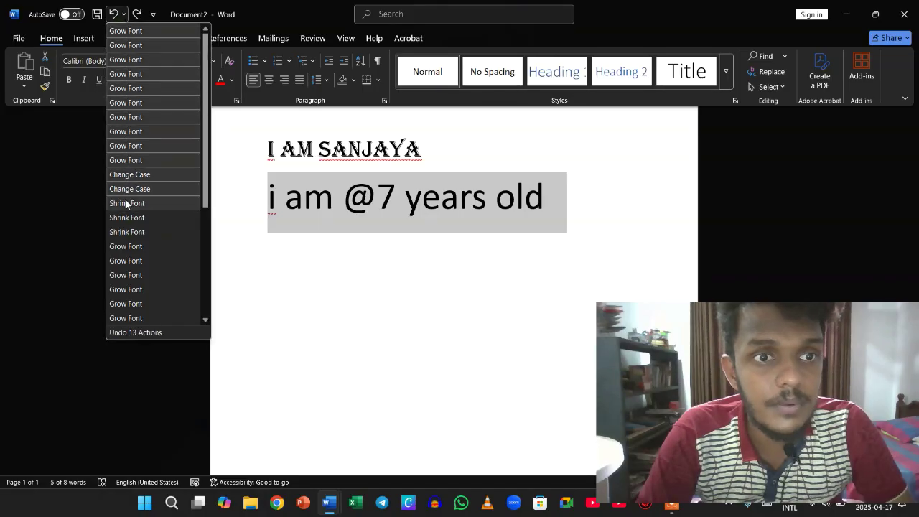
click(24, 245)
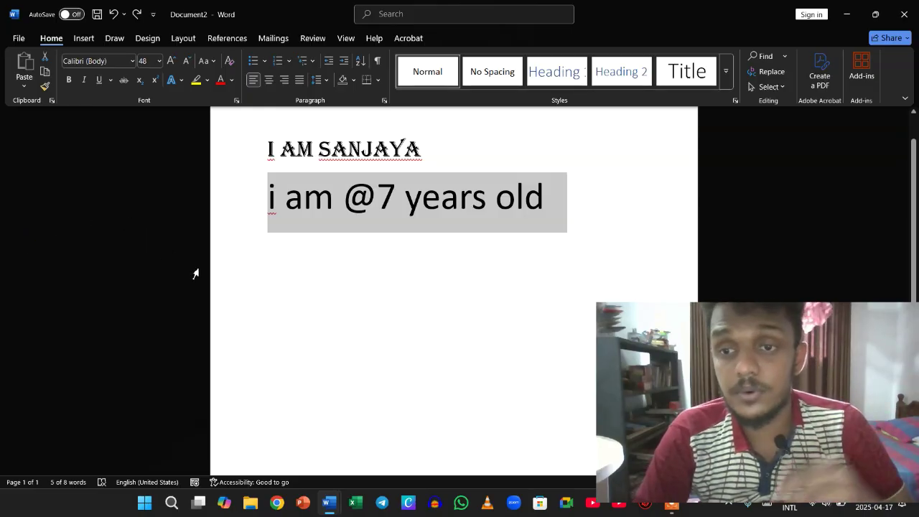
Step: Redo several of the second line's font-size increases, and undo the last few of them again
click(137, 20)
click(138, 19)
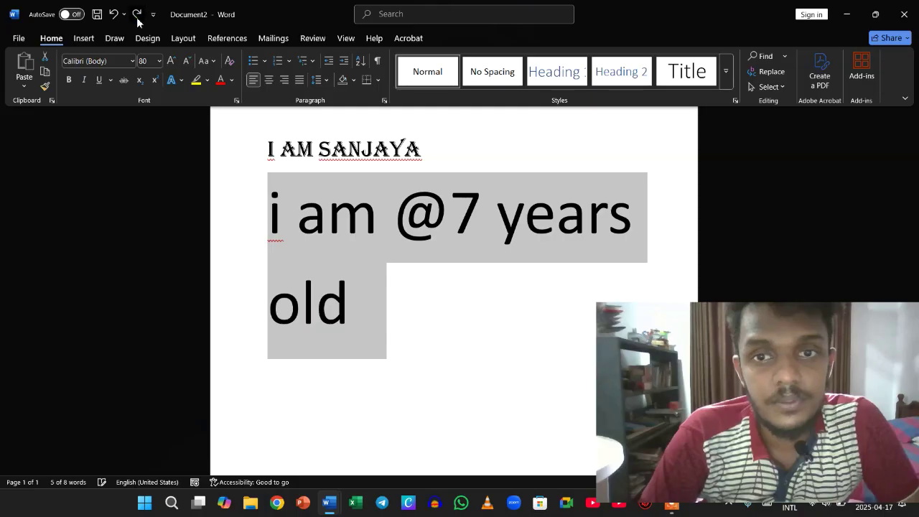
click(138, 19)
click(137, 19)
click(115, 18)
click(116, 18)
click(116, 17)
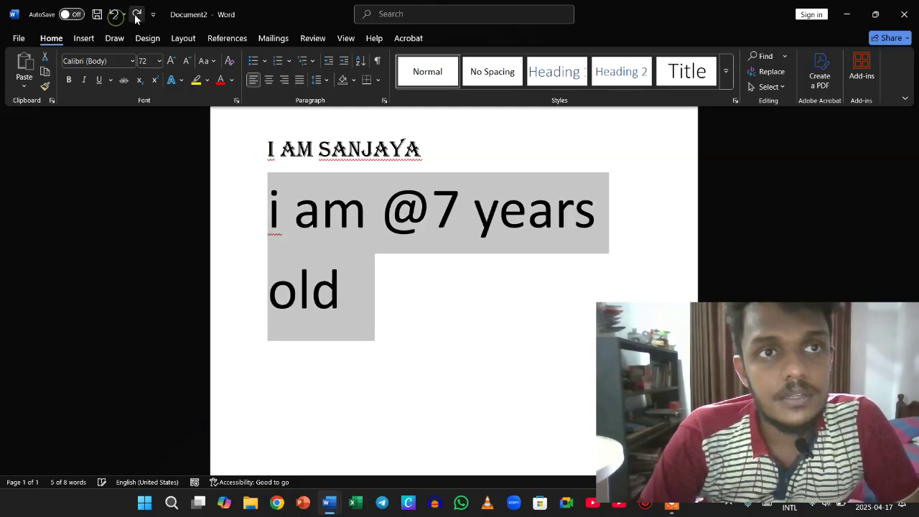
Step: Redo the second line's font-size increases up to 100 pt
click(137, 19)
click(137, 20)
click(137, 19)
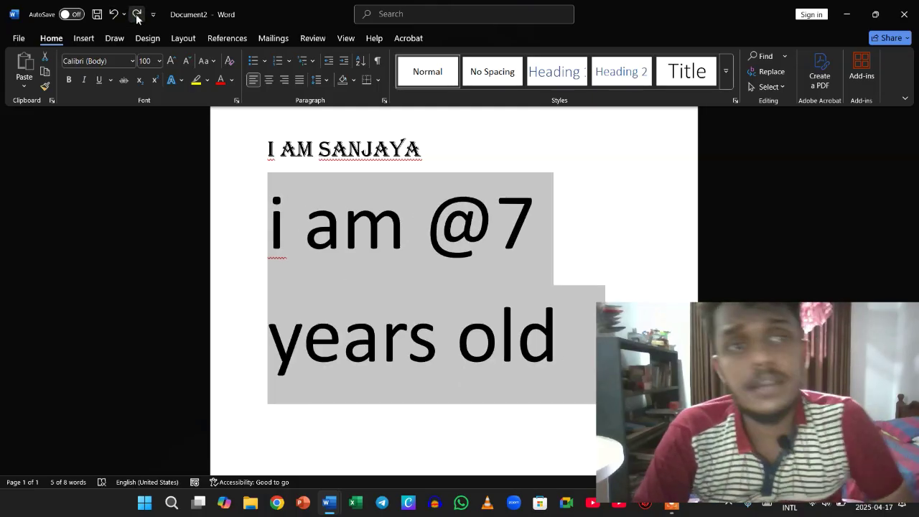
Step: Undo the second line's font-size increases down to 36 pt
key(shift+Up)
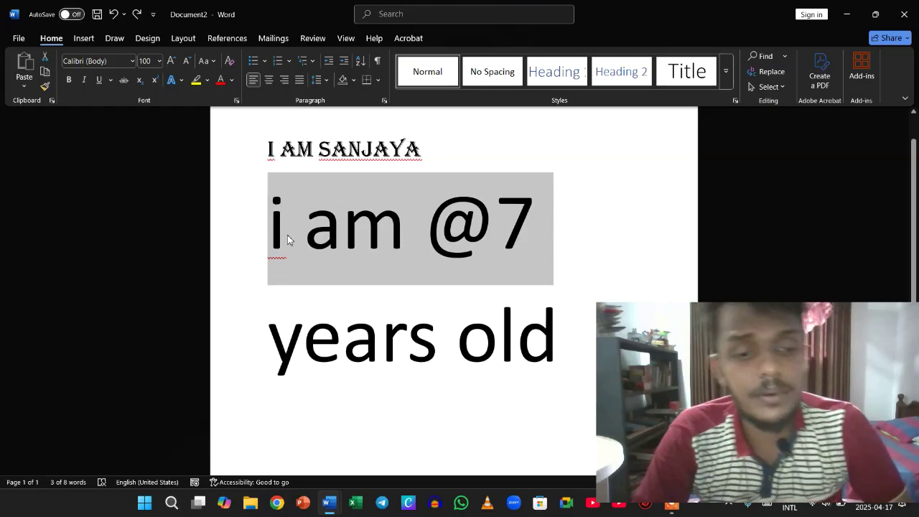
key(ctrl+z)
key(ctrl+z)
key(ctrl+z)
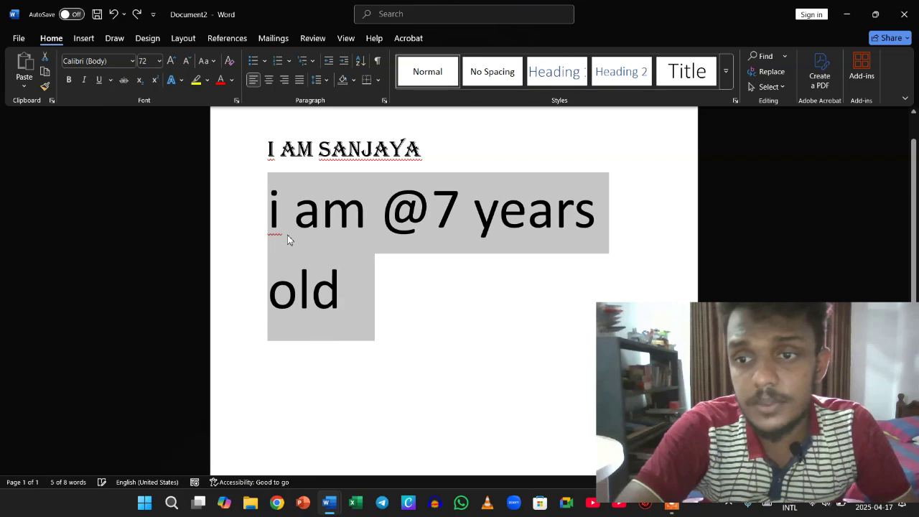
key(ctrl+z)
key(ctrl+z)
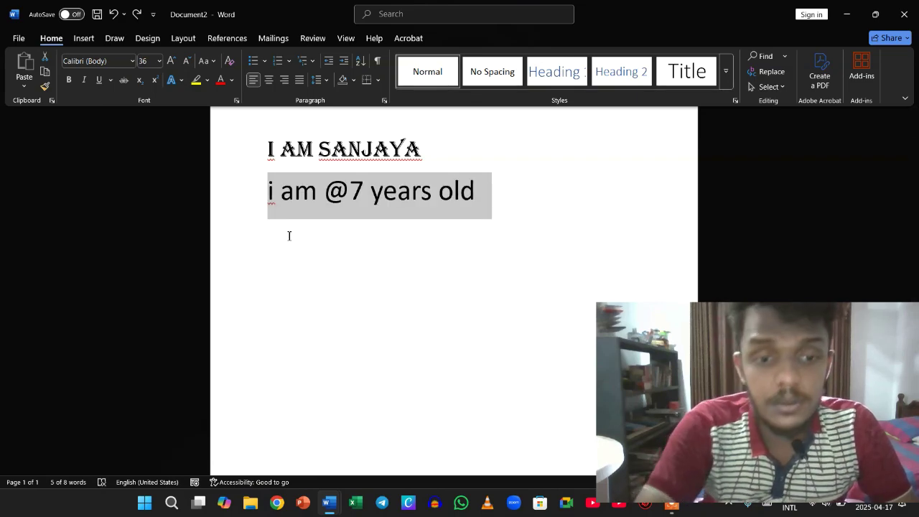
Step: Redo the second line's font-size increases up to 110 pt and its case changes up to Capitalize Each Word
key(ctrl+shift+period)
key(ctrl+shift+period)
key(ctrl+shift+period)
key(ctrl+shift+period)
key(ctrl+shift+period)
key(ctrl+shift+period)
key(shift+F3)
key(shift+F3)
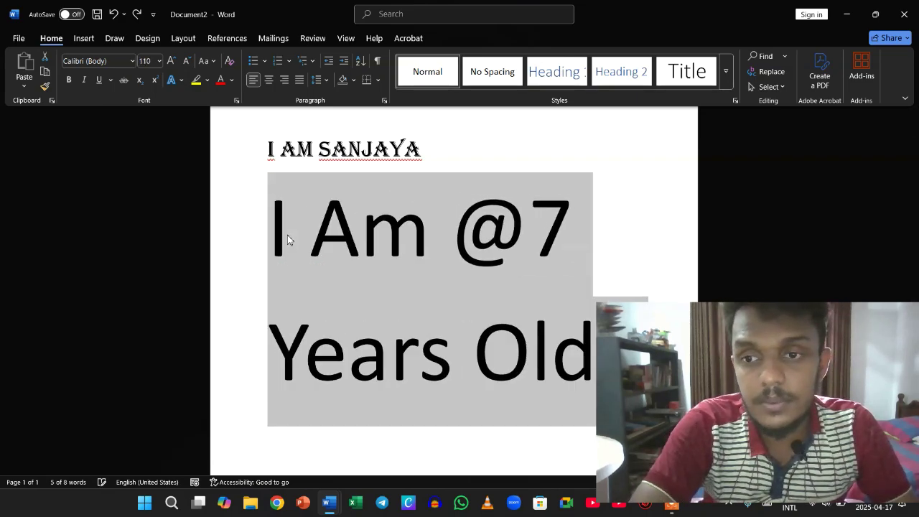
Step: Undo the second line's case changes and its last font-size increases down to 80 pt
key(shift+F3)
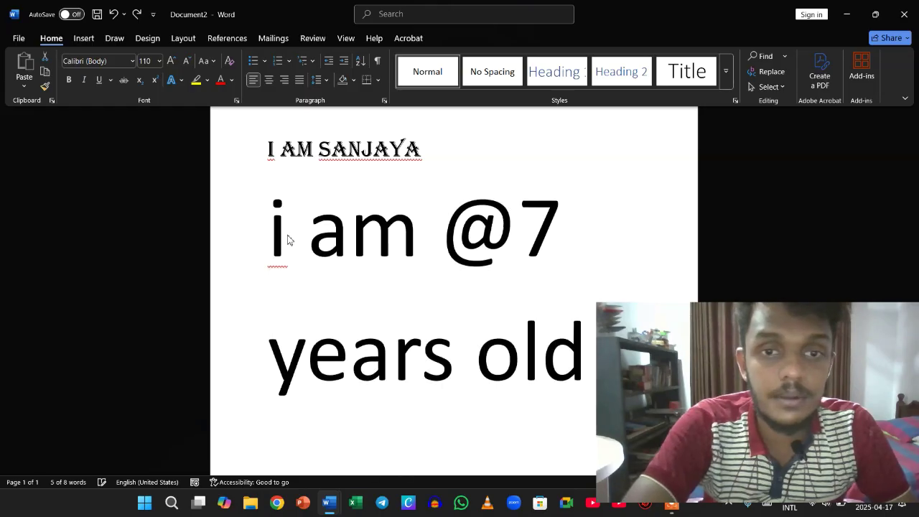
key(ctrl+shift+comma)
key(ctrl+shift+comma)
key(ctrl+shift+comma)
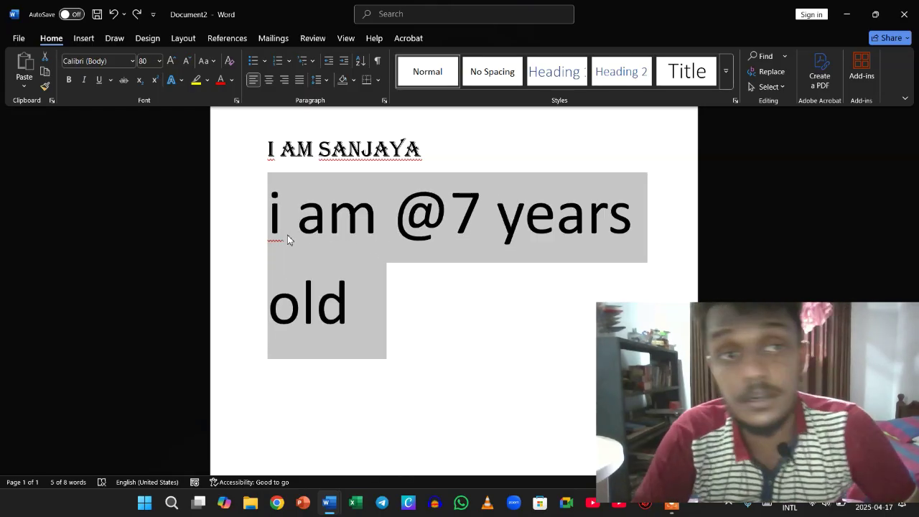
click(159, 224)
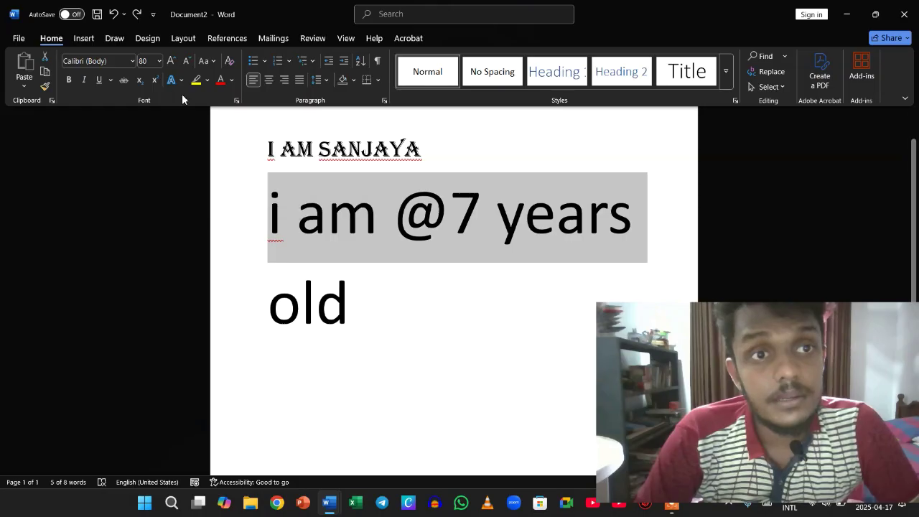
Step: Clear all formatting from the first line of text
click(188, 137)
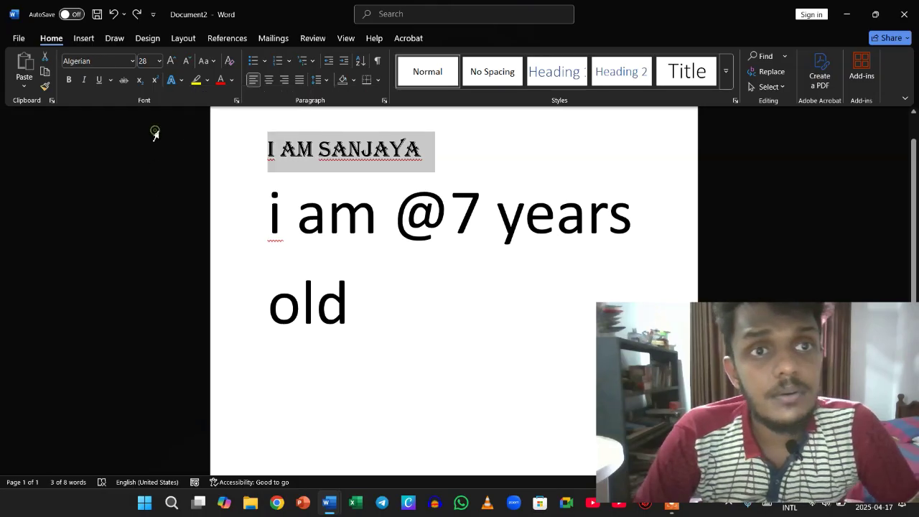
click(230, 65)
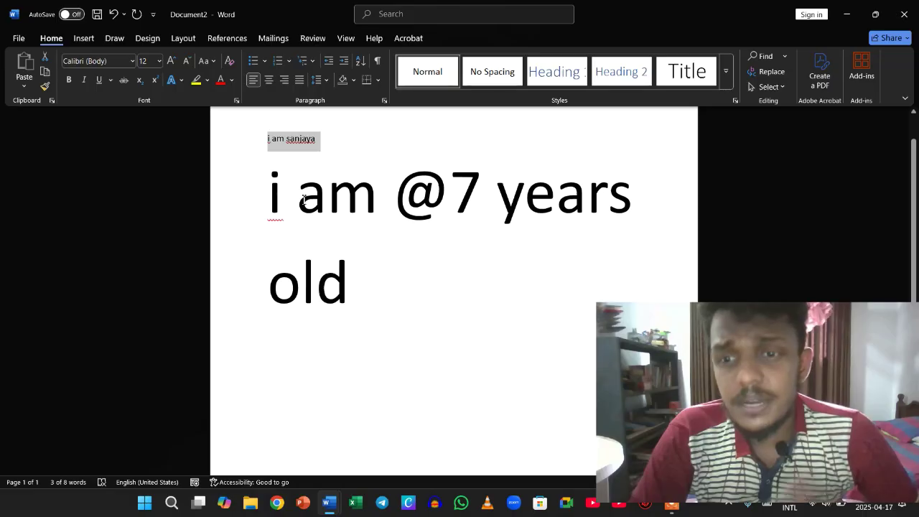
Step: Make the whole second paragraph, "i am @7 years old", bold and italic
triple_click(326, 211)
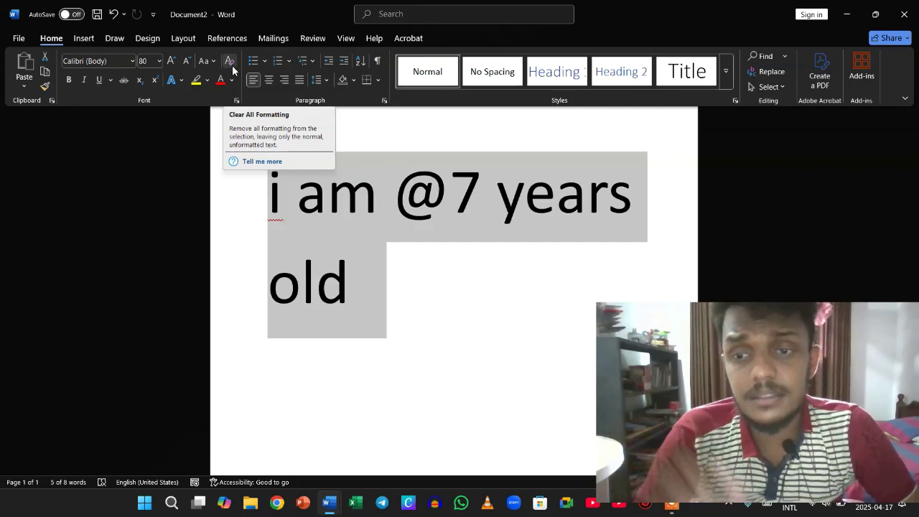
click(67, 83)
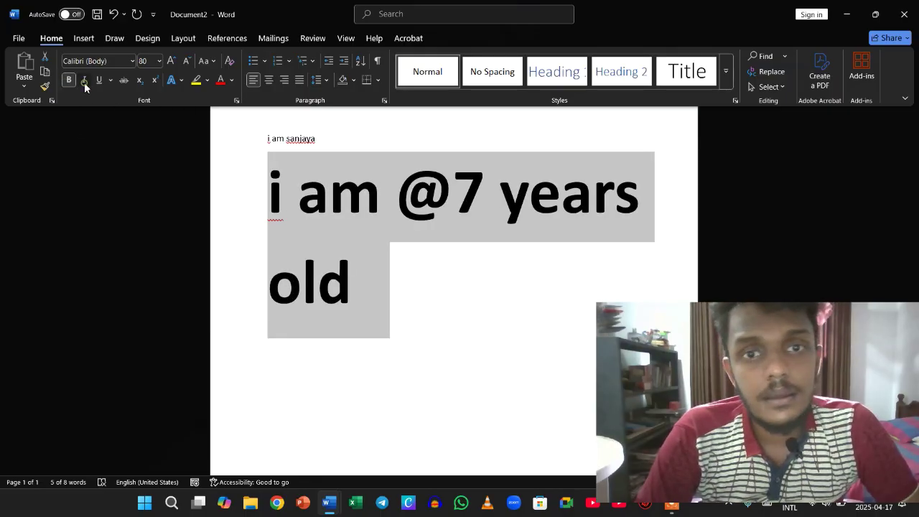
click(85, 84)
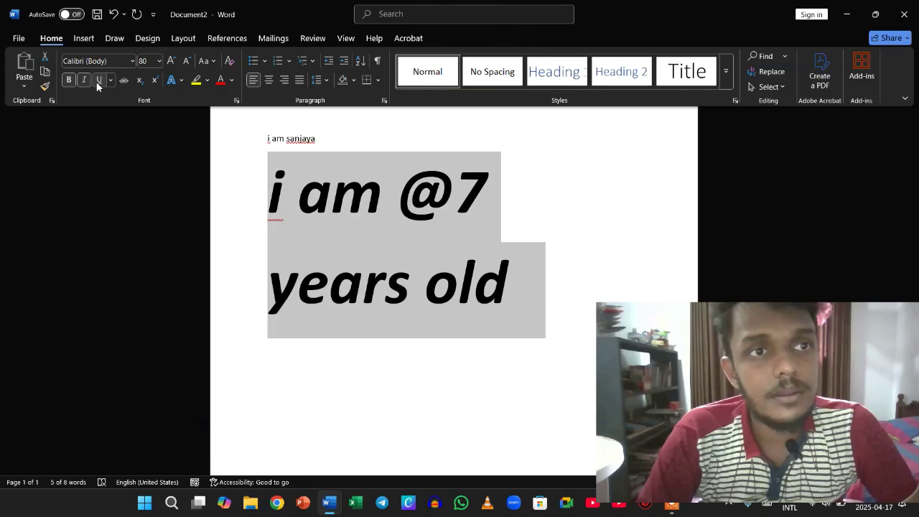
Step: Try an underline and a strikethrough on the second paragraph, removing each one again
click(98, 80)
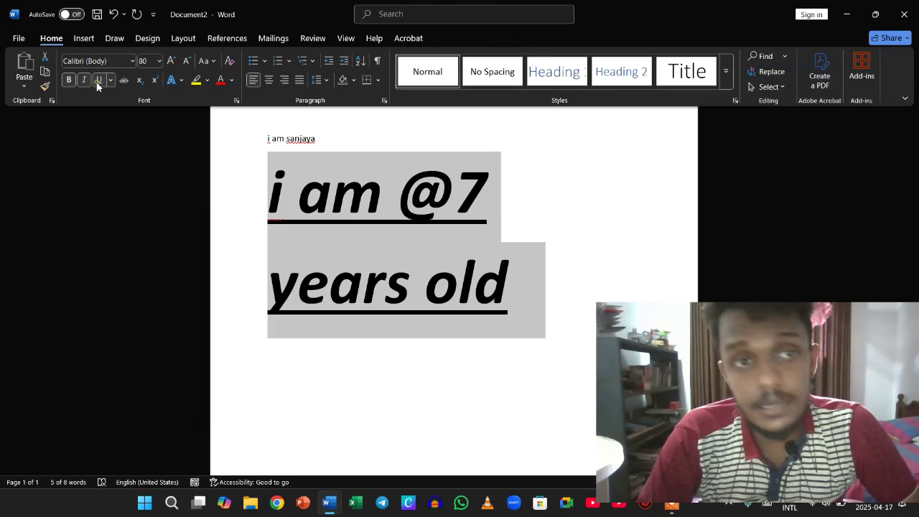
click(98, 81)
click(111, 80)
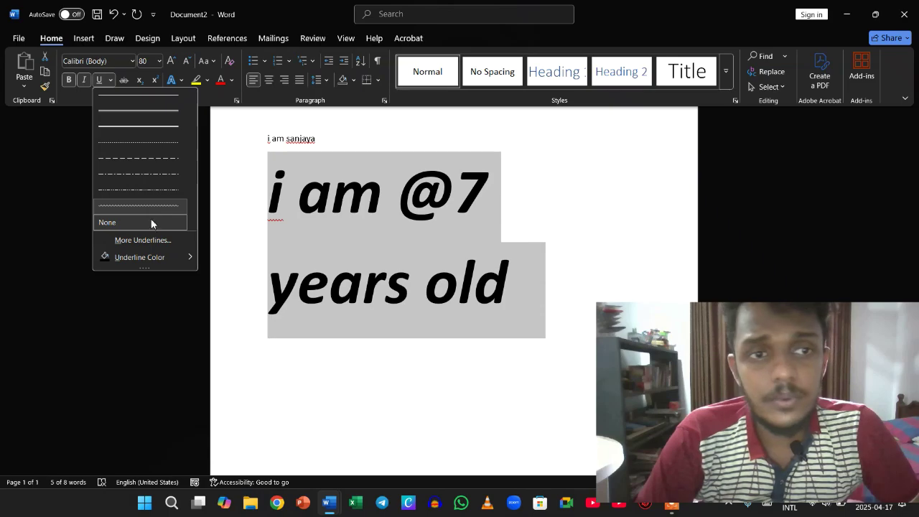
click(130, 81)
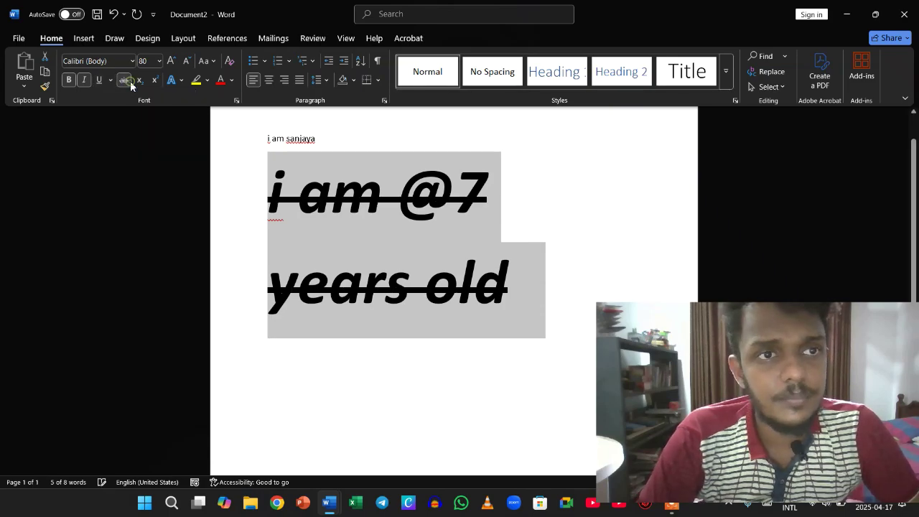
click(128, 81)
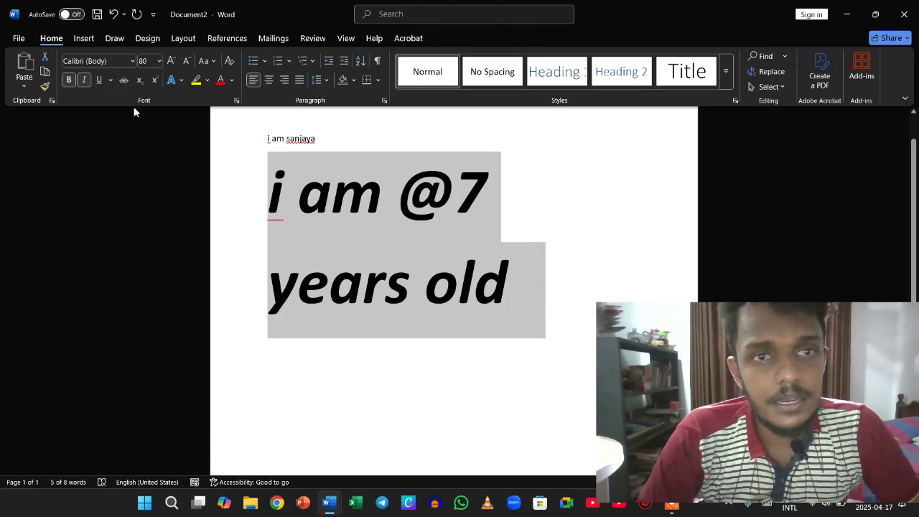
Step: Format only the word "am" in the second paragraph as subscript
click(152, 155)
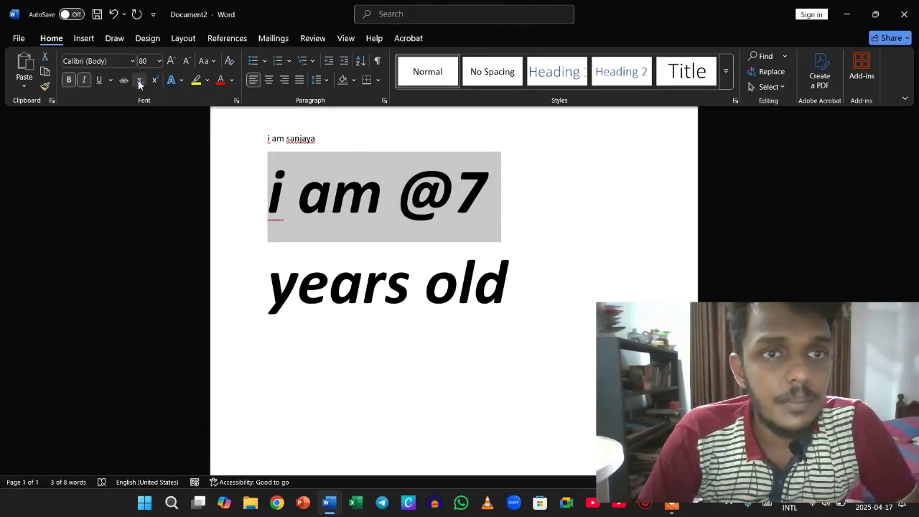
click(338, 277)
click(304, 197)
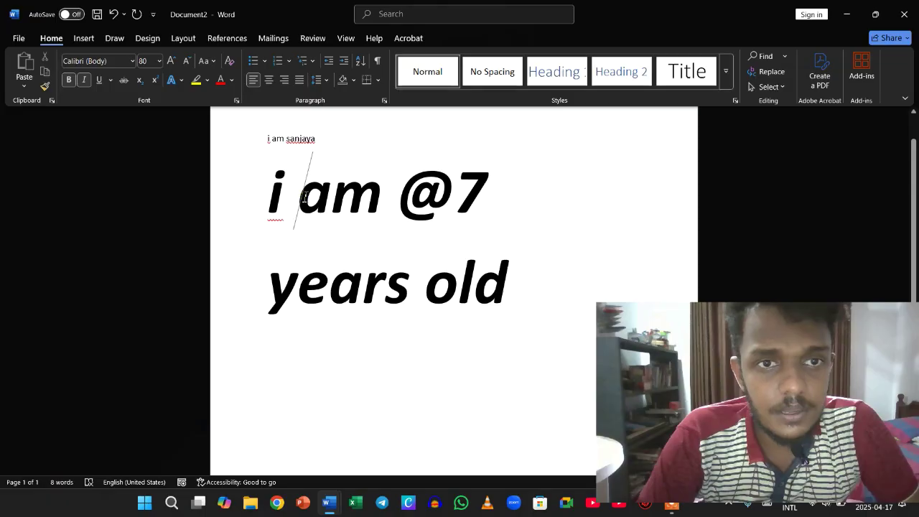
double_click(305, 198)
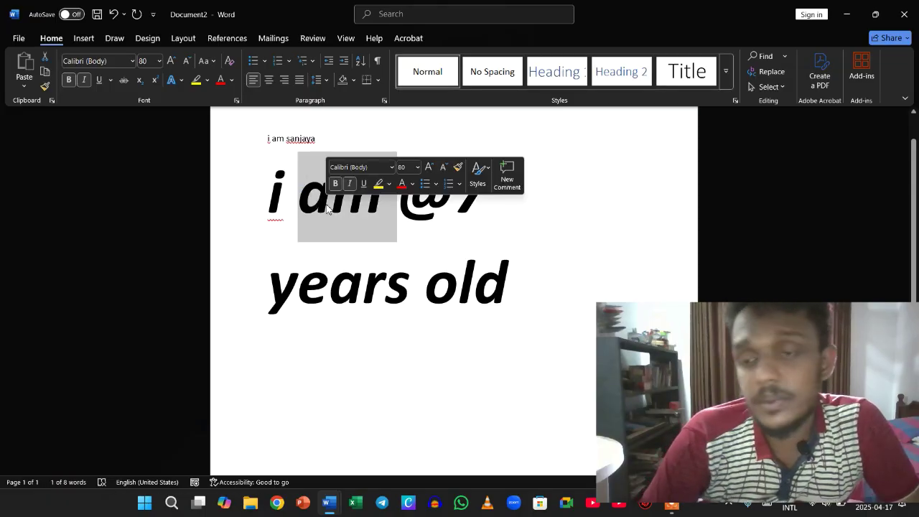
click(140, 85)
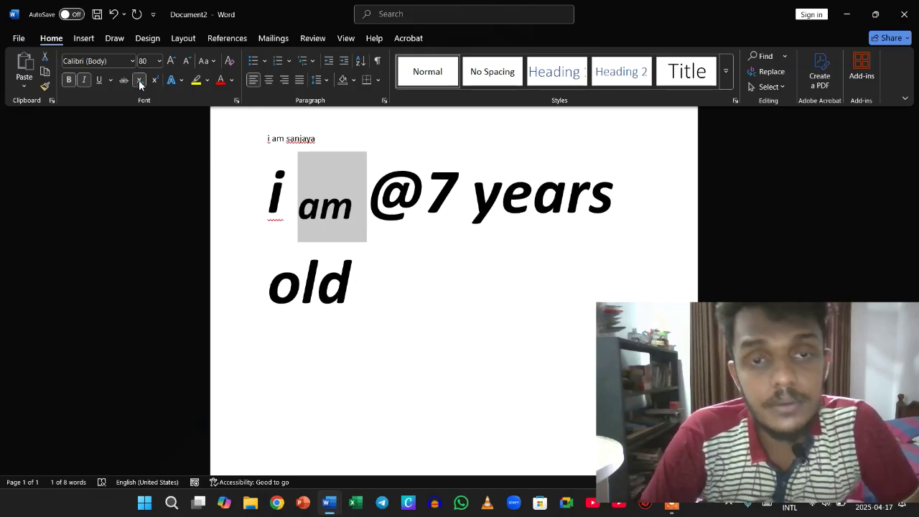
Step: Add a line reading "H20" without bold or italic below "old", and make its 2 a subscript
click(365, 282)
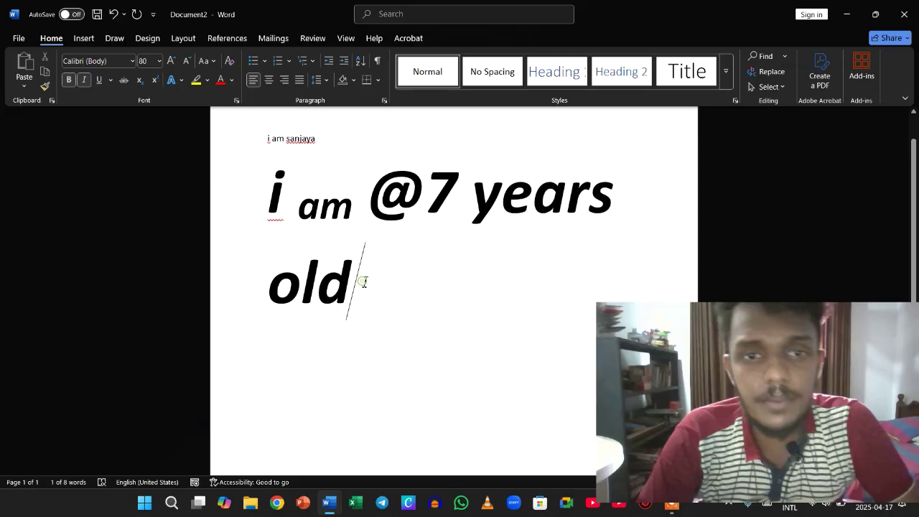
key(Return)
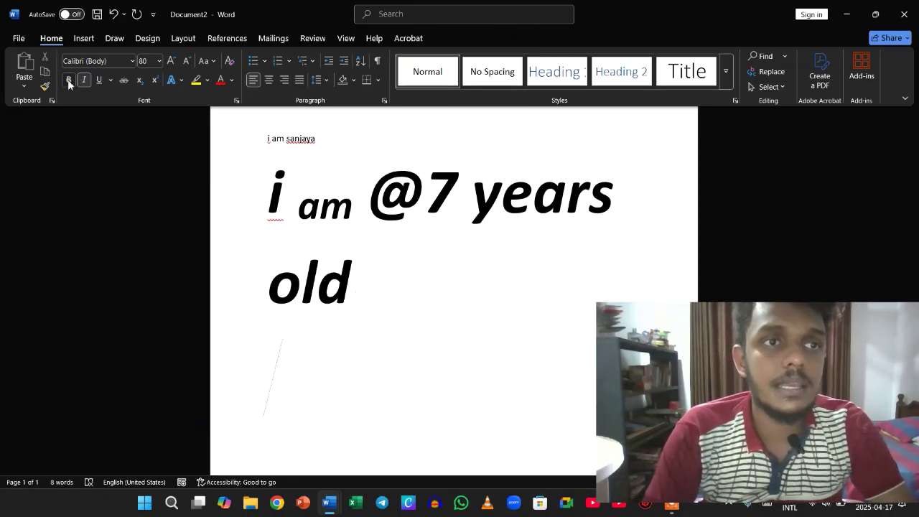
click(86, 82)
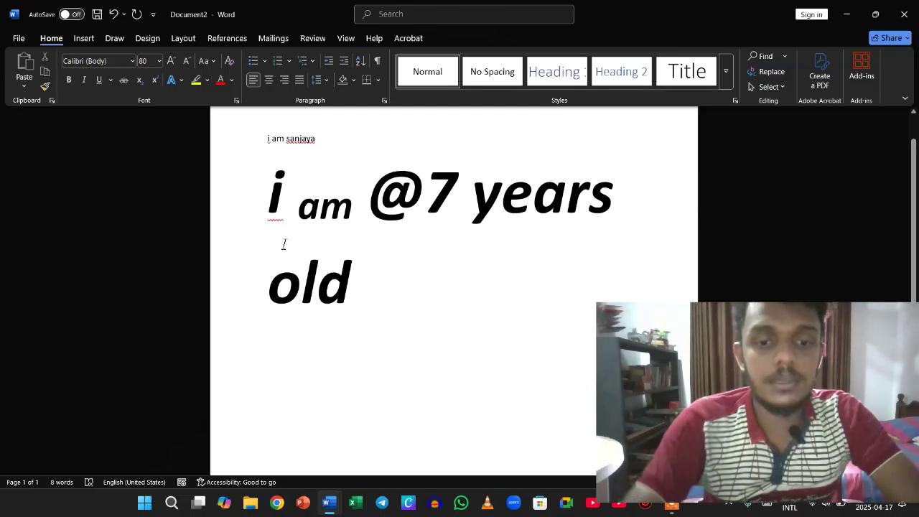
text(H20)
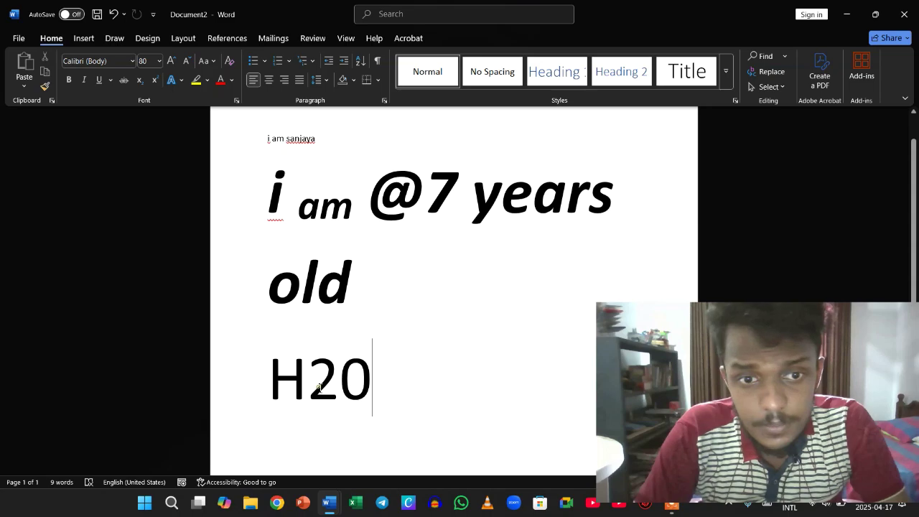
drag(321, 388, 329, 395)
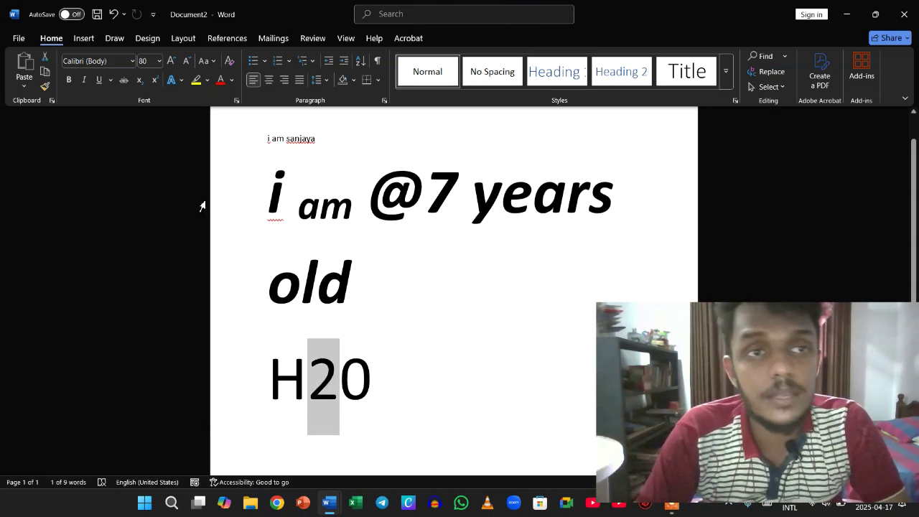
click(139, 81)
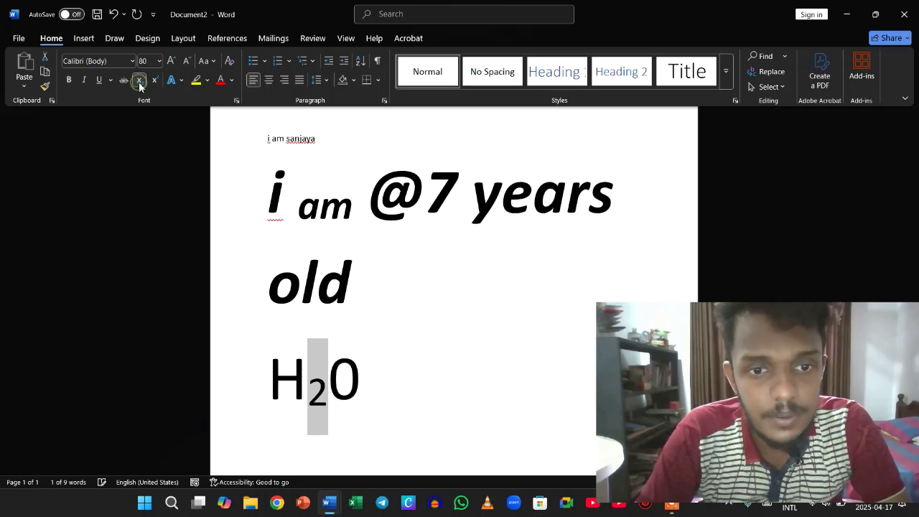
Step: Add "22" after the H20 text on the same line and make its second 2 a superscript
click(446, 371)
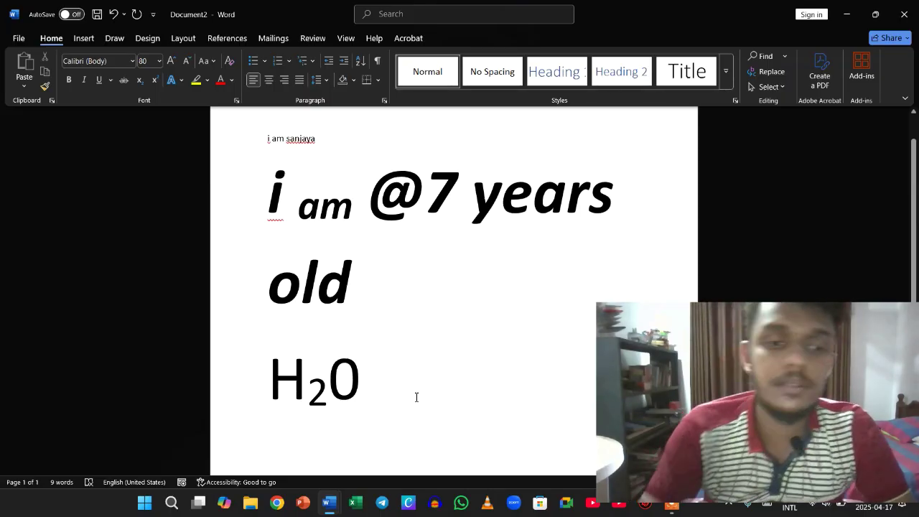
text(22)
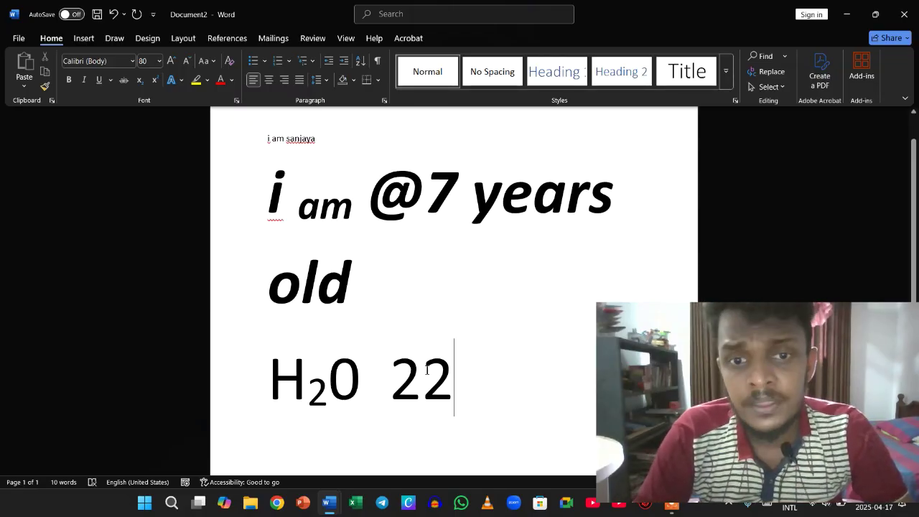
drag(427, 369, 454, 369)
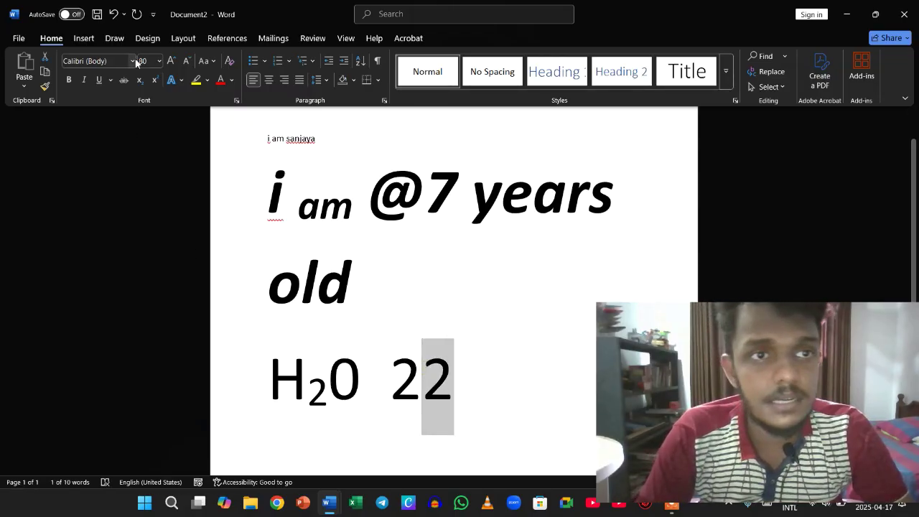
click(154, 80)
Step: Highlight the line "i am @7 years" in yellow
click(174, 270)
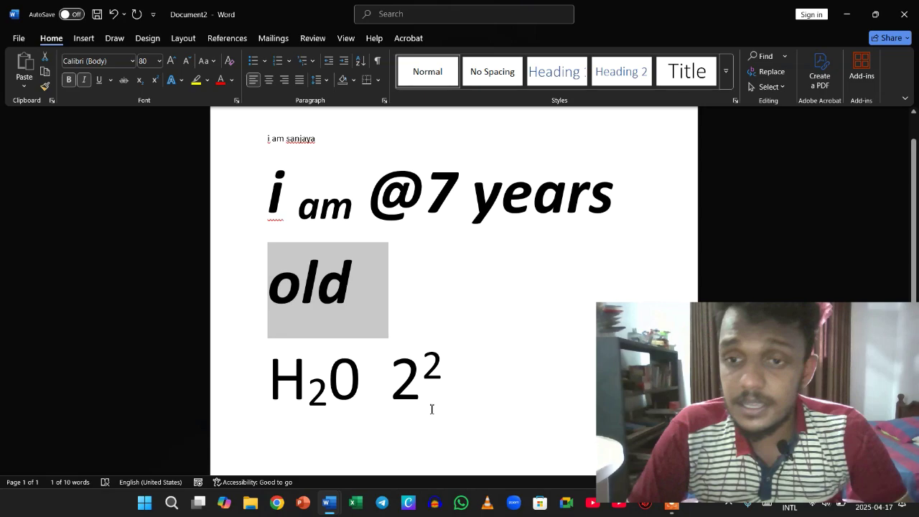
click(160, 167)
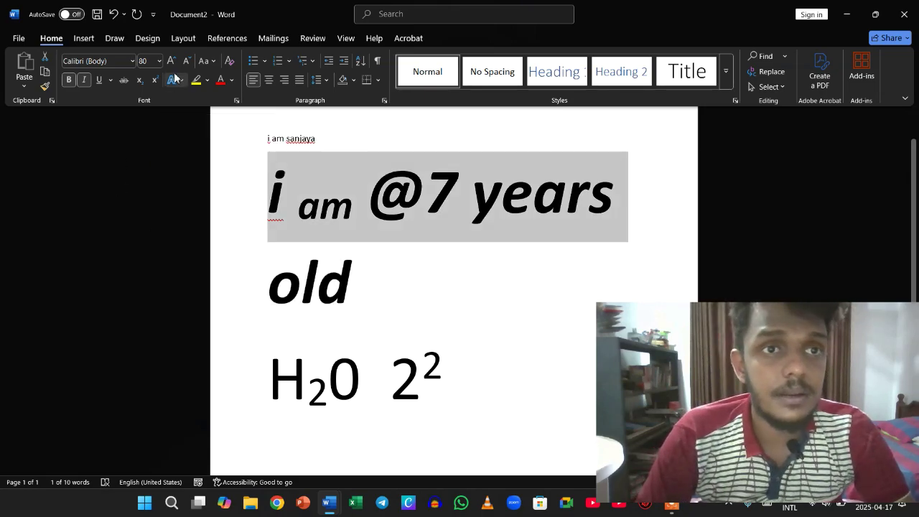
click(182, 84)
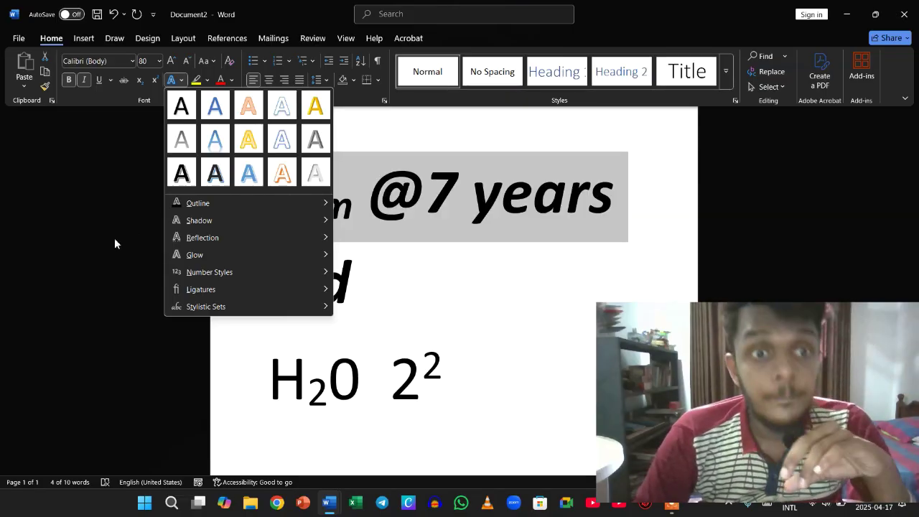
click(104, 255)
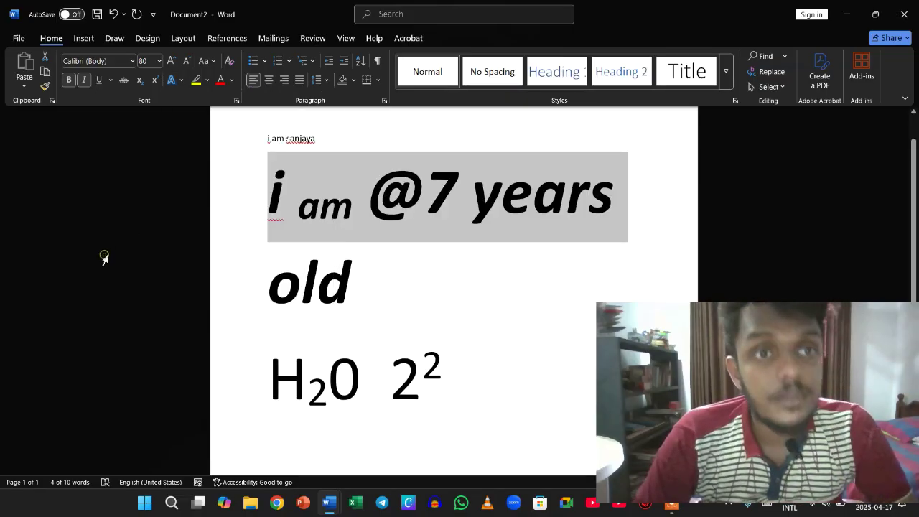
click(195, 81)
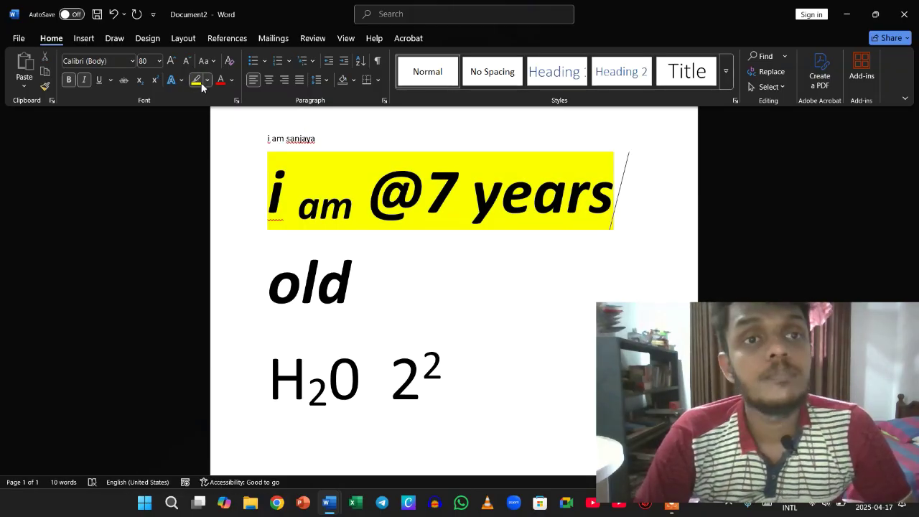
click(221, 83)
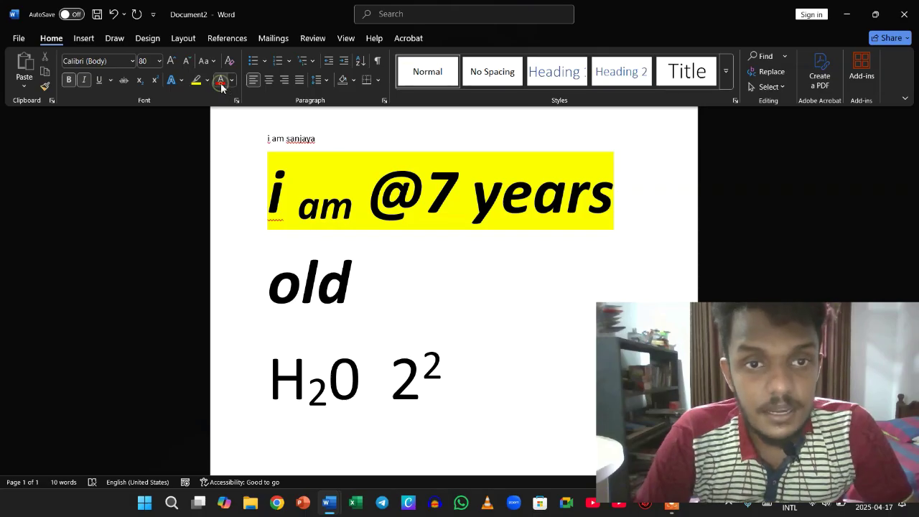
click(232, 80)
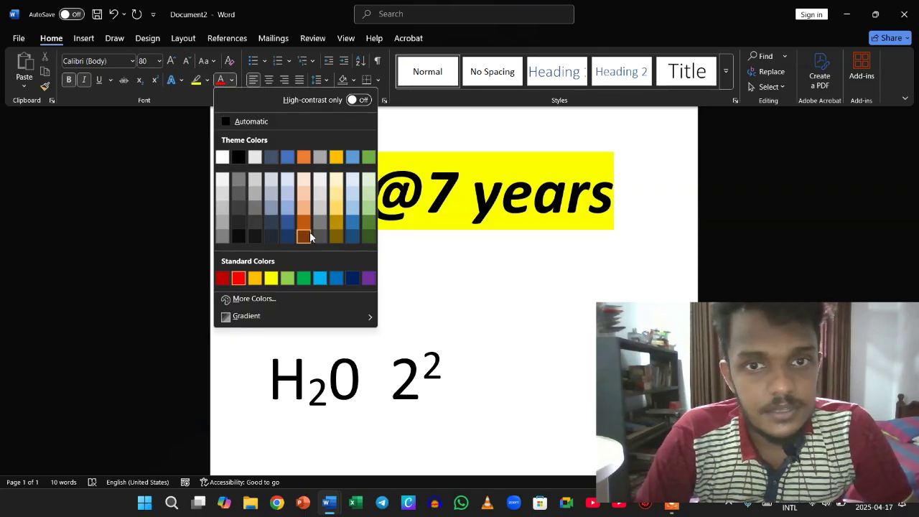
click(402, 270)
Step: Change the font color of the word "old" to a light gold theme color
triple_click(317, 291)
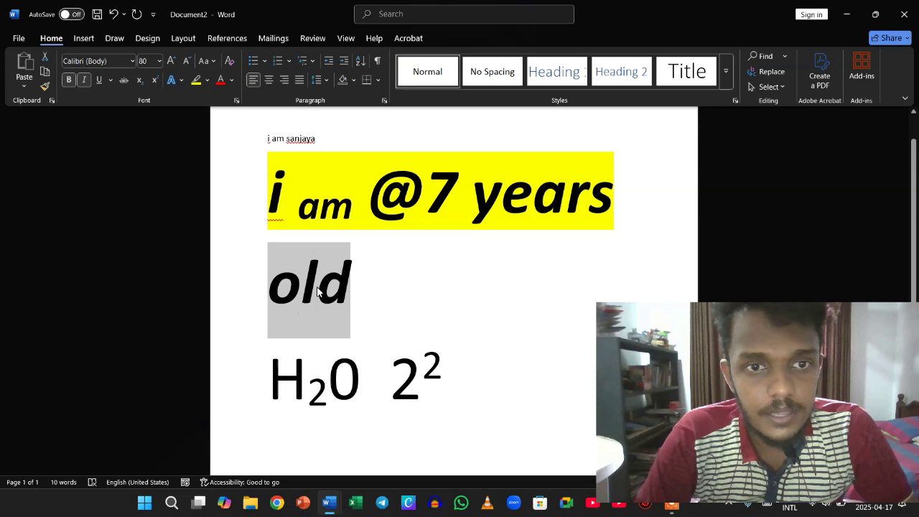
double_click(284, 289)
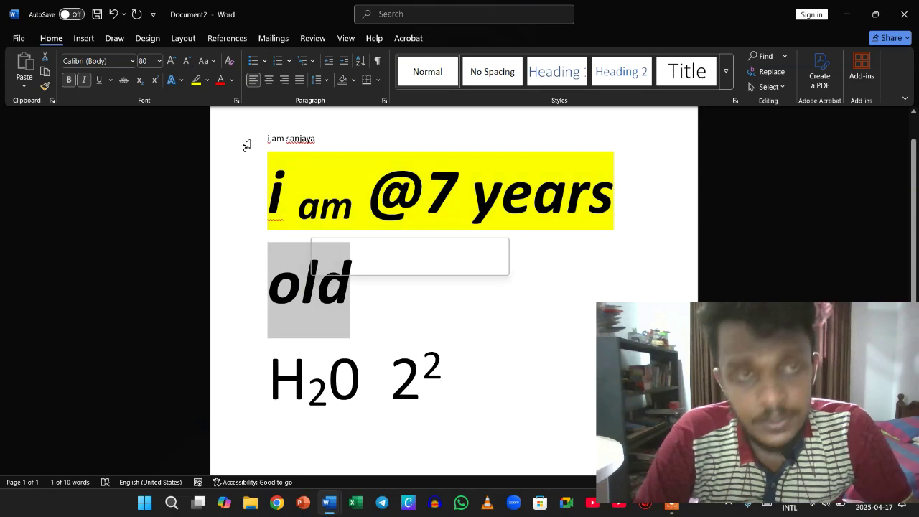
click(232, 80)
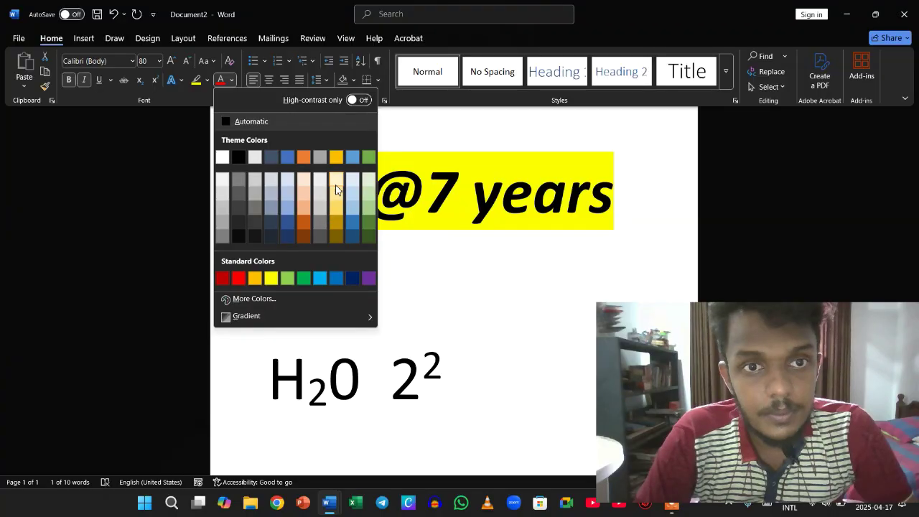
click(340, 213)
click(397, 270)
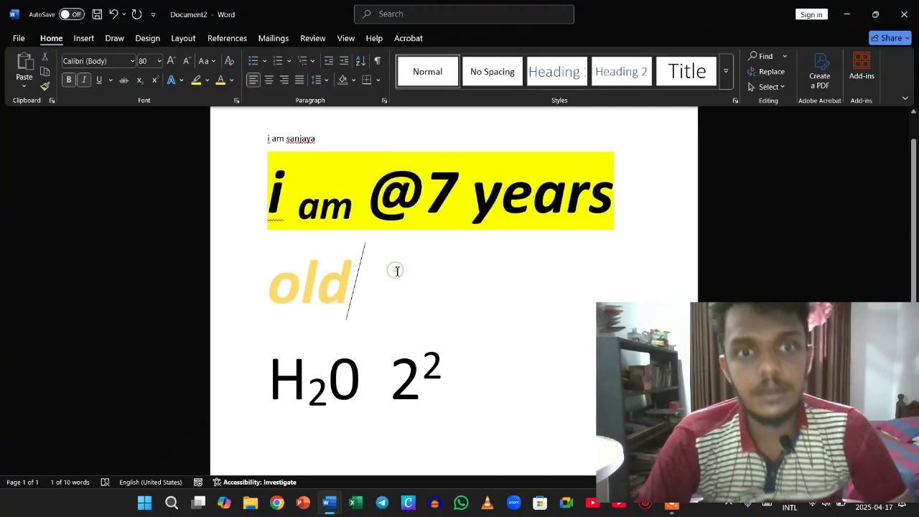
scroll(398, 271, down, 1)
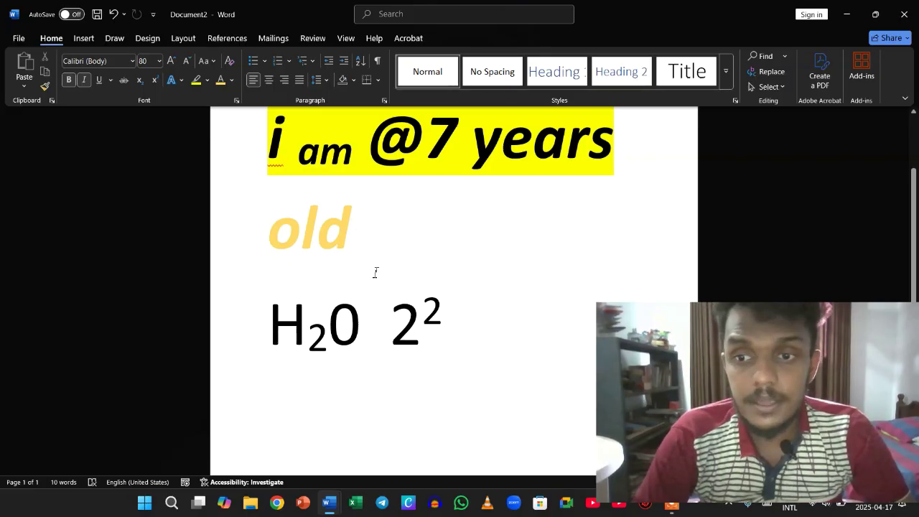
click(290, 244)
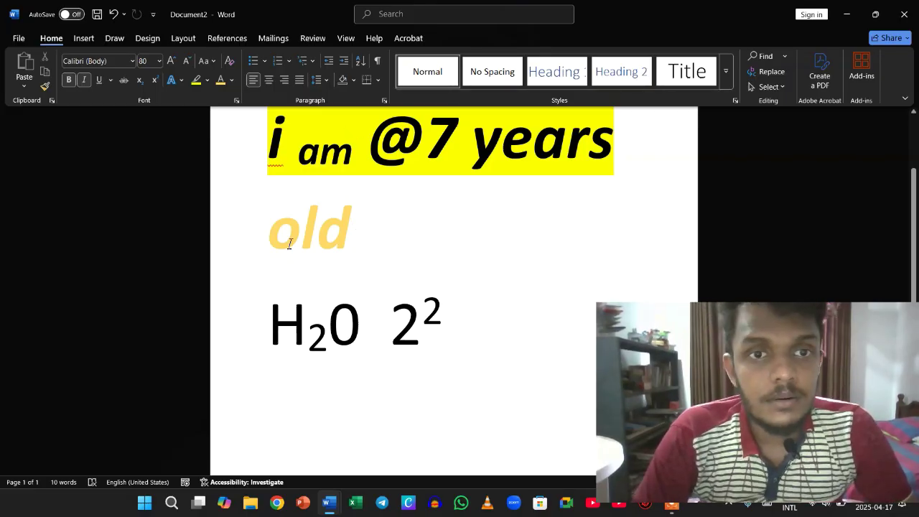
scroll(289, 243, up, 1)
scroll(288, 242, down, 1)
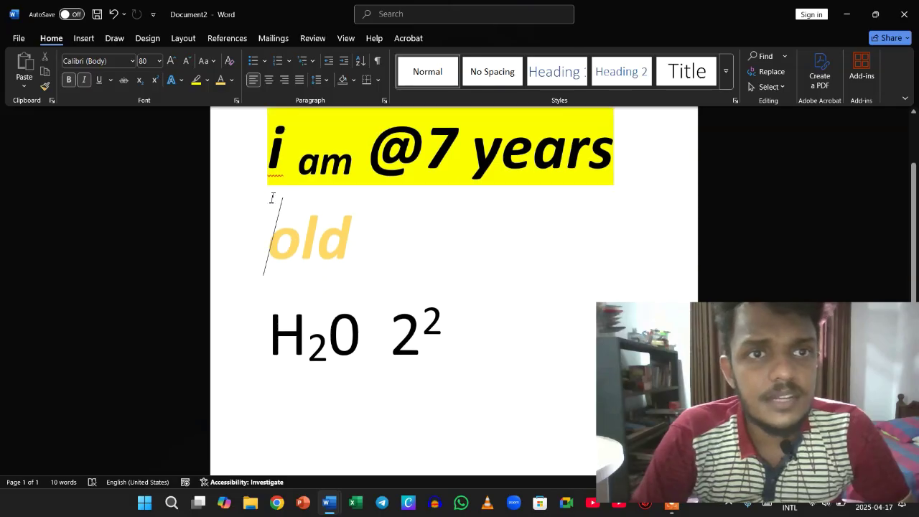
click(267, 61)
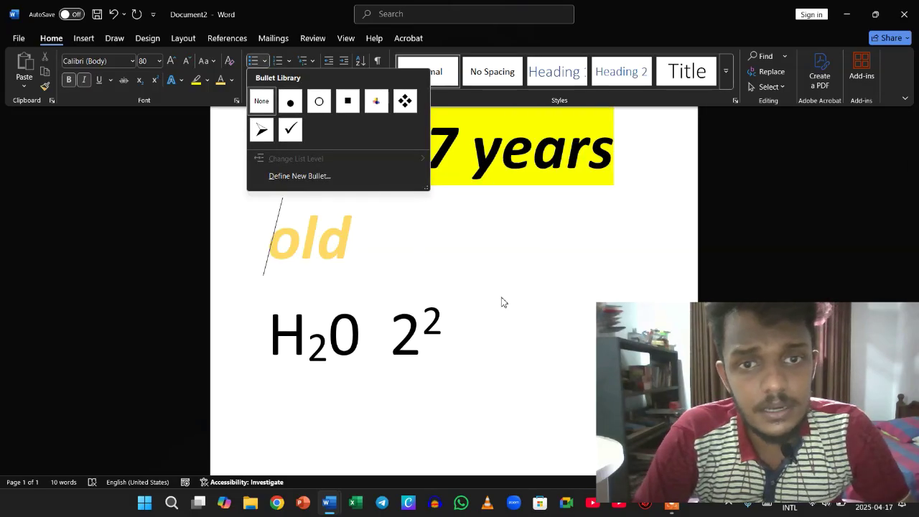
key(Escape)
Step: Add the sample lines "gfrgrgyu", "frher", "gfrehgr" and "greg" below the H20 line
click(461, 314)
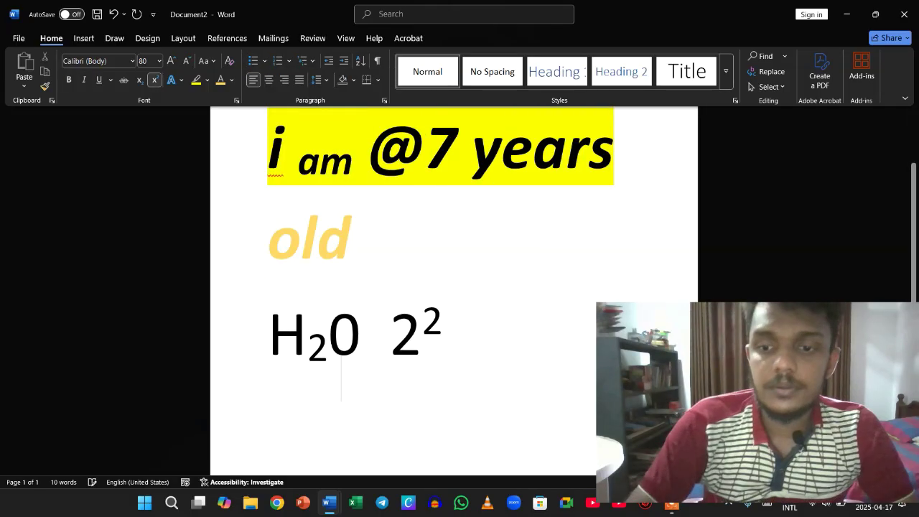
key(Return)
scroll(637, 387, down, 1)
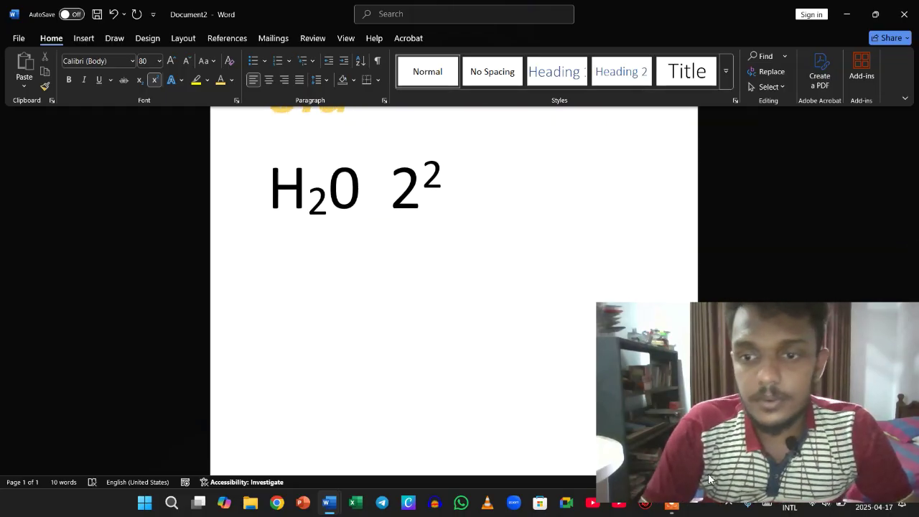
text(gfrgrgyu)
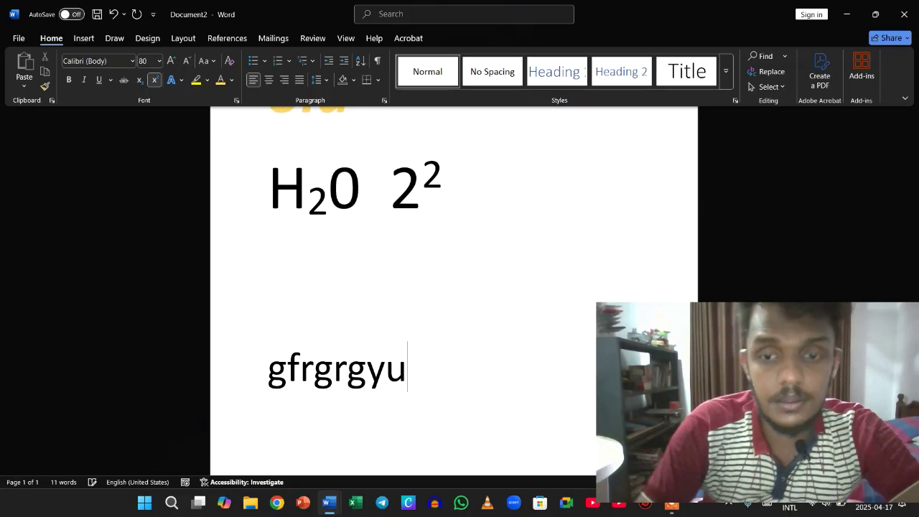
key(Return)
text(frher)
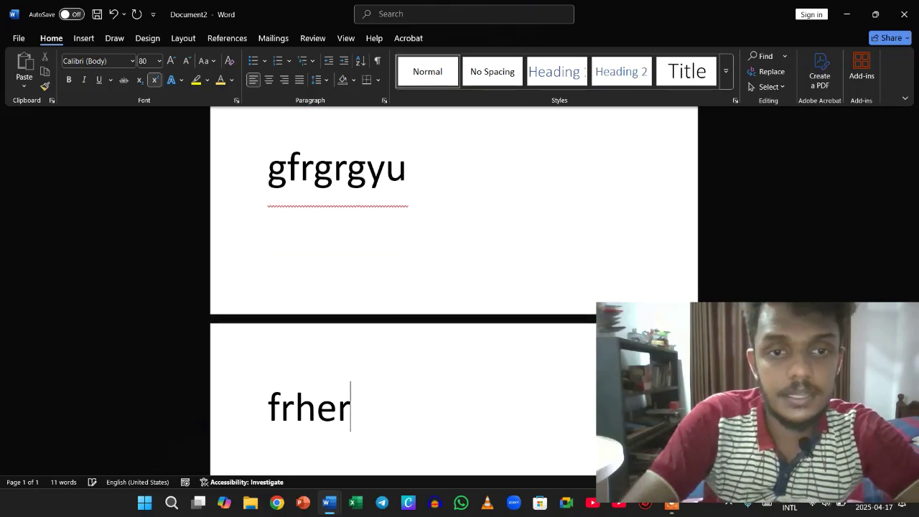
key(Return)
text(gfrehgr)
key(Return)
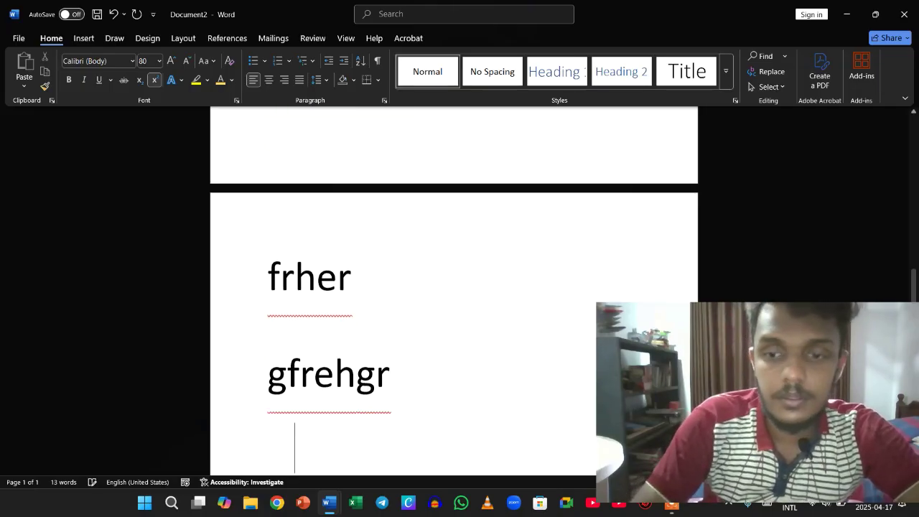
text(greg)
Step: Make the lines "frher", "gfrehgr" and "greg" a bulleted list with round bullets and reduce their font size to 26
drag(269, 213, 372, 417)
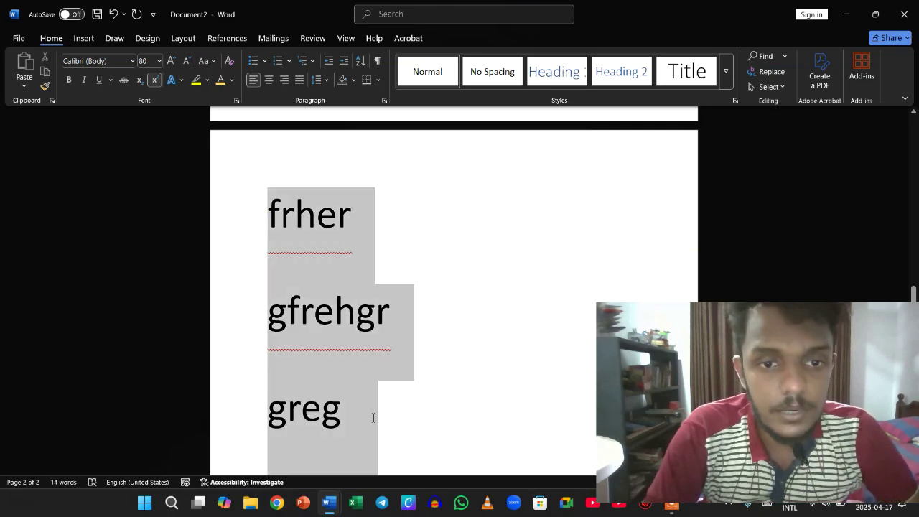
click(253, 61)
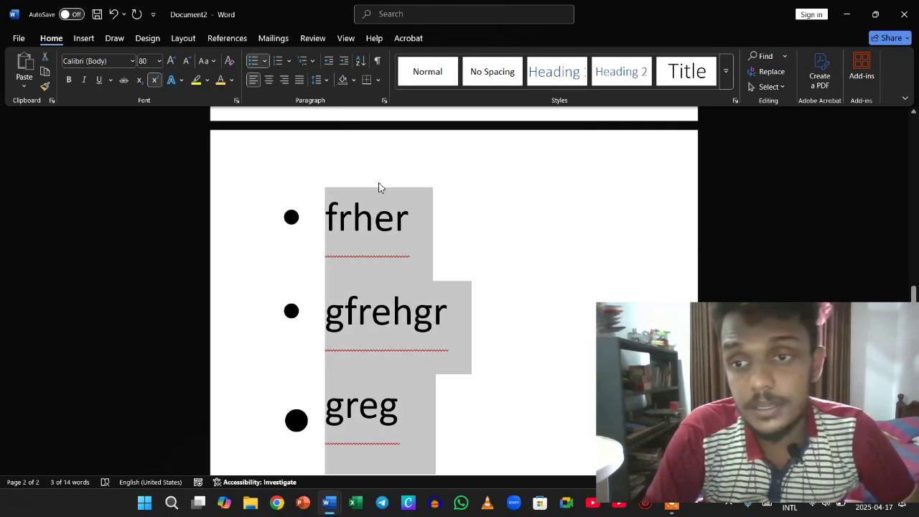
click(186, 62)
click(186, 62)
click(186, 63)
click(186, 62)
click(186, 63)
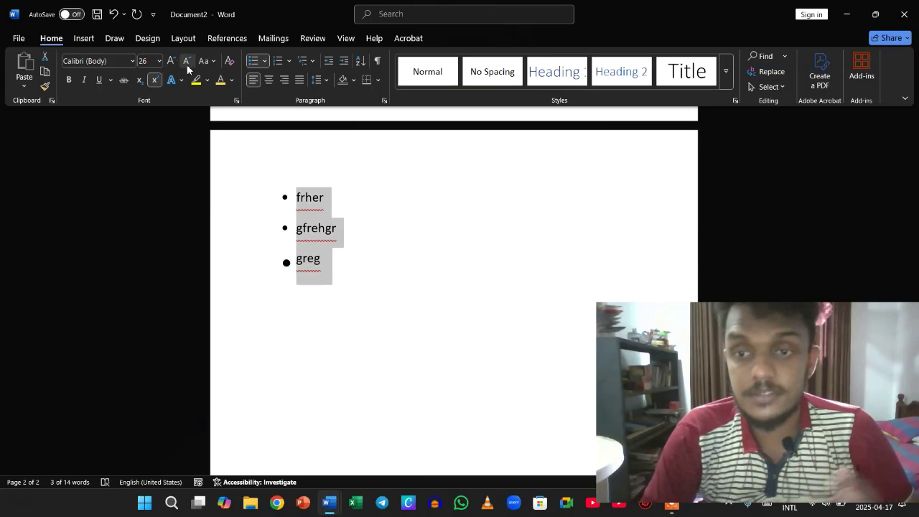
click(331, 274)
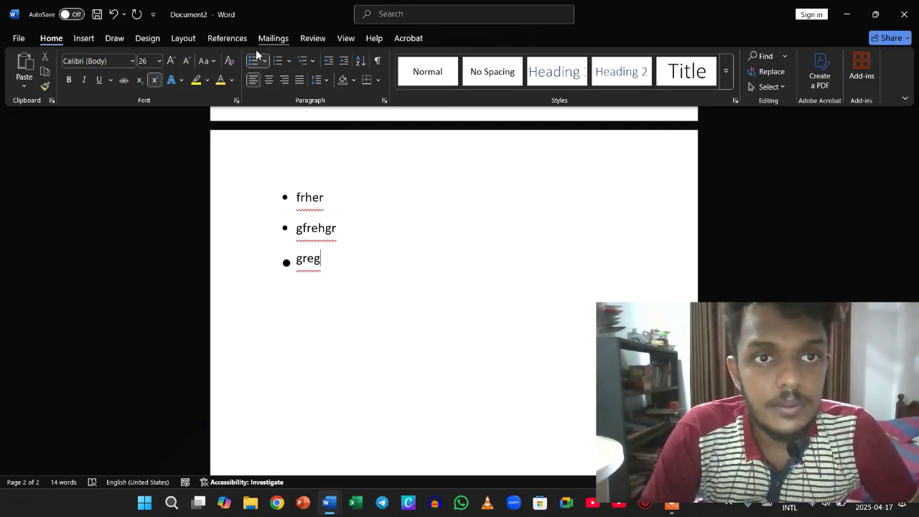
Step: Change the bullets of the three-item list to the solid square style
mouse_move(286, 192)
mouse_down()
mouse_move(323, 280)
mouse_move(335, 285)
mouse_move(247, 254)
mouse_move(287, 196)
mouse_up()
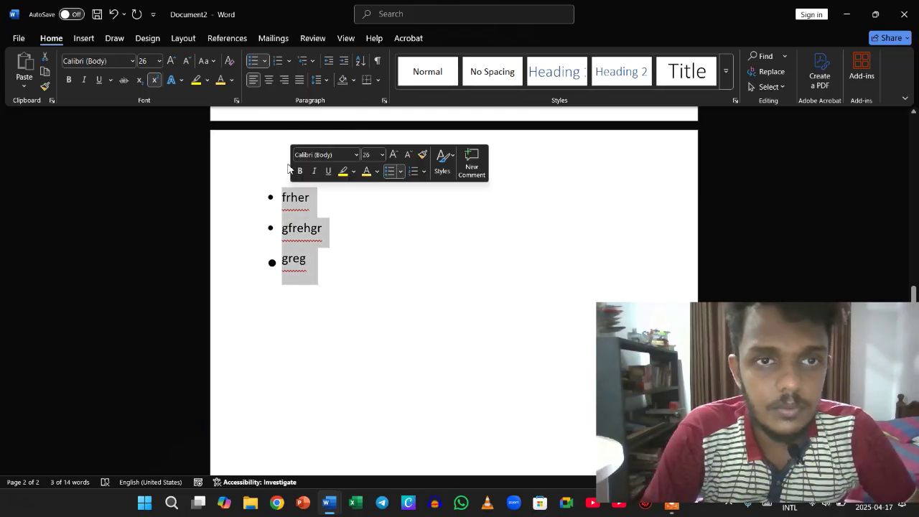
click(265, 61)
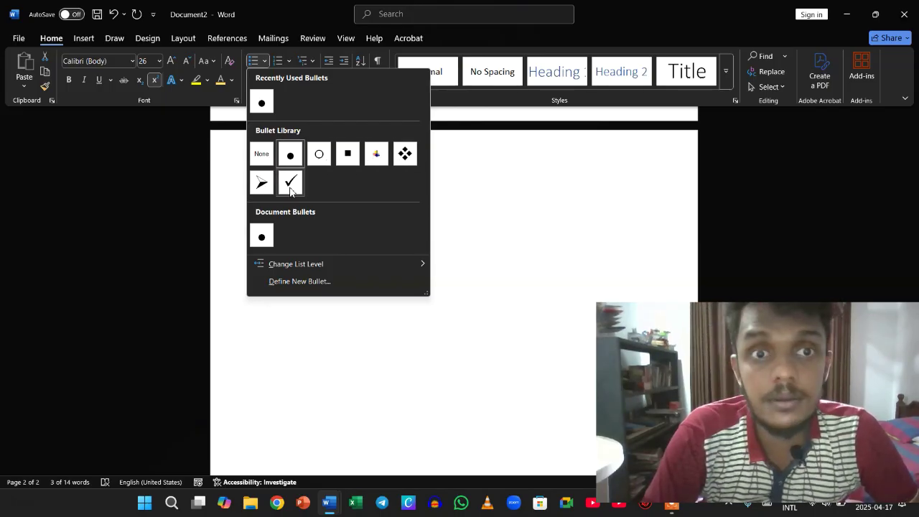
click(352, 165)
click(377, 214)
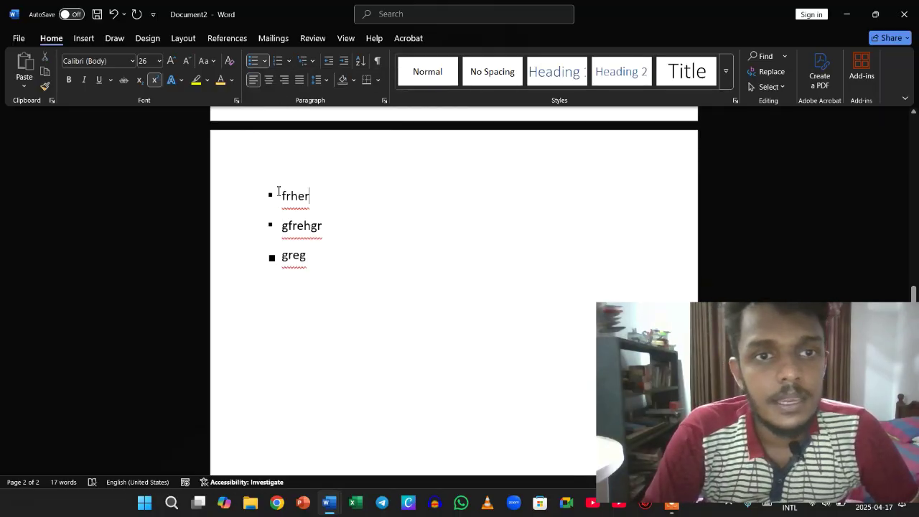
drag(277, 191, 324, 307)
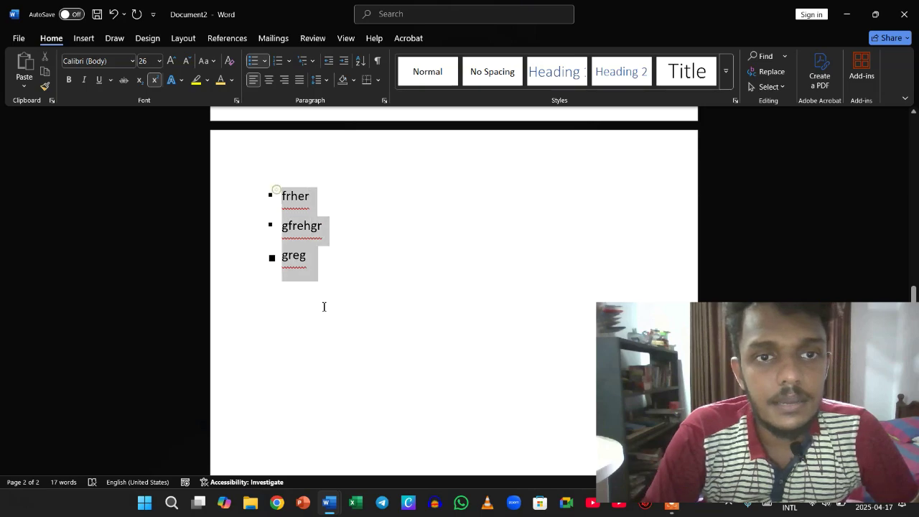
click(290, 61)
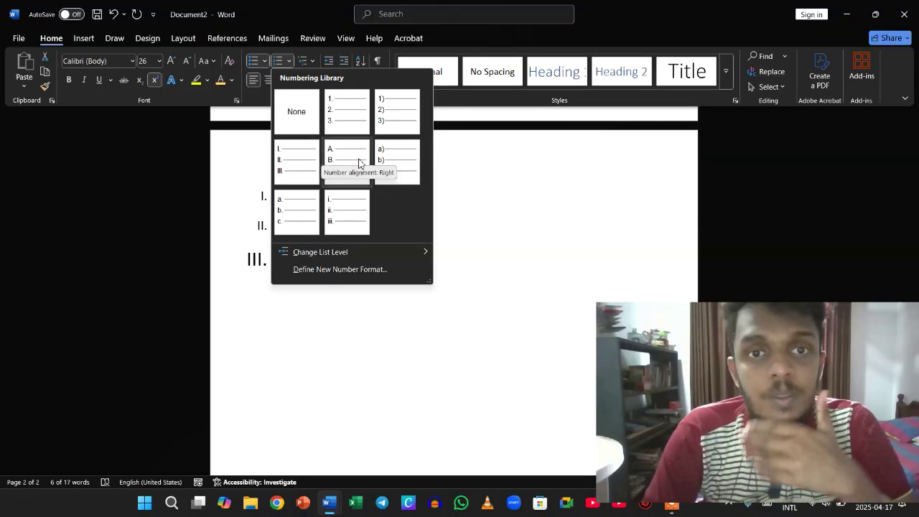
click(454, 201)
click(405, 221)
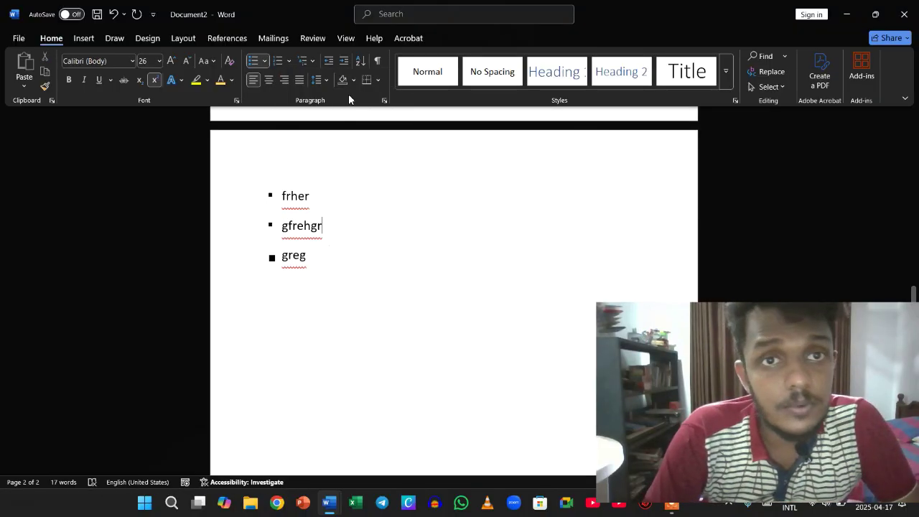
Step: Apply the 1) a) i) multilevel list format to the three-item bulleted list
click(313, 61)
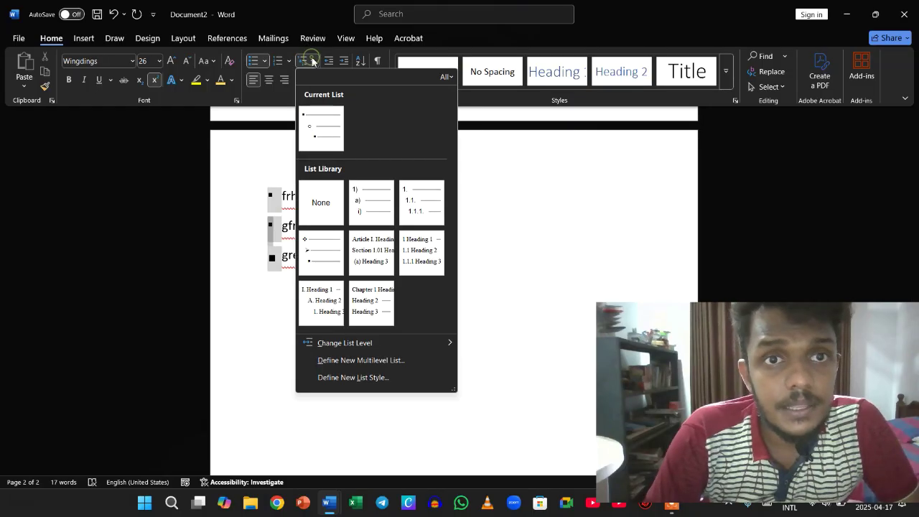
click(370, 198)
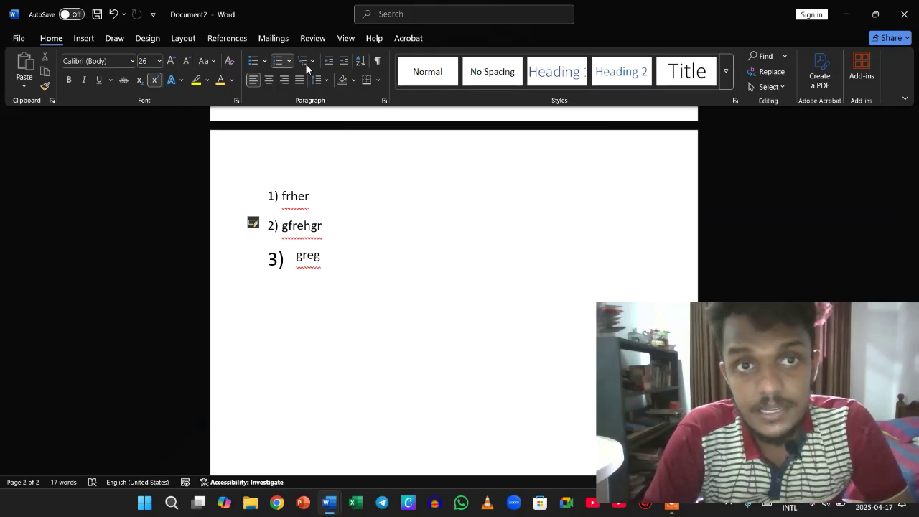
Step: Try center and right alignment on the line "gfrgrgyu"
scroll(288, 206, up, 5)
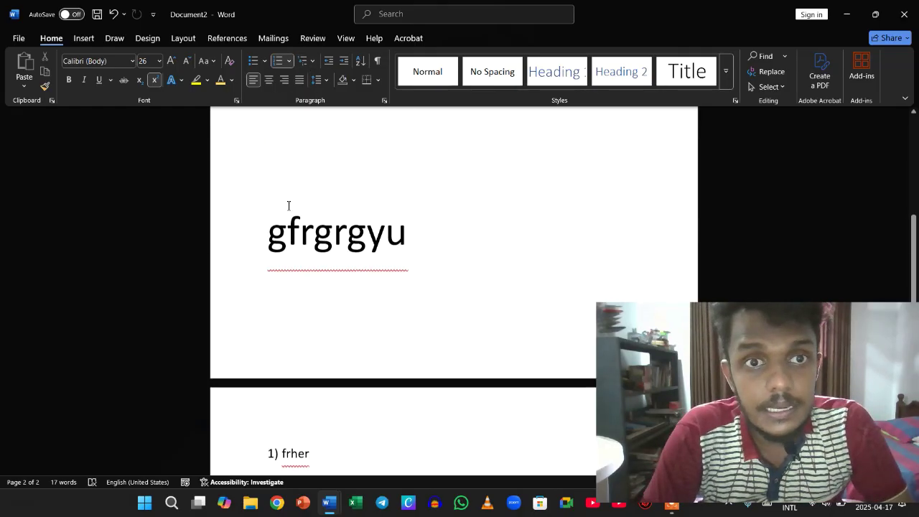
drag(273, 323, 449, 396)
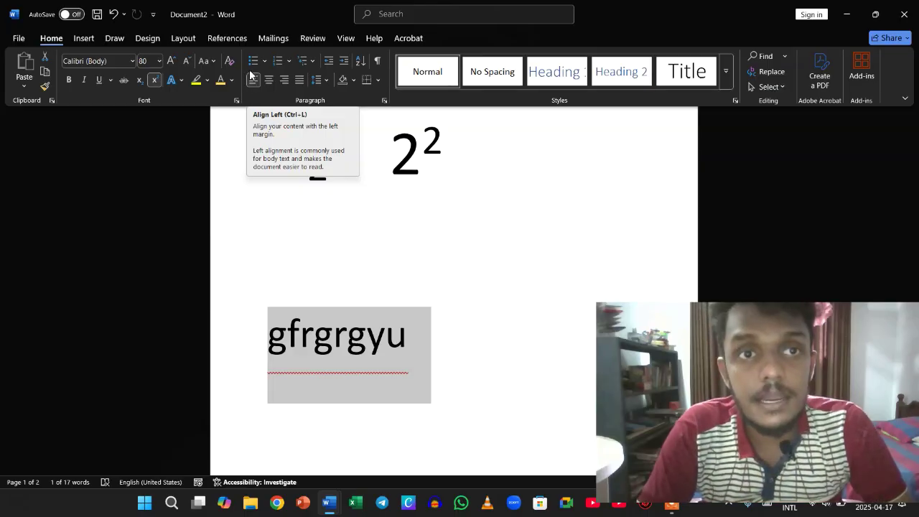
key(ctrl+z)
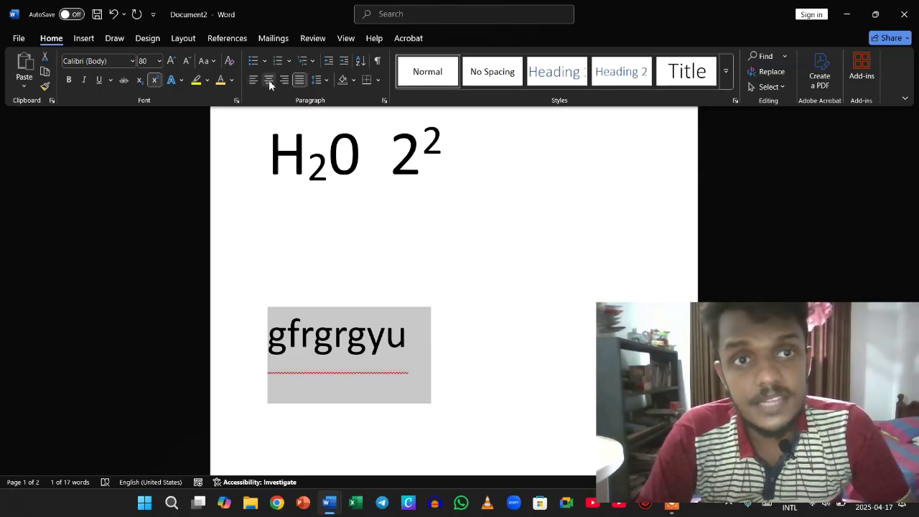
click(268, 84)
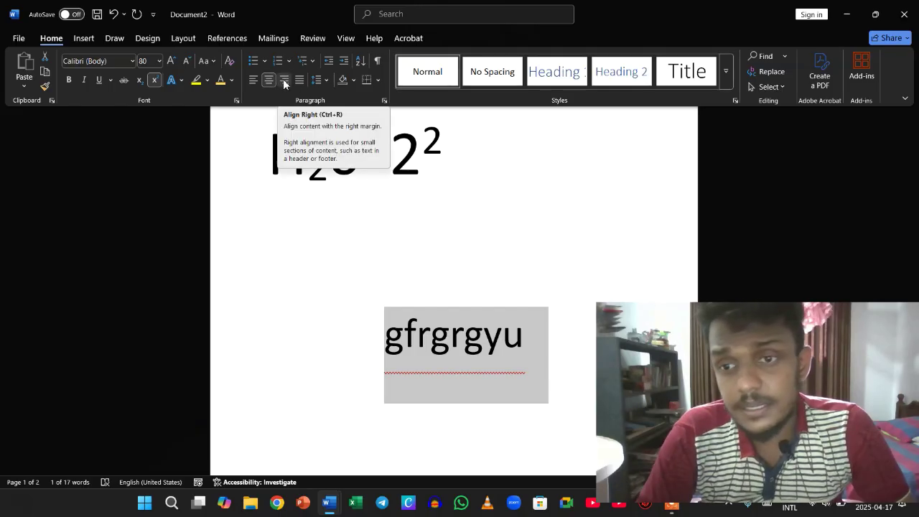
click(284, 79)
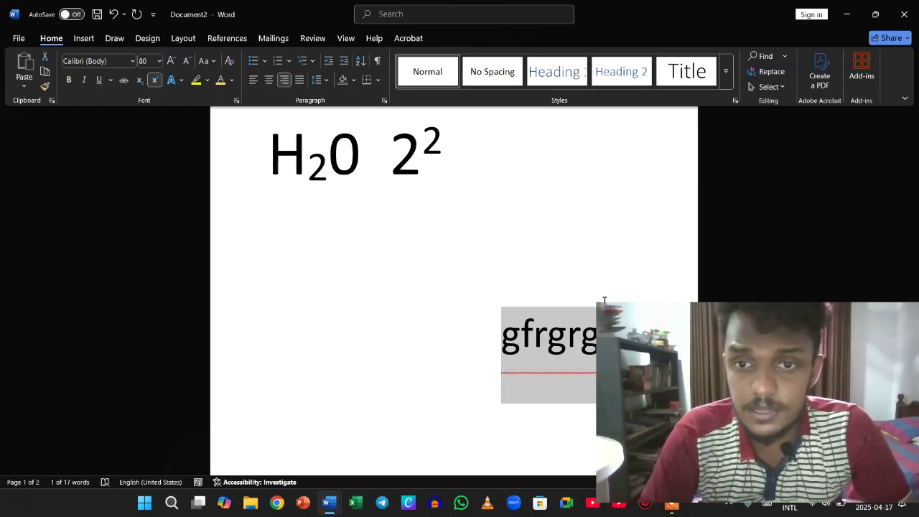
Step: Justify the line "gfrgrgyu" and extend it with the text "mjn jcc zx vnxdhjva"
click(298, 79)
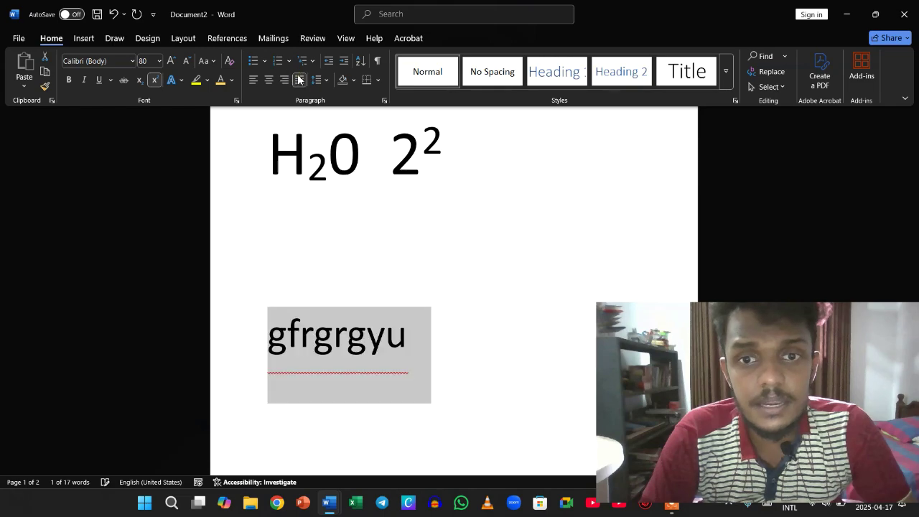
click(427, 349)
text(mjn jcc zx vnxdhjva)
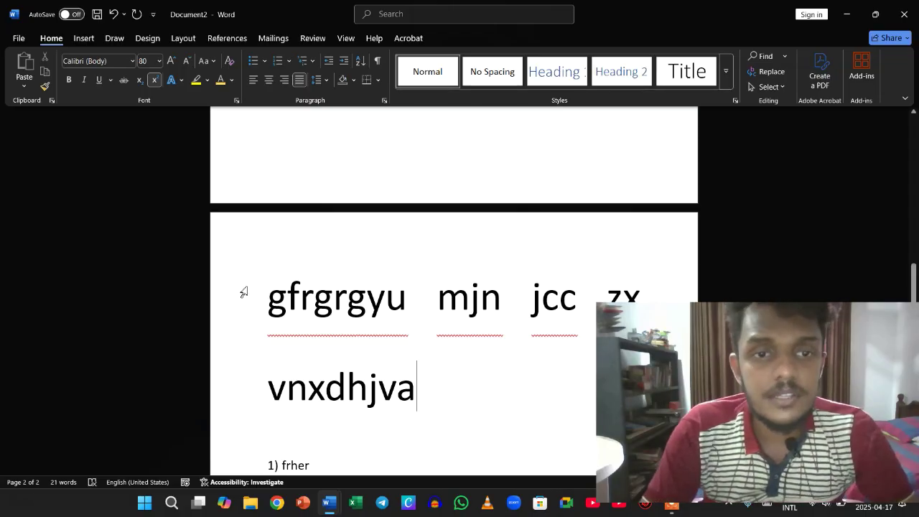
Step: Return the whole paragraph starting with "gfrgrgyu" from justified to left alignment
click(243, 291)
mouse_move(277, 303)
mouse_down()
mouse_move(298, 343)
mouse_move(268, 319)
mouse_up()
triple_click(266, 306)
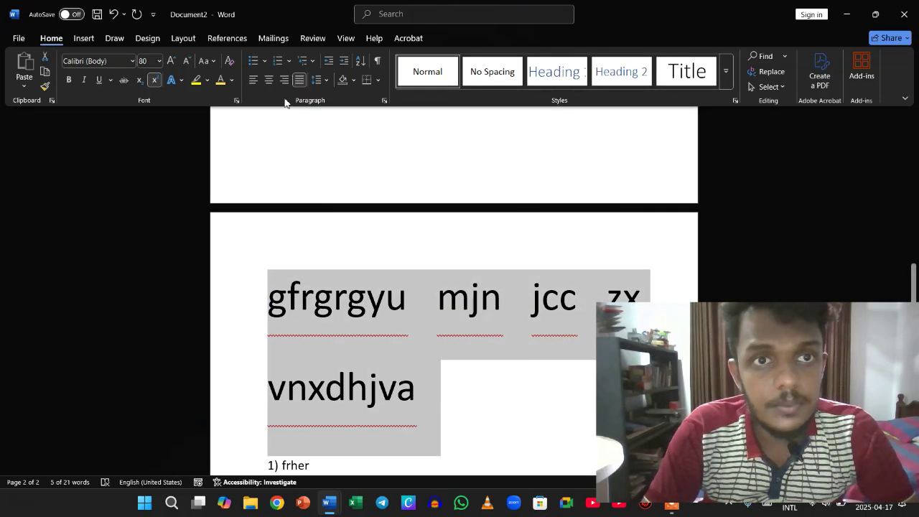
click(302, 81)
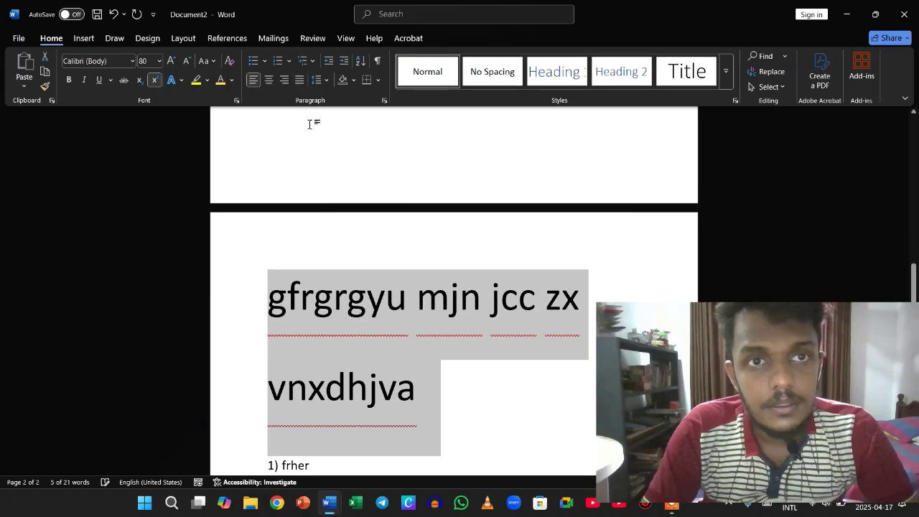
Step: Add the sample lines "hudhfus", "denfeshfs" and "fdujfs" in the empty space below the H20 line
click(336, 174)
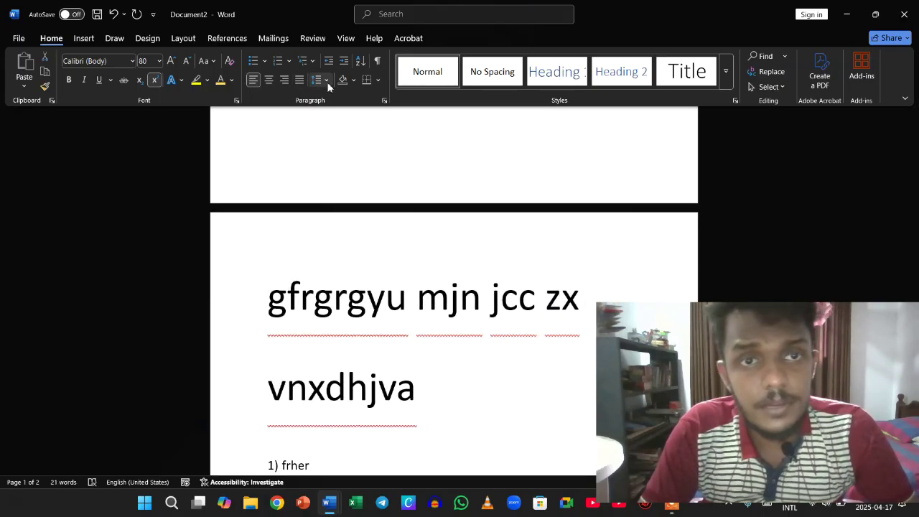
scroll(380, 294, down, 1)
scroll(373, 287, up, 5)
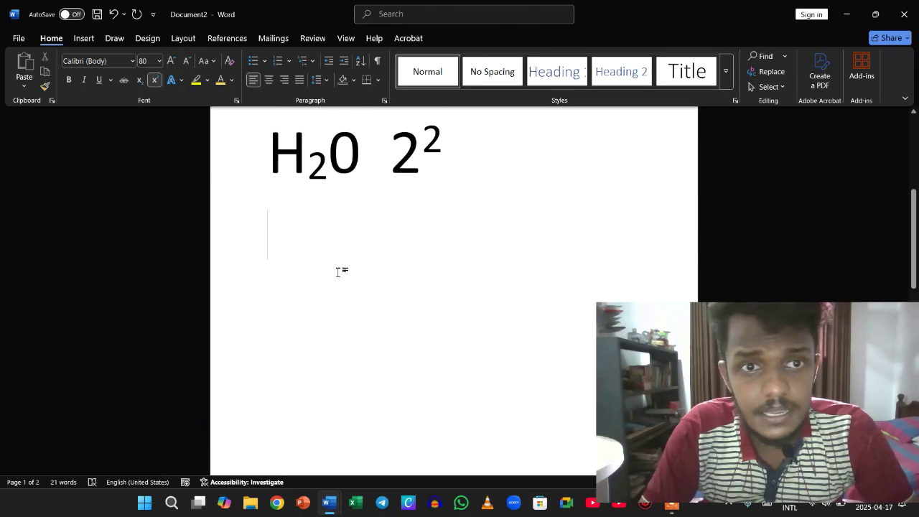
text(hudhfus)
key(Return)
text(denfeshfs)
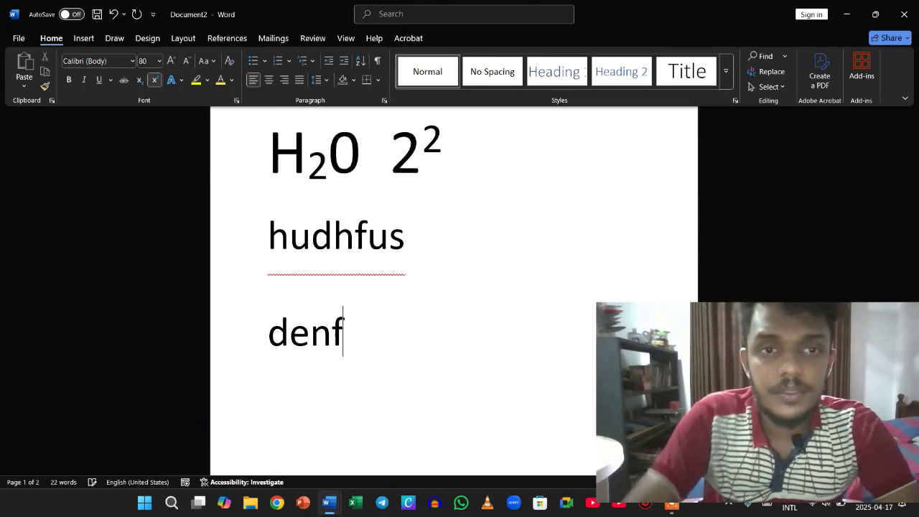
key(Return)
text(fdujfs)
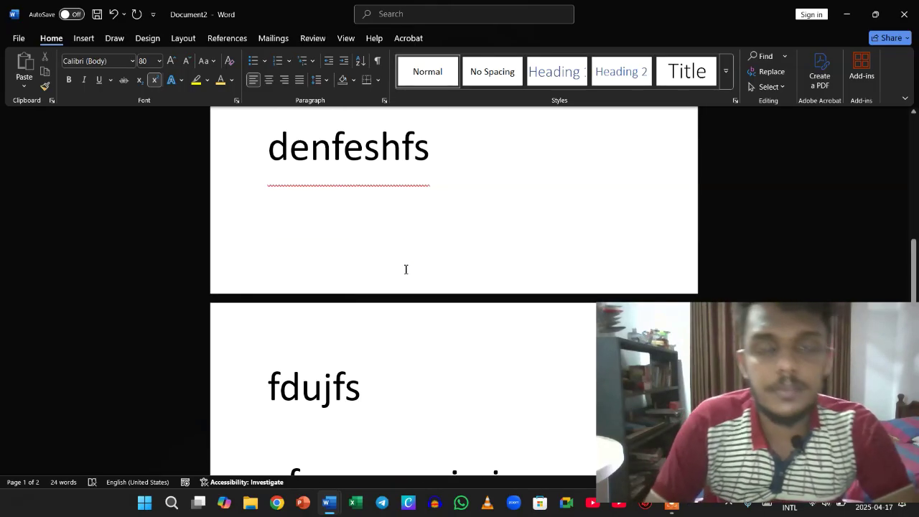
Step: Reduce the lines "hudhfus" and "denfeshfs" to font size 12 and grow them to size 20
scroll(349, 236, up, 3)
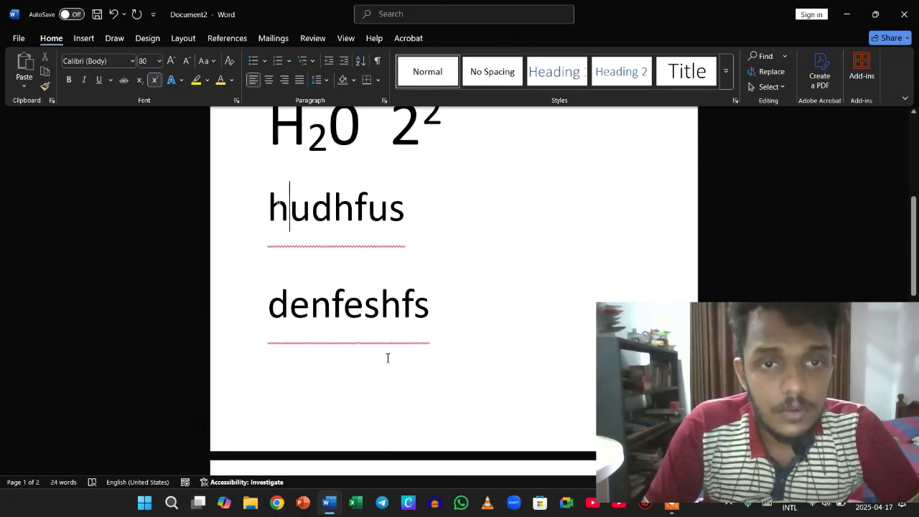
shift+click(388, 358)
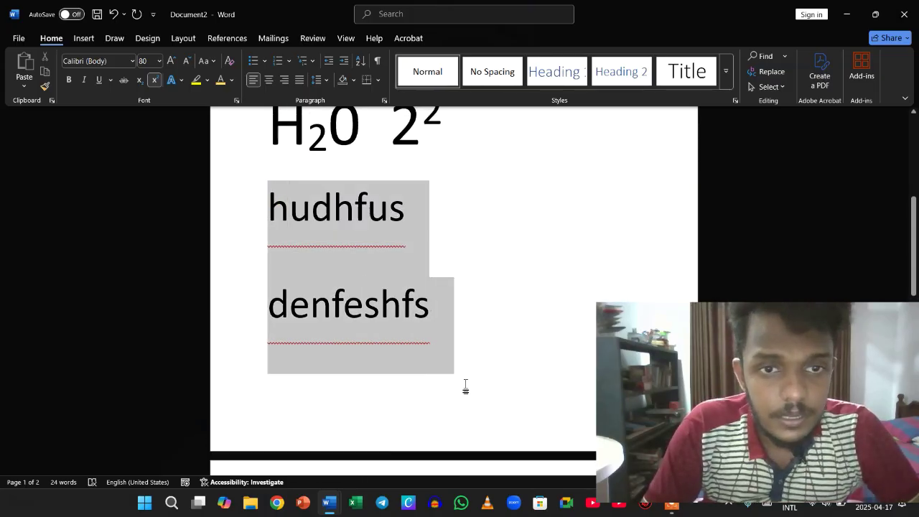
click(188, 64)
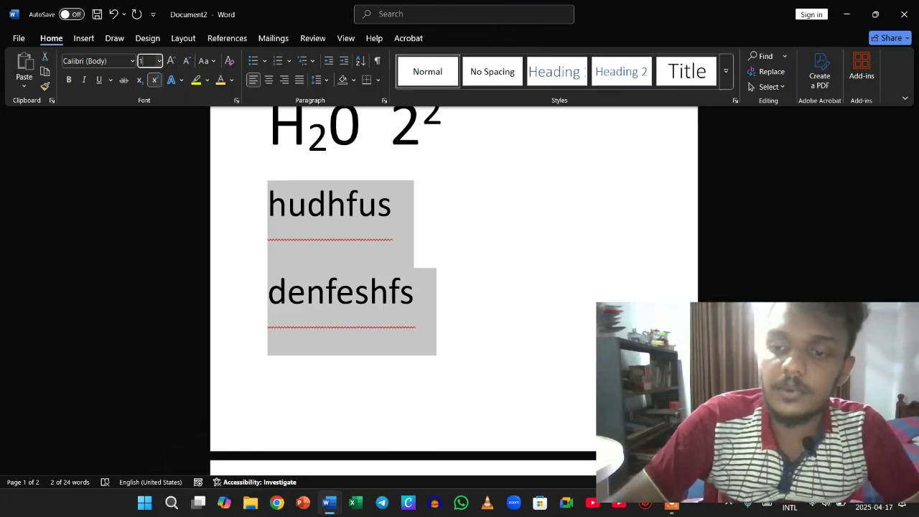
text(12)
key(Return)
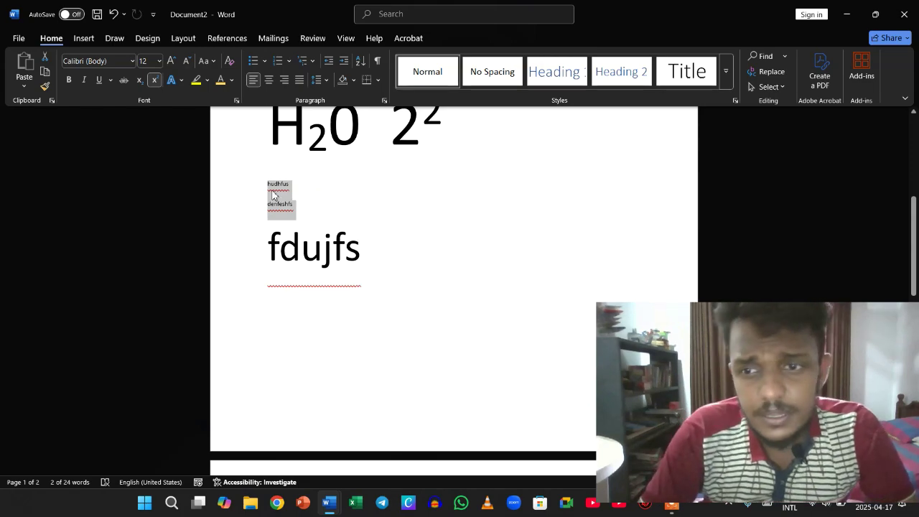
click(172, 60)
click(172, 61)
click(172, 61)
click(172, 61)
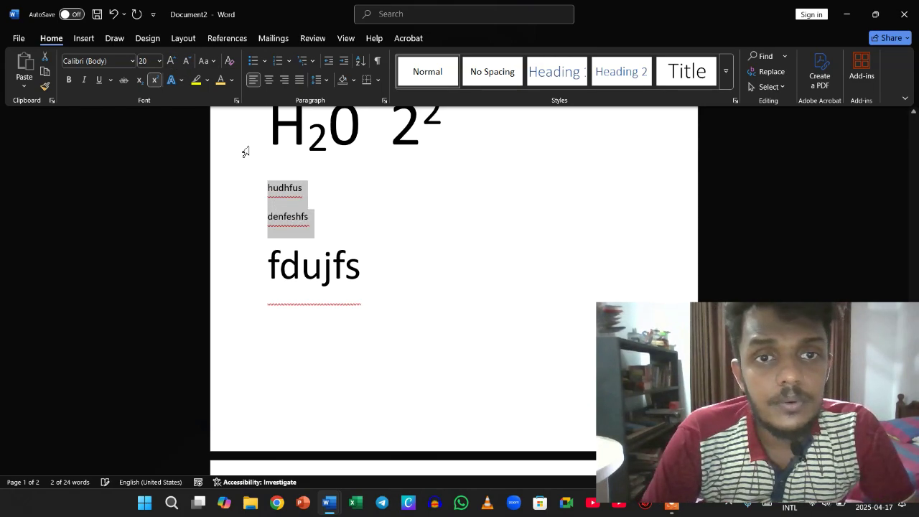
Step: Set the line spacing of "hudhfus" and "denfeshfs" to 1.5 and review the available spacing choices
click(321, 81)
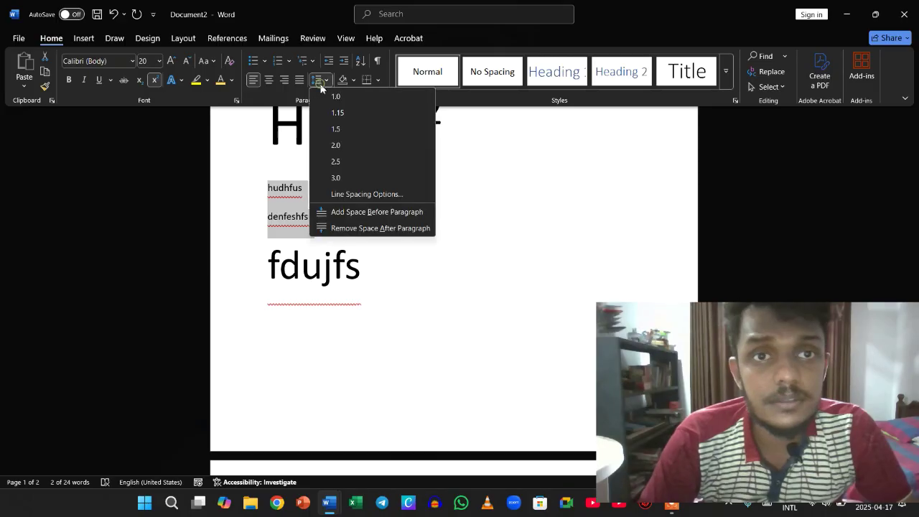
click(342, 130)
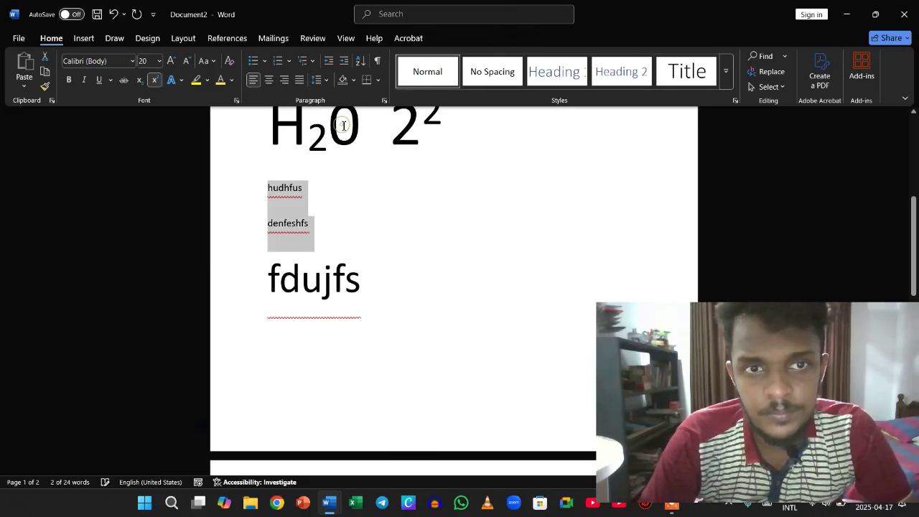
click(323, 235)
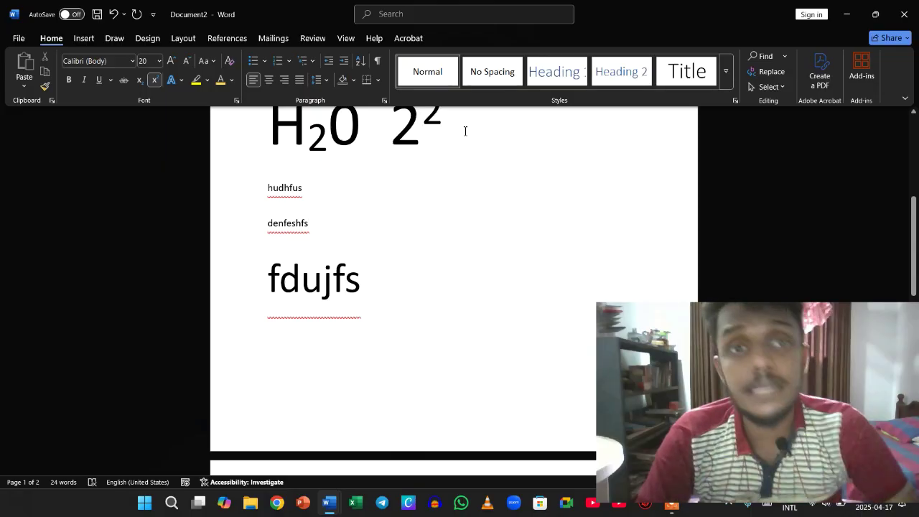
click(328, 84)
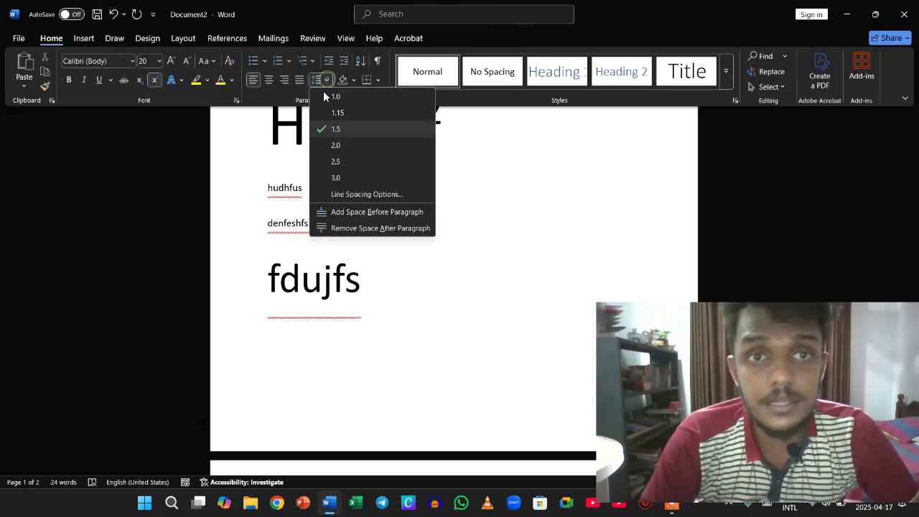
click(350, 209)
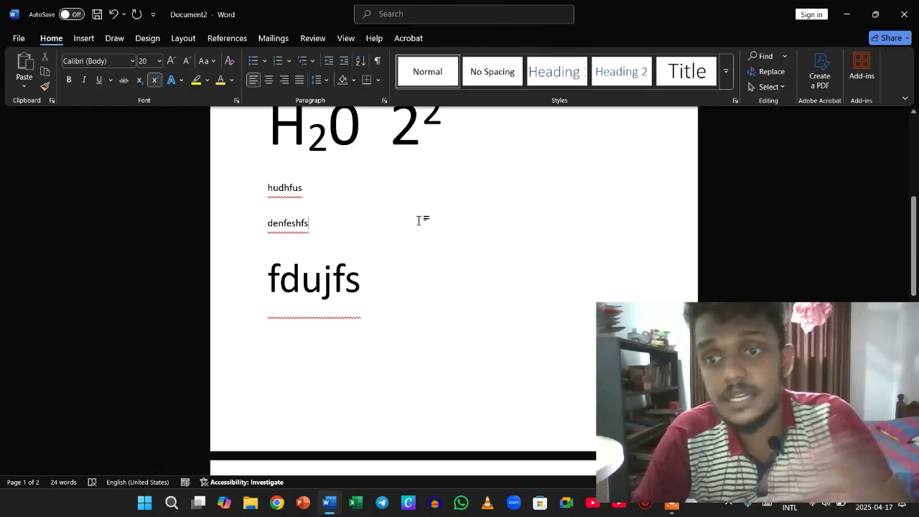
Step: Increase the indent of the lines "hudhfus", "denfeshfs" and "fdujfs" repeatedly until they sit near the page's right margin
drag(268, 187, 274, 343)
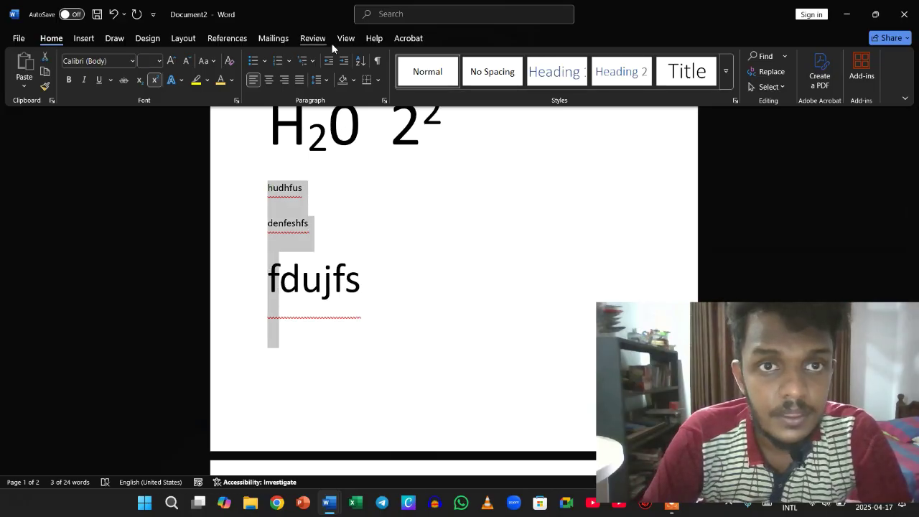
click(339, 64)
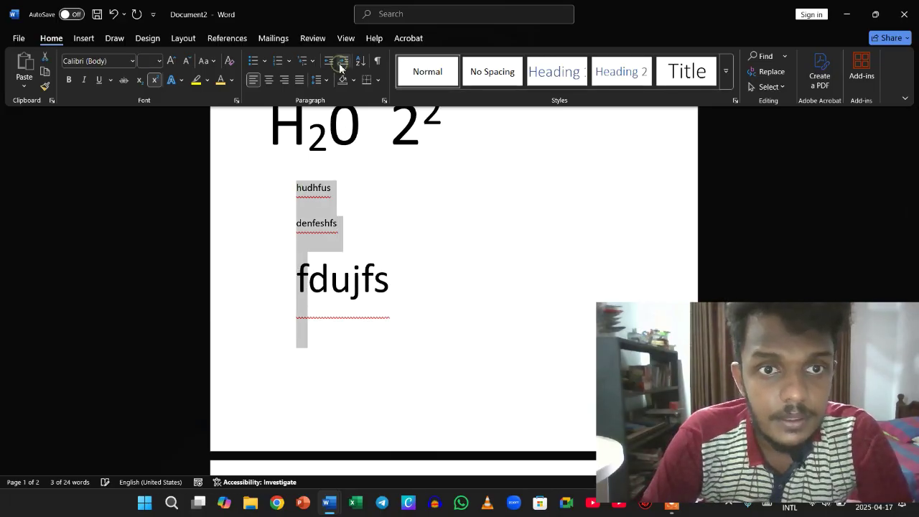
click(339, 64)
click(338, 63)
click(339, 63)
click(339, 64)
click(339, 63)
click(339, 64)
click(339, 63)
click(339, 63)
click(339, 64)
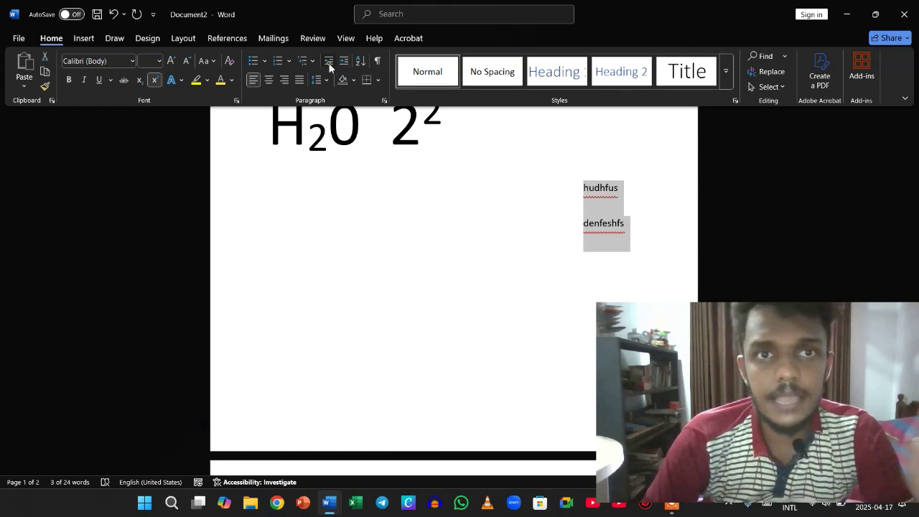
Step: Decrease the indent of the three selected lines until they are back at the left margin
click(329, 63)
click(329, 63)
click(329, 63)
click(329, 63)
click(329, 63)
click(329, 63)
click(329, 63)
click(329, 64)
click(329, 64)
click(329, 63)
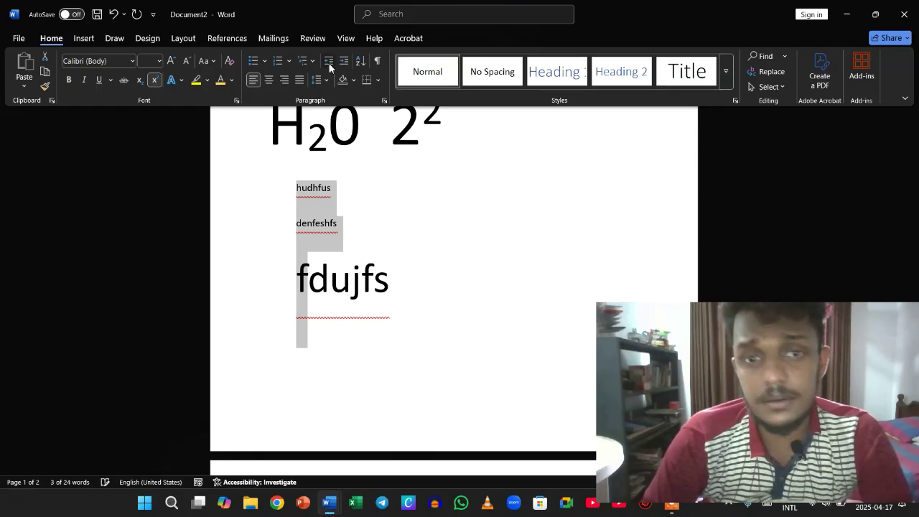
click(329, 64)
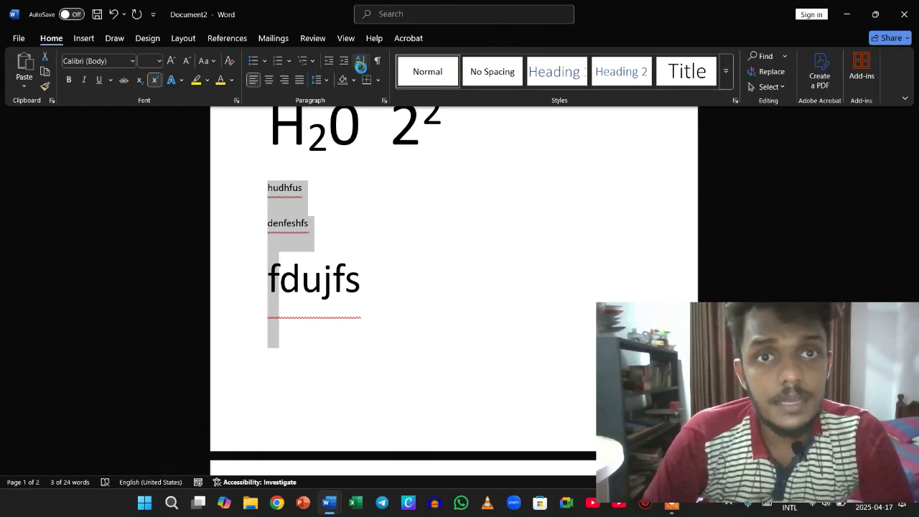
Step: Examine the sort settings, paragraph marks, shading colors and border options for the selected lines without applying any
click(359, 63)
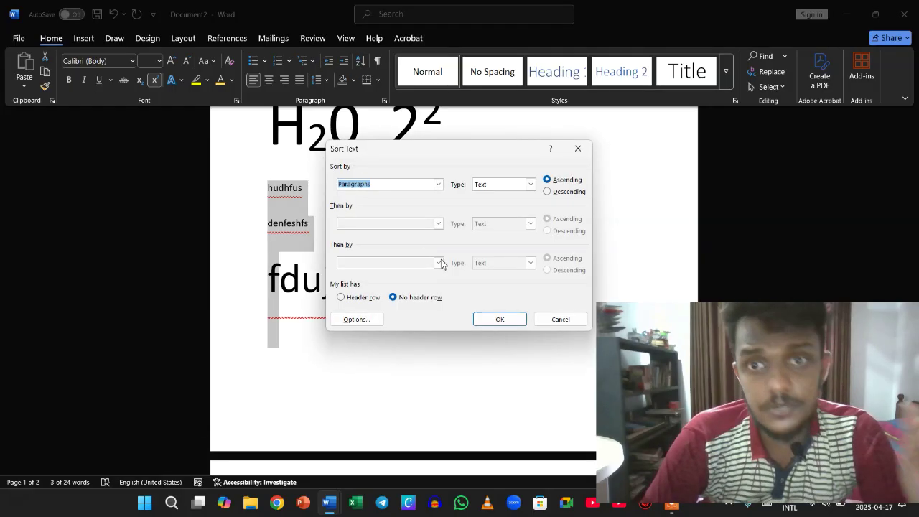
click(578, 148)
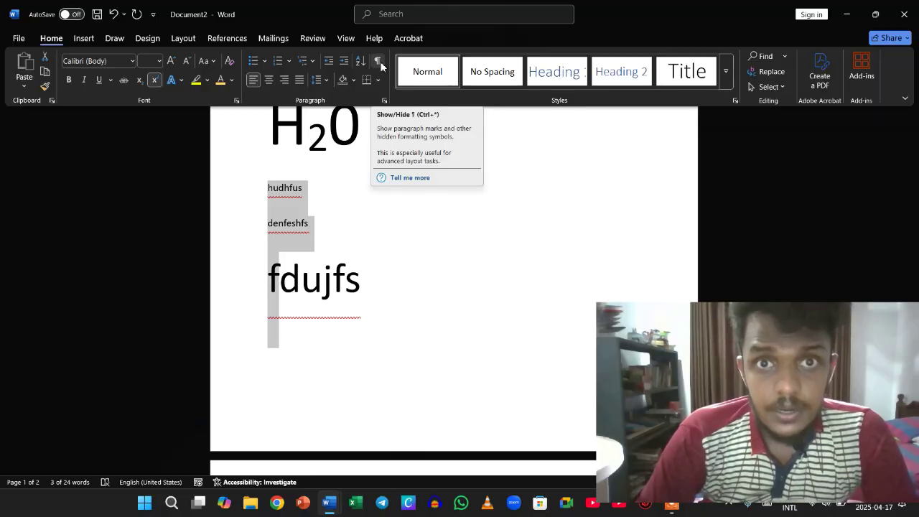
click(378, 62)
click(379, 62)
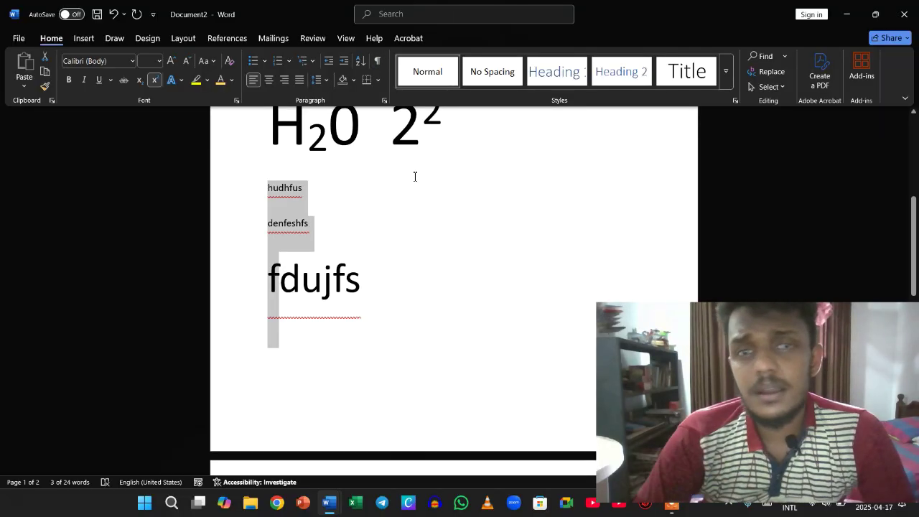
click(354, 84)
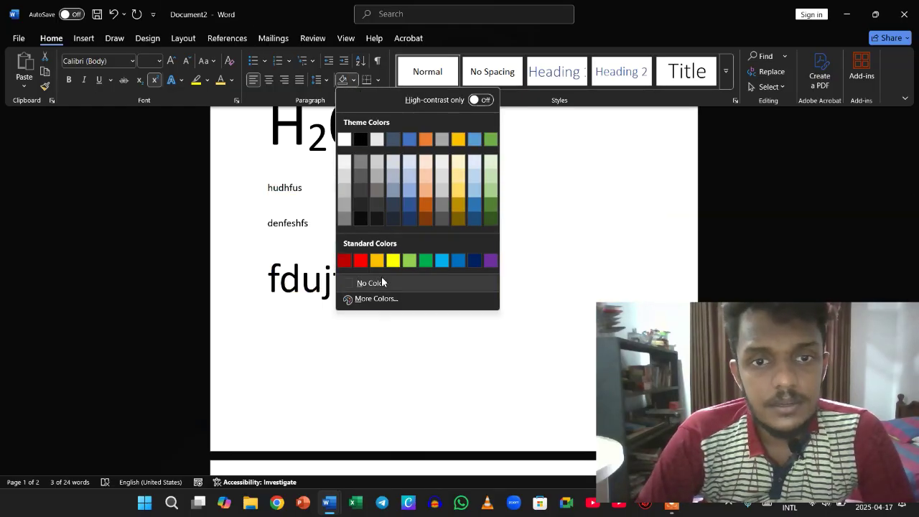
click(389, 93)
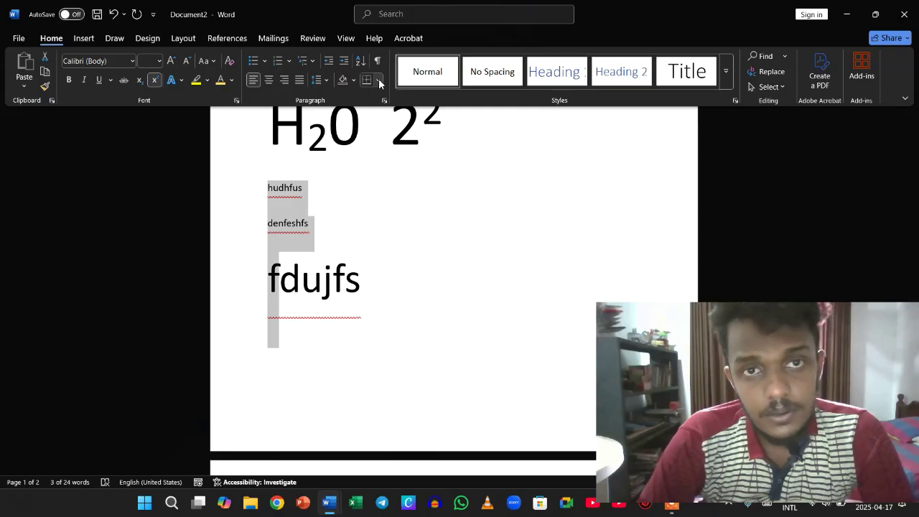
click(379, 80)
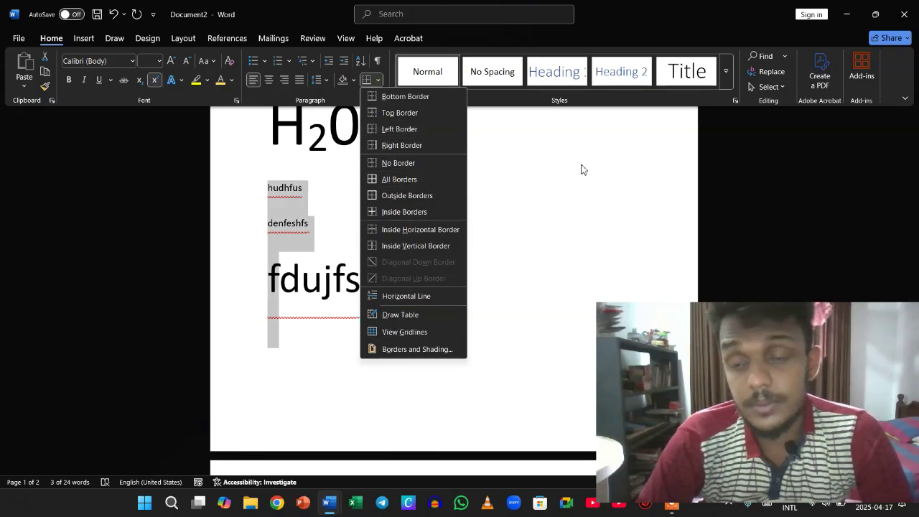
key(Escape)
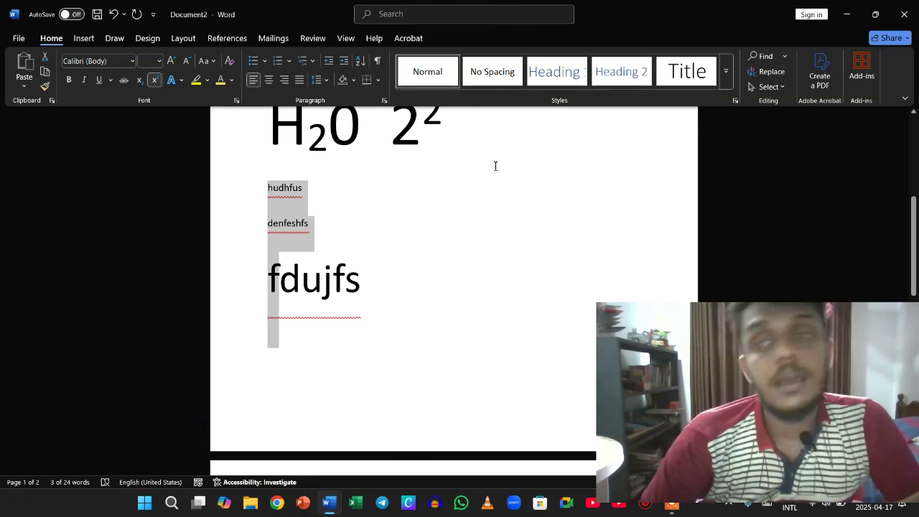
Step: Add the line "Types of Ice cream" in the empty space below the numbered list on page 2
scroll(492, 164, up, 3)
drag(787, 368, 783, 355)
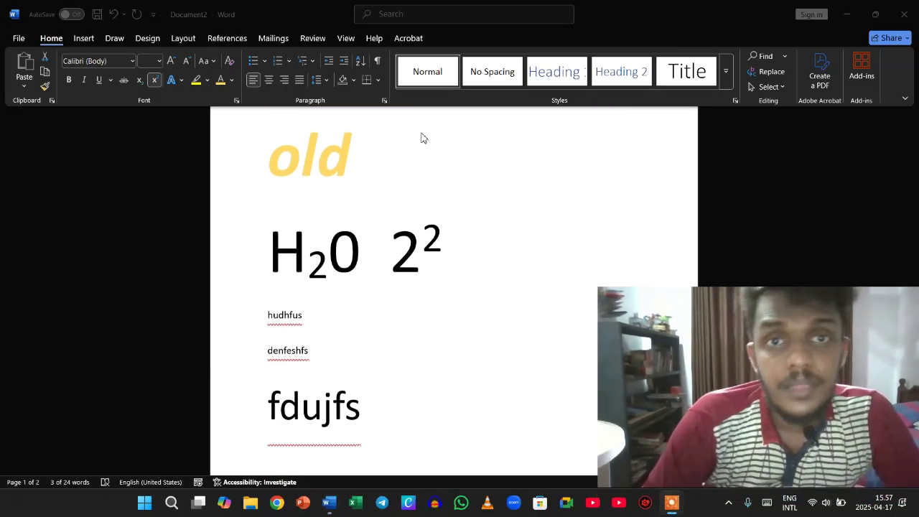
scroll(431, 158, up, 4)
scroll(436, 167, down, 2)
scroll(436, 167, down, 10)
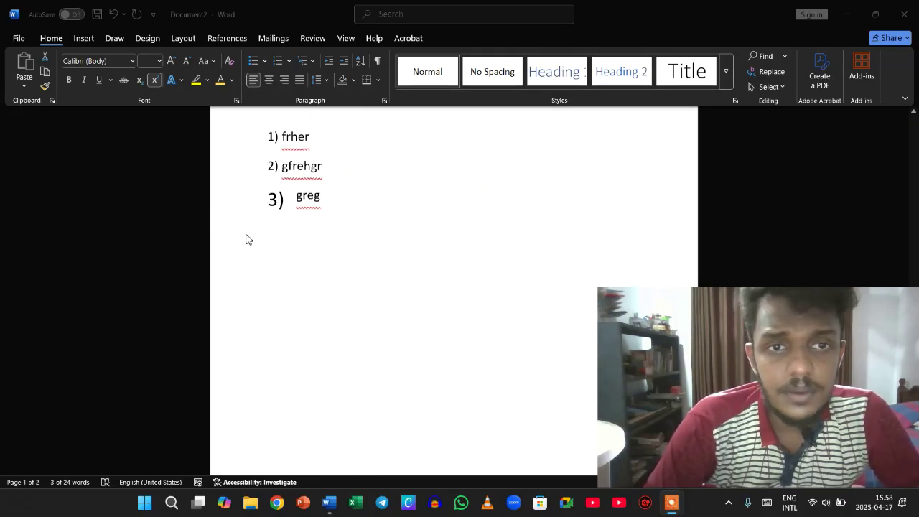
click(285, 248)
click(285, 251)
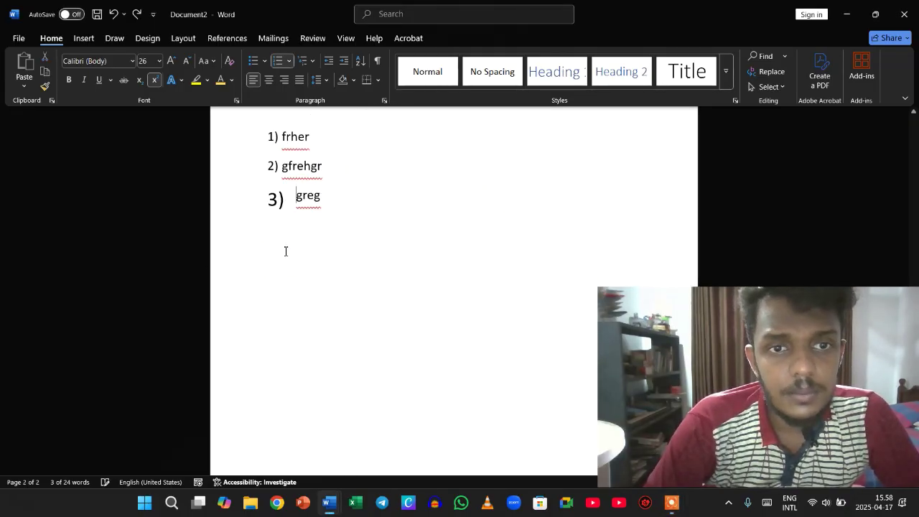
key(Down)
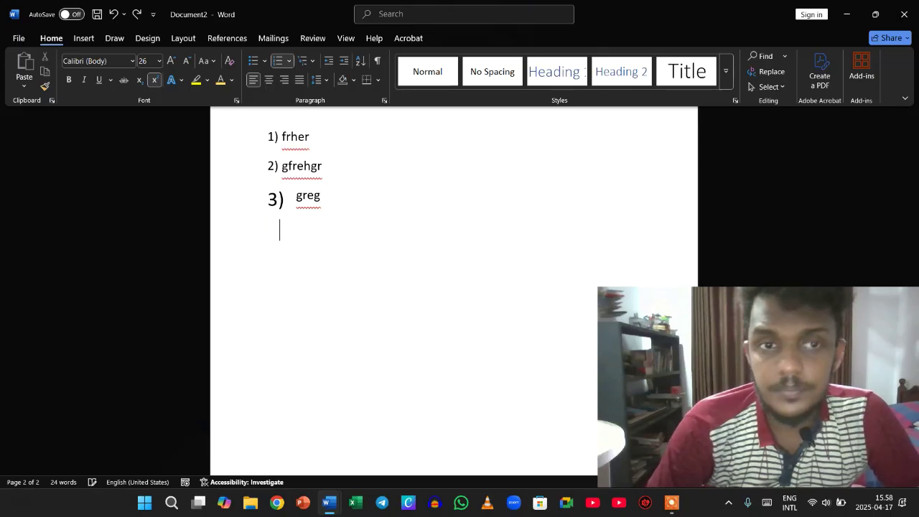
key(Down)
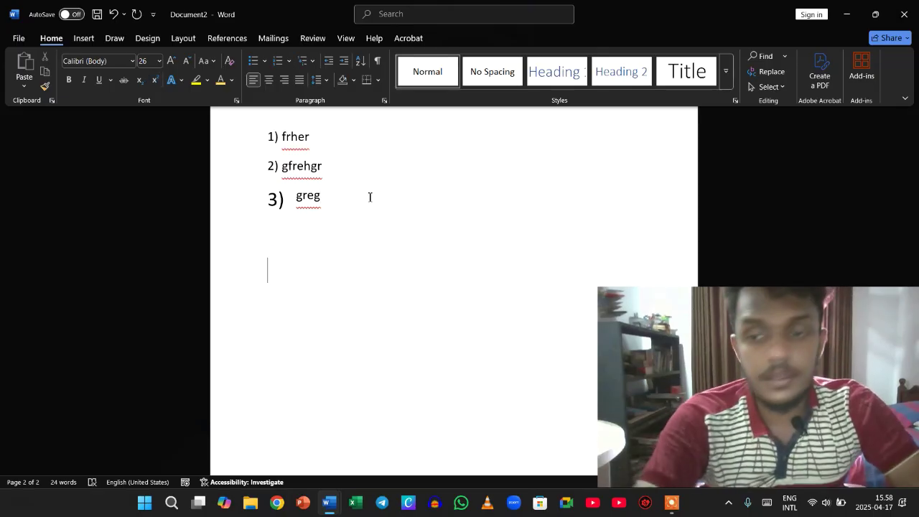
text(Types of Ice)
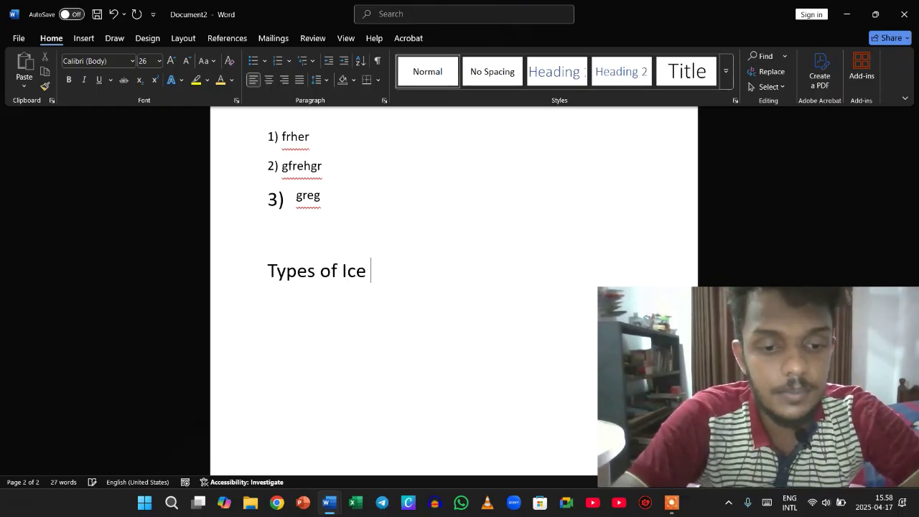
text( cream)
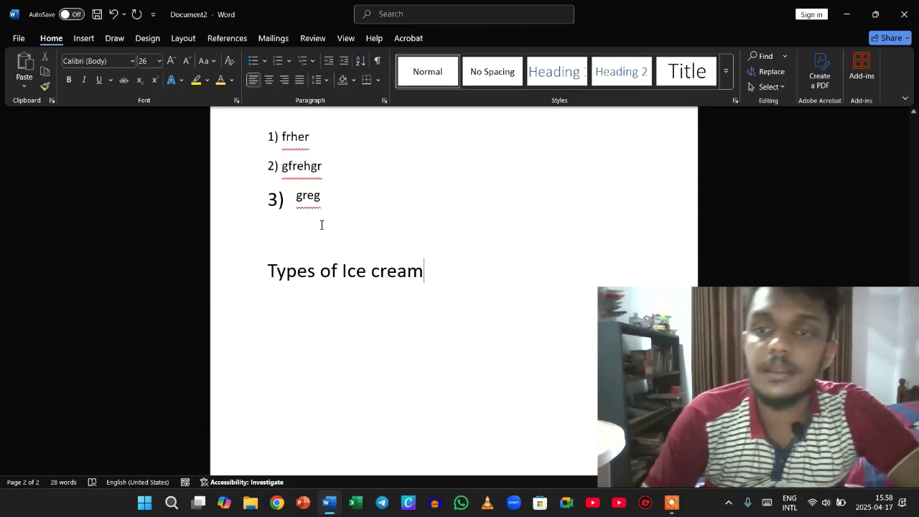
Step: Apply the Heading 1 style to the line "Types of Ice cream" and switch it to Heading 2
triple_click(403, 275)
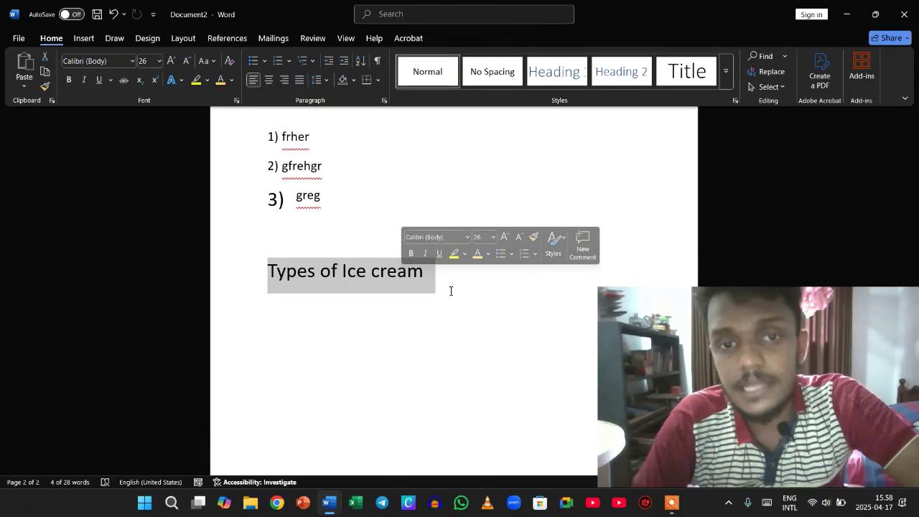
click(451, 291)
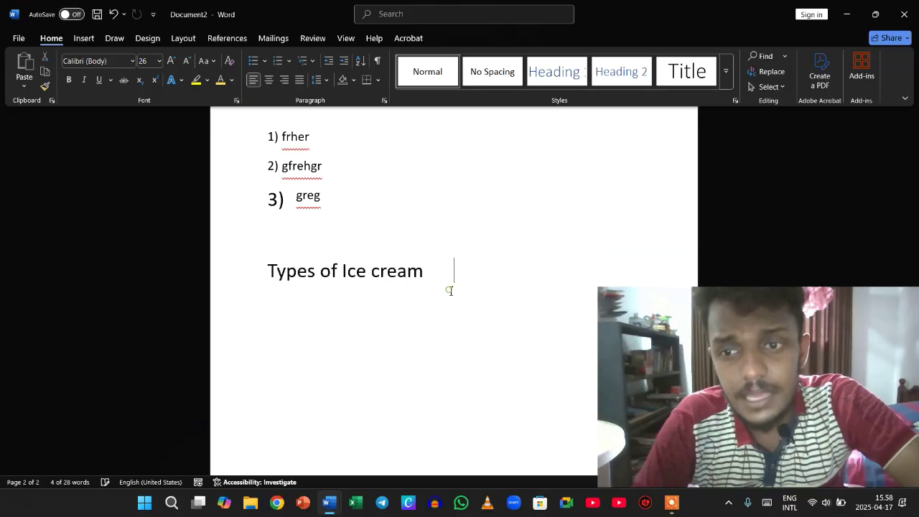
double_click(377, 276)
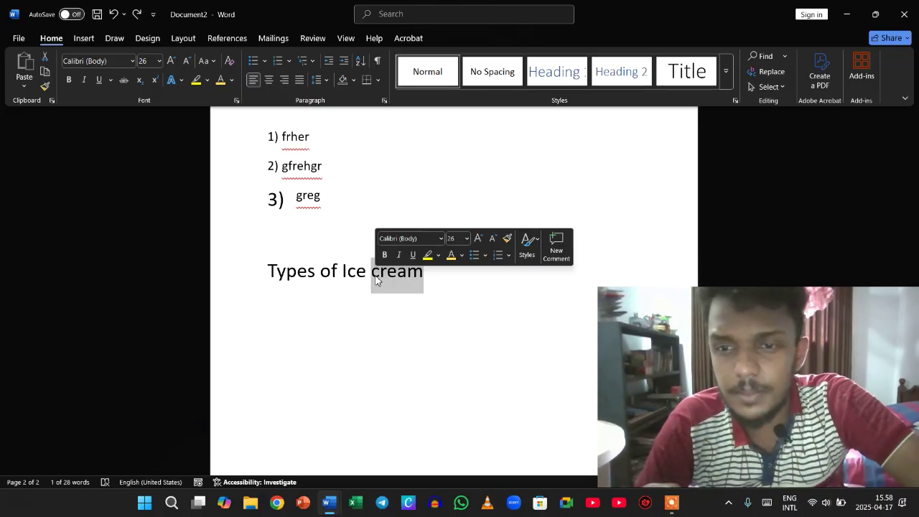
triple_click(340, 272)
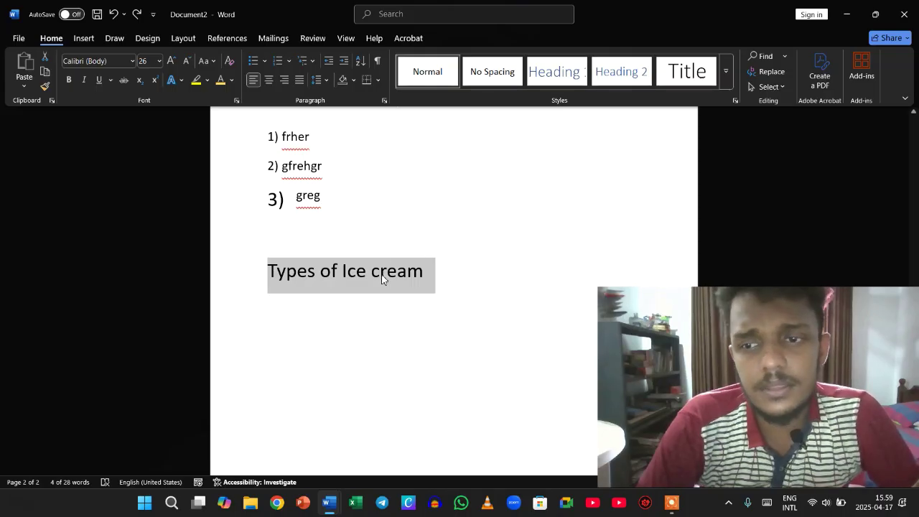
click(559, 74)
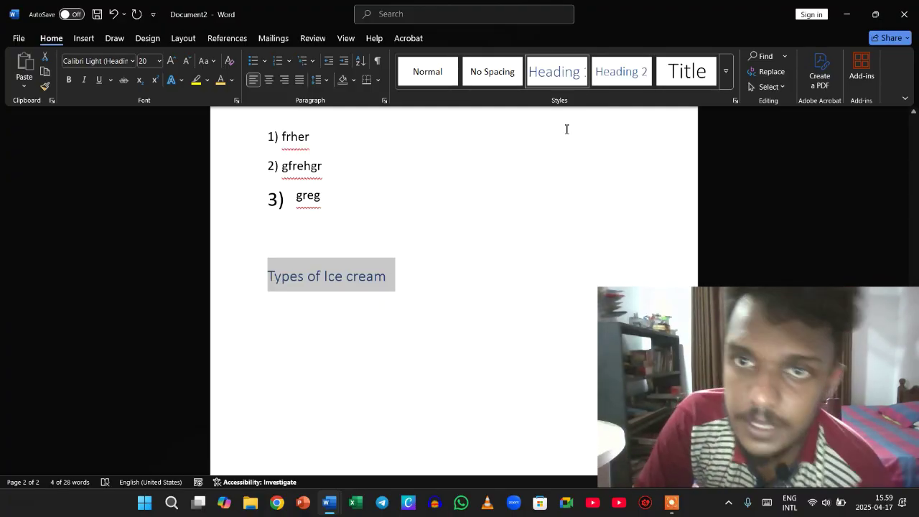
click(636, 74)
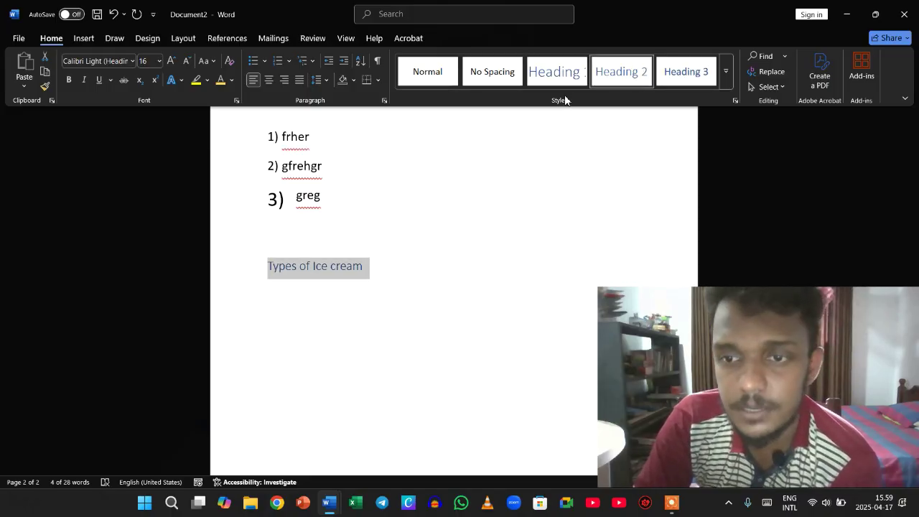
Step: Apply the Heading 1 style to "Types of Ice cream" again and add the line "Vanila" directly below it
click(557, 78)
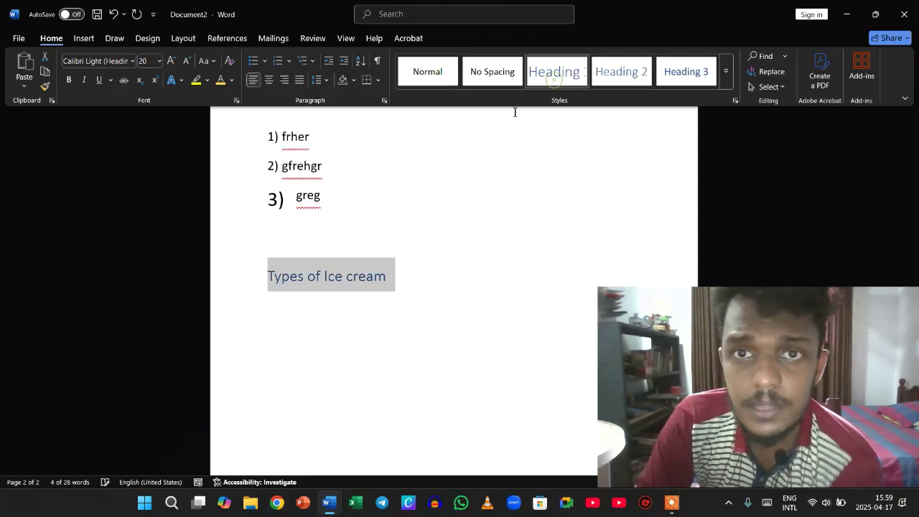
click(400, 290)
key(Return)
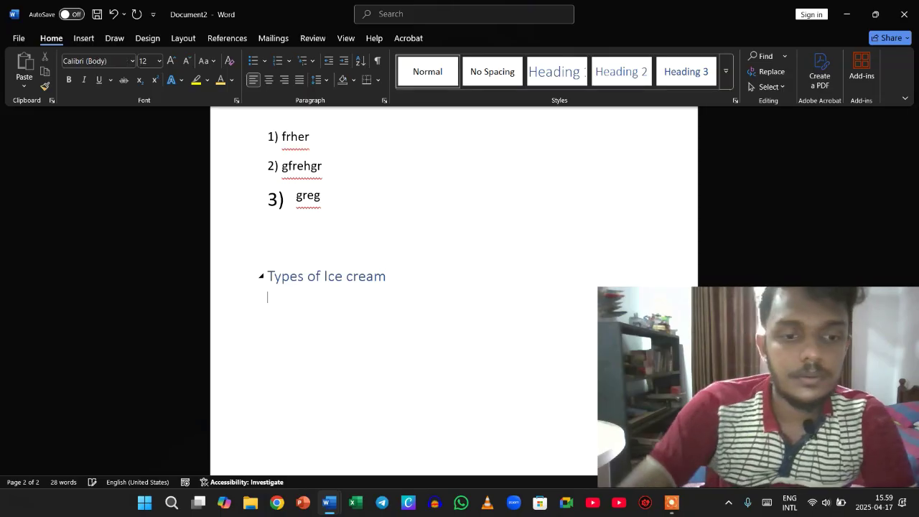
text(Vanila)
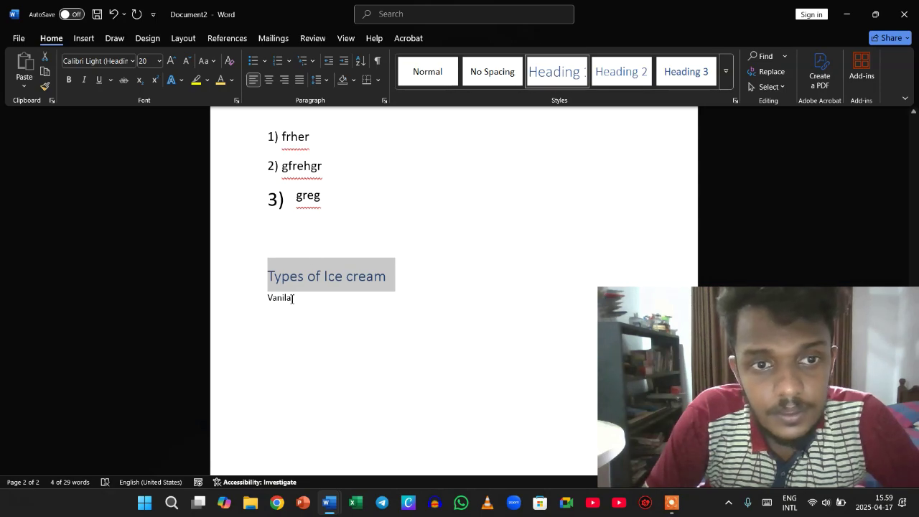
Step: Apply the Heading 2 style to "Vanila" and increase the font size of "Types of Ice cream" by one step
double_click(291, 299)
click(626, 69)
triple_click(327, 273)
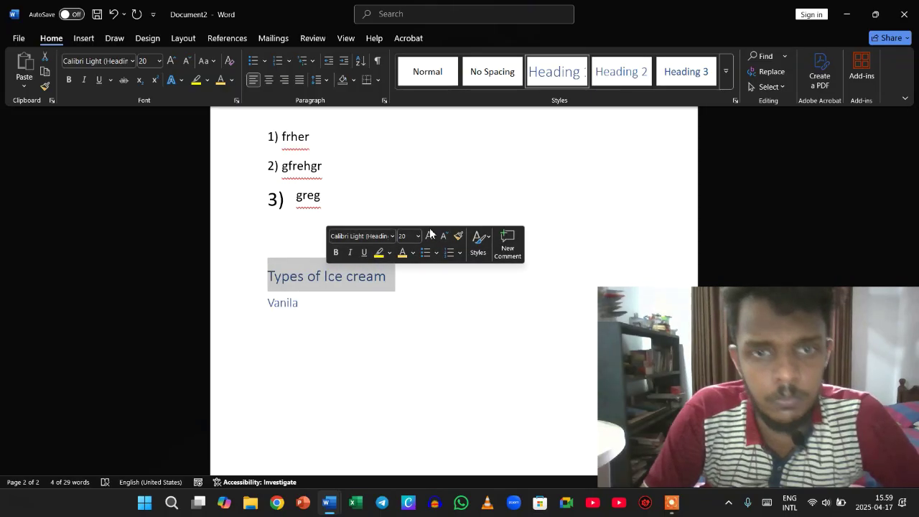
click(430, 236)
click(341, 310)
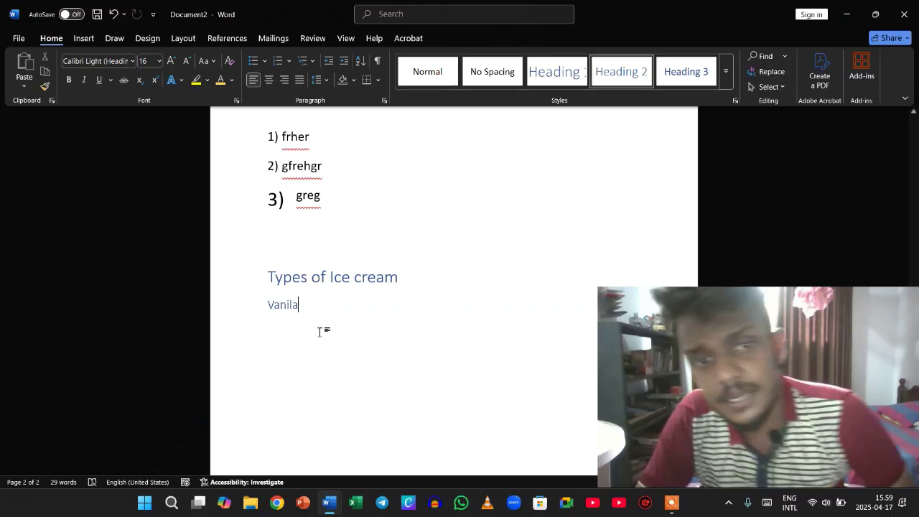
Step: Switch "Vanila" to the Heading 3 style and look through the remaining styles without applying another
scroll(320, 332, down, 1)
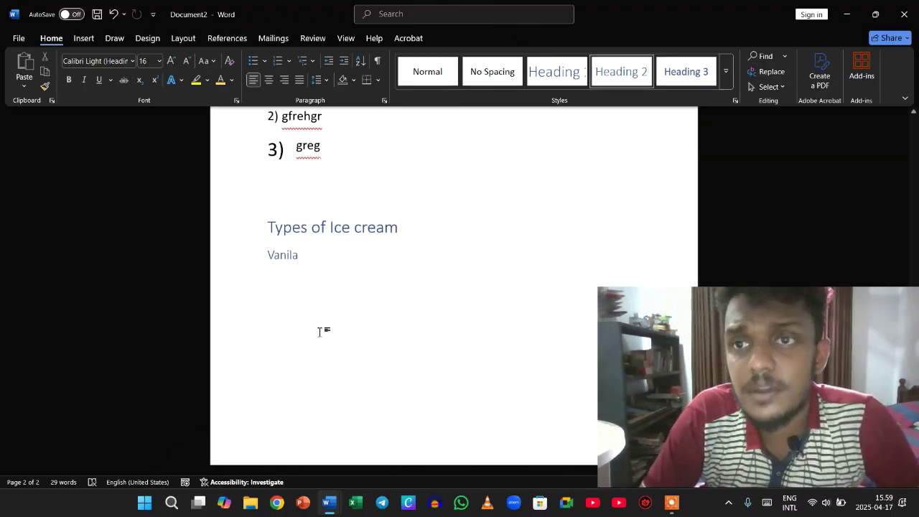
click(693, 74)
click(725, 77)
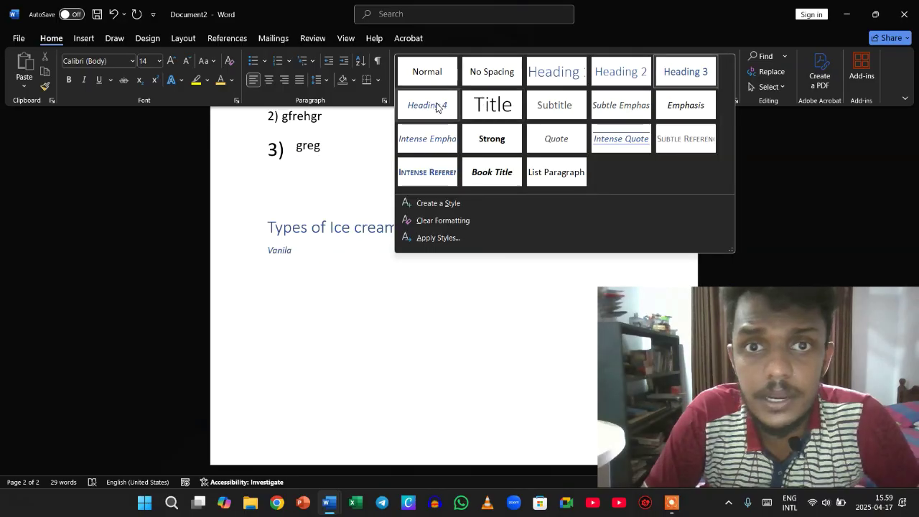
click(349, 328)
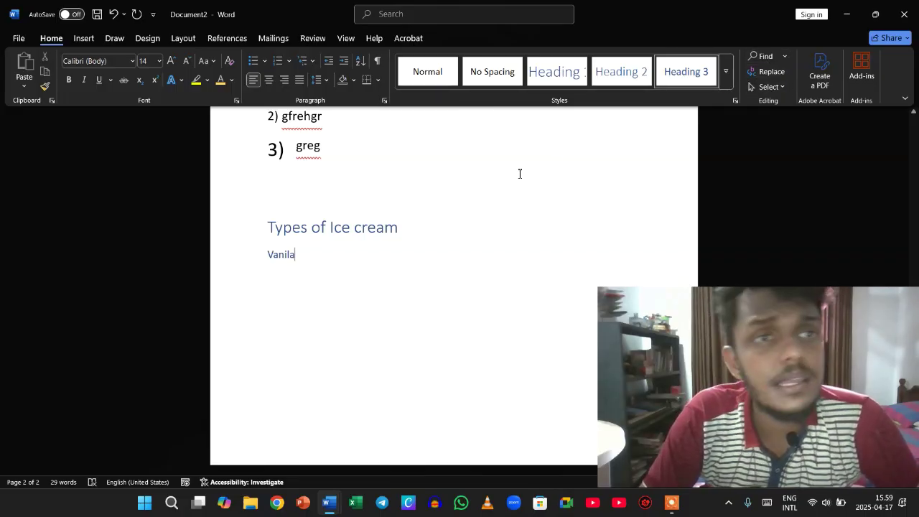
Step: Look at the built-in cover pages, insert a blank page after "Vanila" and enter a line of filler text starting with "nuj" on it
click(81, 37)
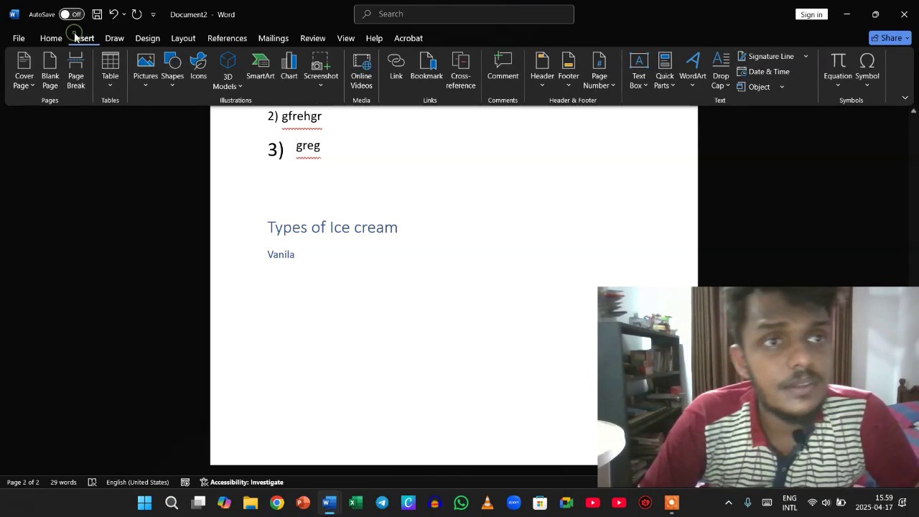
click(19, 83)
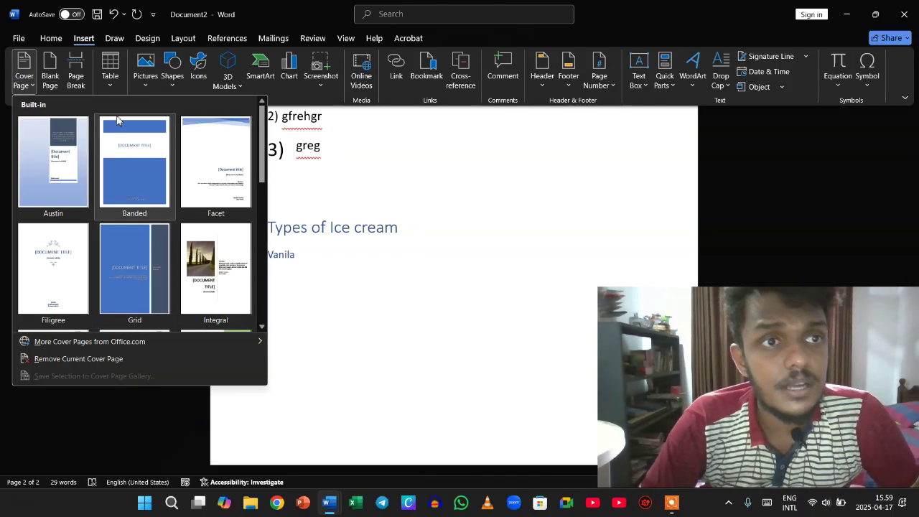
click(60, 87)
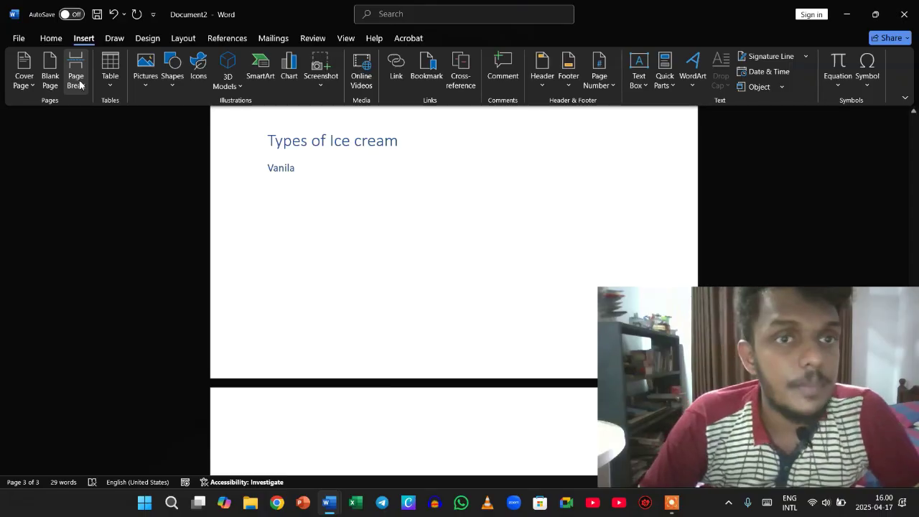
scroll(330, 316, down, 5)
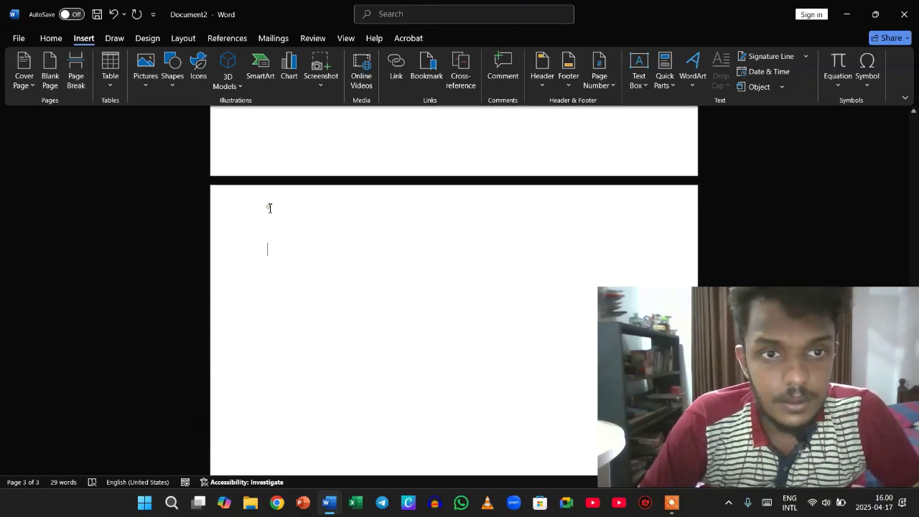
text(hhhhhhhhhhhhhhhhhhhhhhhhhhhhhhh)
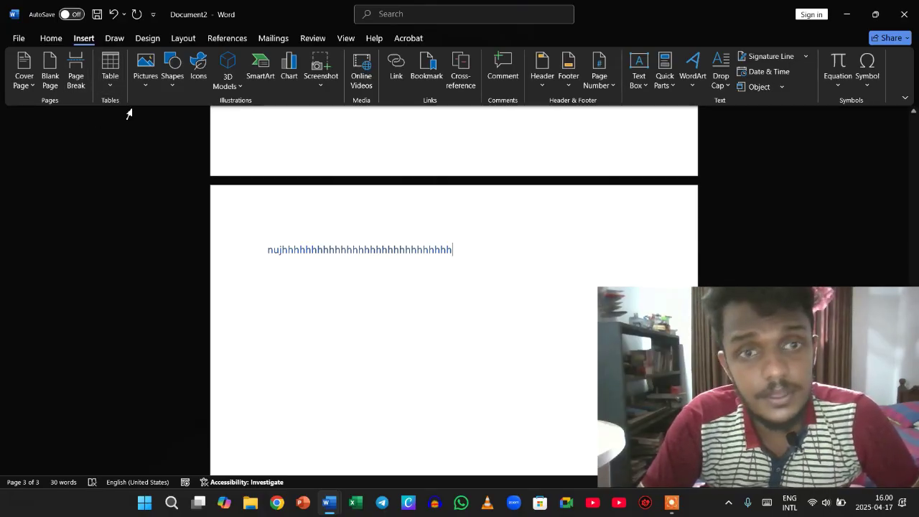
Step: Insert a table with three columns and five rows below the filler text and move it slightly down the page
click(110, 71)
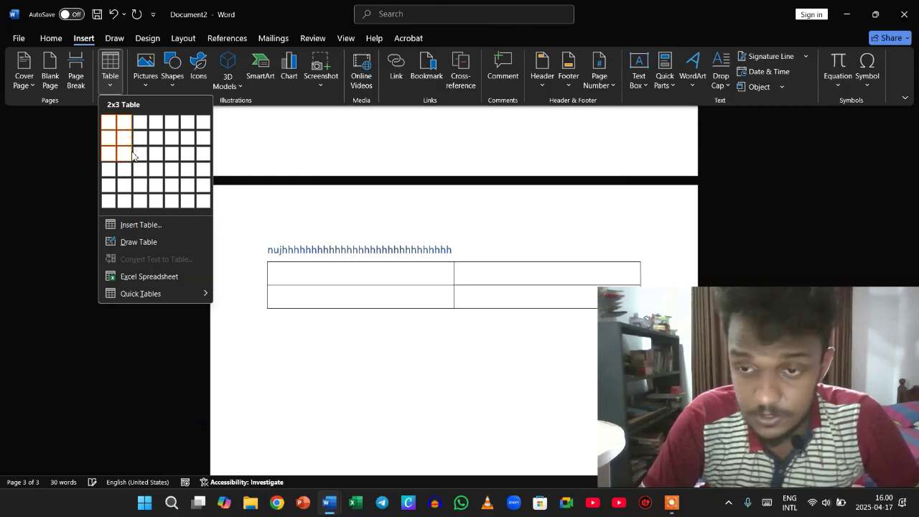
click(143, 189)
scroll(324, 306, down, 3)
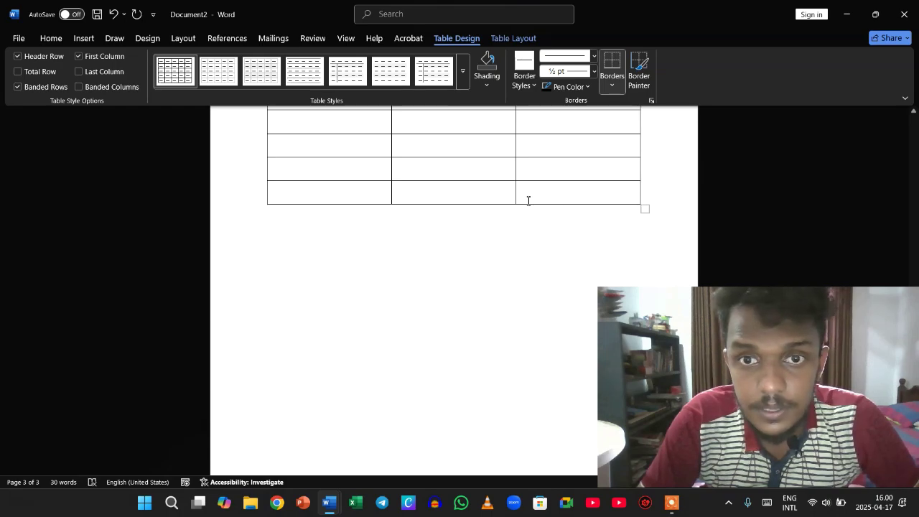
scroll(327, 194, up, 3)
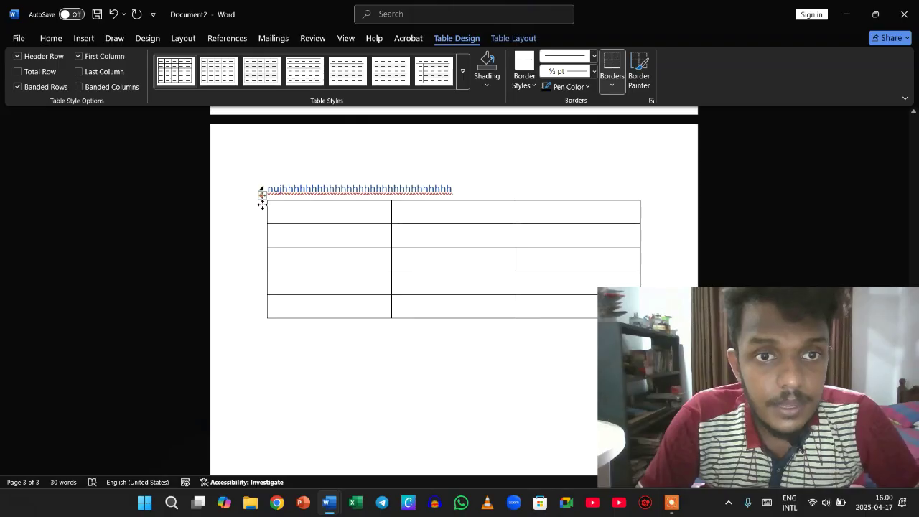
drag(262, 196, 262, 247)
Step: Try enlarging the table from its corner and adding a fourth column after the last one, and undo both changes
scroll(447, 267, down, 4)
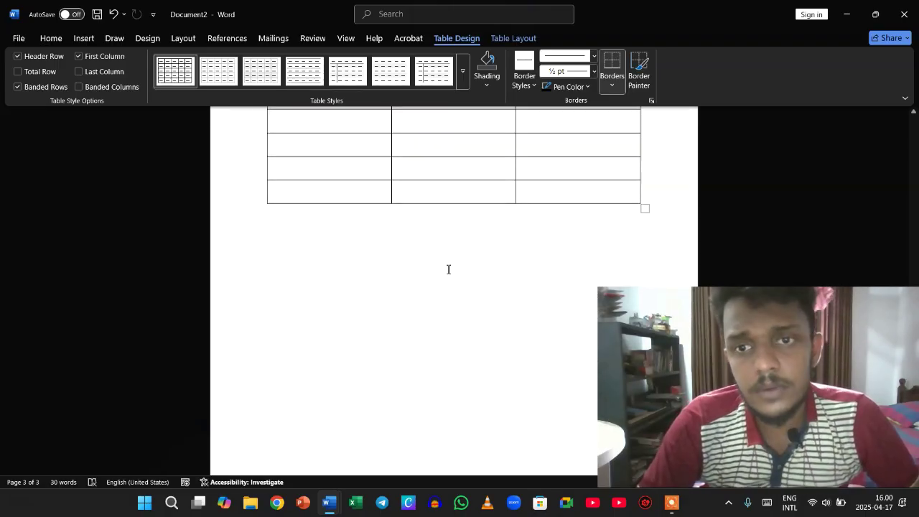
drag(645, 208, 650, 249)
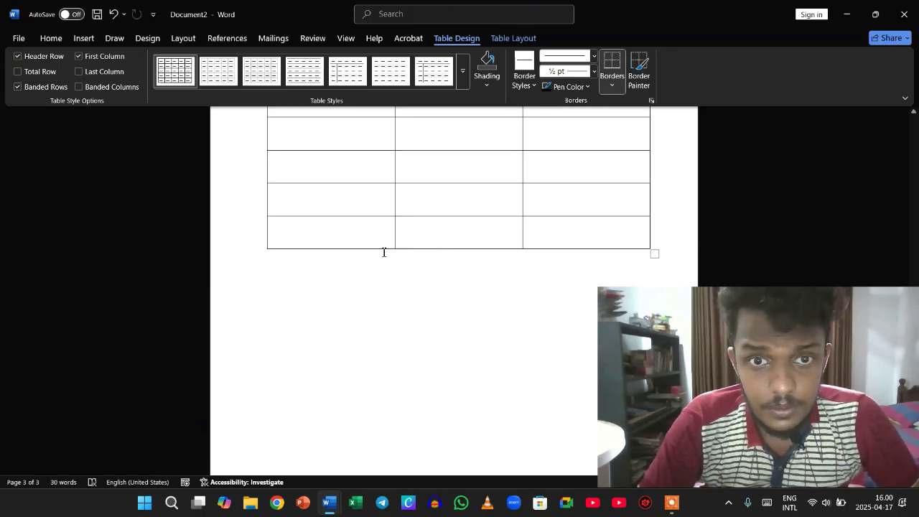
scroll(610, 199, up, 4)
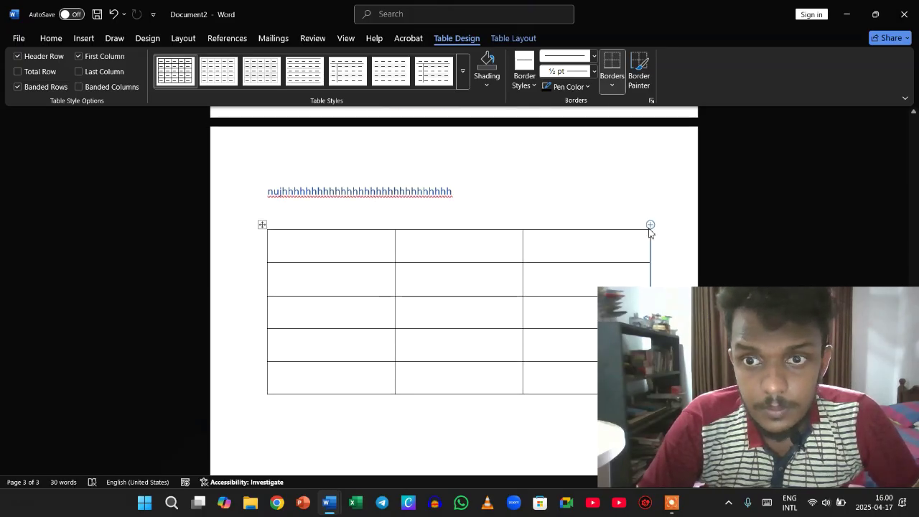
scroll(654, 230, down, 1)
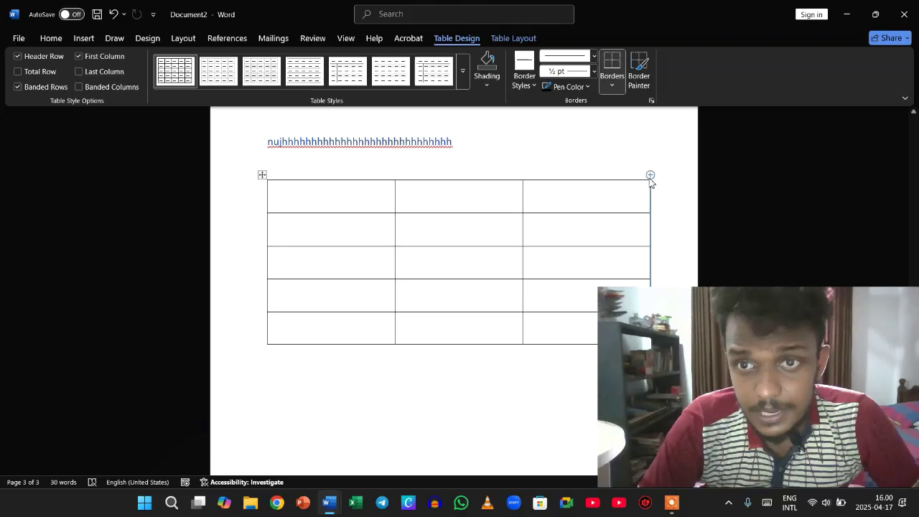
click(649, 177)
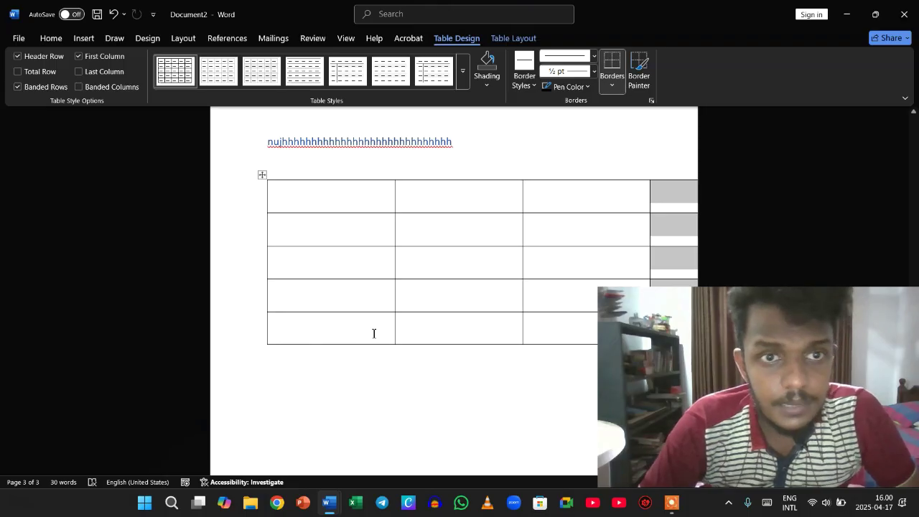
key(ctrl+z)
key(ctrl+z)
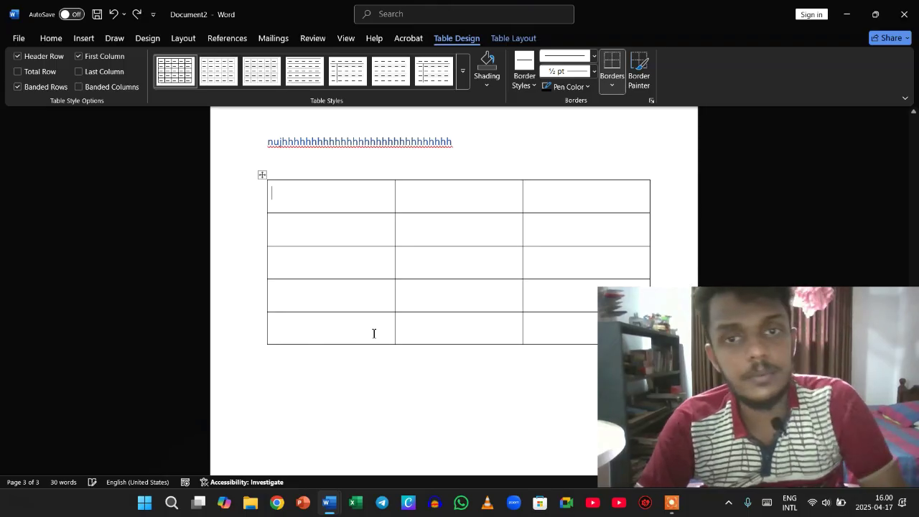
click(226, 160)
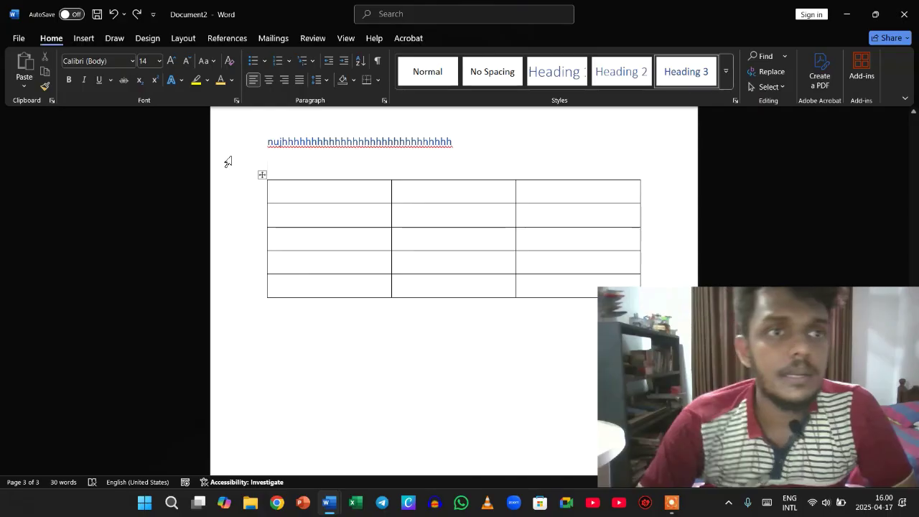
Step: Examine the picture sources, the shapes gallery and the icon library without inserting anything
click(83, 40)
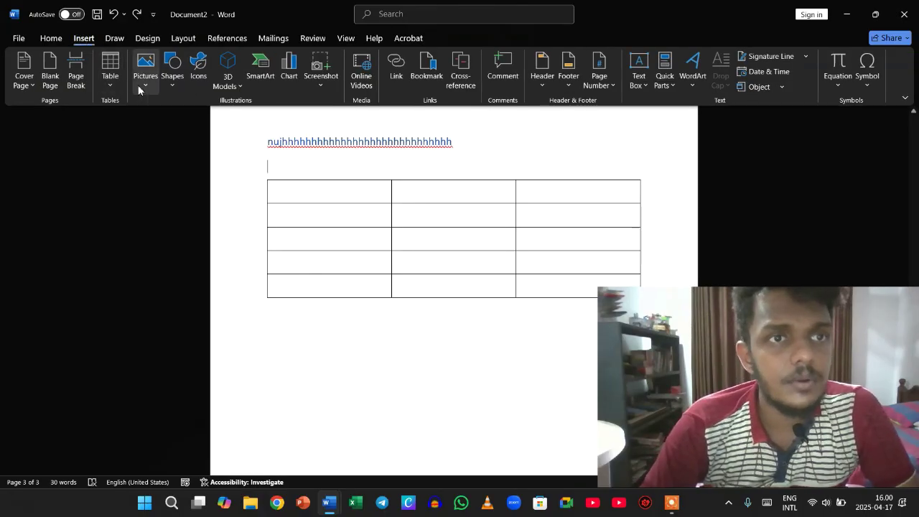
click(139, 86)
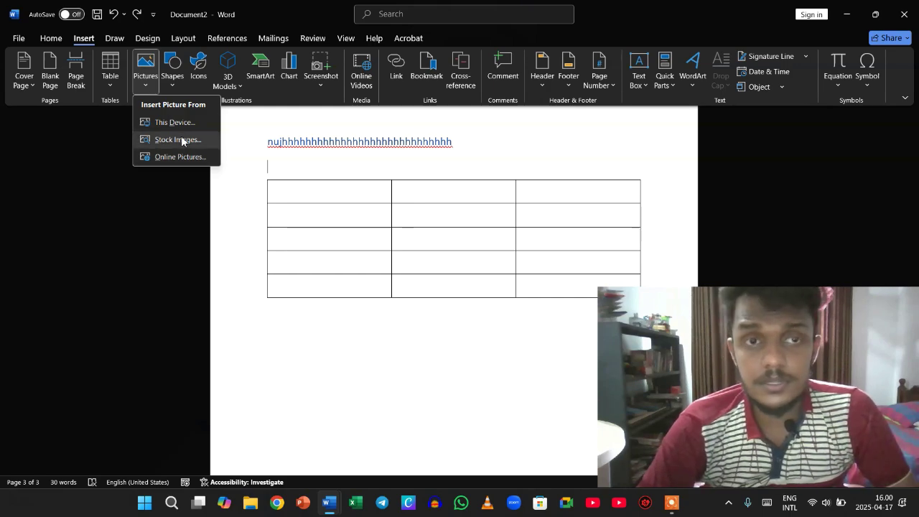
click(174, 81)
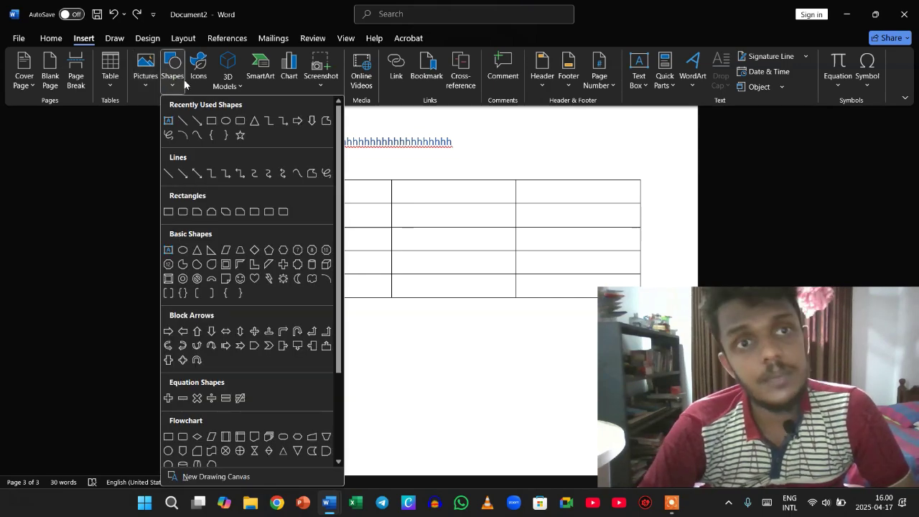
click(187, 80)
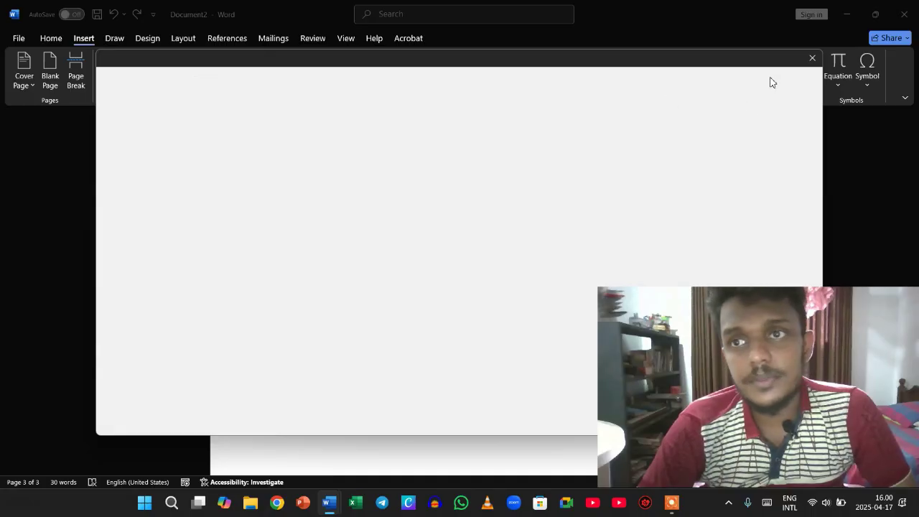
click(812, 60)
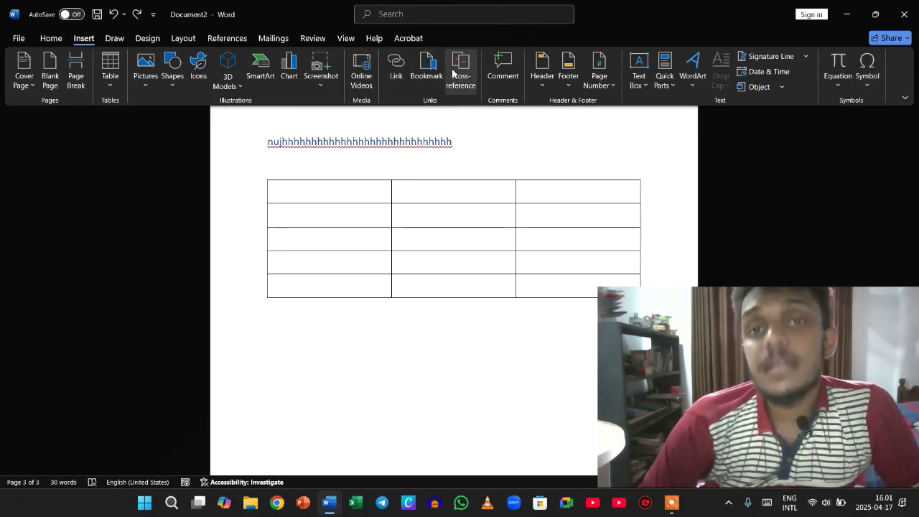
Step: Insert the Blank (Three Columns) header and replace its first placeholder with "Ahydhwdefrf"
click(540, 85)
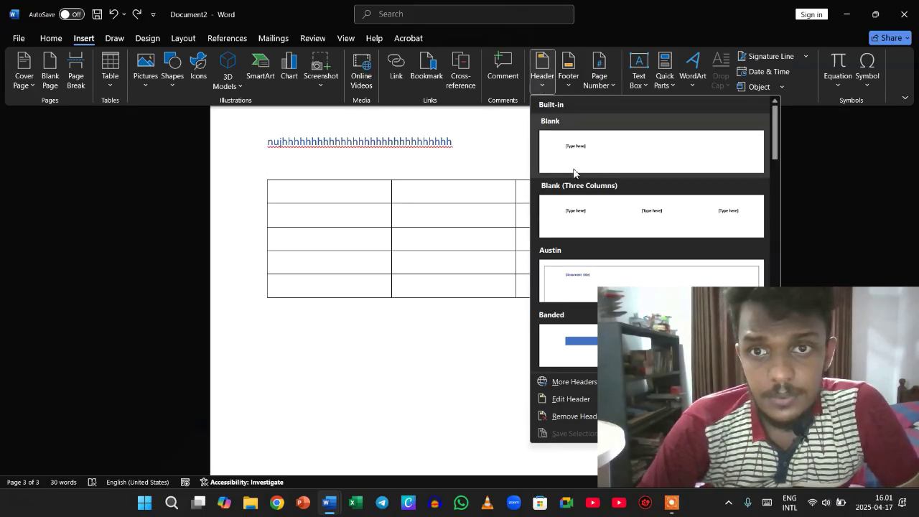
click(584, 214)
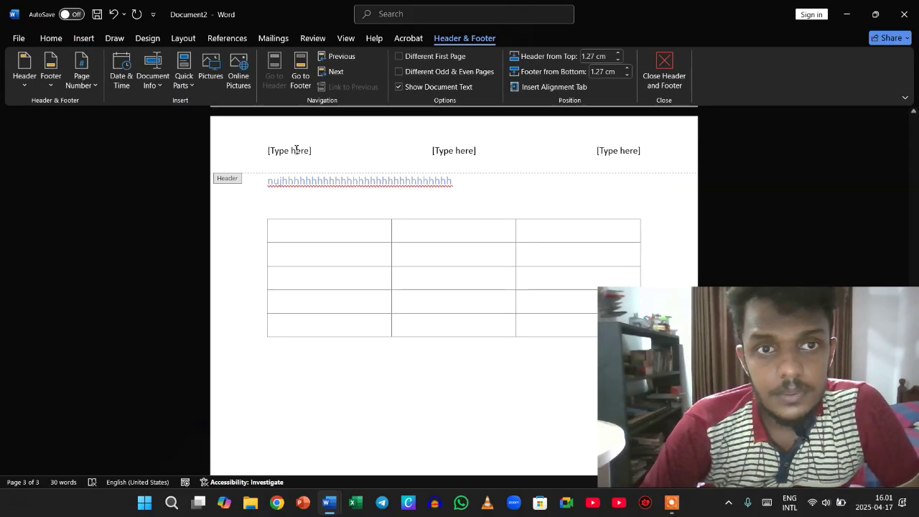
click(294, 152)
text(Ahyd)
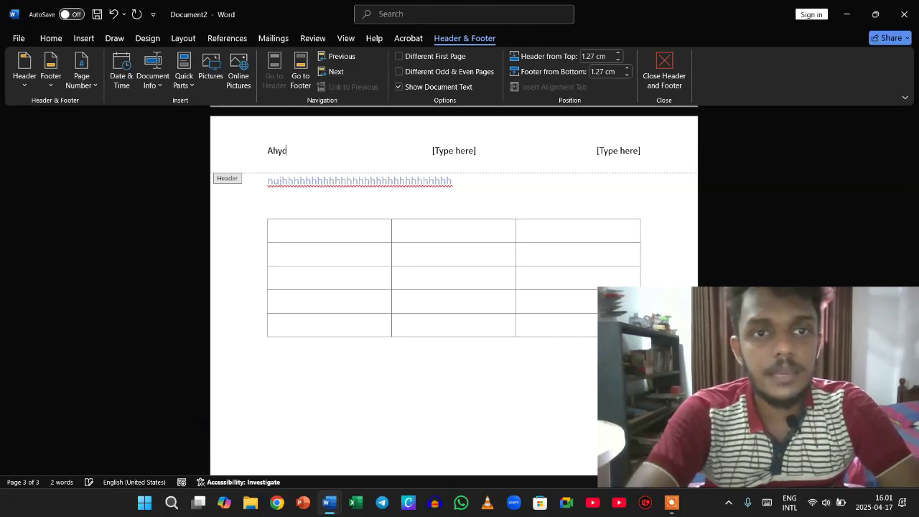
text(hwdefrf)
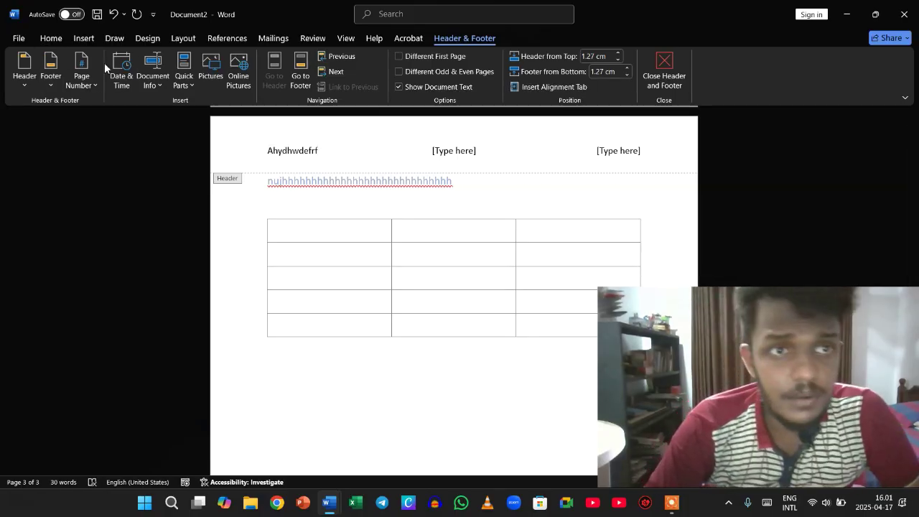
Step: Examine the built-in footer designs without inserting one and return to the body text on page 2
click(57, 83)
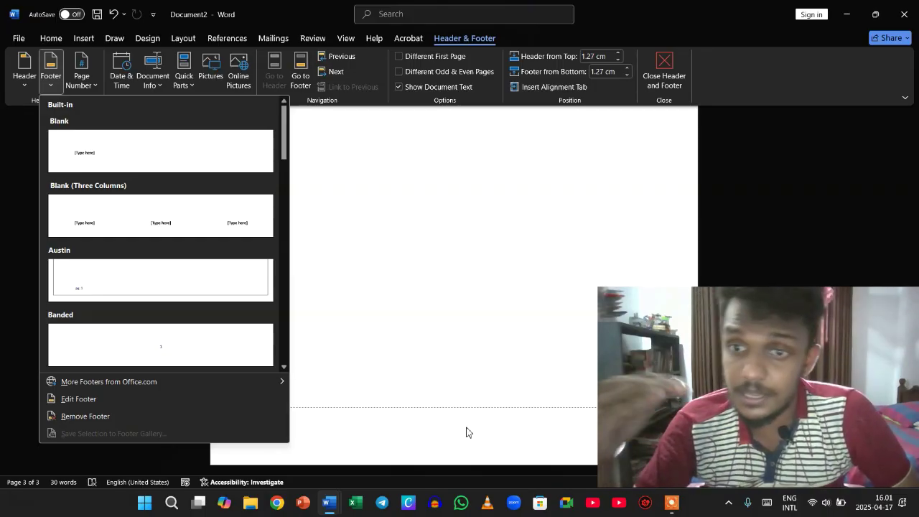
click(448, 299)
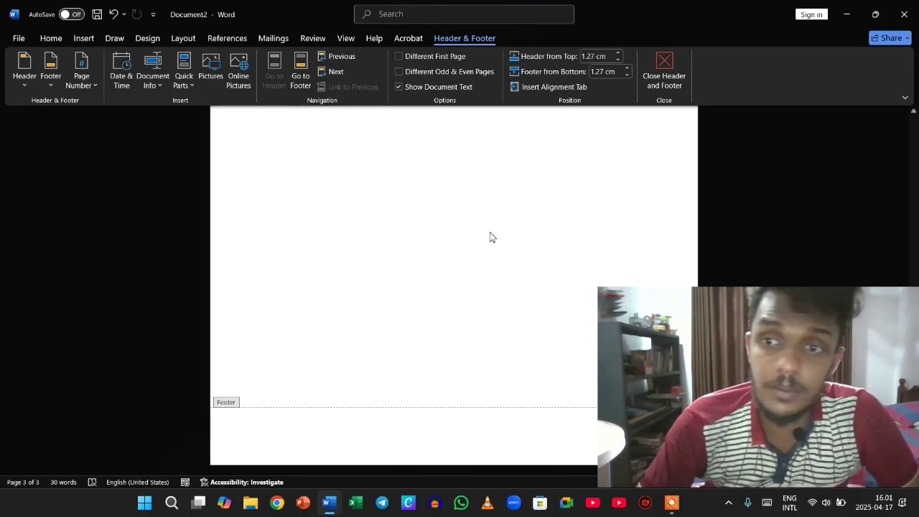
scroll(490, 237, up, 15)
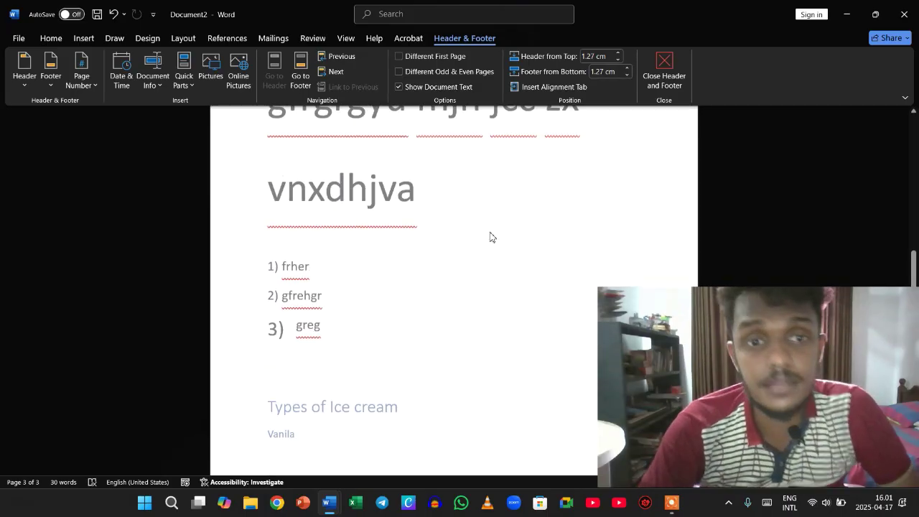
scroll(490, 237, up, 5)
double_click(446, 405)
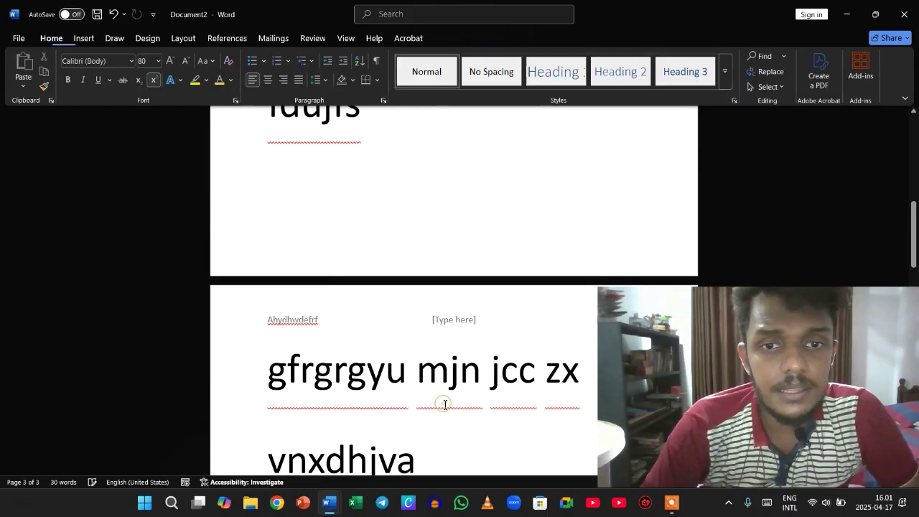
scroll(445, 405, down, 3)
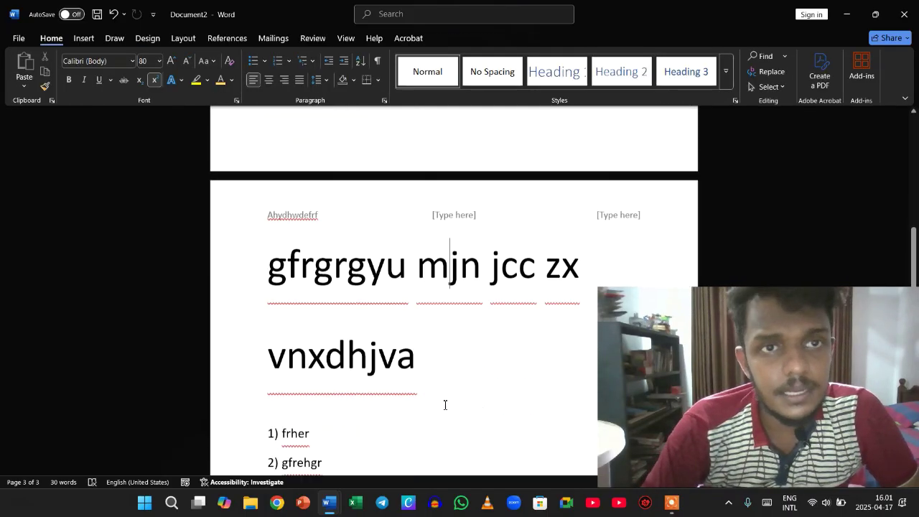
click(85, 38)
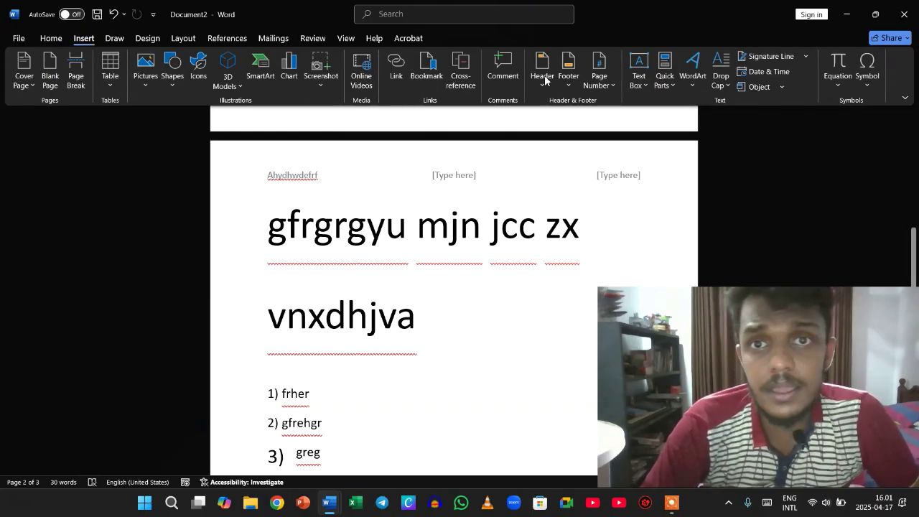
click(606, 91)
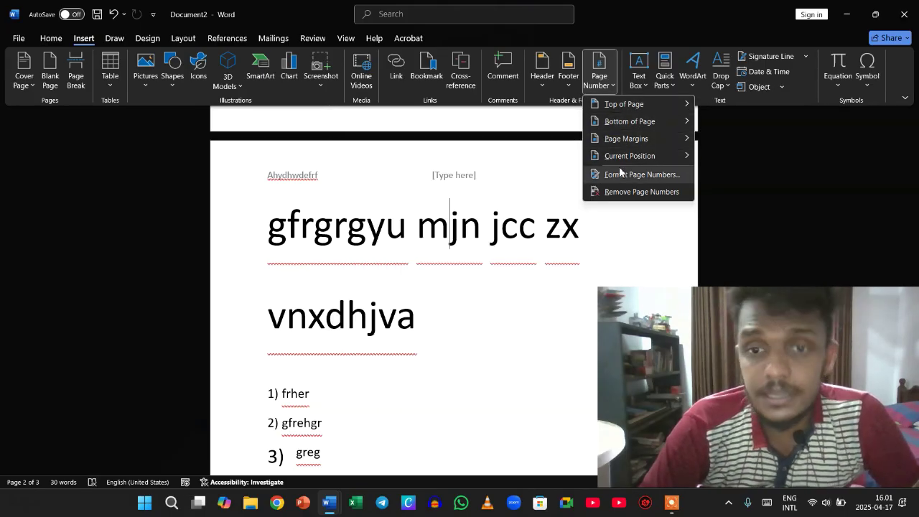
click(640, 88)
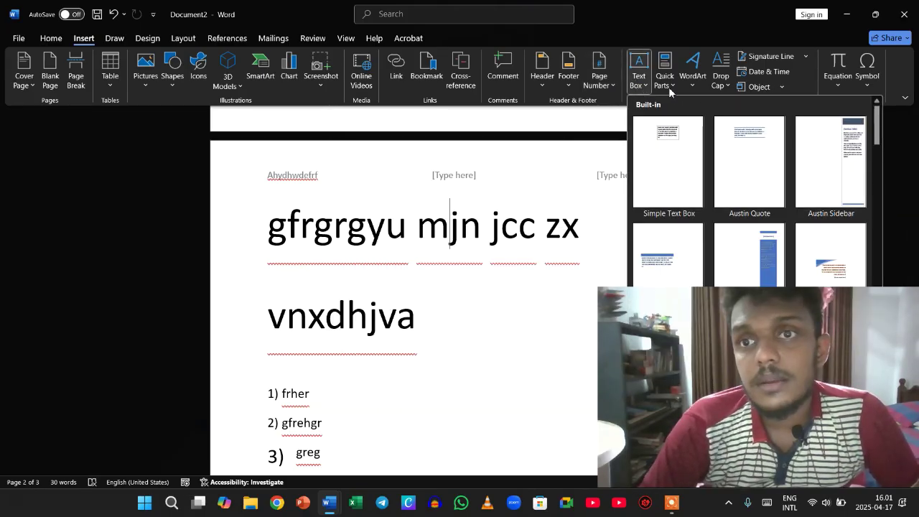
click(672, 90)
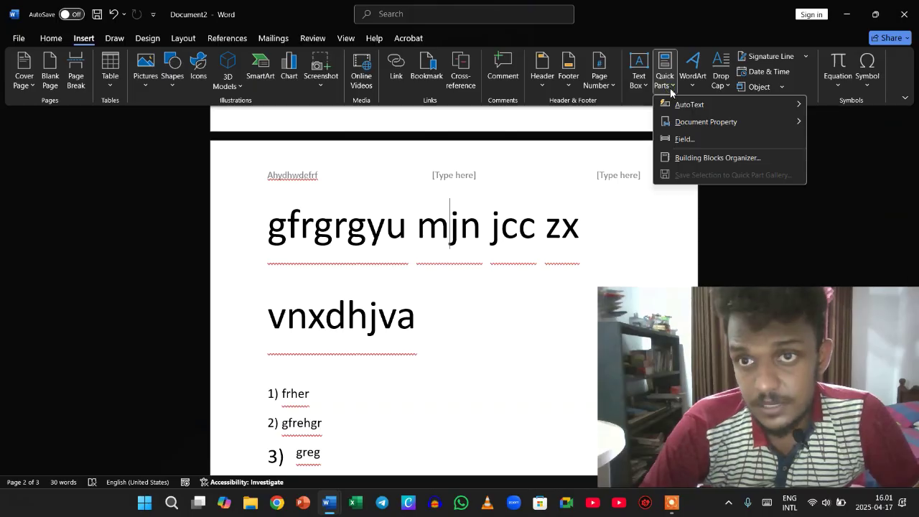
click(692, 92)
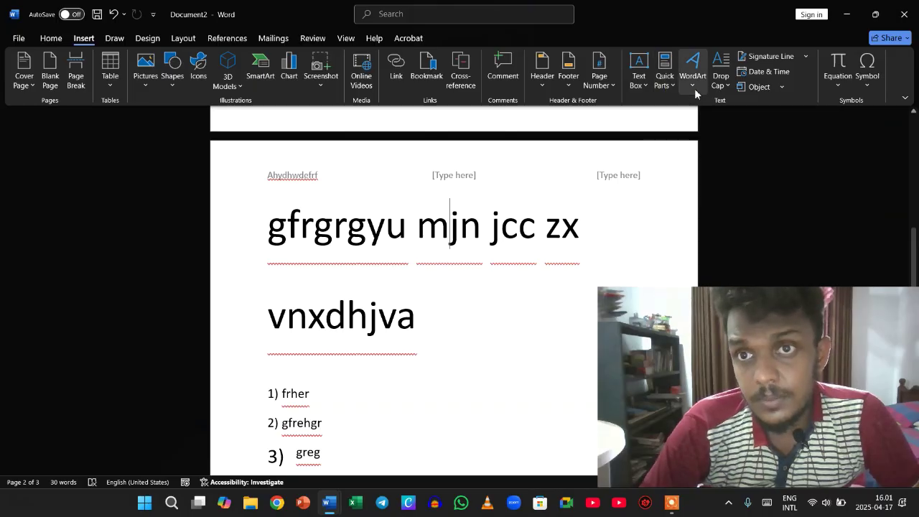
Step: Convert the large text "gfrgrgyu mjn jcc zx vnxdhjva" into WordArt using the gold style in the gallery's second row
click(329, 239)
drag(333, 228, 335, 319)
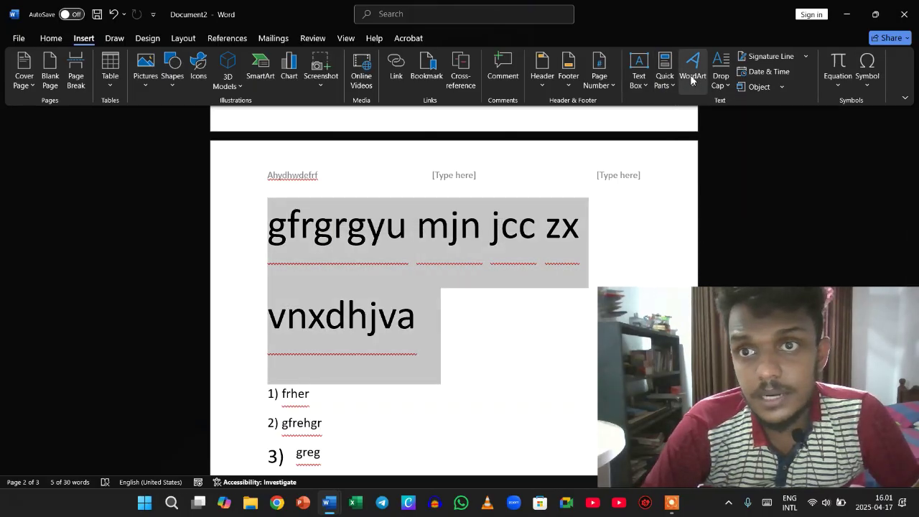
click(692, 79)
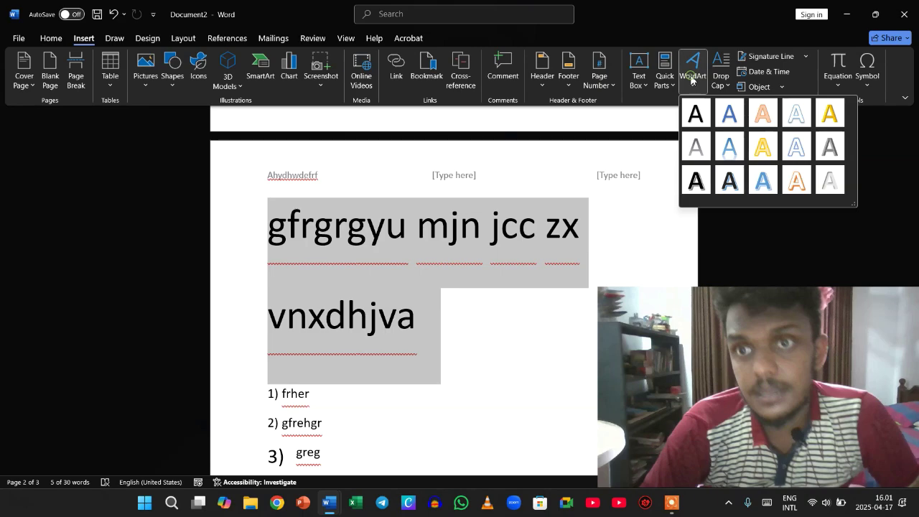
click(765, 147)
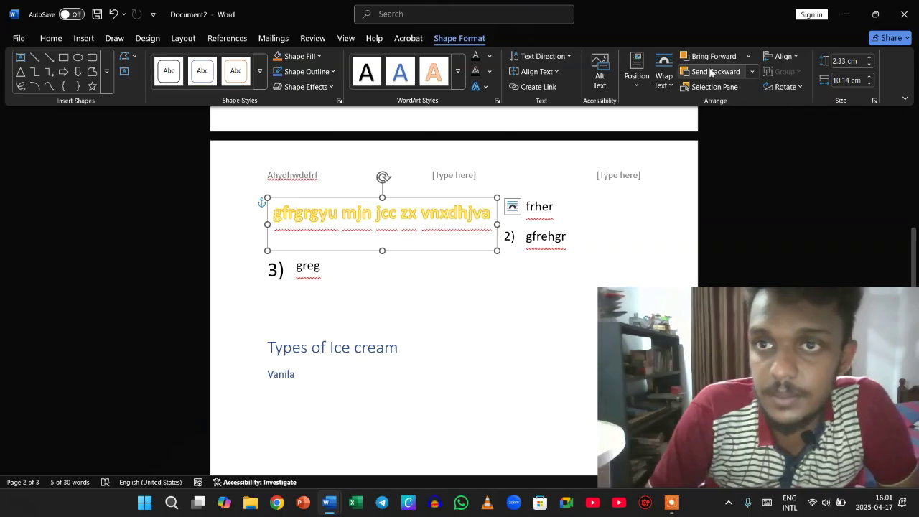
Step: Insert a new blank equation on the line below the empty table on page 3
click(84, 40)
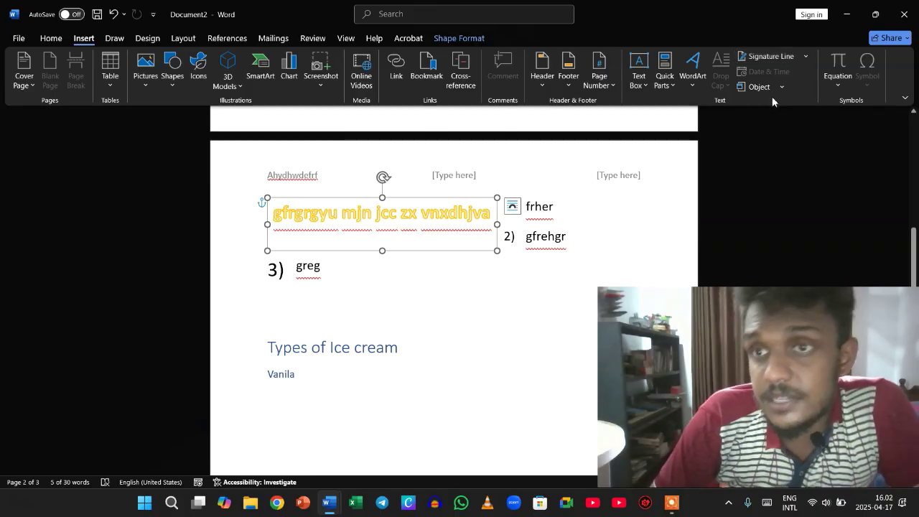
click(841, 83)
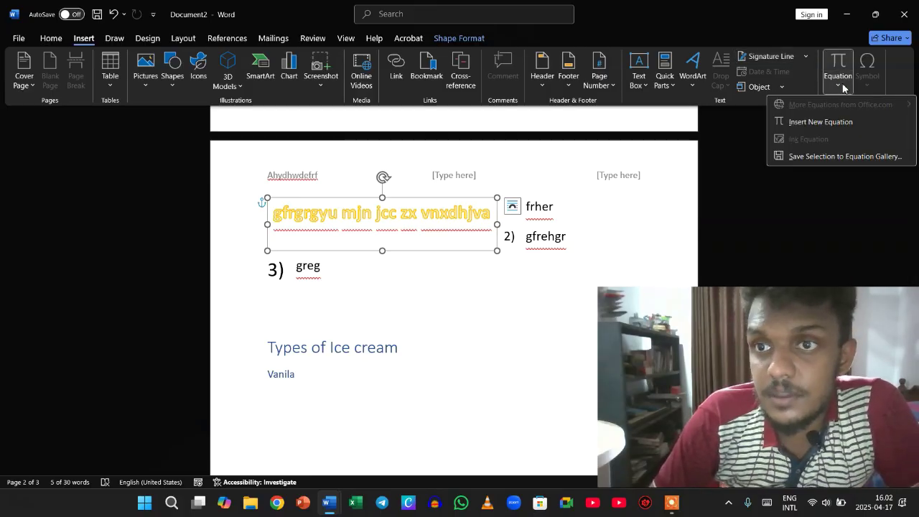
click(797, 123)
scroll(344, 286, down, 10)
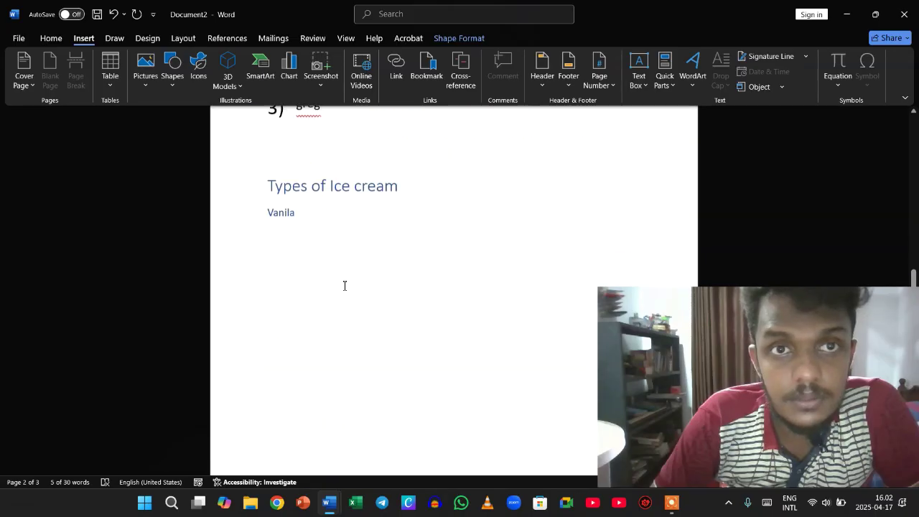
scroll(406, 327, down, 2)
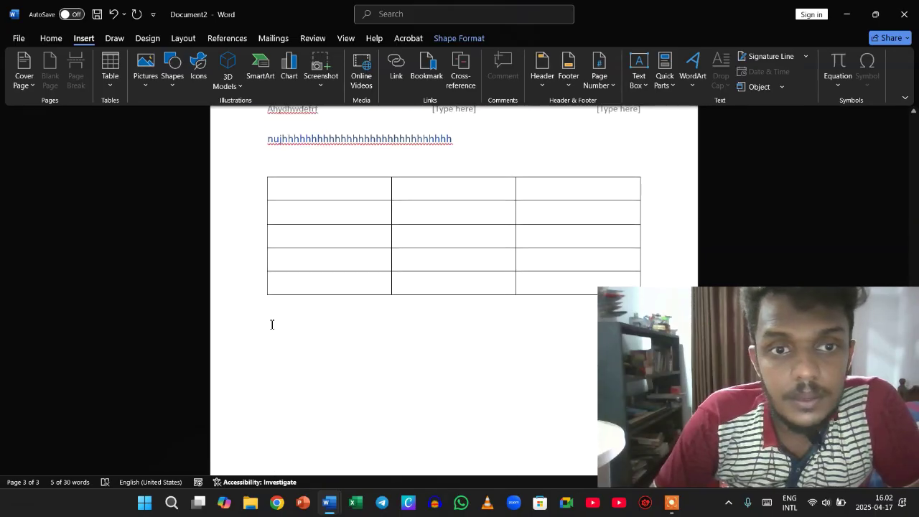
click(270, 322)
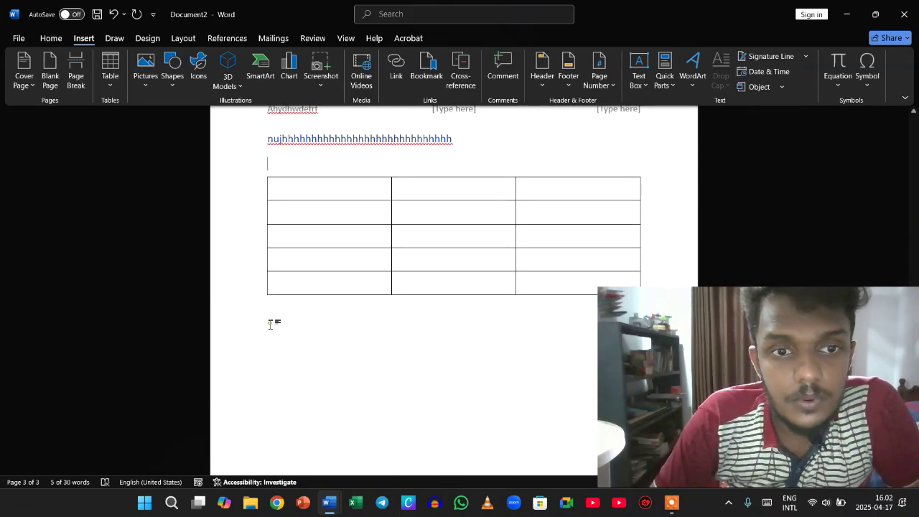
click(845, 72)
click(840, 85)
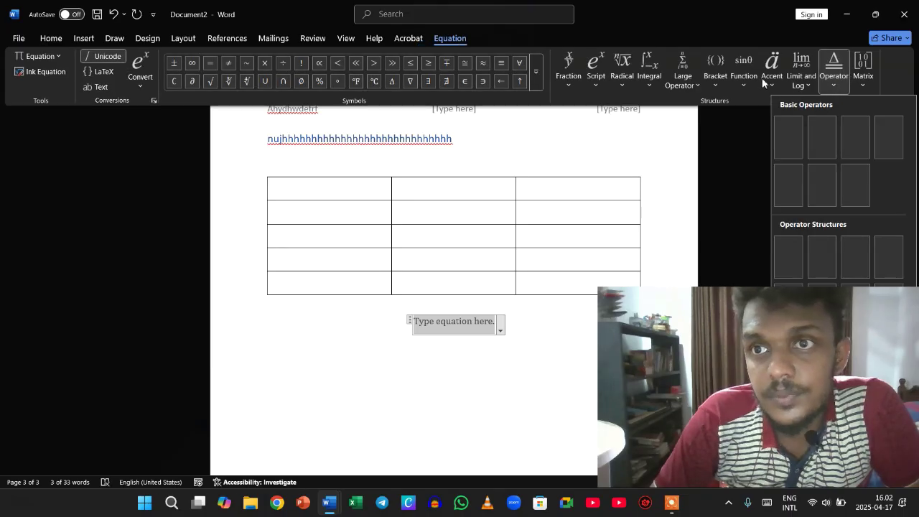
Step: Fill the equation with a stacked fraction that has numerator 1 and denominator 2
click(565, 75)
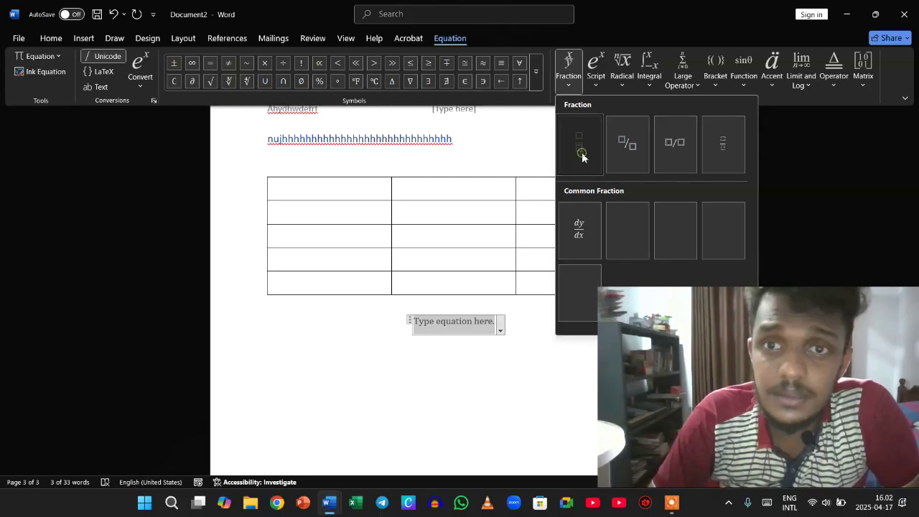
click(582, 152)
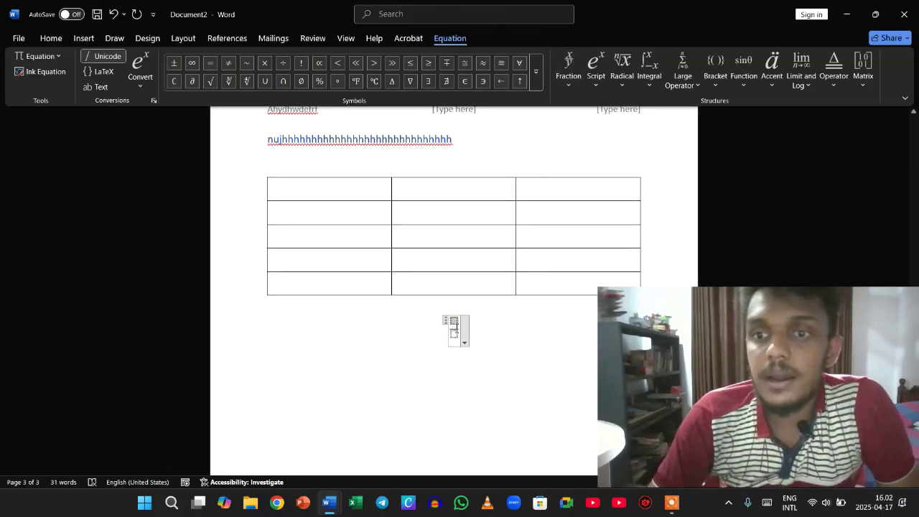
text(1)
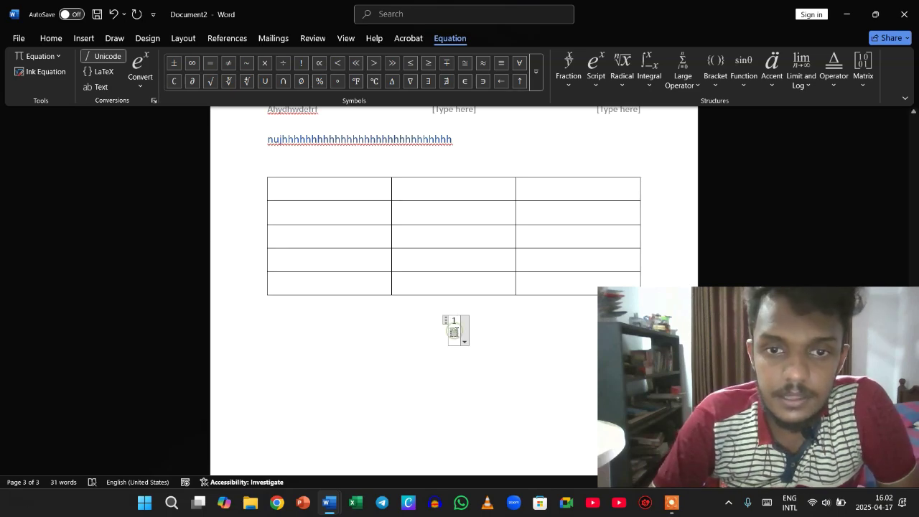
text(2)
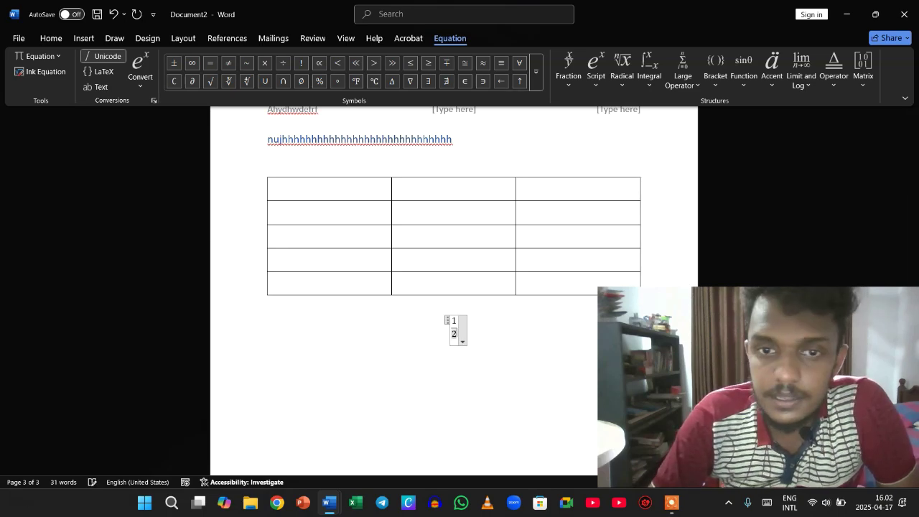
click(477, 332)
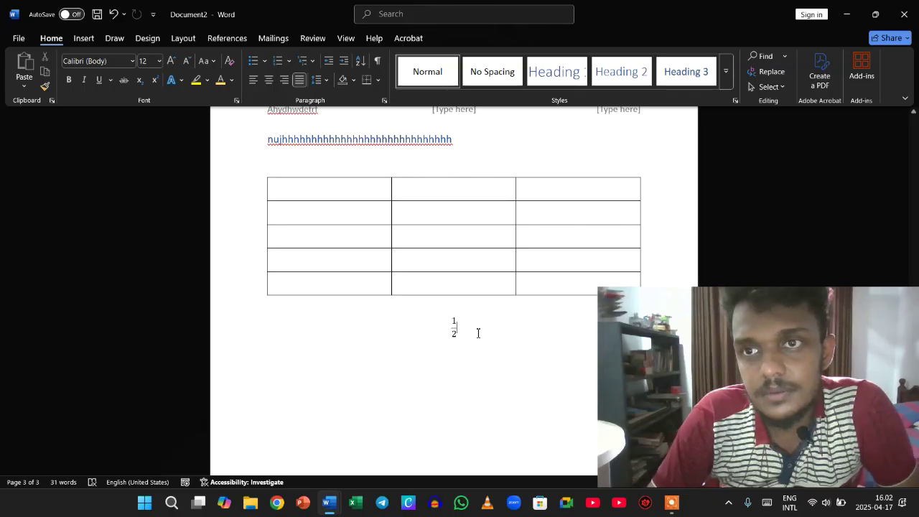
Step: Insert the β symbol directly after the 1/2 fraction below the table
click(83, 39)
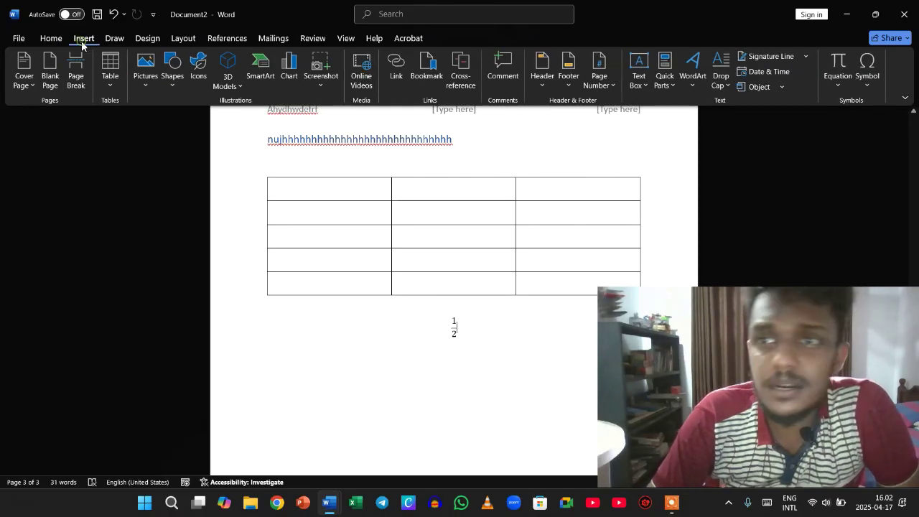
click(835, 79)
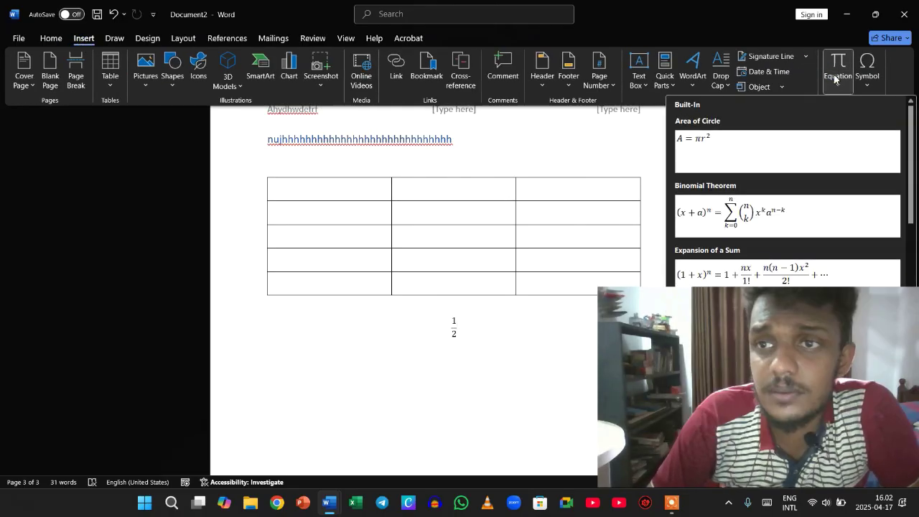
click(481, 328)
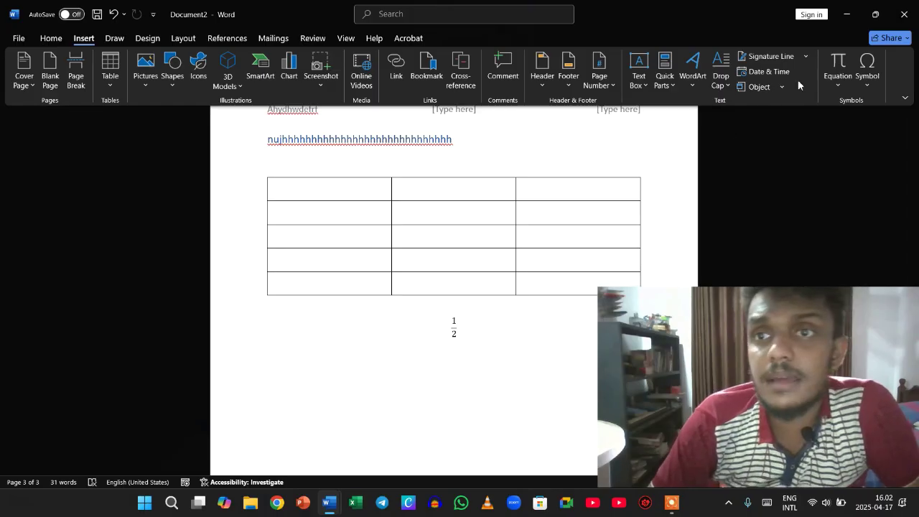
click(866, 86)
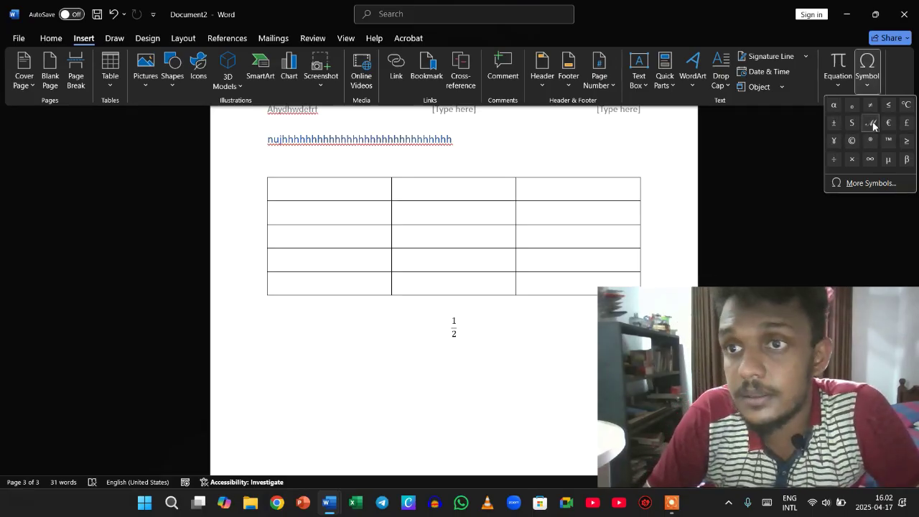
click(904, 164)
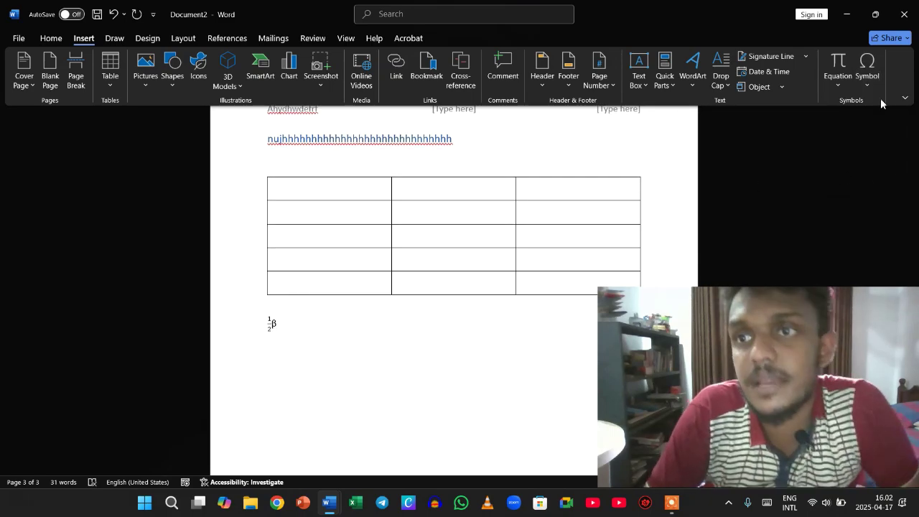
Step: Draw a freehand looped pencil line in the blank area below the table, beside the fraction and β
click(109, 39)
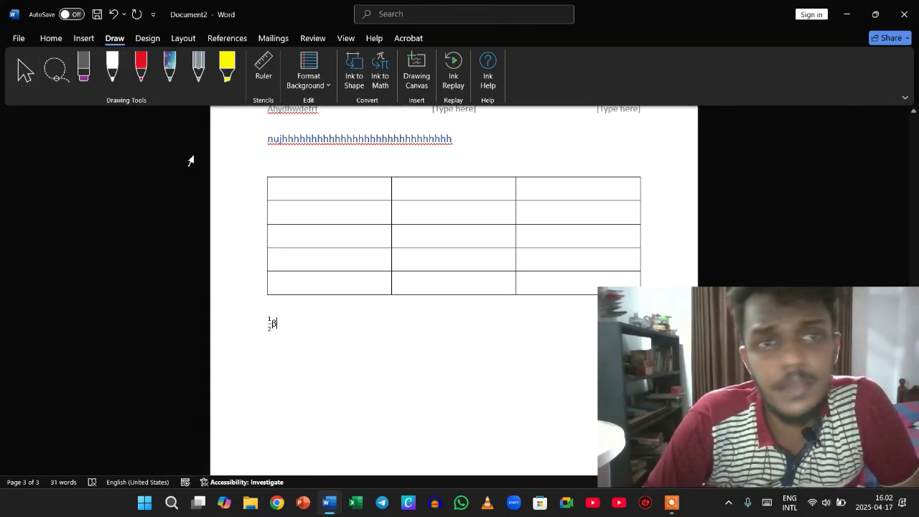
click(204, 75)
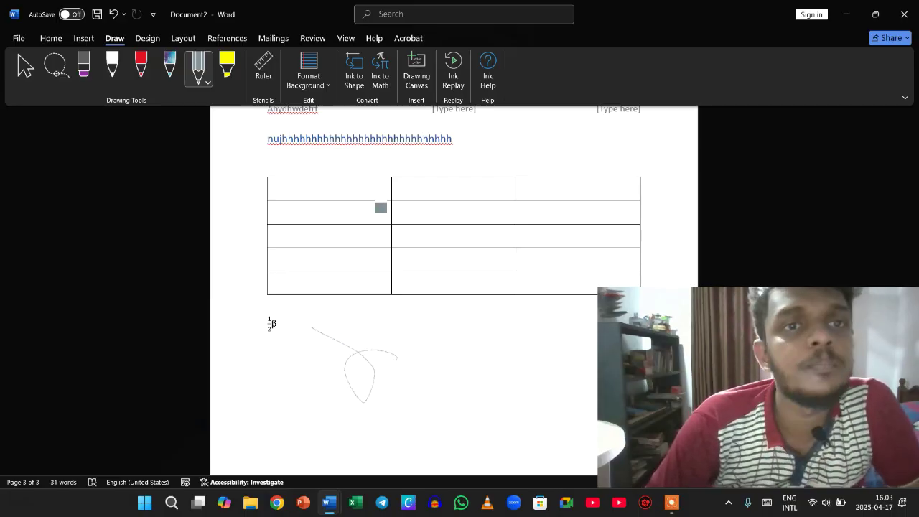
Step: Show the drawing ruler, move it over the table and rotate it until it lies nearly horizontal
click(260, 85)
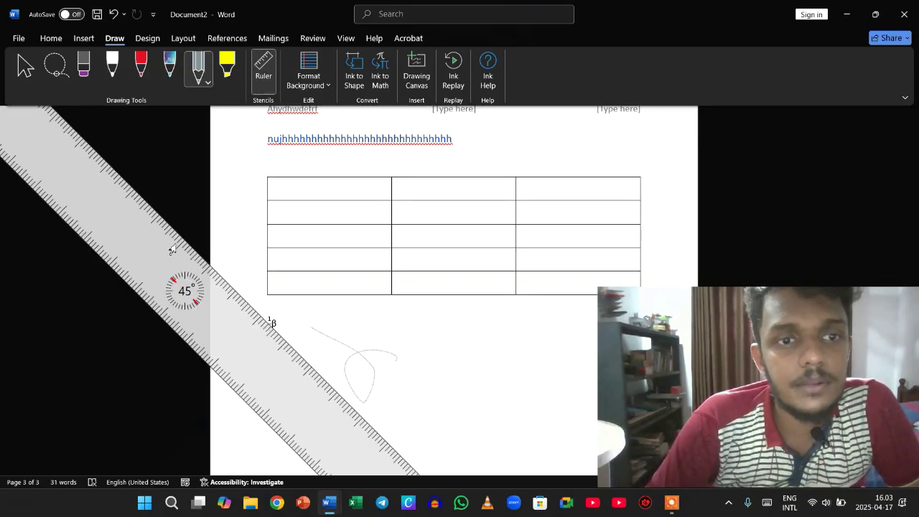
drag(193, 281, 299, 260)
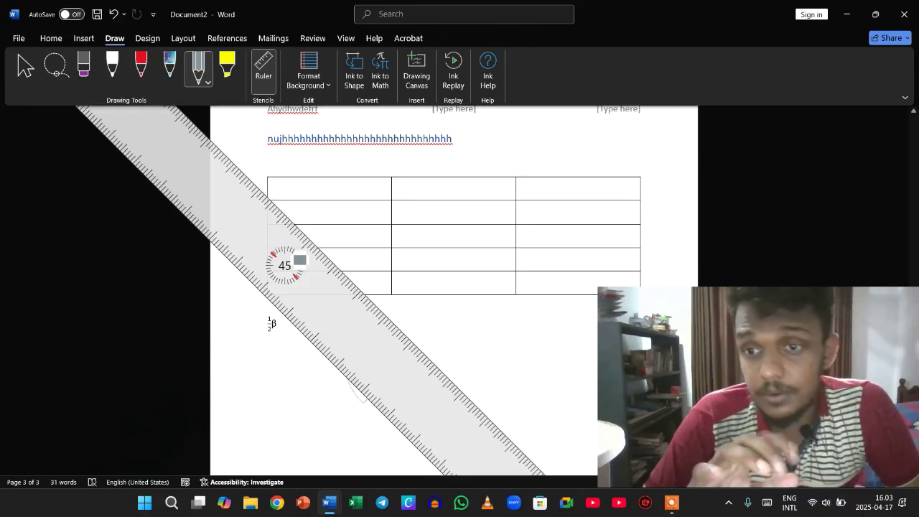
scroll(299, 260, up, 15)
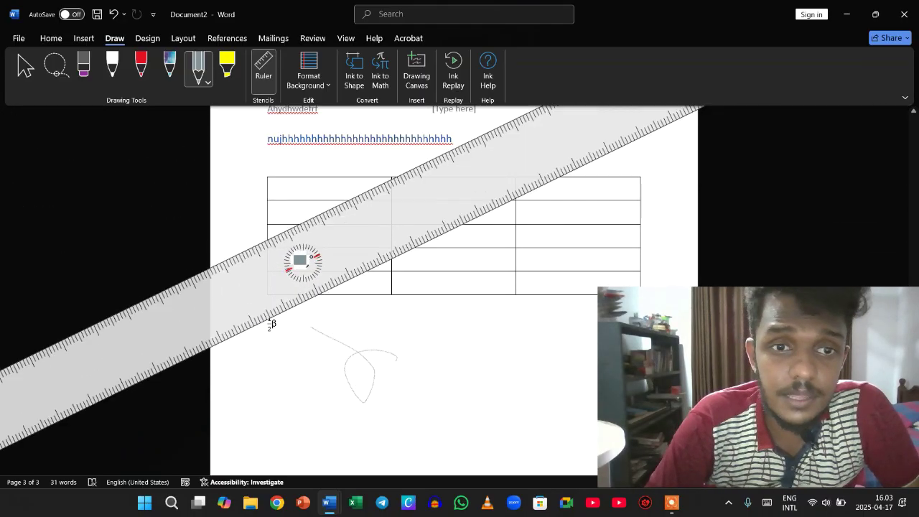
scroll(301, 260, down, 2)
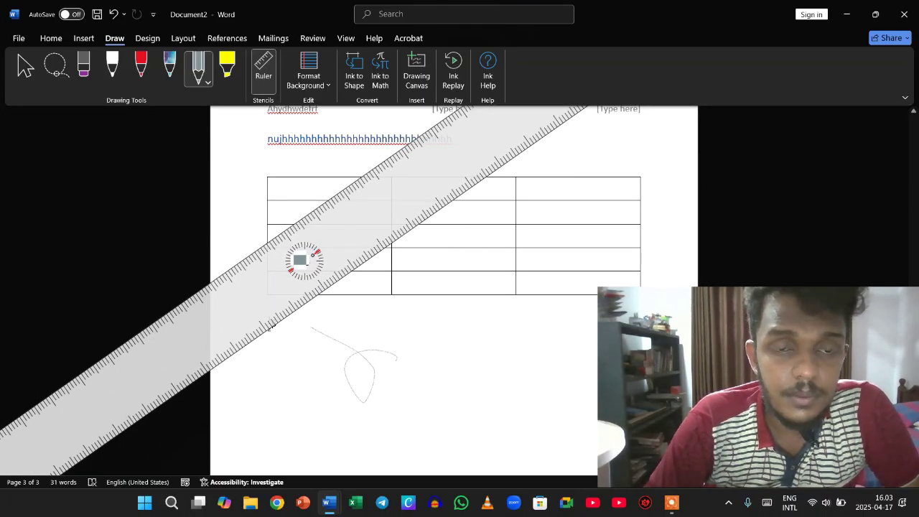
scroll(271, 324, down, 4)
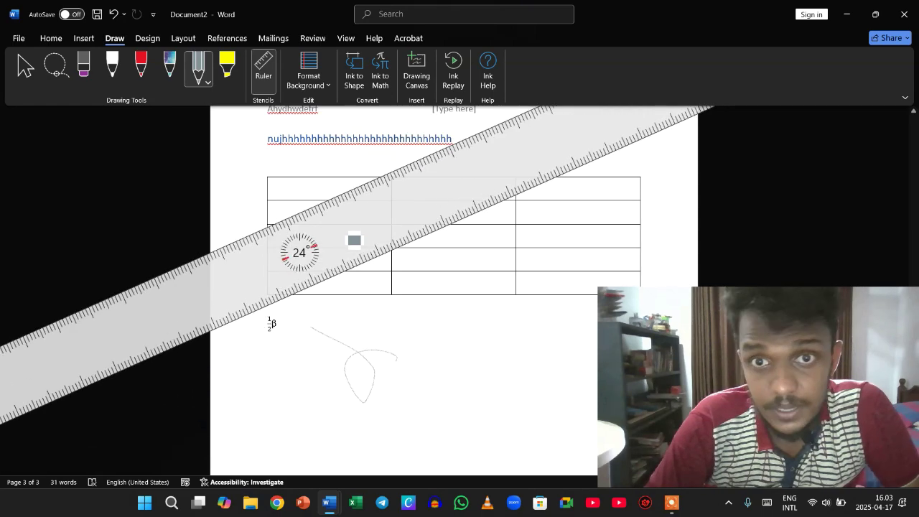
scroll(271, 324, up, 11)
scroll(272, 325, down, 17)
scroll(271, 325, up, 2)
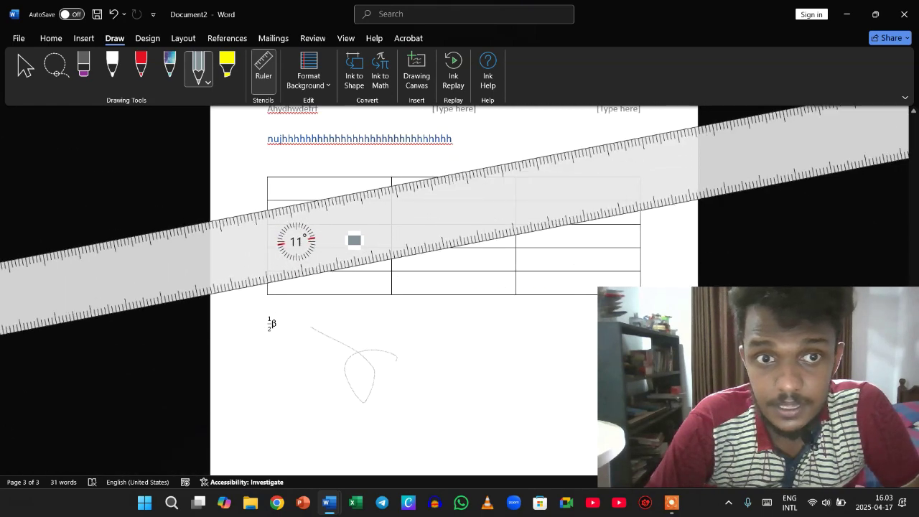
scroll(272, 325, down, 3)
scroll(354, 240, up, 2)
scroll(354, 240, down, 2)
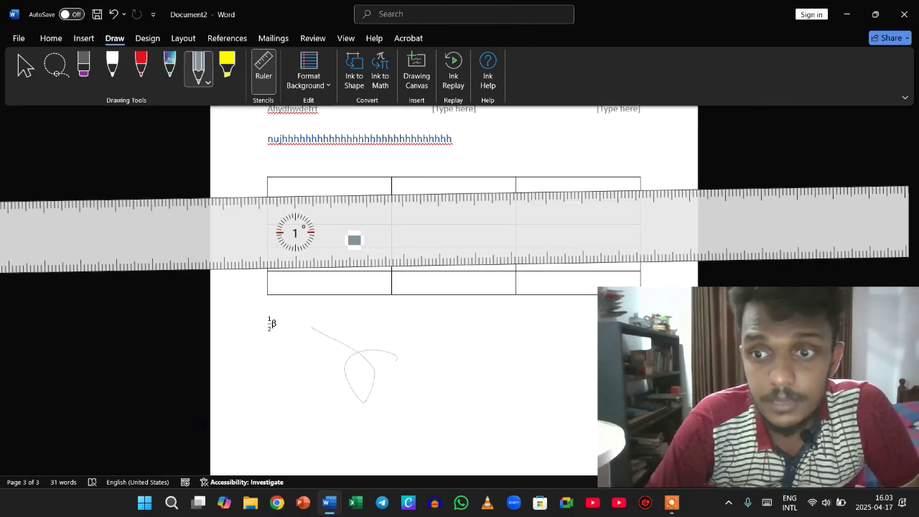
Step: Apply the first rule-line background with a red margin line to the pages and hide the drawing ruler
click(310, 72)
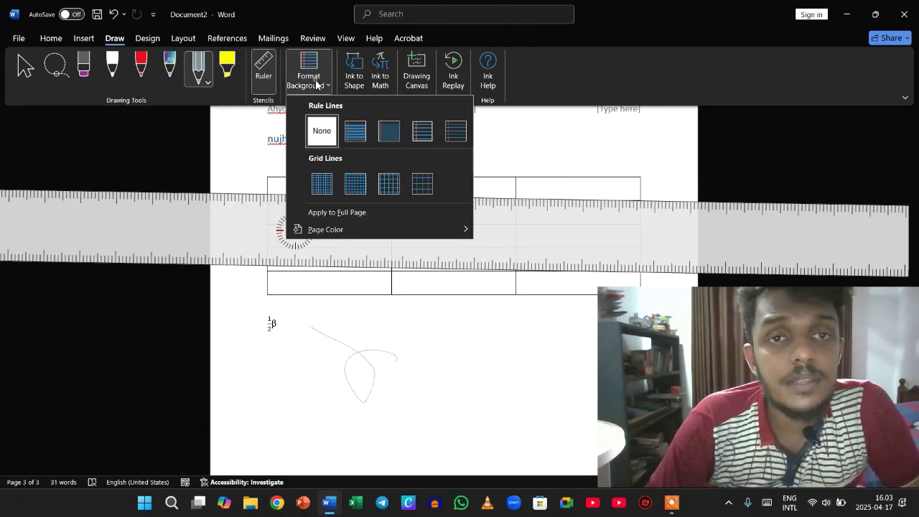
click(363, 135)
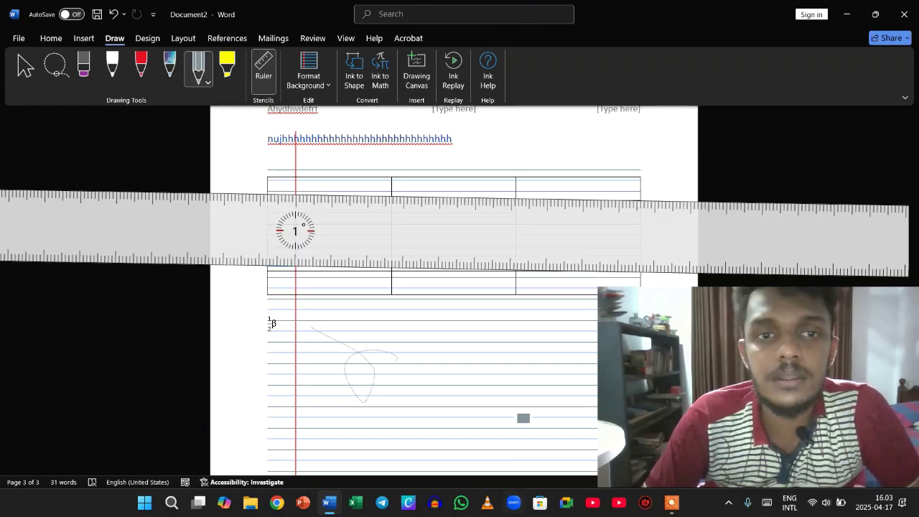
click(264, 68)
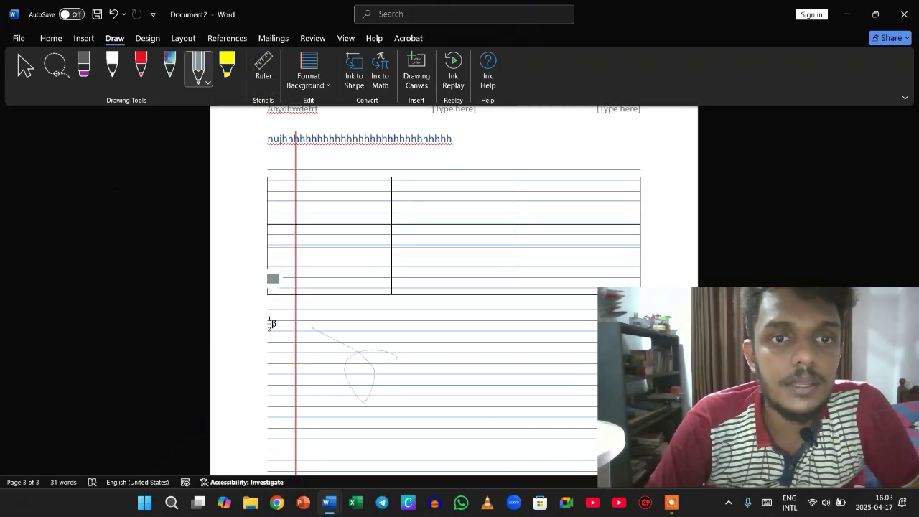
Step: Replace the rule lines with the third grid-line background style, which has large squares
click(308, 89)
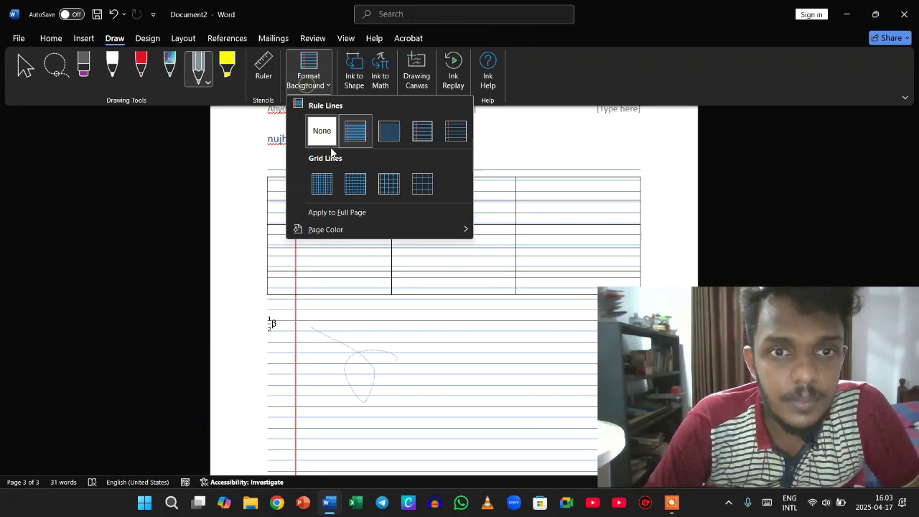
click(388, 184)
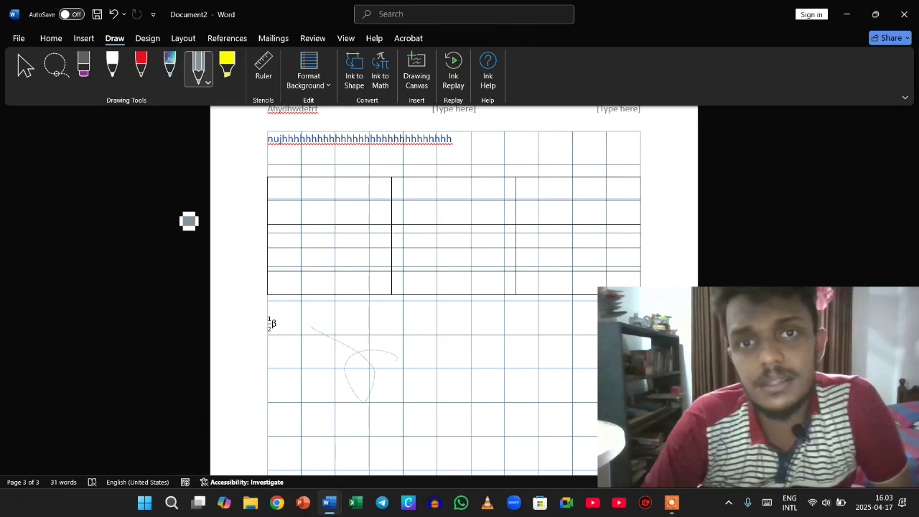
Step: Increase the pencil's thickness and draw overlapping freehand loops across the table and the area below it
click(200, 72)
click(176, 139)
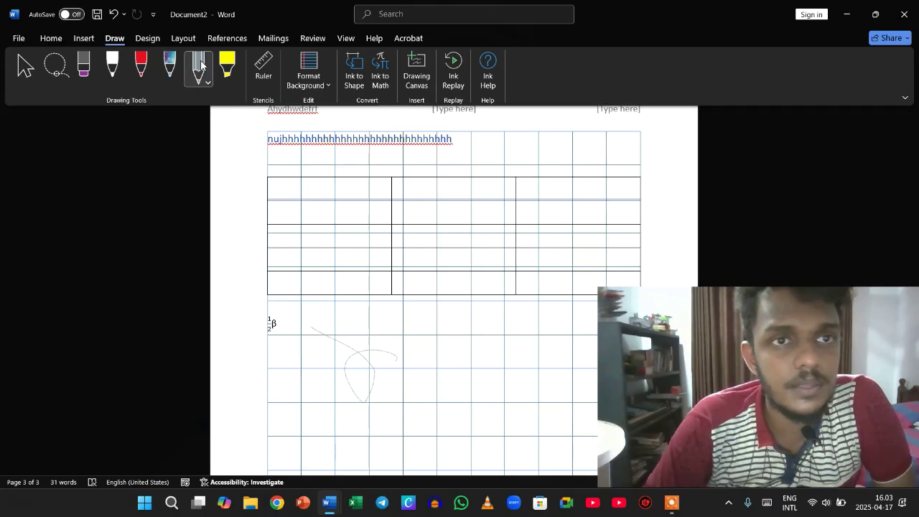
click(211, 84)
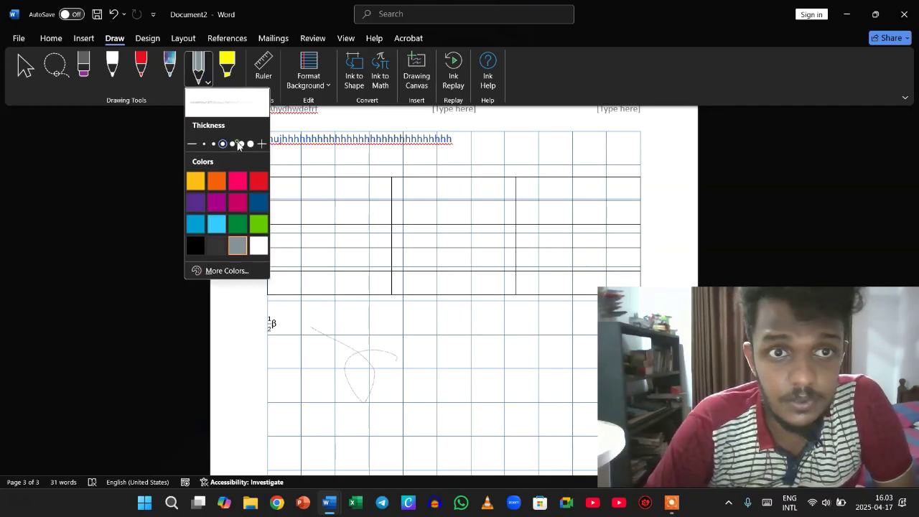
click(257, 290)
mouse_move(234, 342)
mouse_down()
mouse_move(189, 273)
mouse_move(300, 283)
mouse_move(571, 343)
mouse_move(324, 129)
mouse_move(524, 330)
mouse_move(512, 424)
mouse_up()
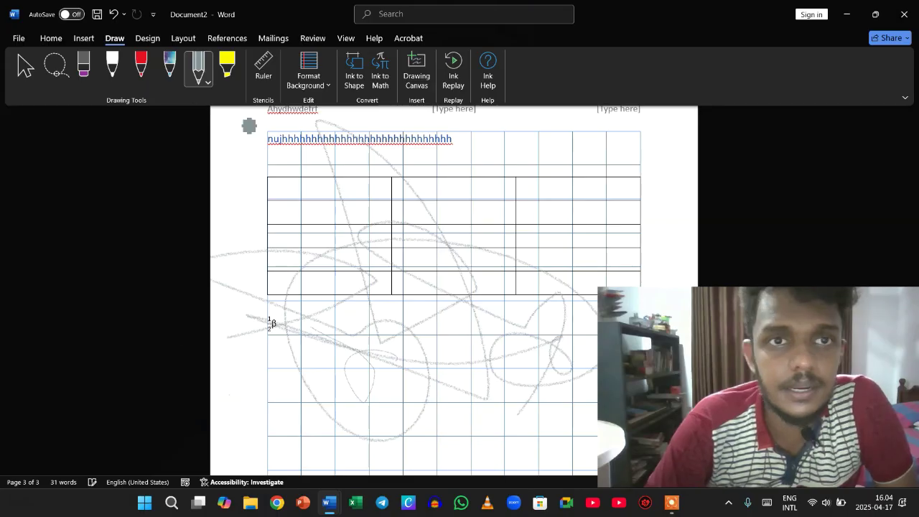
click(148, 41)
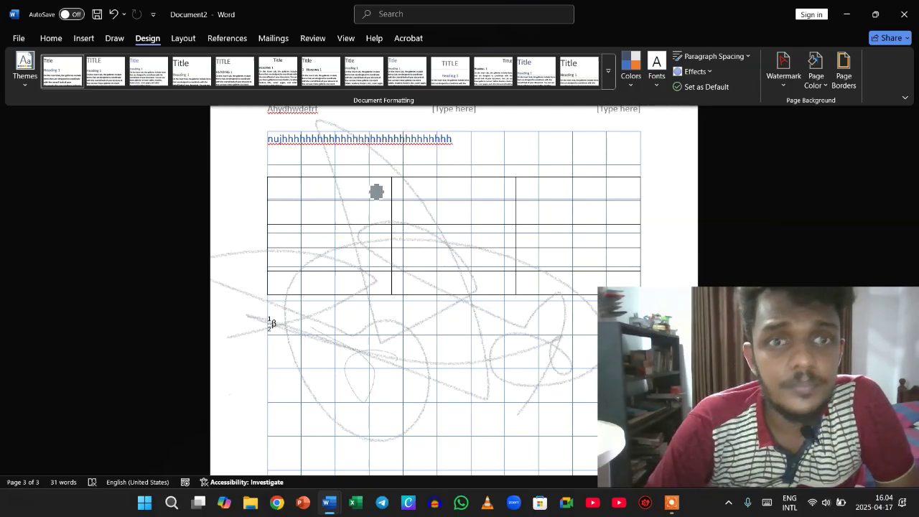
click(183, 38)
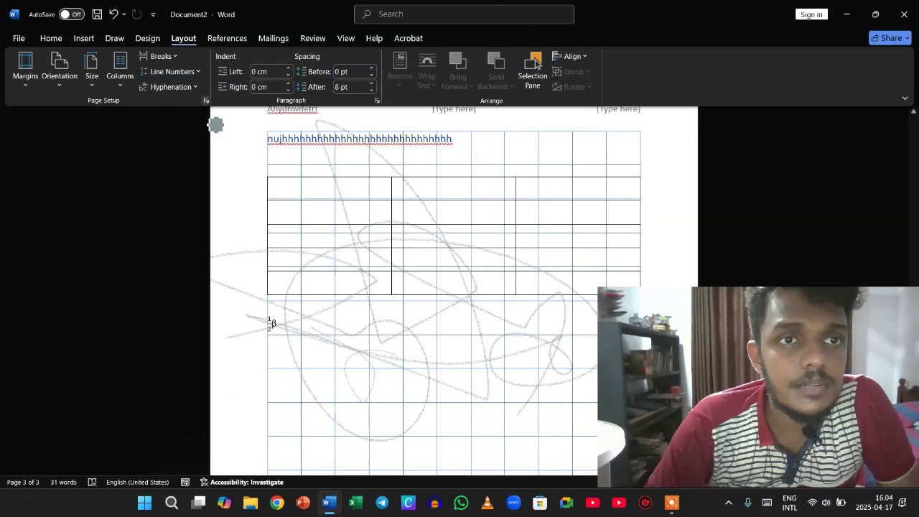
drag(313, 200, 306, 198)
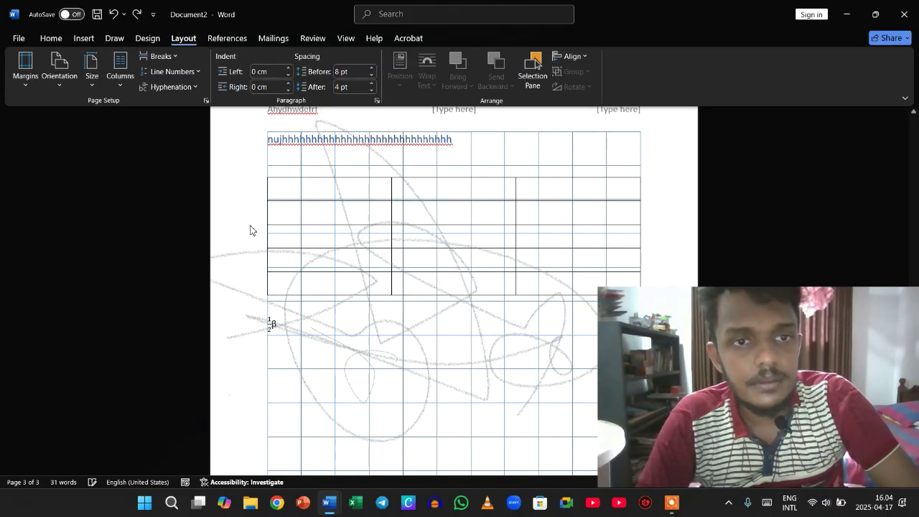
Step: Switch from the pencil to the selection tool and try selecting the lower table rows and the pencil drawing
click(111, 38)
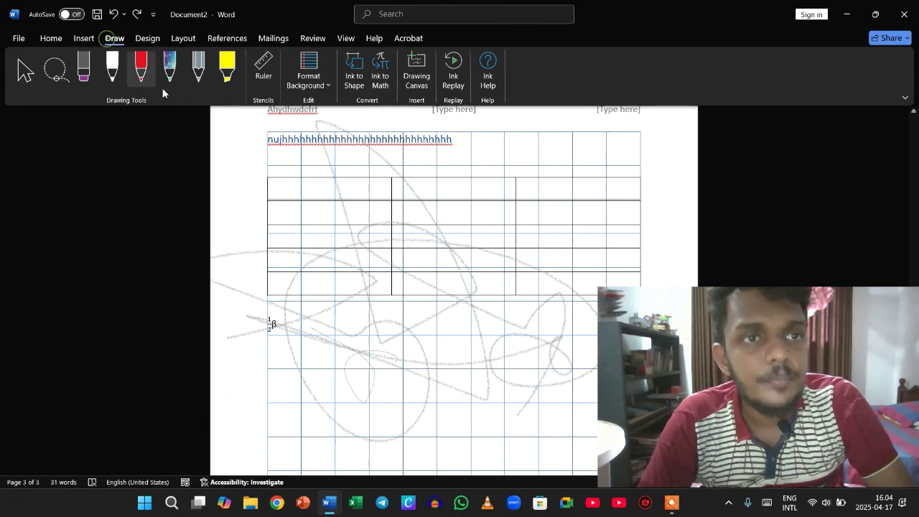
click(27, 73)
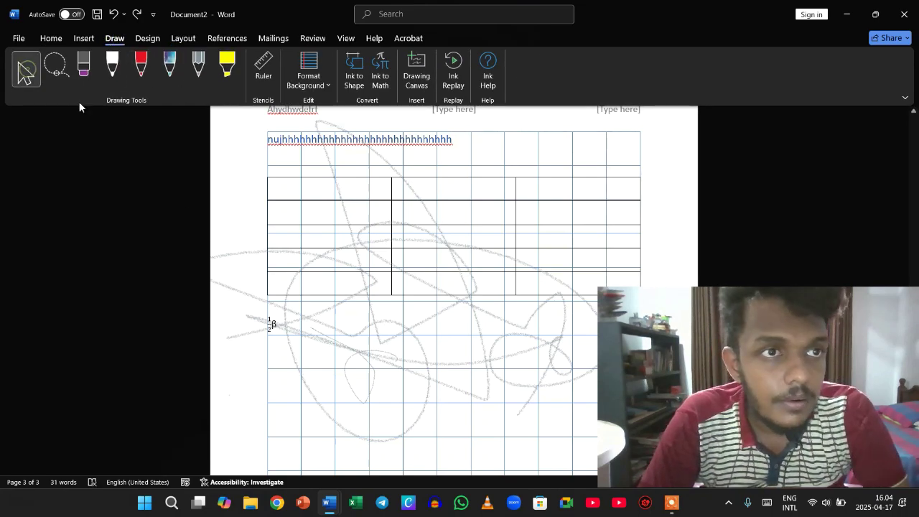
click(244, 275)
scroll(168, 296, down, 3)
scroll(167, 296, up, 2)
click(390, 335)
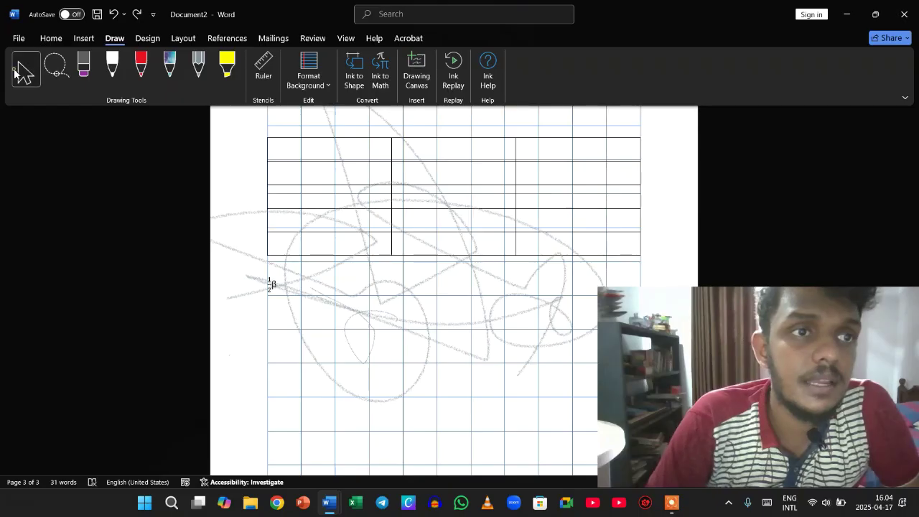
click(261, 226)
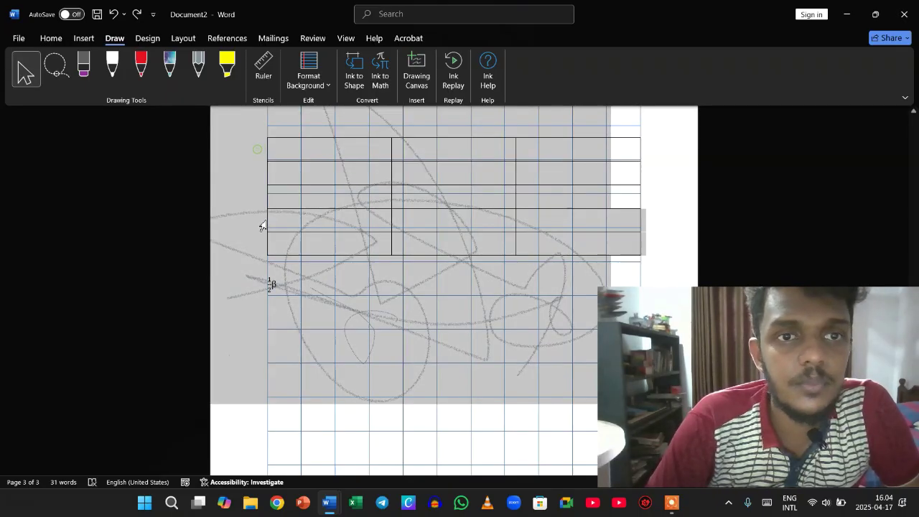
Step: Extend the document below the pencil drawing with blank pages up to page 5
click(319, 314)
scroll(308, 313, down, 5)
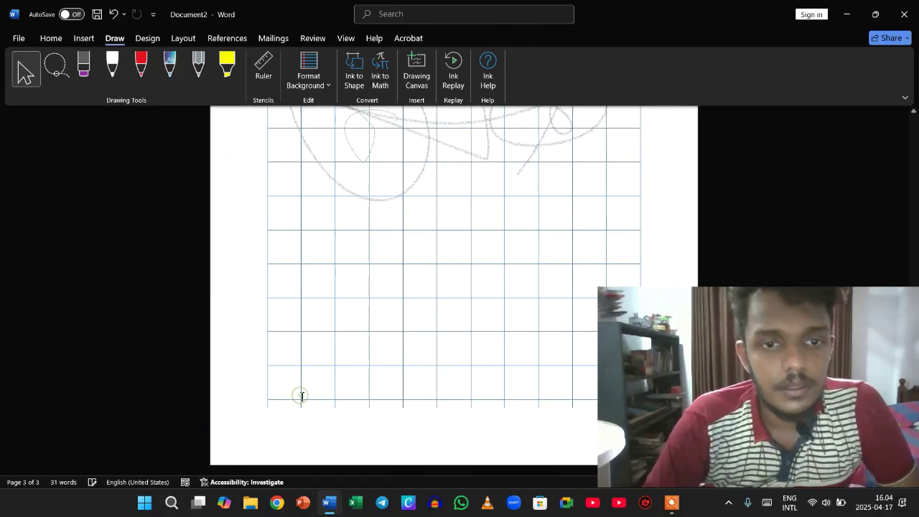
scroll(302, 397, down, 7)
scroll(303, 396, up, 4)
scroll(454, 291, down, 3)
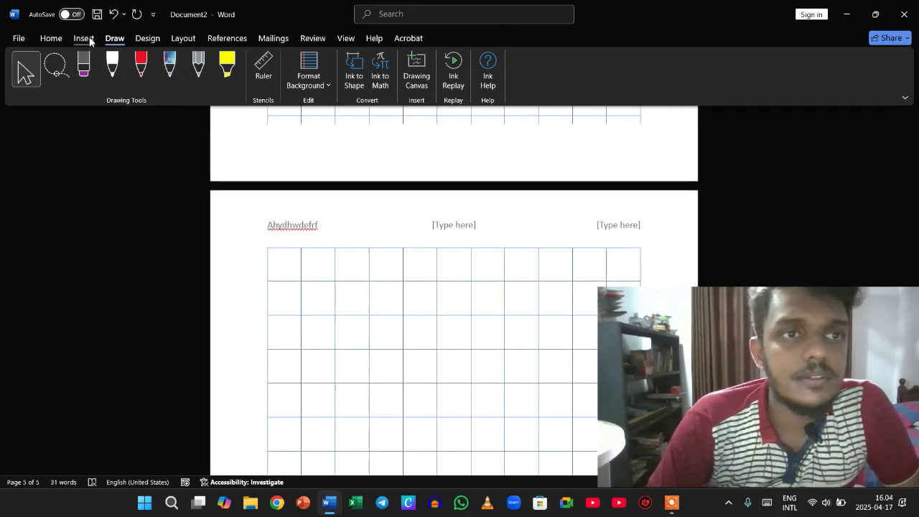
Step: Set the document's theme colors to Office 2007 - 2010 and its theme fonts to Century Gothic-Palatino Linotype
click(147, 38)
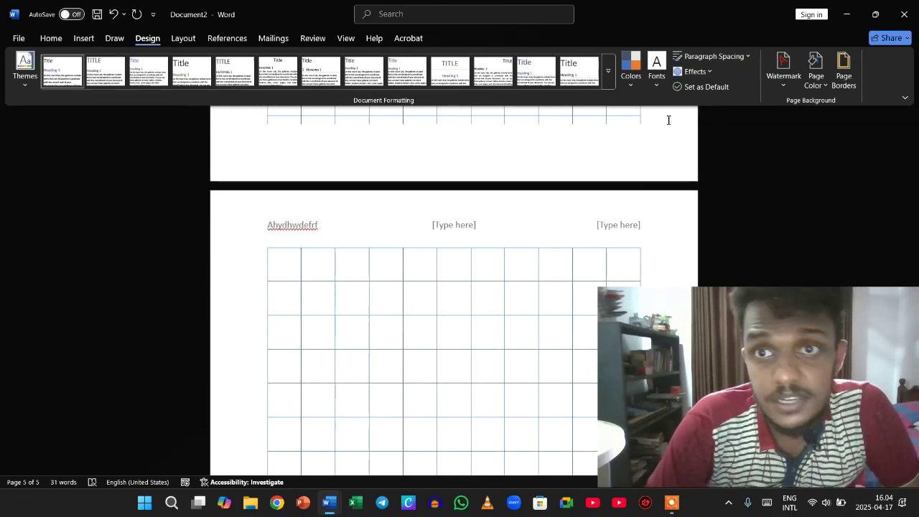
click(633, 82)
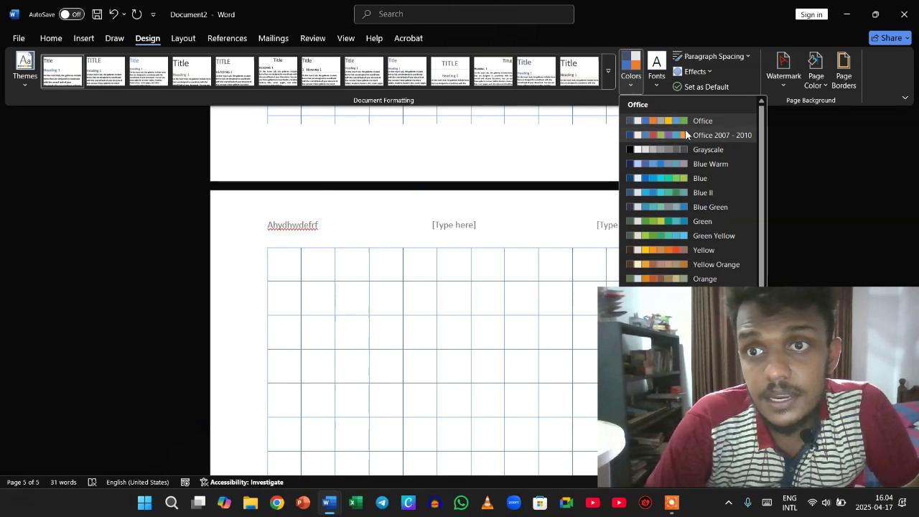
click(687, 133)
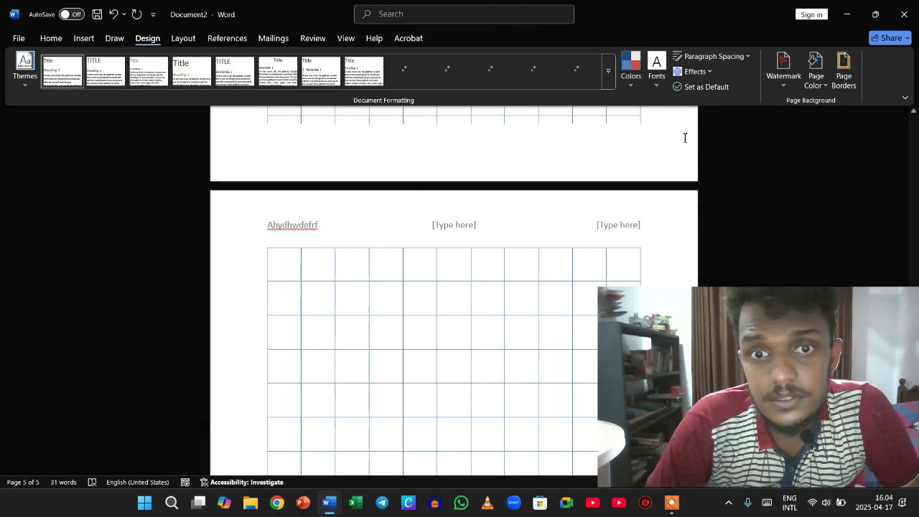
click(662, 82)
scroll(682, 165, down, 5)
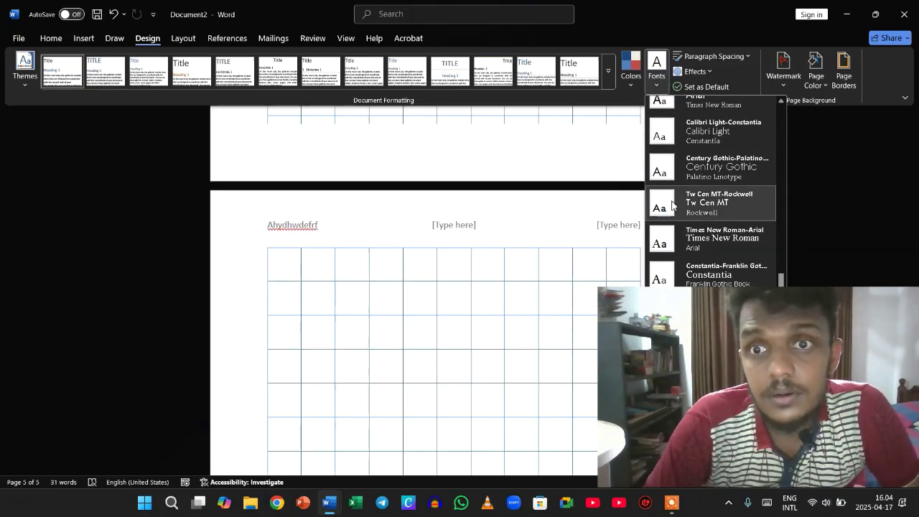
click(671, 177)
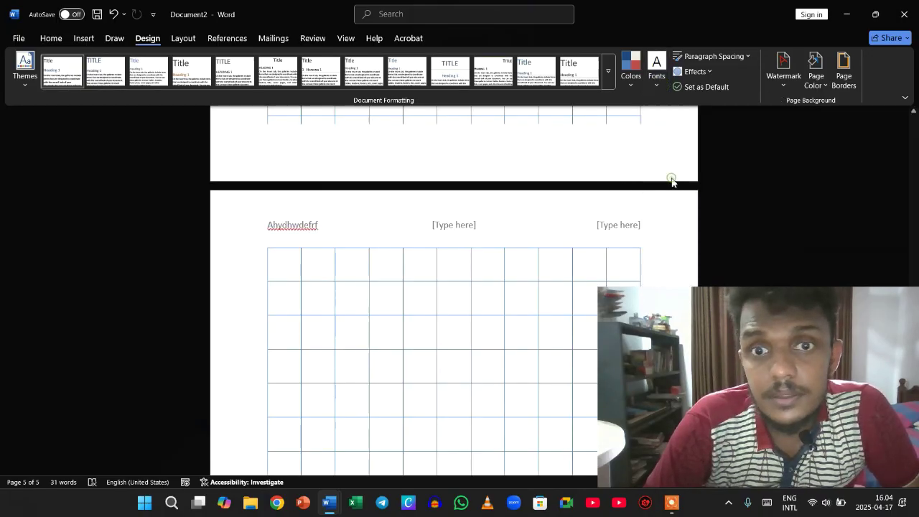
click(707, 55)
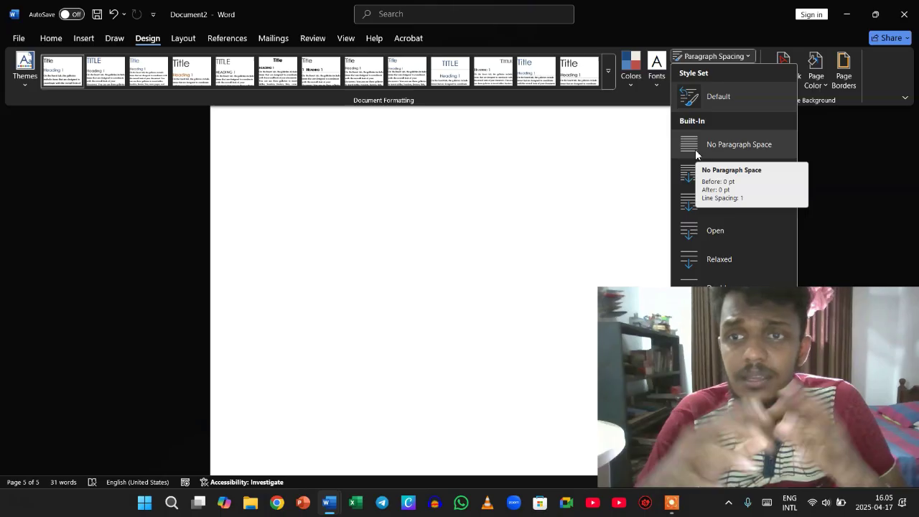
click(865, 168)
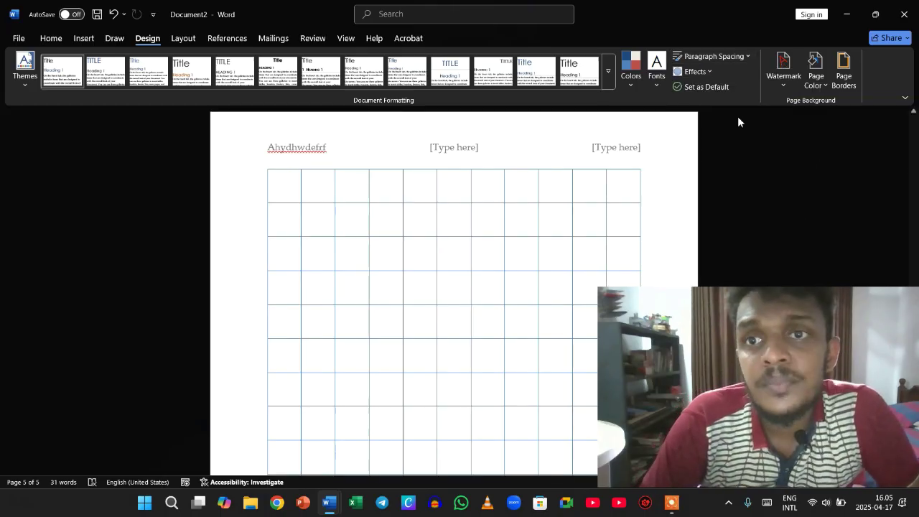
Step: Remove the grid lines from the page background by setting the rule and grid line format to None
click(116, 36)
click(320, 86)
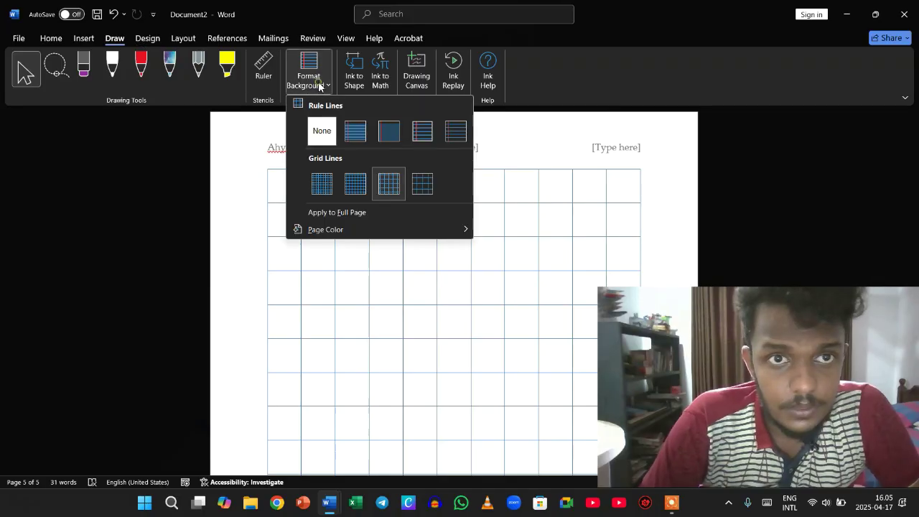
click(321, 132)
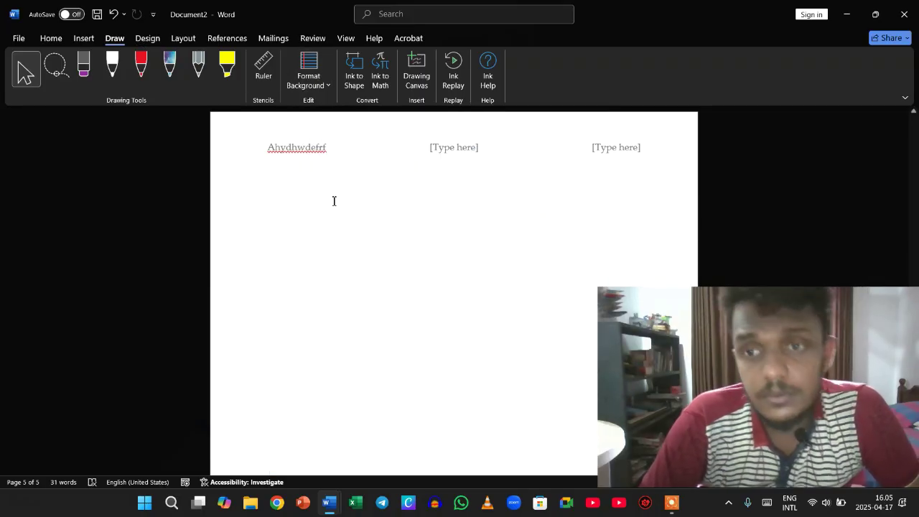
Step: Add the horizontal CONFIDENTIAL 2 watermark to the document's pages
click(147, 38)
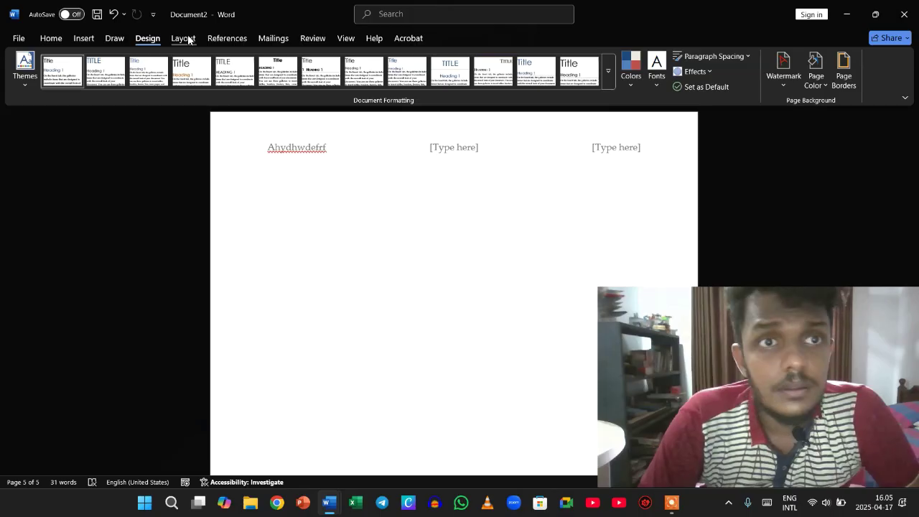
click(792, 82)
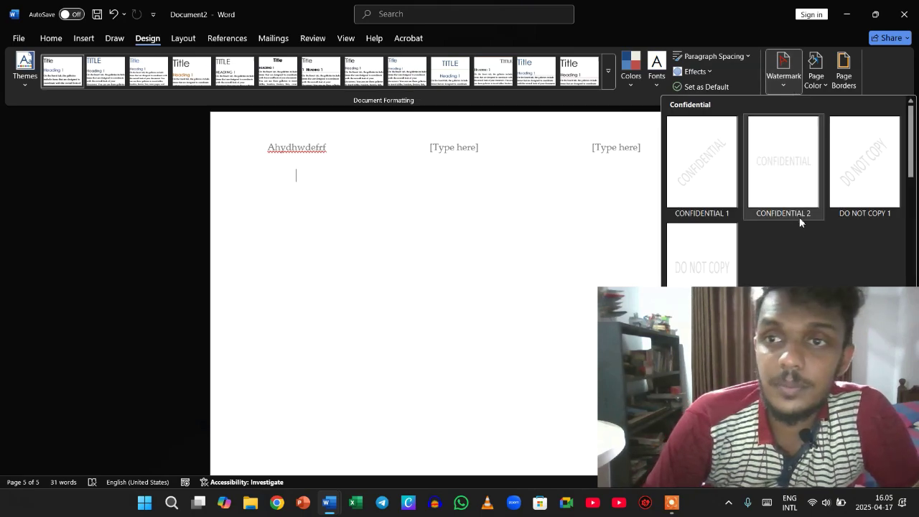
click(802, 174)
scroll(442, 347, down, 3)
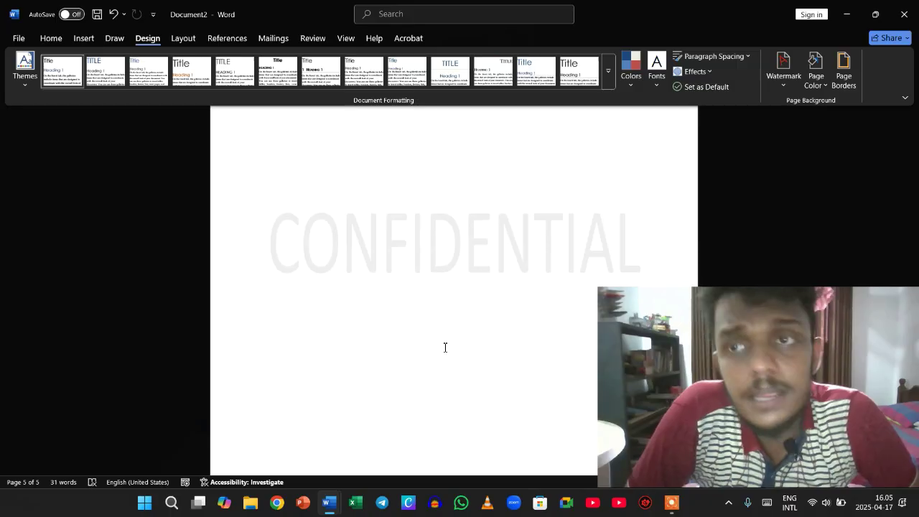
click(818, 80)
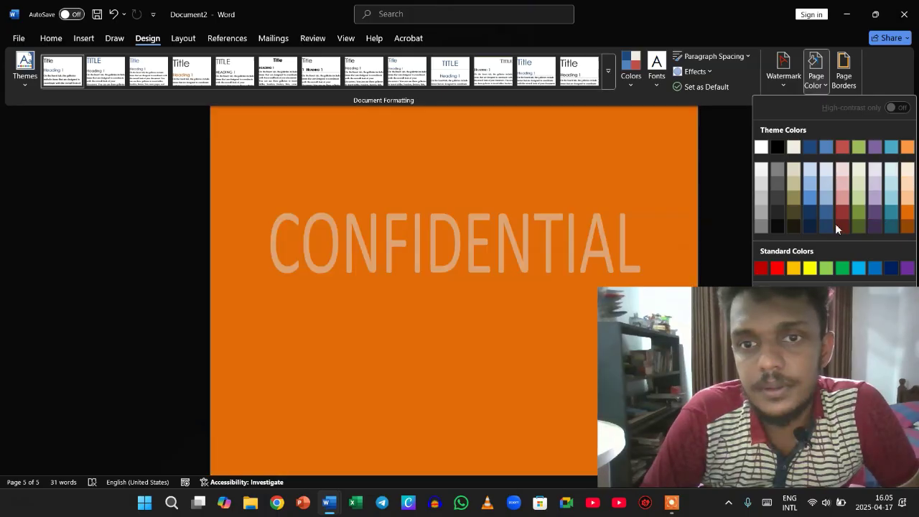
scroll(591, 227, down, 2)
scroll(591, 226, up, 3)
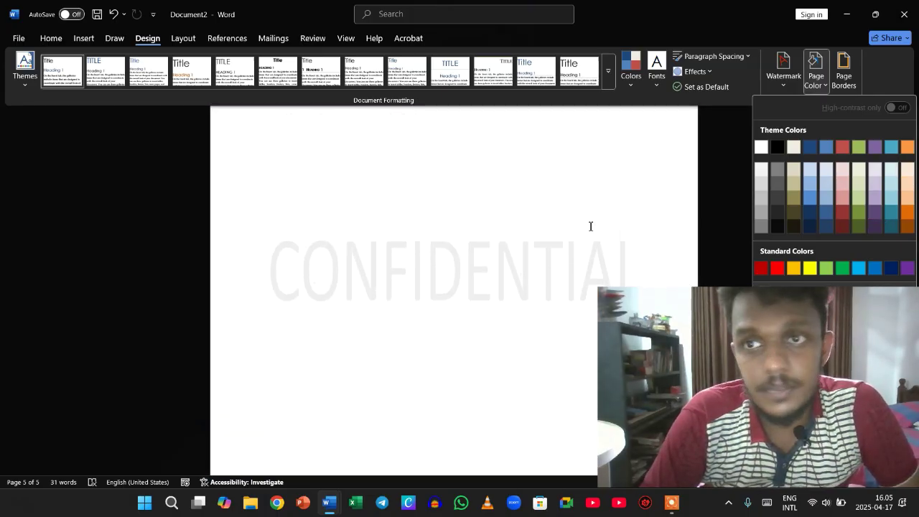
click(715, 149)
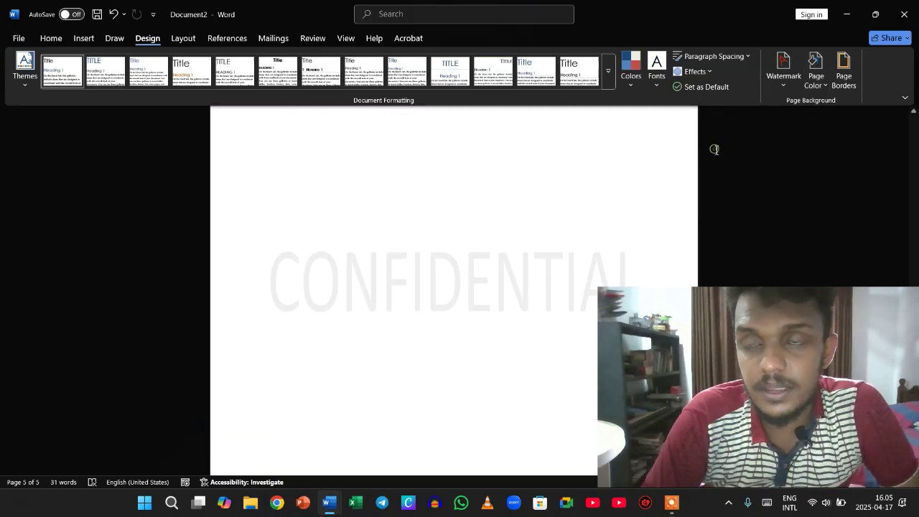
Step: Add a Box page border with a ½ pt solid line in automatic color to the whole document
click(845, 81)
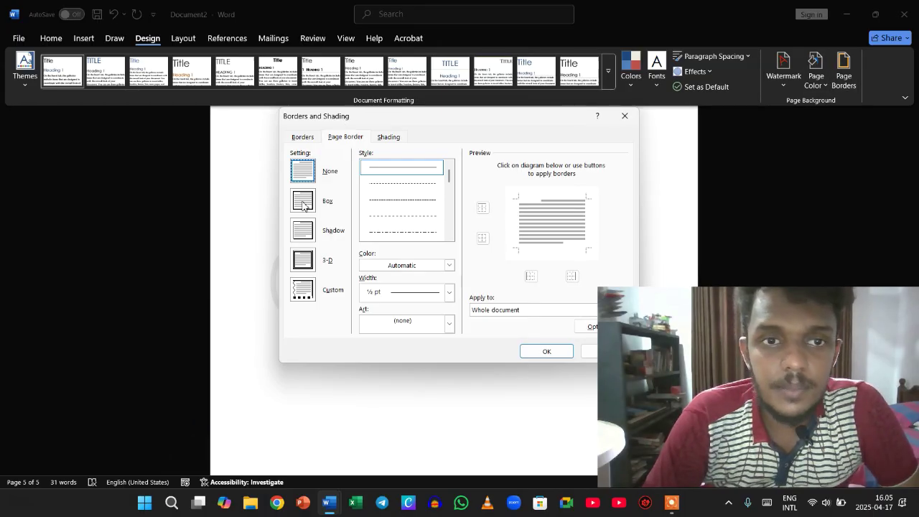
click(303, 202)
click(539, 351)
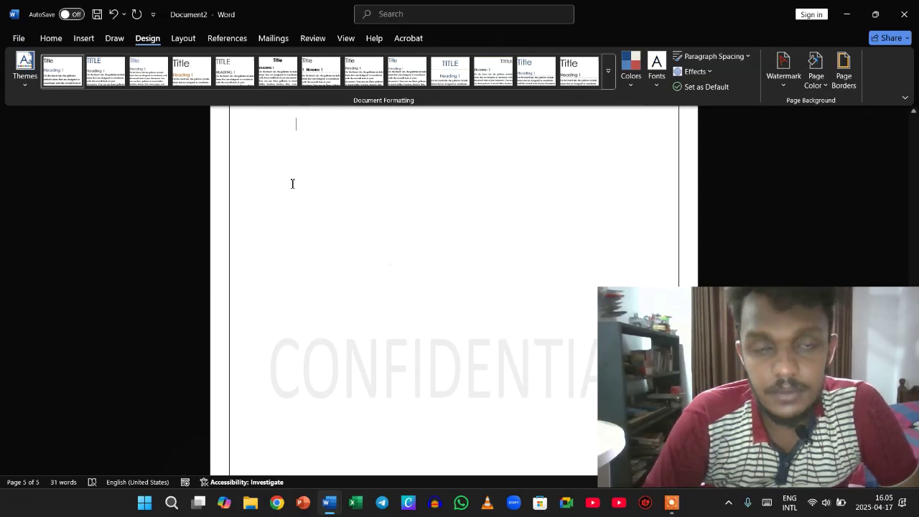
scroll(279, 198, up, 3)
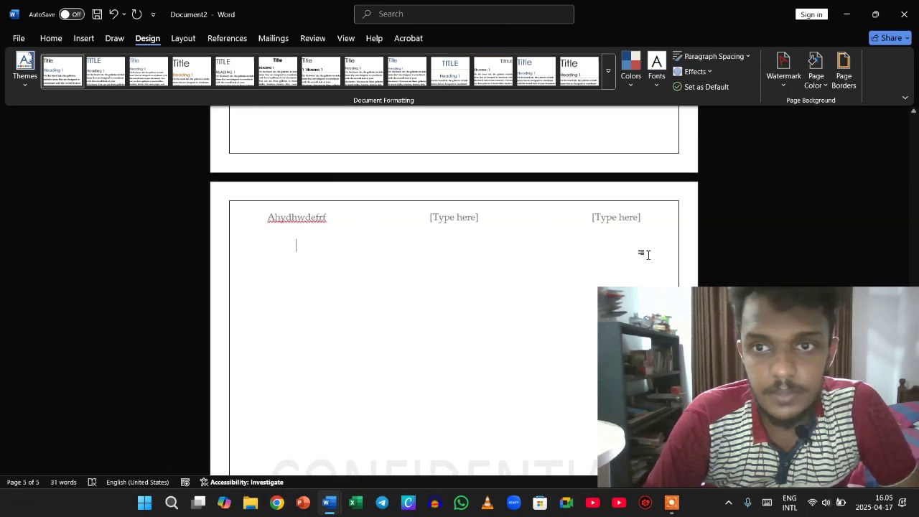
Step: Examine the bordered, watermarked pages and the preset page margins available for the document
scroll(371, 191, up, 4)
scroll(371, 192, down, 7)
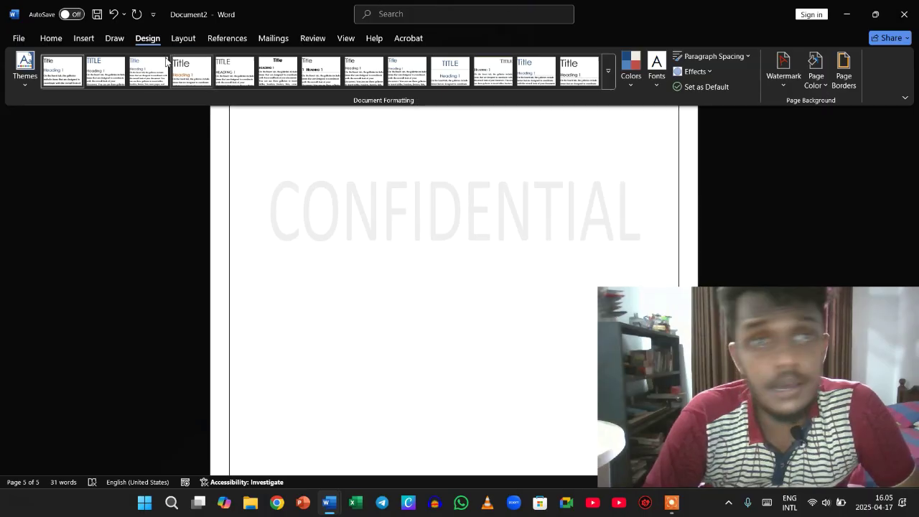
click(192, 39)
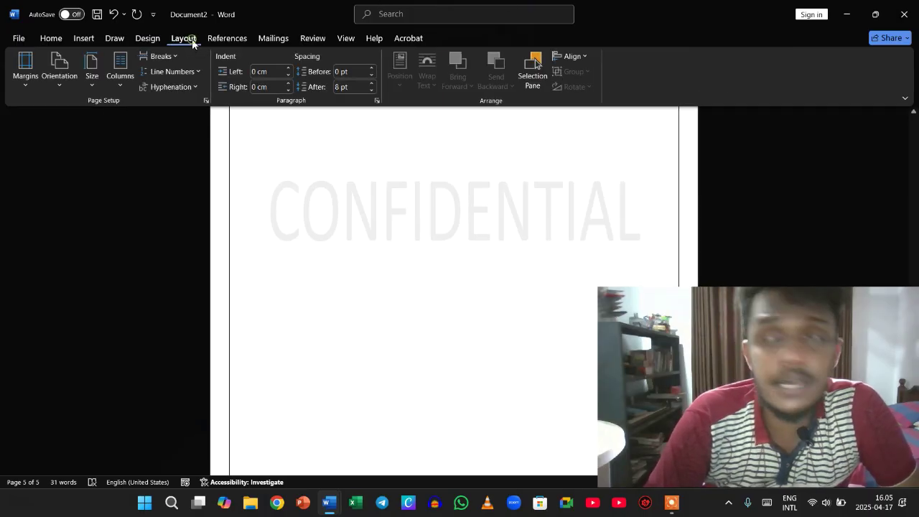
click(30, 86)
click(261, 207)
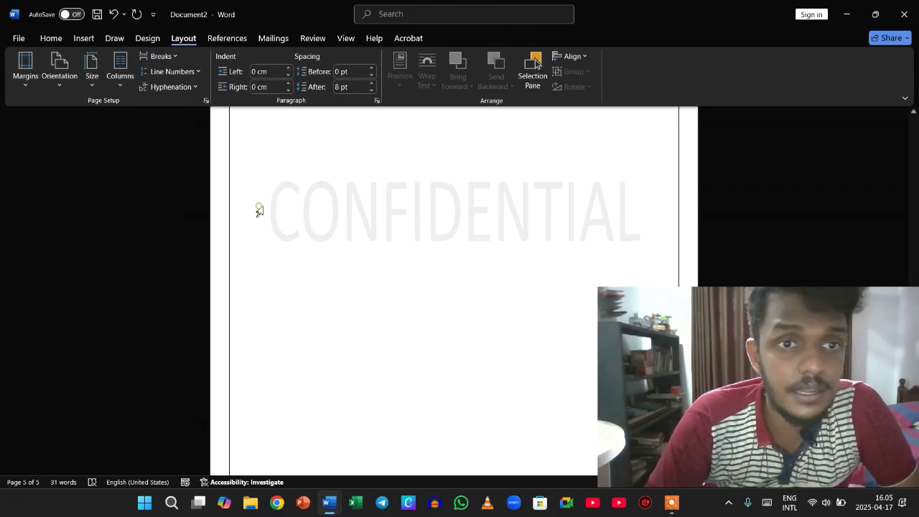
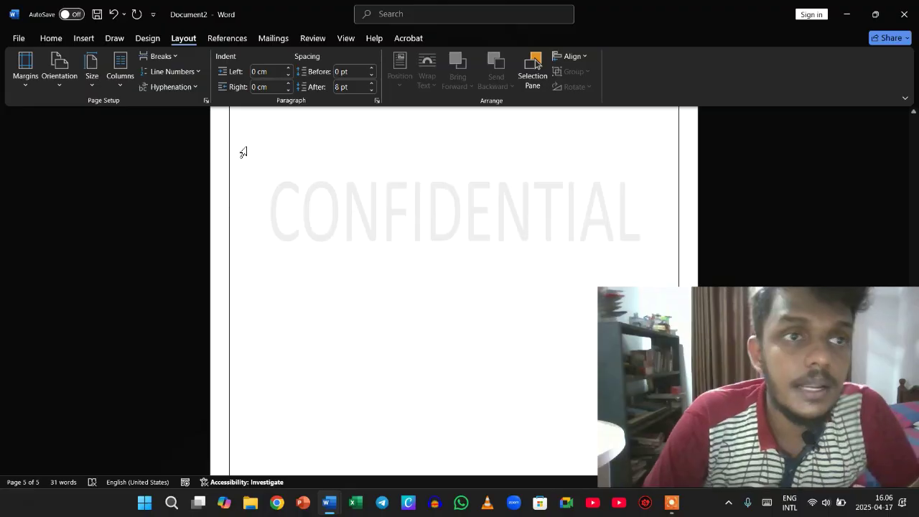
click(26, 83)
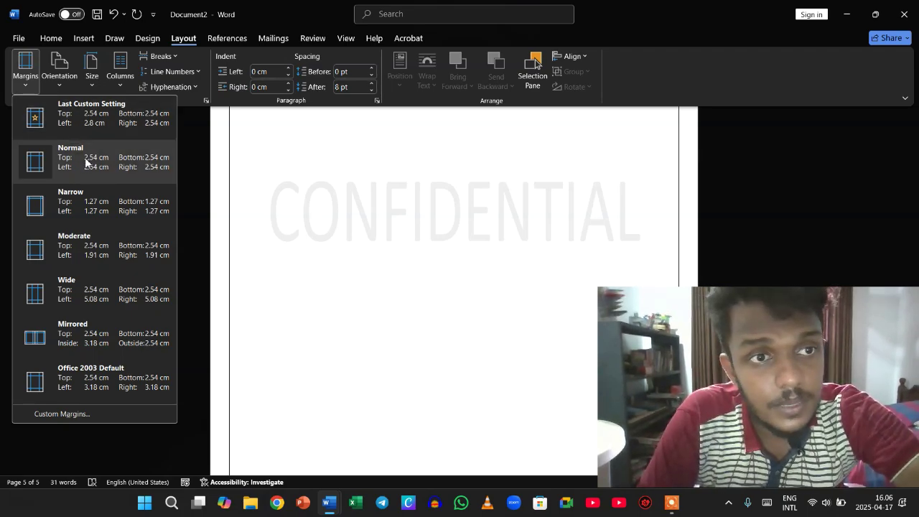
scroll(273, 212, up, 10)
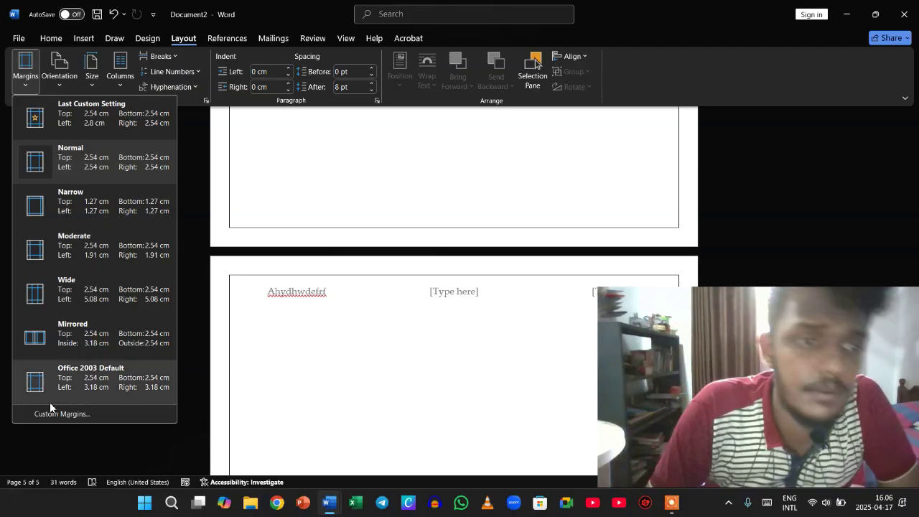
Step: Examine the margin, paper and layout settings of the page setup, including its Apply to options, and close it without changes
click(60, 421)
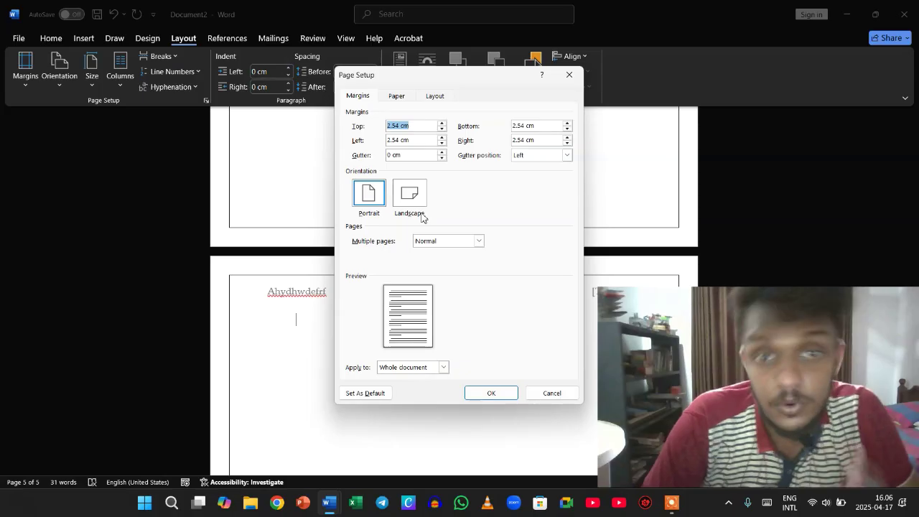
click(443, 369)
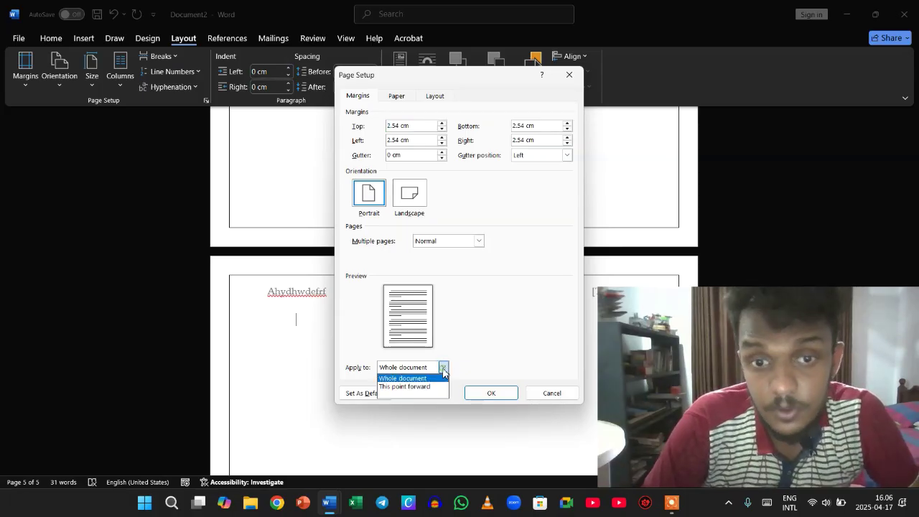
click(521, 371)
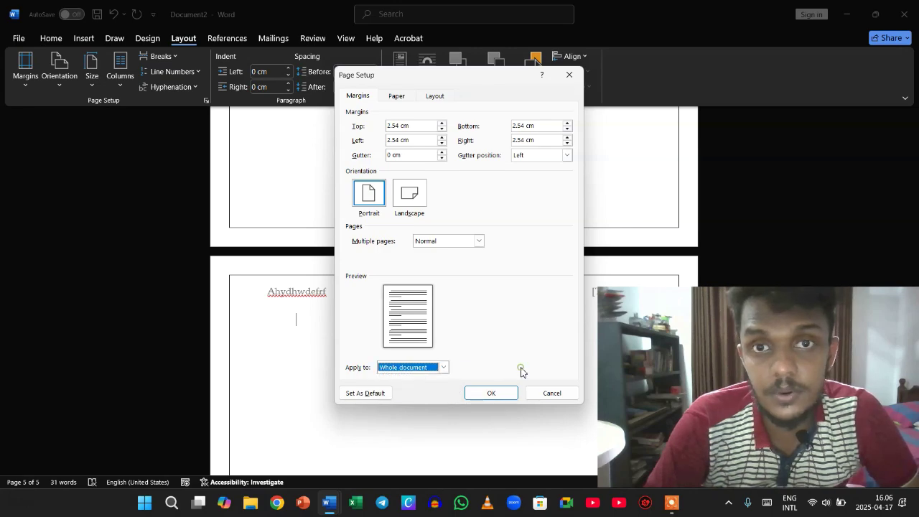
click(407, 96)
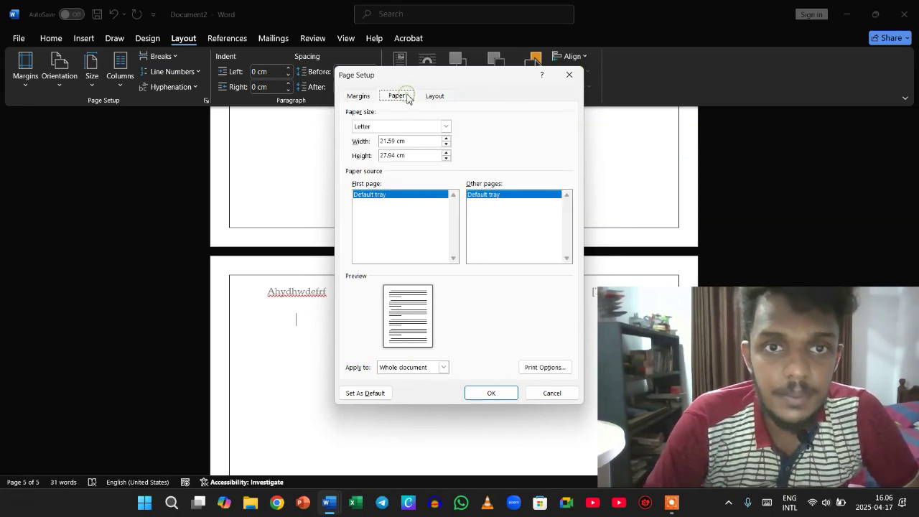
click(435, 97)
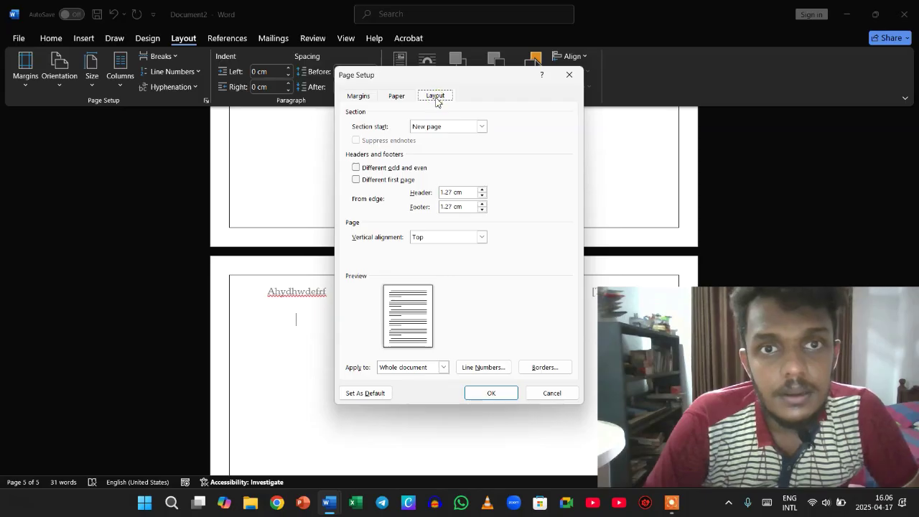
click(569, 76)
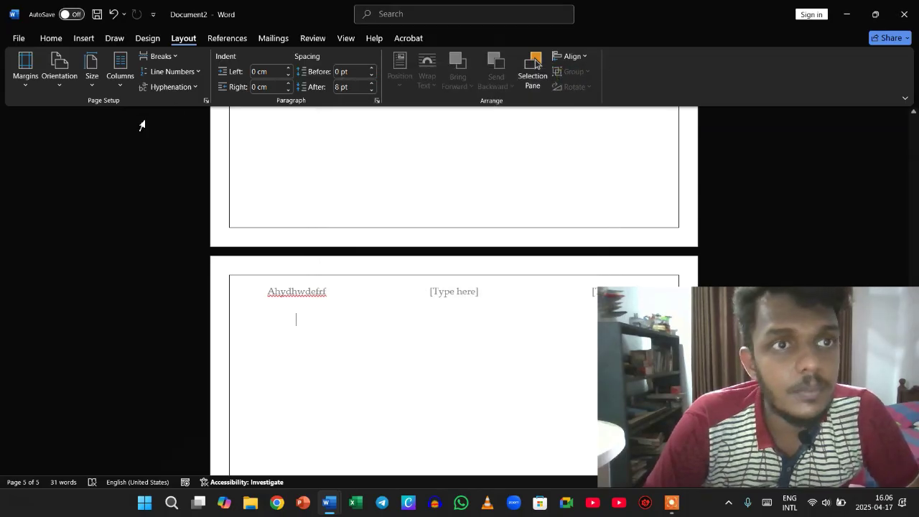
Step: Set the document's paper size to A4 (21 cm x 29.7 cm)
click(62, 81)
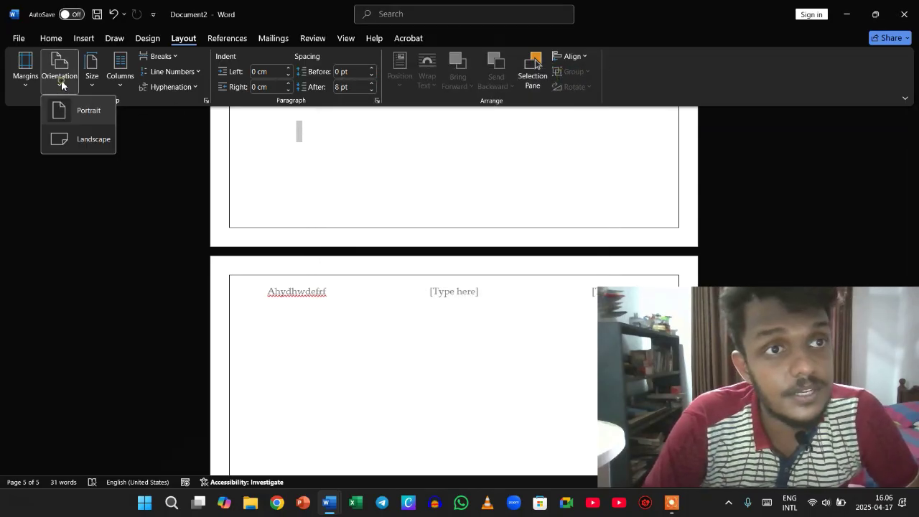
click(112, 237)
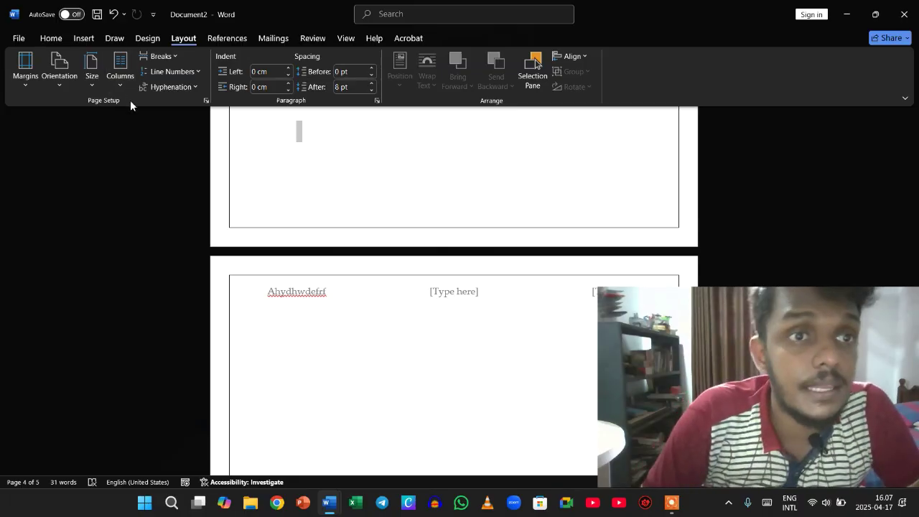
click(92, 85)
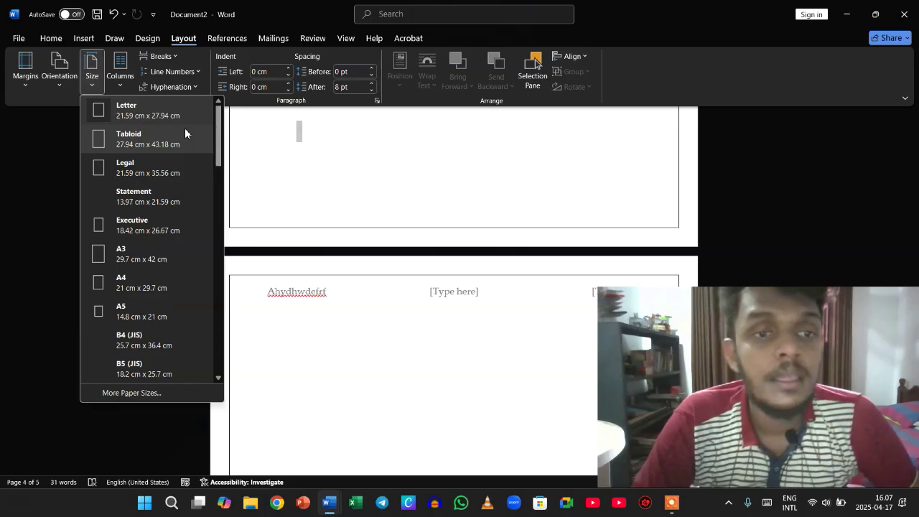
click(133, 287)
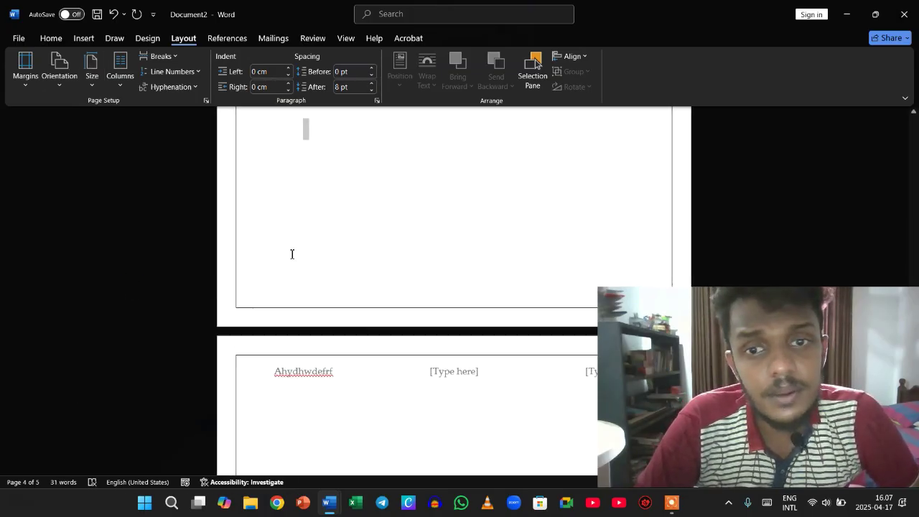
scroll(324, 262, up, 3)
scroll(325, 262, up, 2)
scroll(323, 262, down, 10)
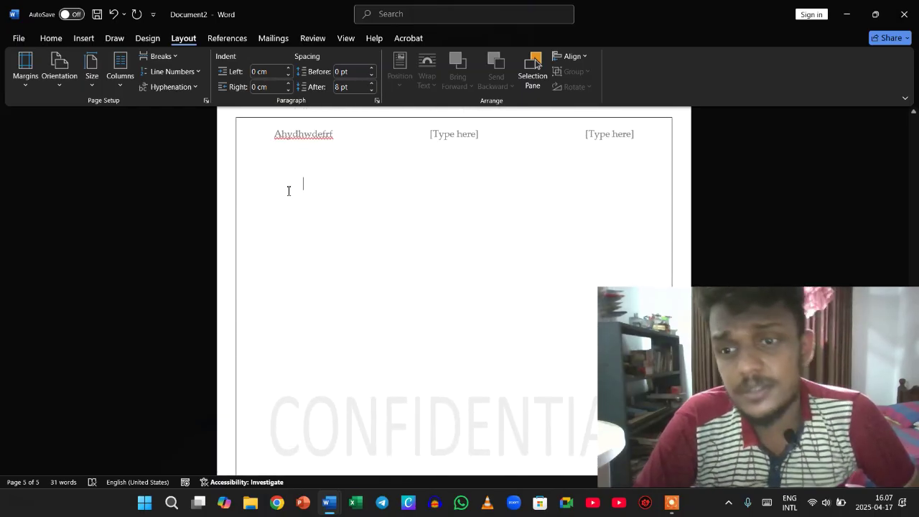
scroll(289, 191, down, 1)
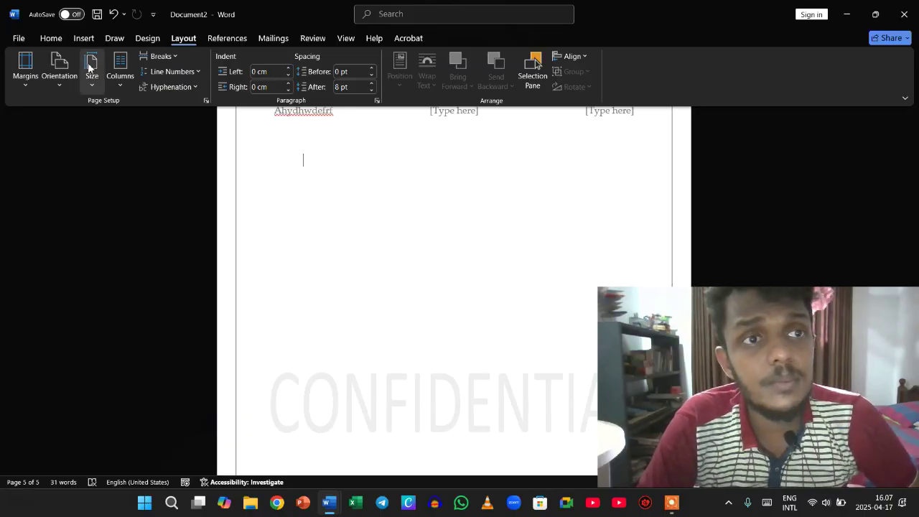
Step: Format the document's text in two columns
click(64, 83)
click(90, 85)
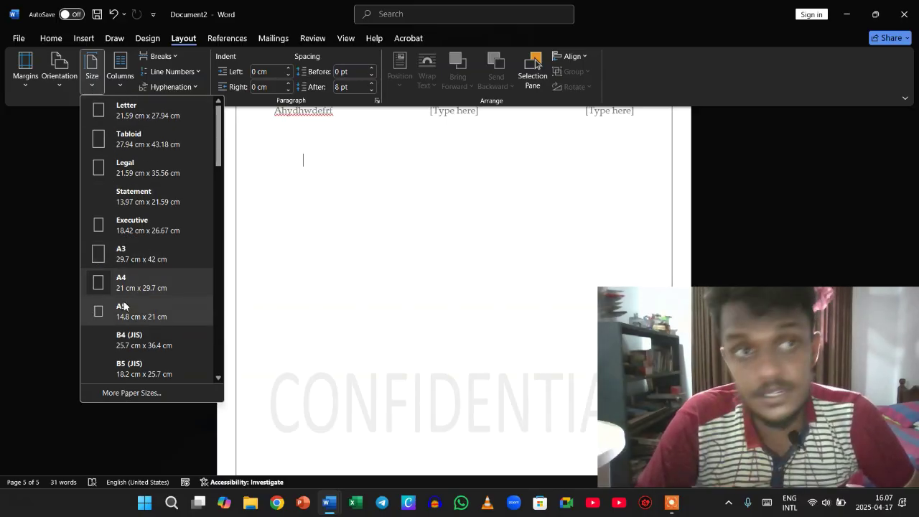
click(113, 79)
click(119, 79)
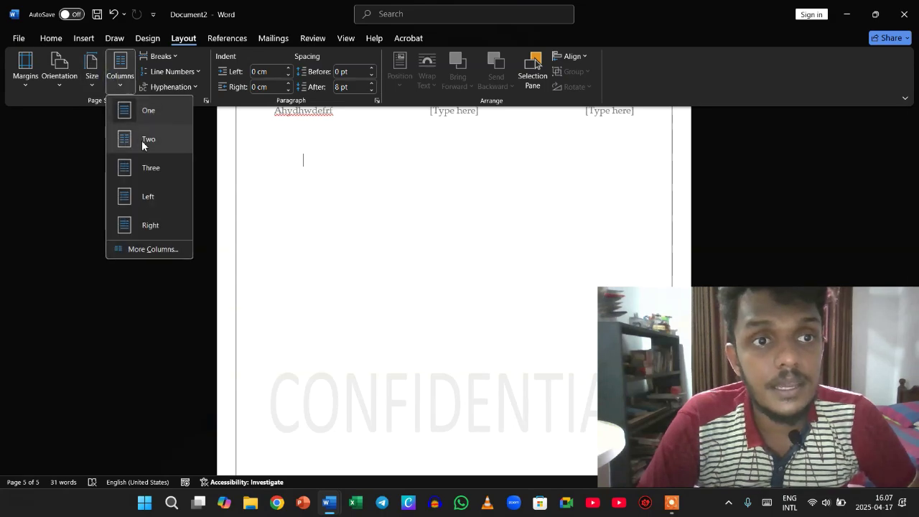
click(142, 143)
Step: Enter the sample text "ffduish" followed by several lines of repeated h's in the body of the last page
text(ffd)
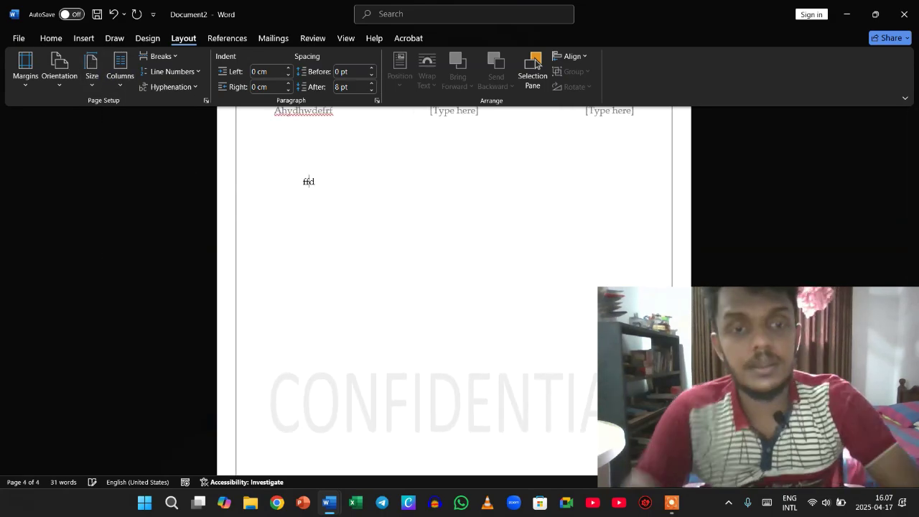
text(uishhhhhhhhhhhhhhhhhhhhhhhhh)
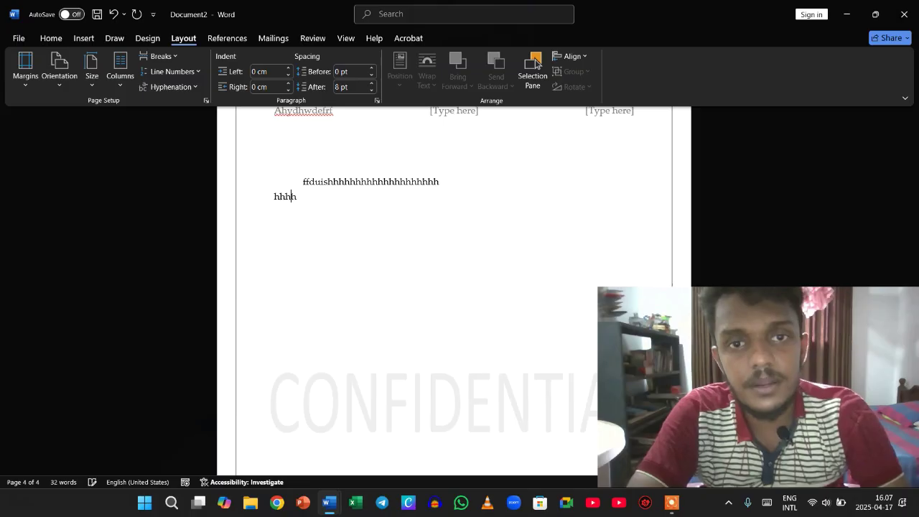
text(hhhhhhhhhhhhhhhhhhhhhhhhhhhhhhhhhhhhhhhhhhhhhhhhhhhhhhhhhhhhhhhhhhhhhhhhhhhhhhhhhhhhhhhhhhhhhhhhhhhhhh)
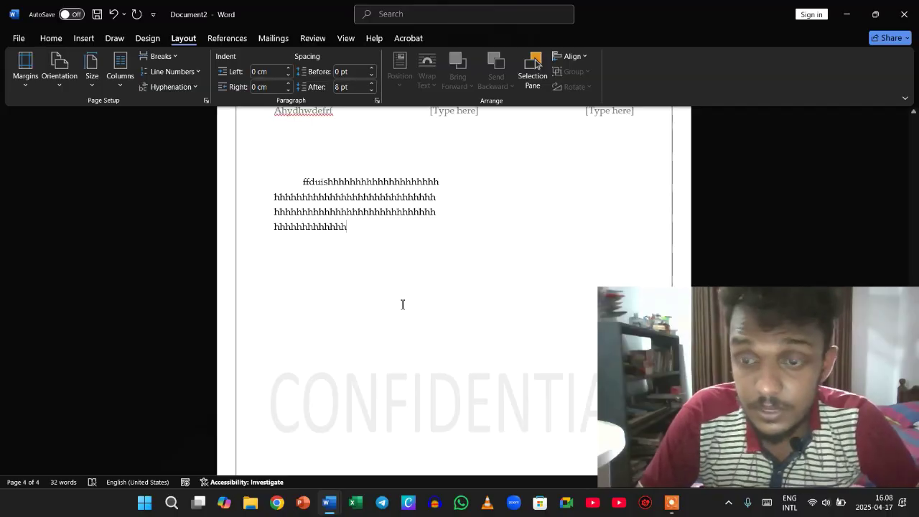
scroll(402, 304, down, 2)
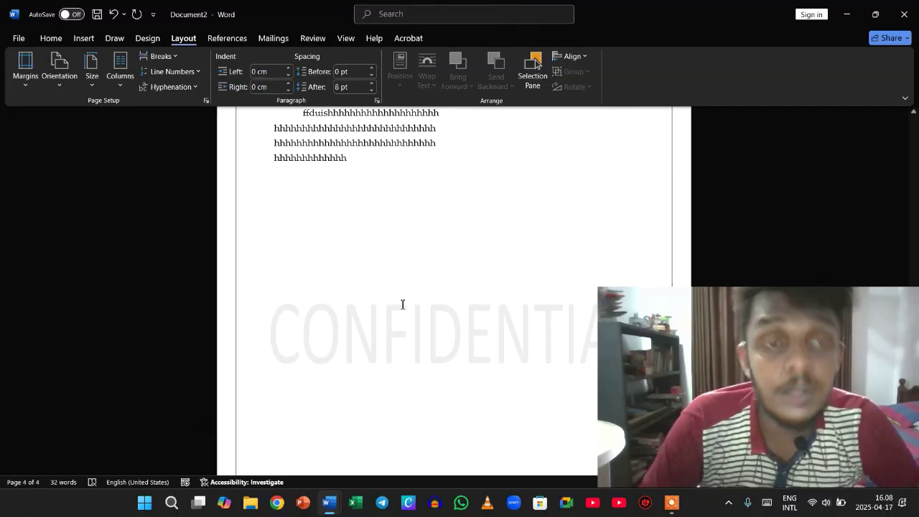
Step: Return the document's text to a single column
click(125, 79)
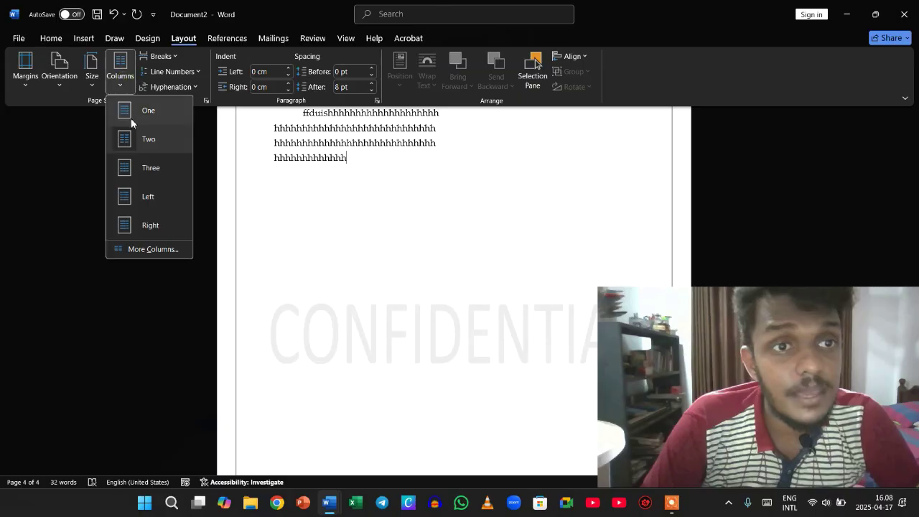
click(131, 119)
scroll(295, 232, down, 5)
scroll(296, 234, down, 1)
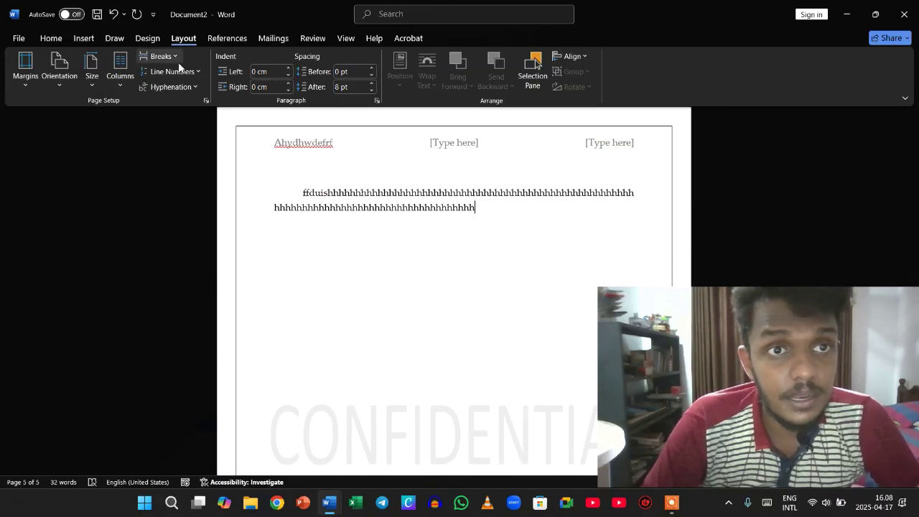
click(184, 89)
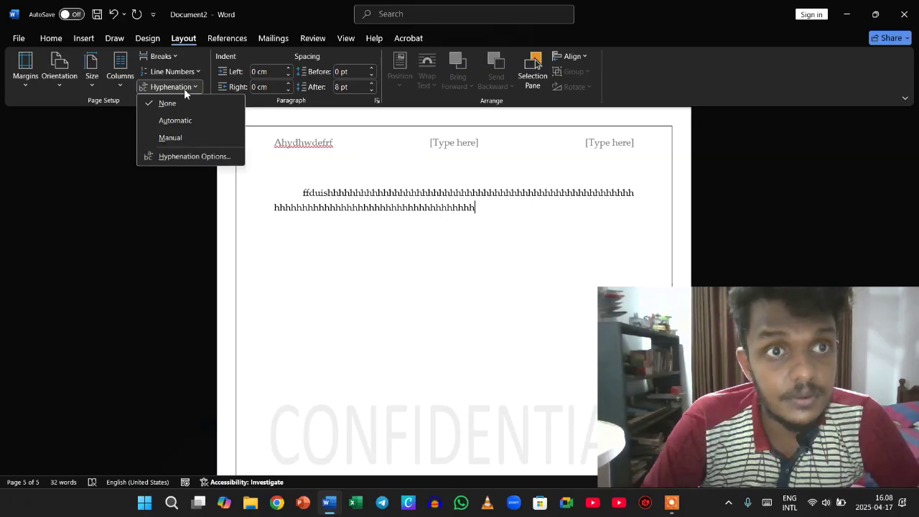
click(184, 89)
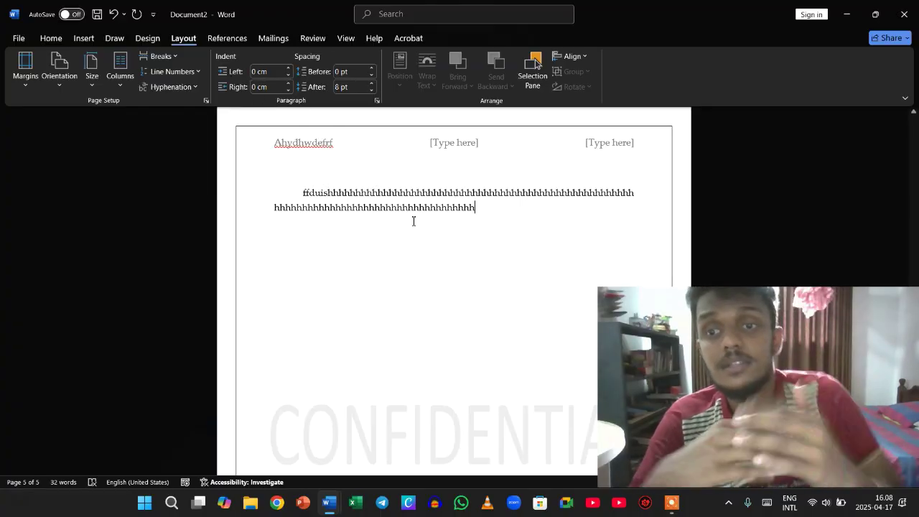
Step: Examine the referencing tools and look through the document's headings, including "Types of Ice cream" and "Vanila"
click(229, 40)
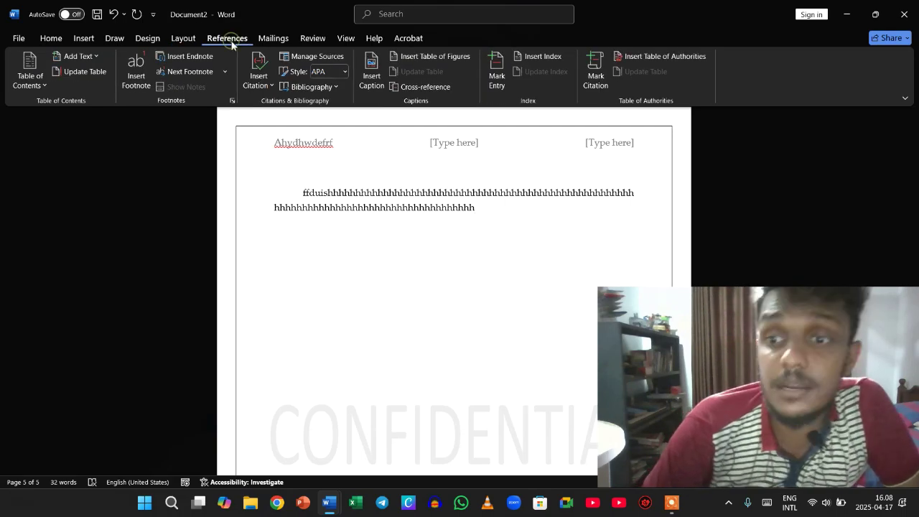
scroll(397, 221, up, 1)
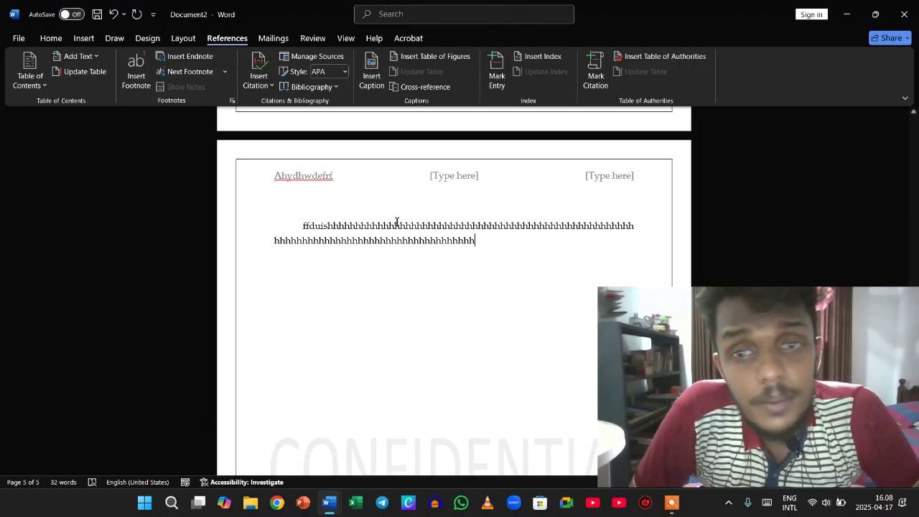
scroll(396, 222, up, 6)
scroll(396, 222, down, 4)
scroll(396, 222, up, 8)
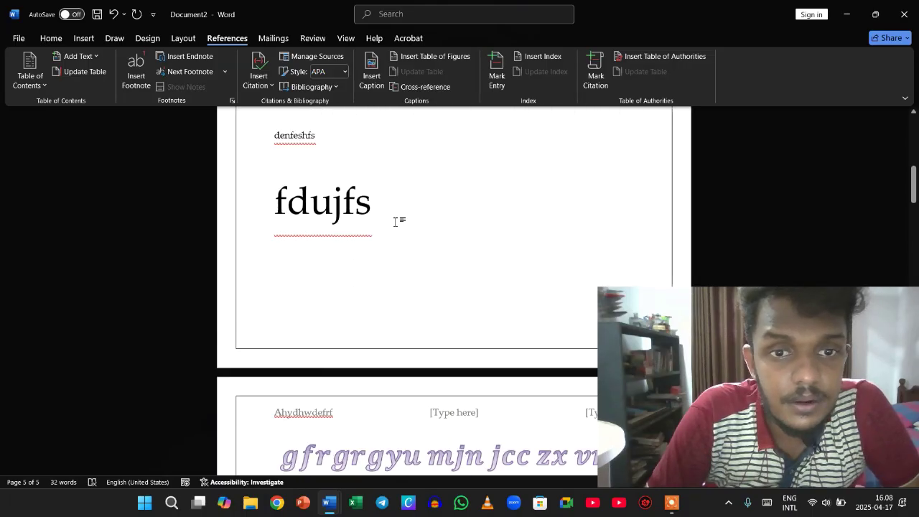
scroll(396, 222, down, 6)
scroll(397, 222, down, 1)
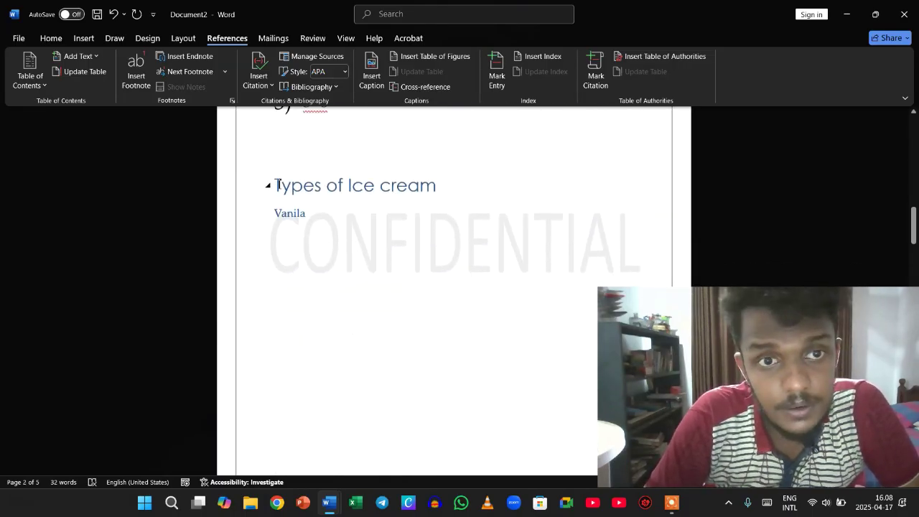
shift+click(309, 227)
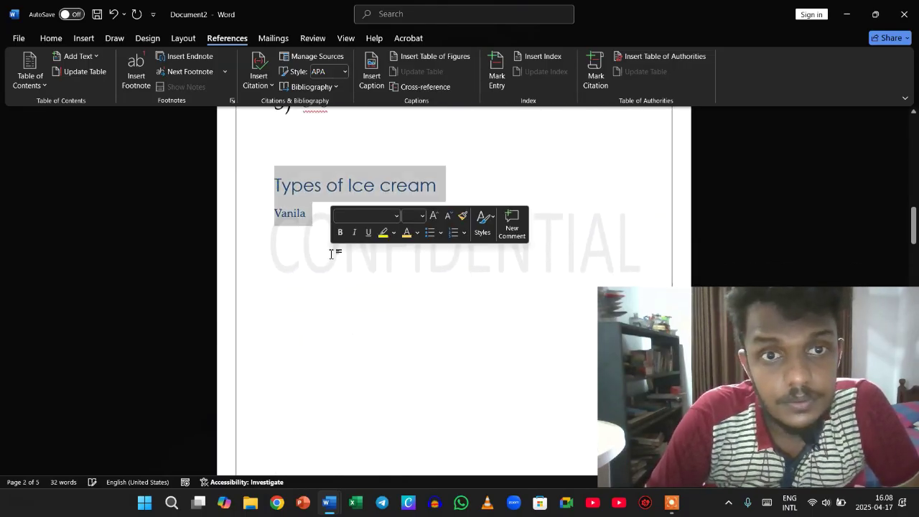
scroll(343, 320, down, 5)
click(343, 320)
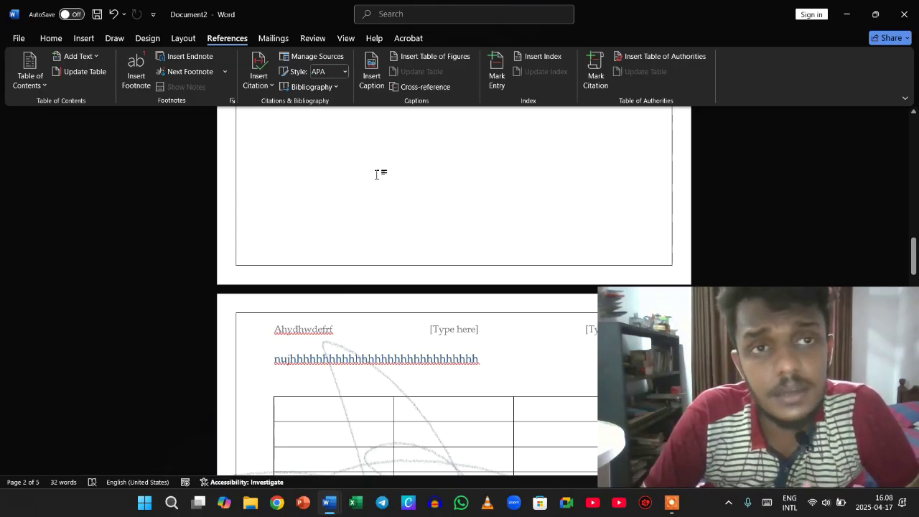
click(153, 39)
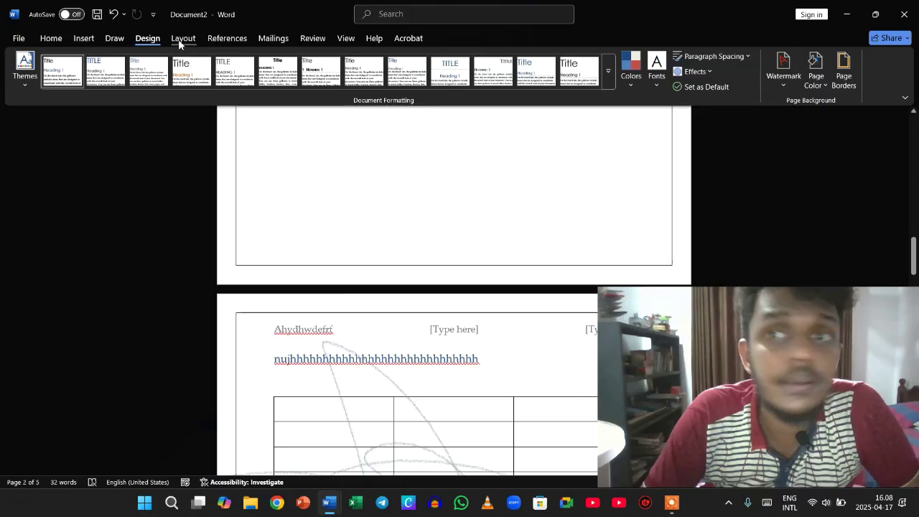
Step: Add page numbers at the bottom of the pages using the Plain Number 2 design and return to the document body
click(181, 42)
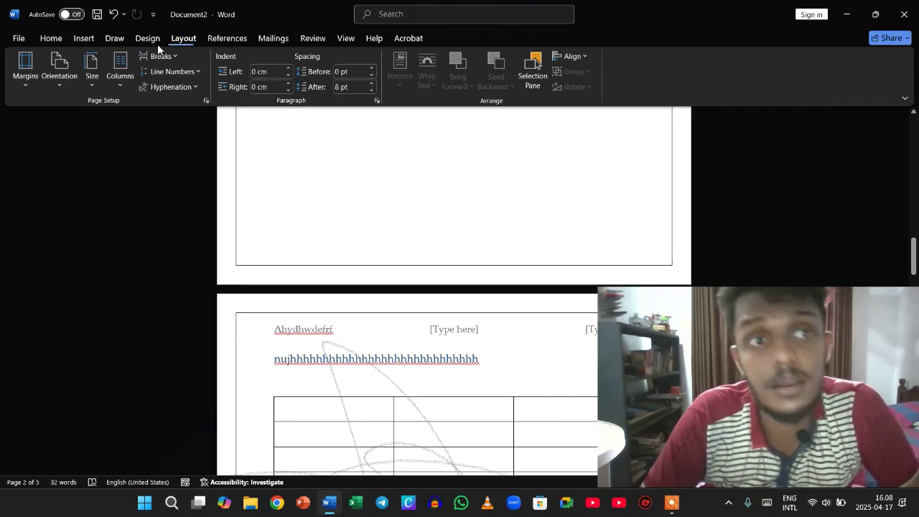
click(84, 40)
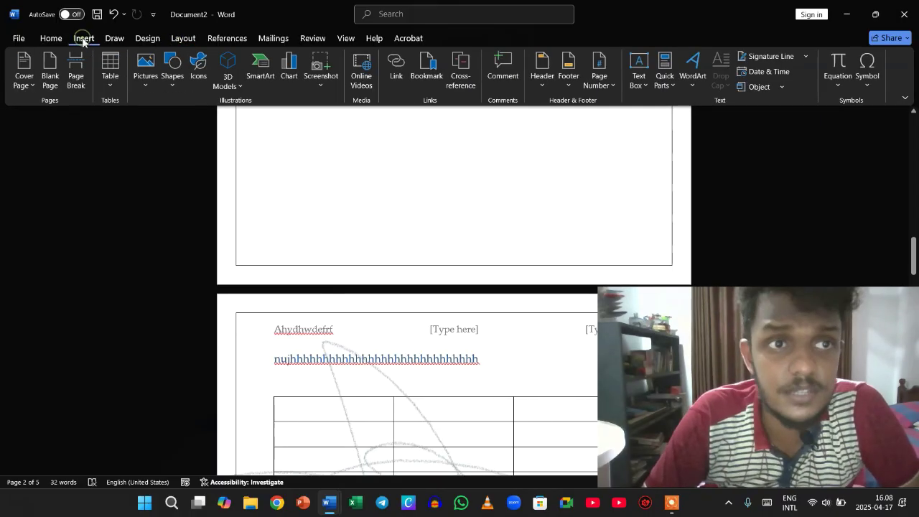
click(600, 81)
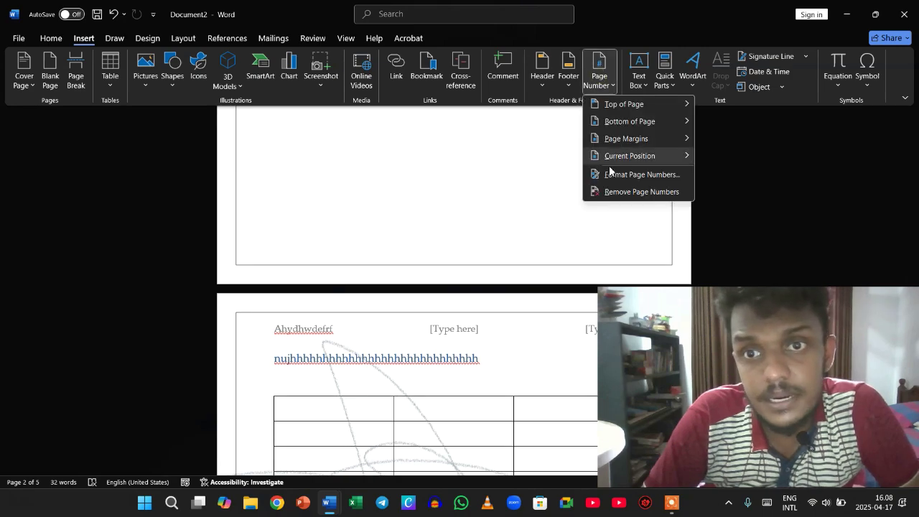
mouse_move(615, 122)
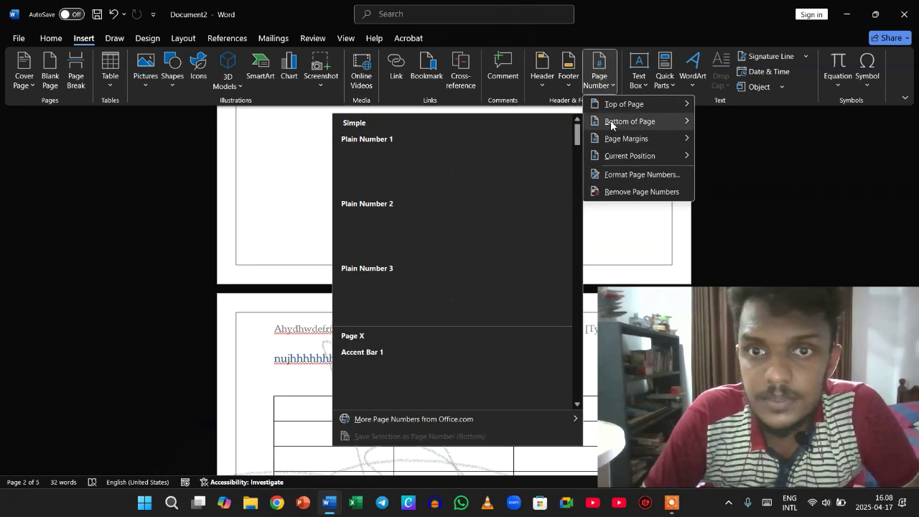
click(442, 236)
double_click(413, 239)
Step: Insert blank lines before the first line of the document so the existing text moves off the first page
scroll(414, 239, up, 8)
scroll(412, 239, up, 10)
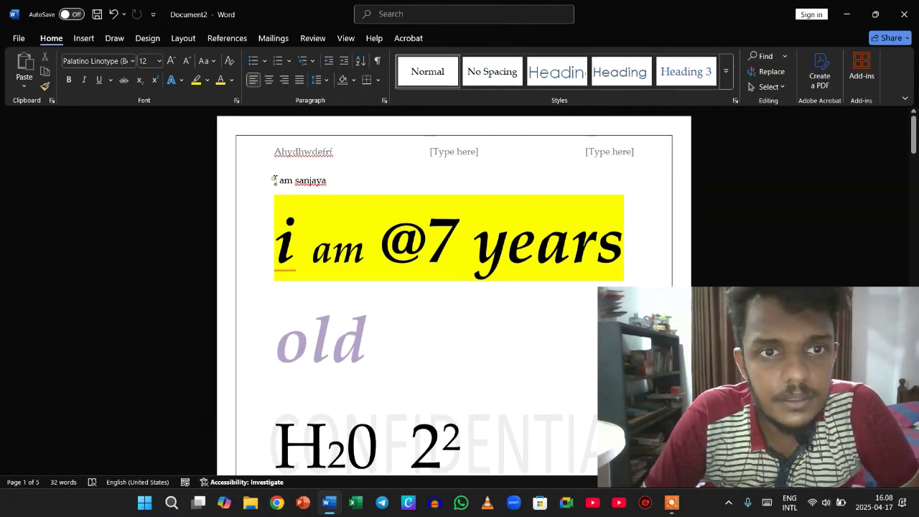
click(275, 181)
key(Return)
key(Return)
key(Return)
key(Return)
key(Return)
key(Return)
key(Return)
key(Return)
key(Return)
key(Return)
key(Return)
key(Return)
key(Return)
key(Return)
key(Return)
key(Return)
key(Return)
key(Return)
key(Return)
key(Return)
key(Return)
key(Return)
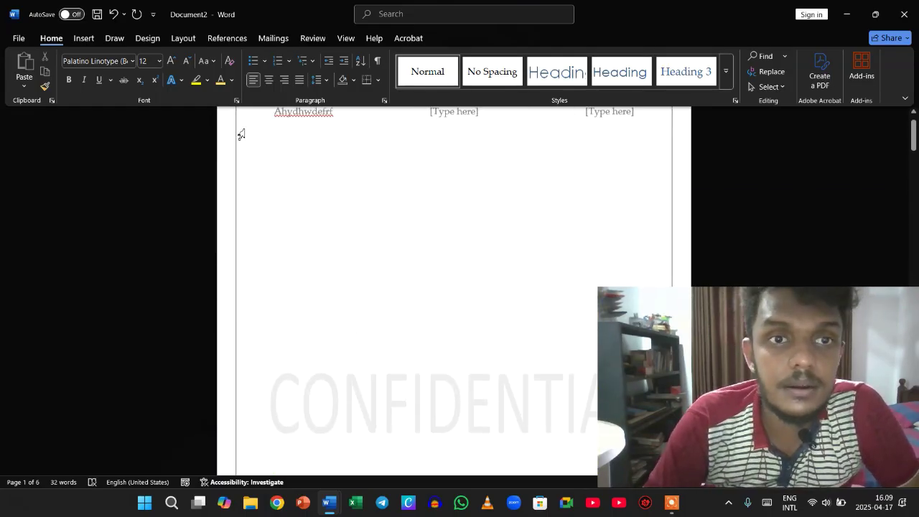
Step: Insert an Automatic Table 1 table of contents at the start of the empty first page
click(282, 129)
scroll(282, 129, up, 1)
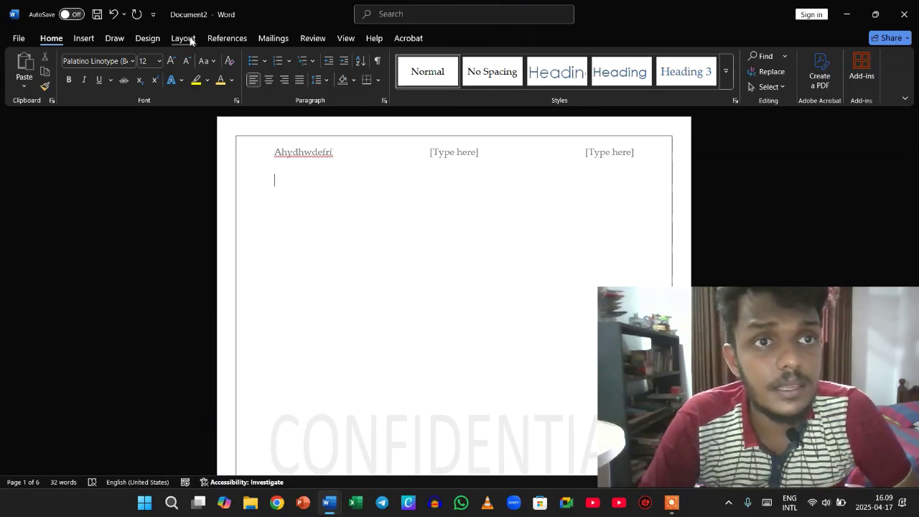
click(216, 38)
click(33, 80)
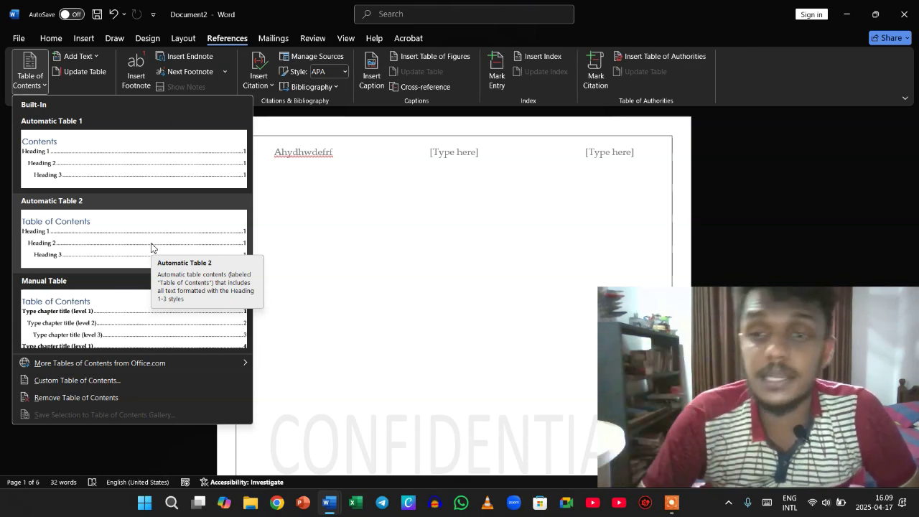
click(113, 154)
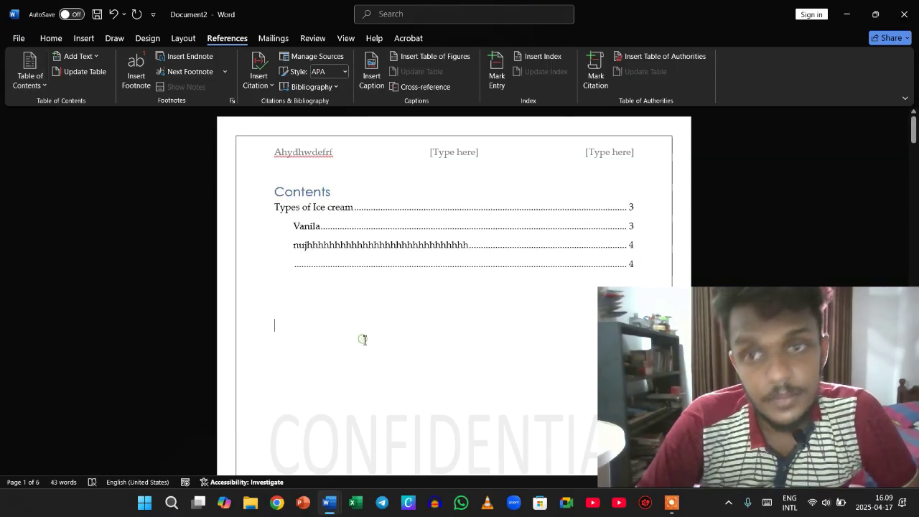
Step: Follow the "Vanila" link in the table of contents to its heading and return to the first page
scroll(365, 340, down, 2)
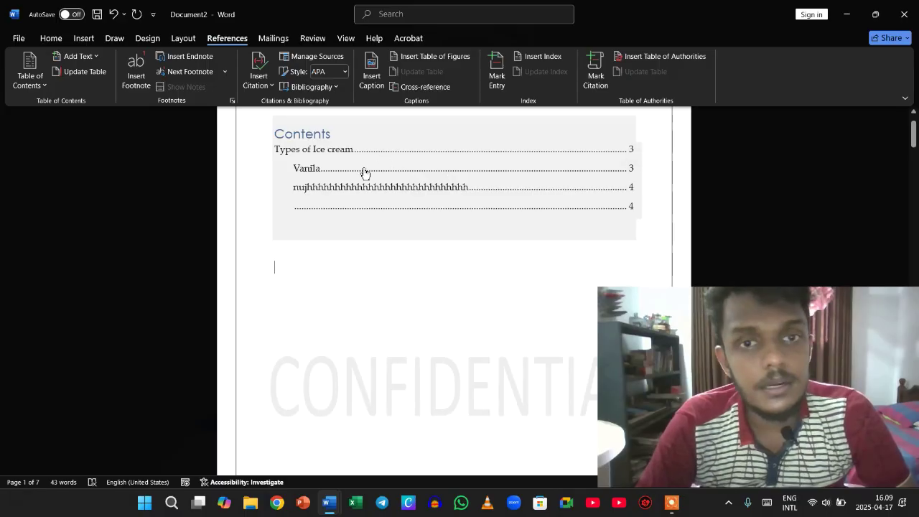
ctrl+click(312, 176)
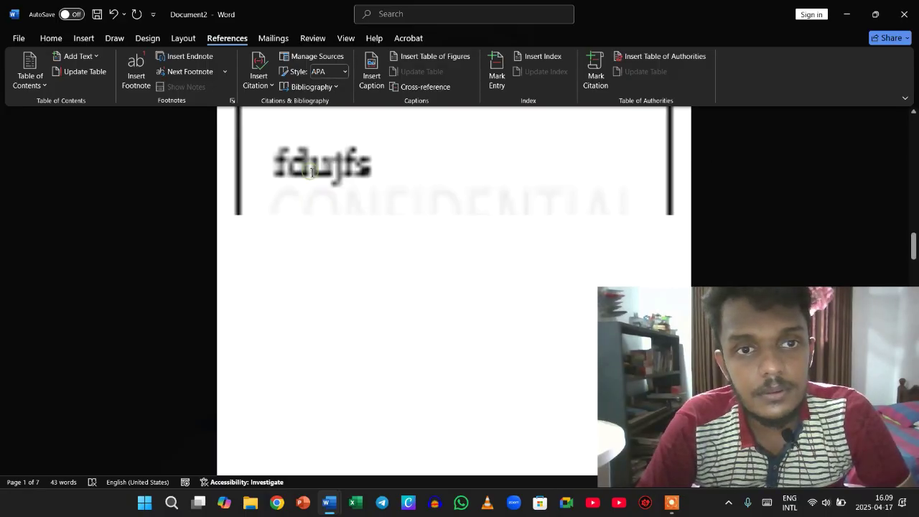
scroll(312, 172, up, 20)
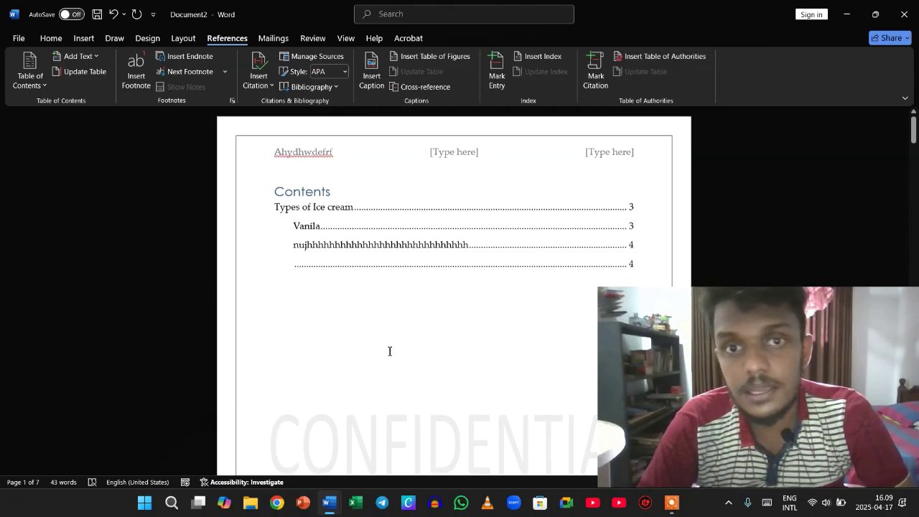
scroll(325, 397, down, 1)
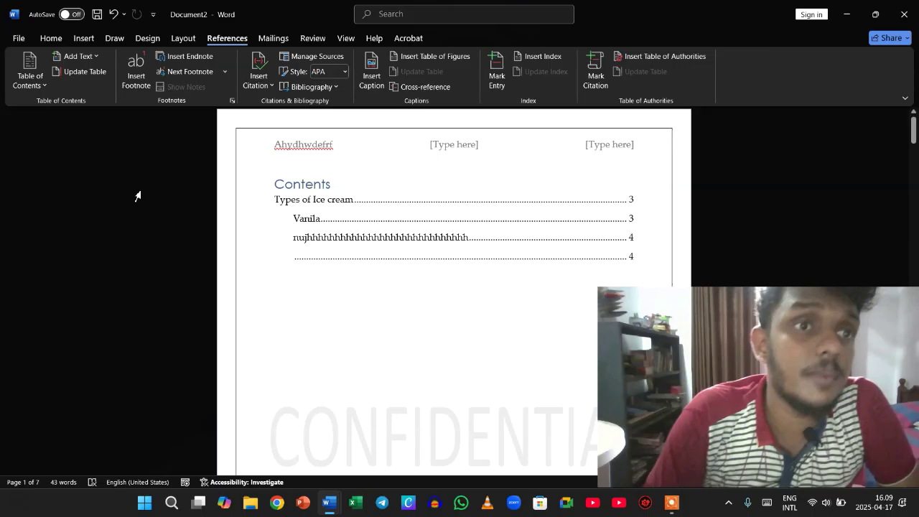
Step: Update the entire table of contents, including its entries and page numbers
click(80, 57)
click(36, 136)
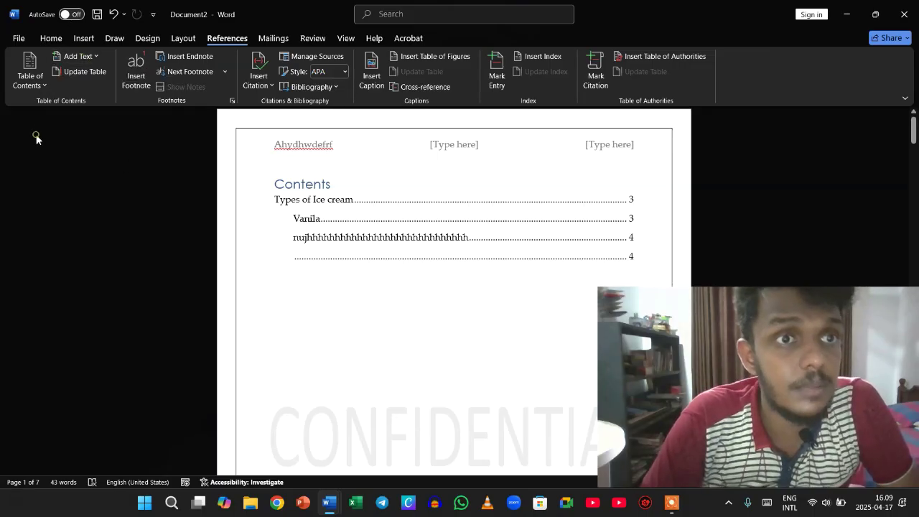
click(84, 71)
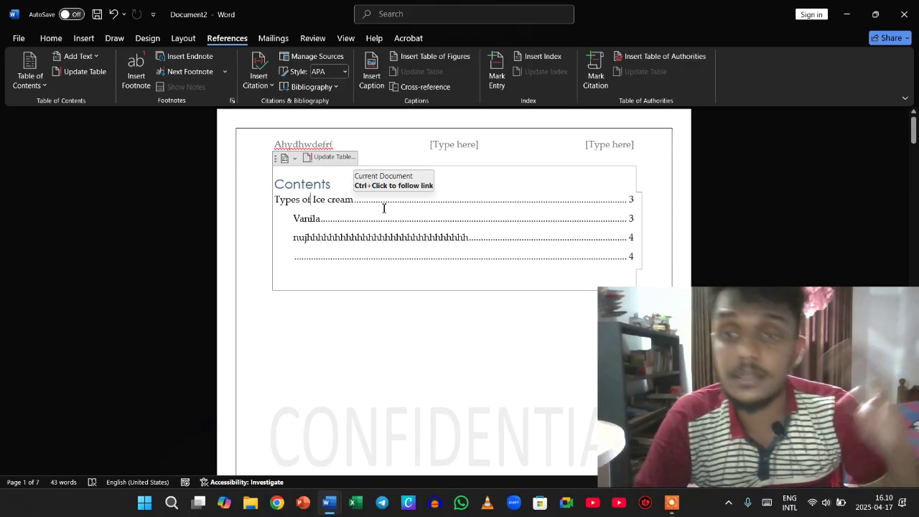
click(324, 157)
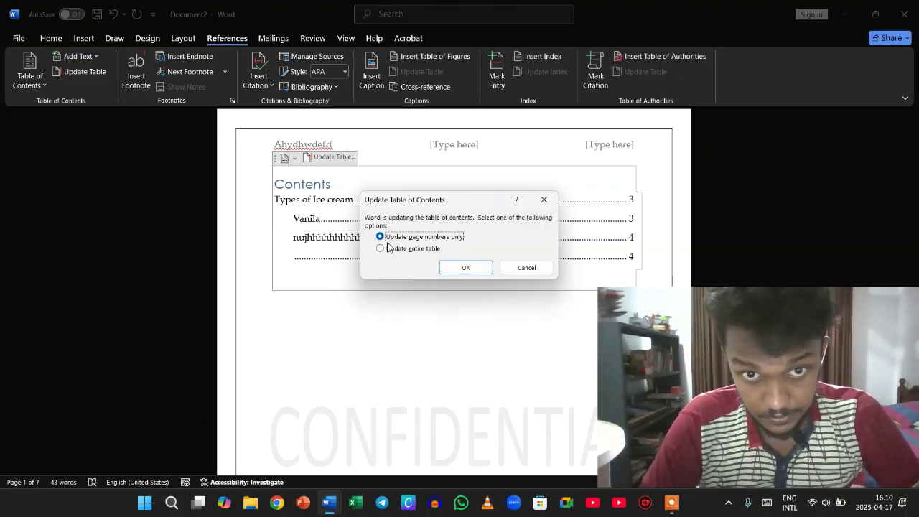
click(387, 249)
click(465, 267)
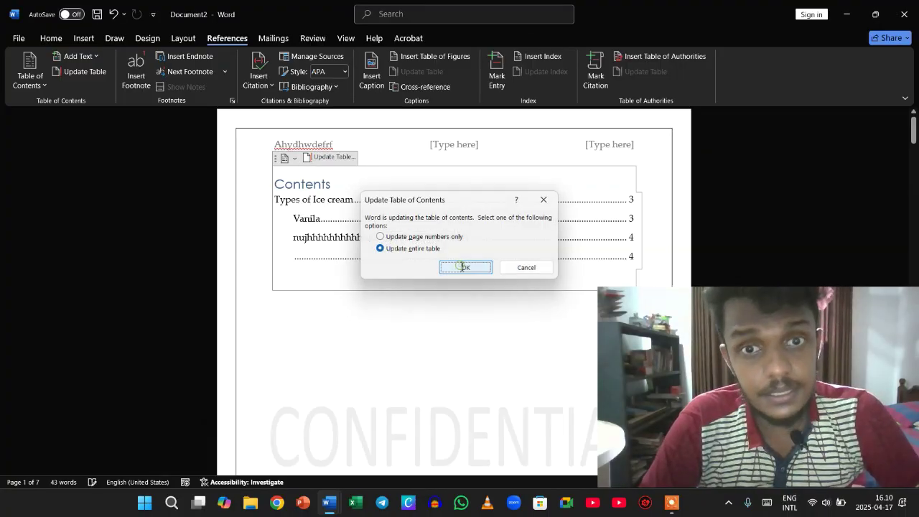
click(428, 316)
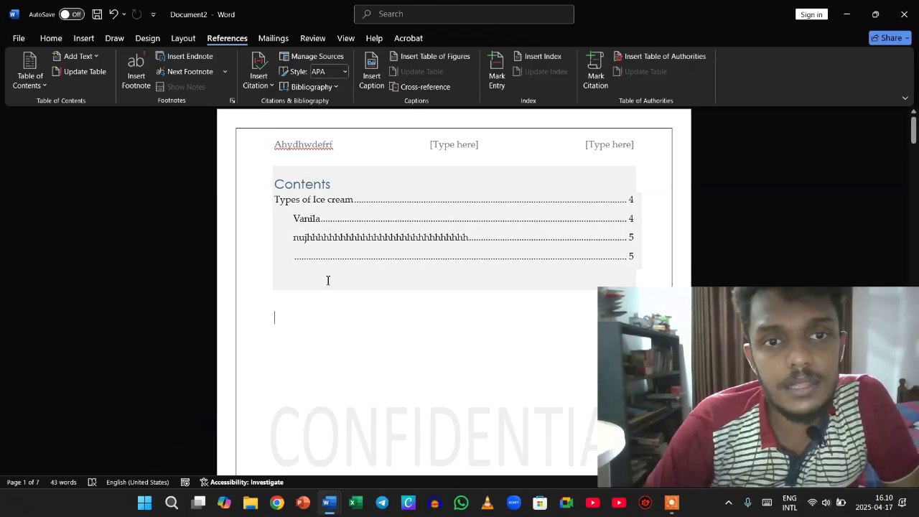
Step: Insert an endnote for the word "old" on page 2 and go back to its reference mark in the text
scroll(328, 278, down, 3)
scroll(329, 277, up, 2)
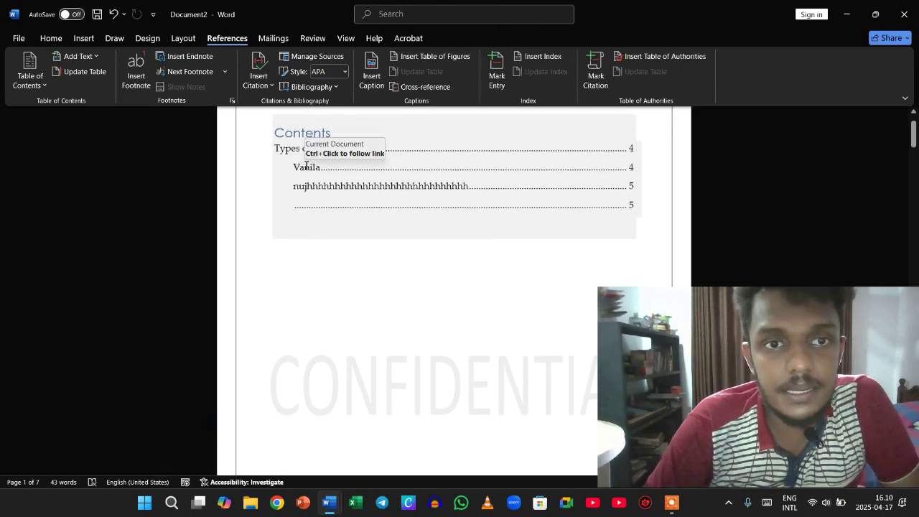
double_click(304, 144)
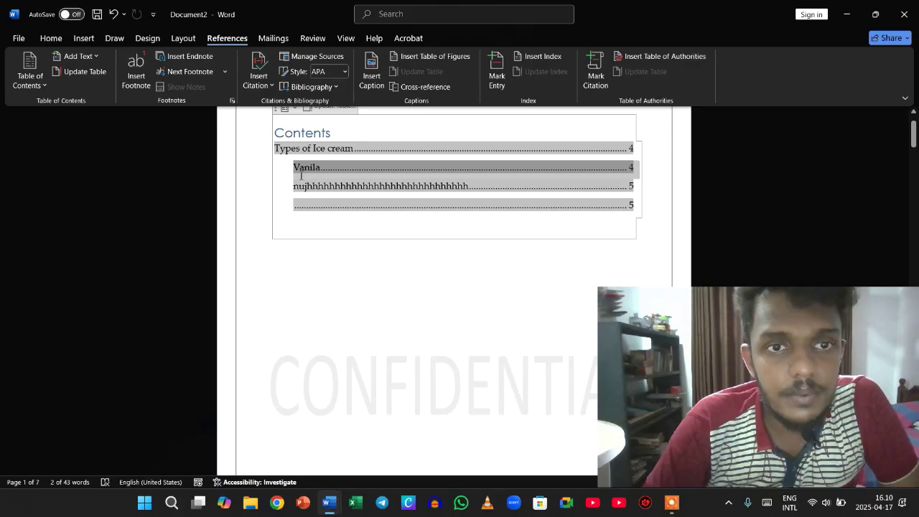
scroll(302, 175, up, 5)
scroll(302, 175, down, 7)
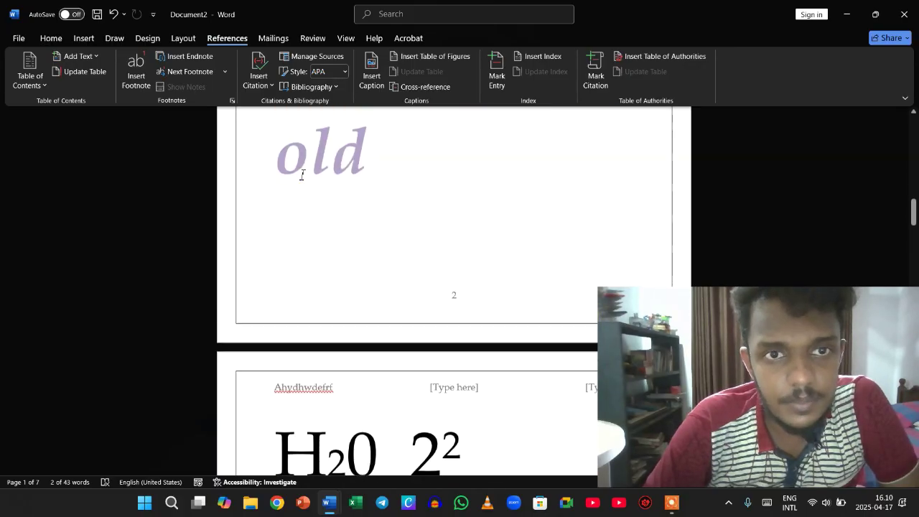
drag(285, 144, 374, 147)
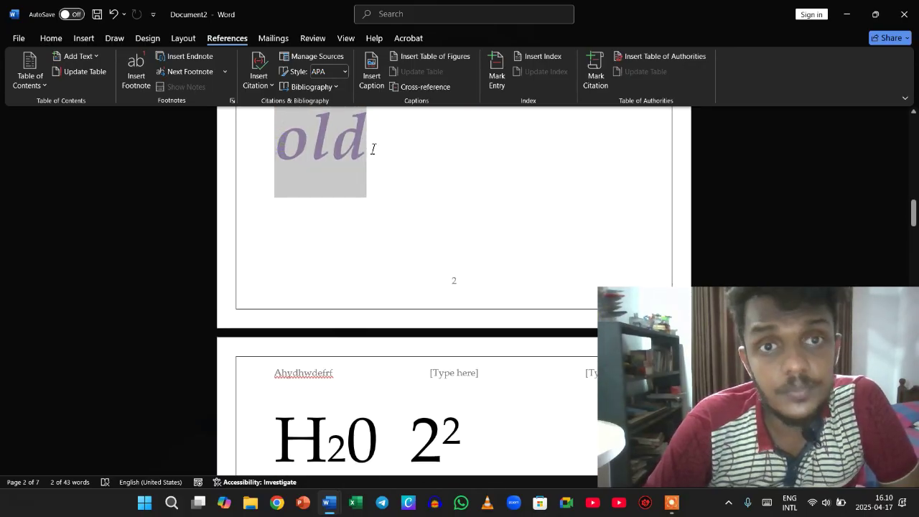
click(188, 56)
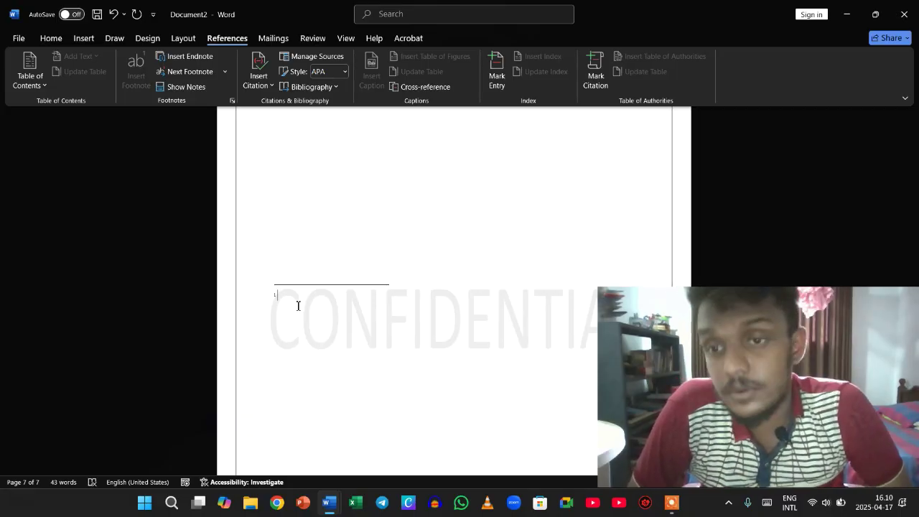
click(198, 71)
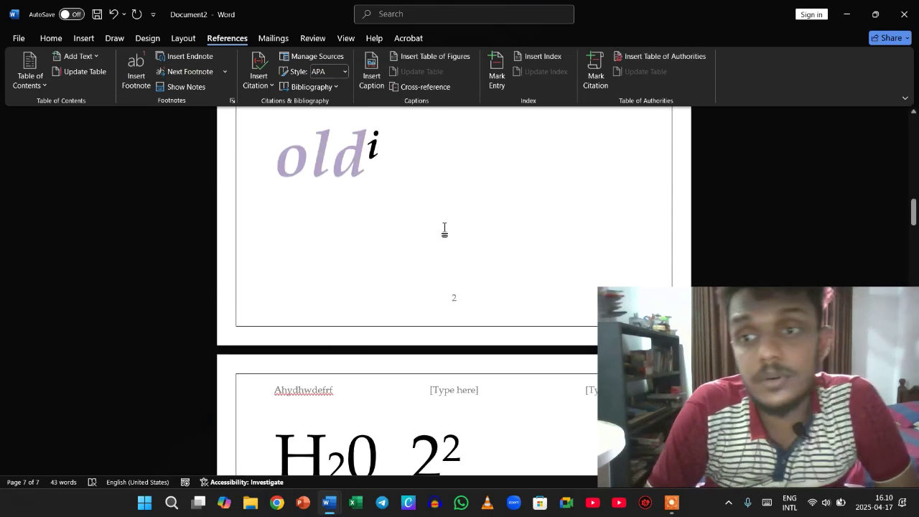
Step: Examine the endnote mark after "old", the options for inserting a citation, the citation styles and the built-in bibliography formats
scroll(445, 229, up, 2)
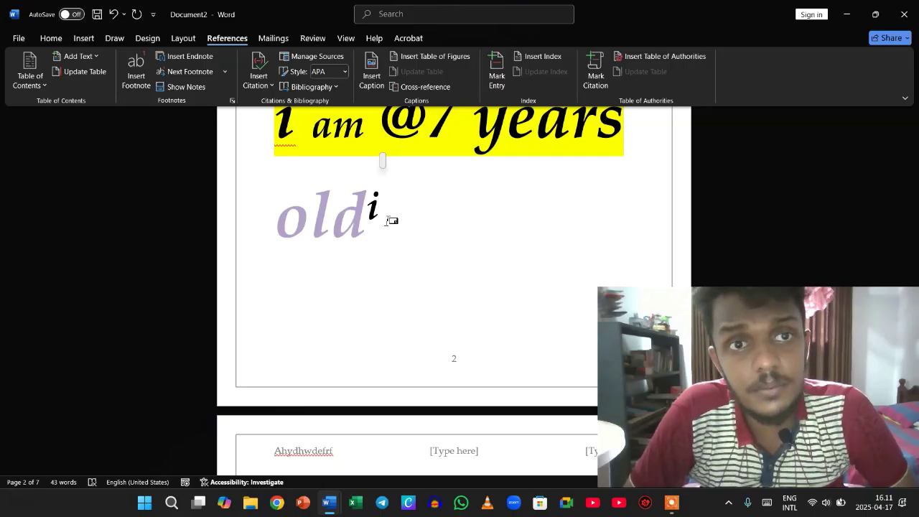
drag(392, 220, 369, 370)
scroll(370, 369, down, 5)
scroll(369, 366, up, 2)
scroll(369, 365, down, 10)
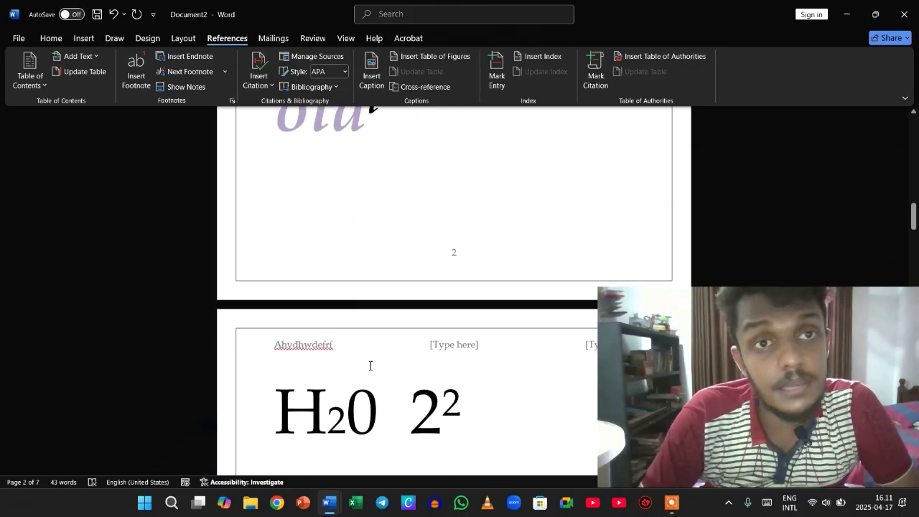
click(258, 81)
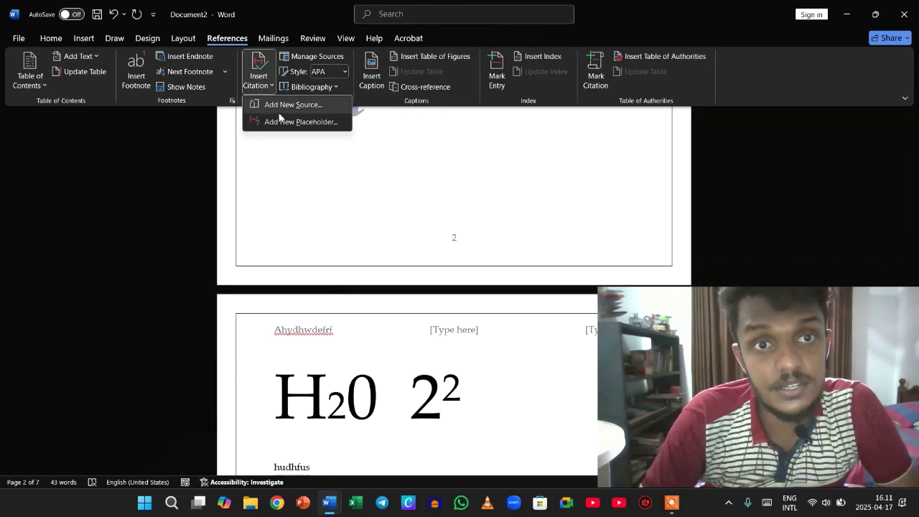
click(285, 149)
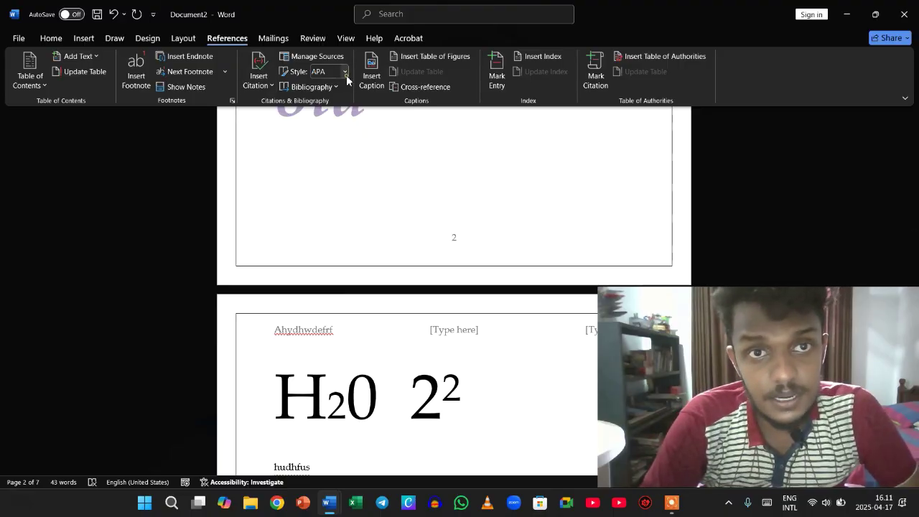
click(345, 73)
click(266, 124)
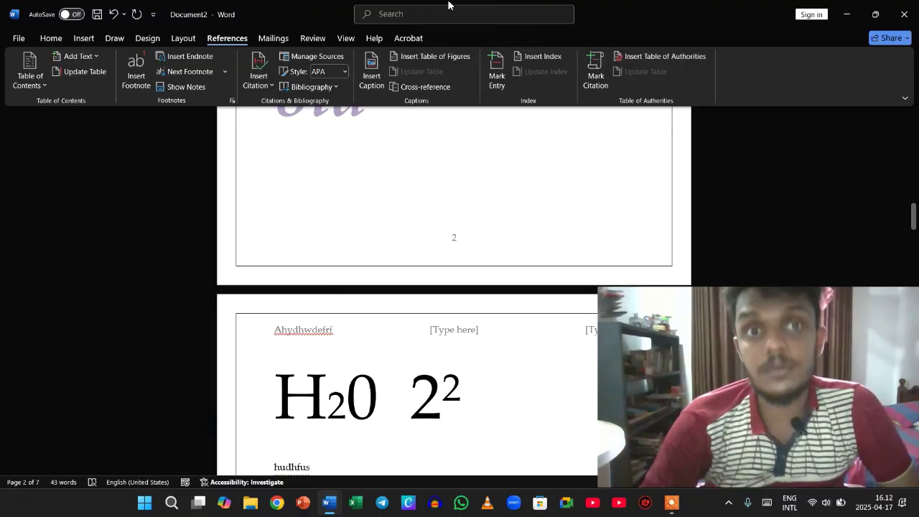
click(346, 72)
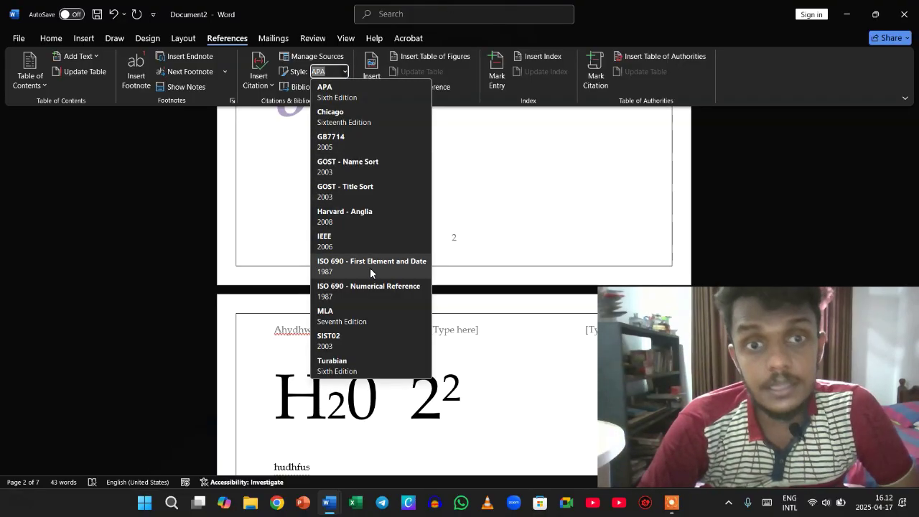
click(510, 282)
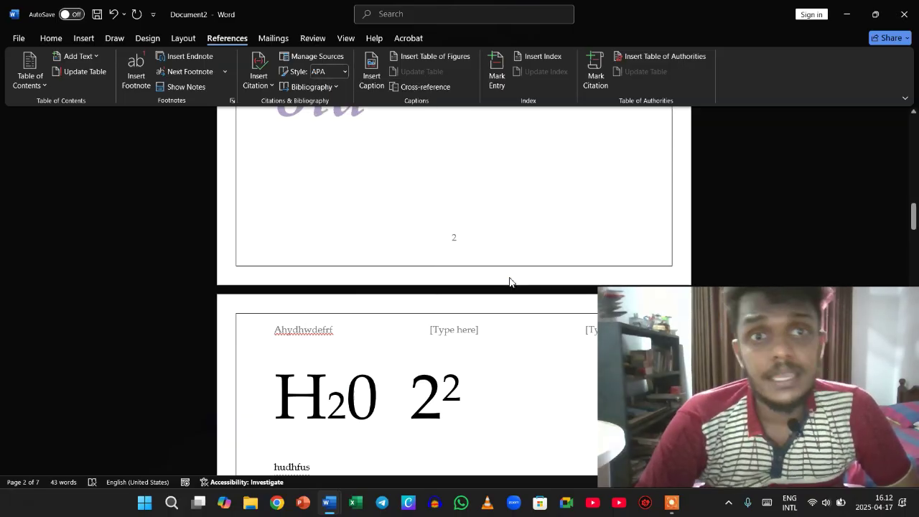
click(335, 87)
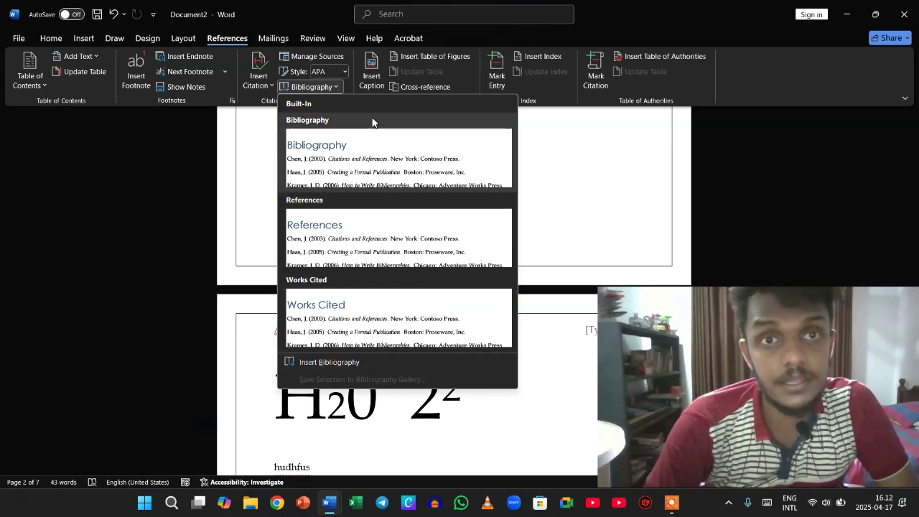
Step: Insert the caption "Figure 1" with the Figure label on page 2, and bring up the mailing tools
click(362, 84)
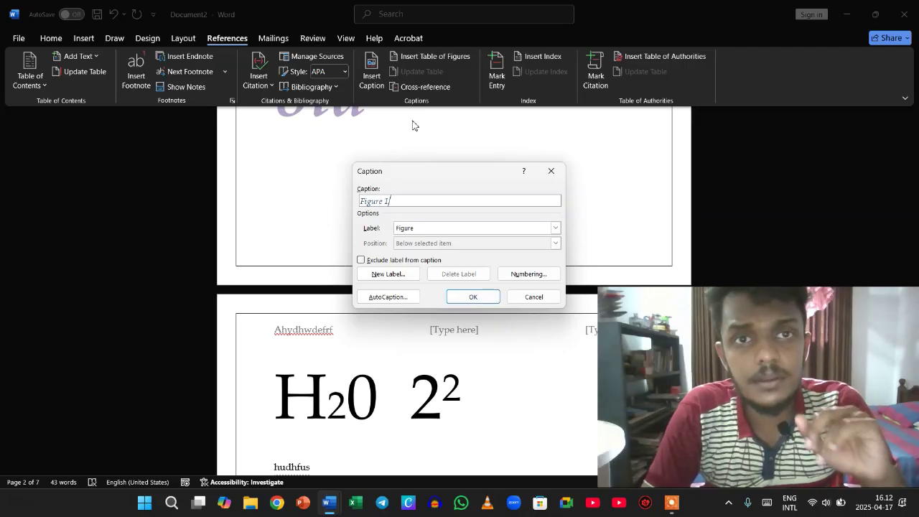
click(482, 298)
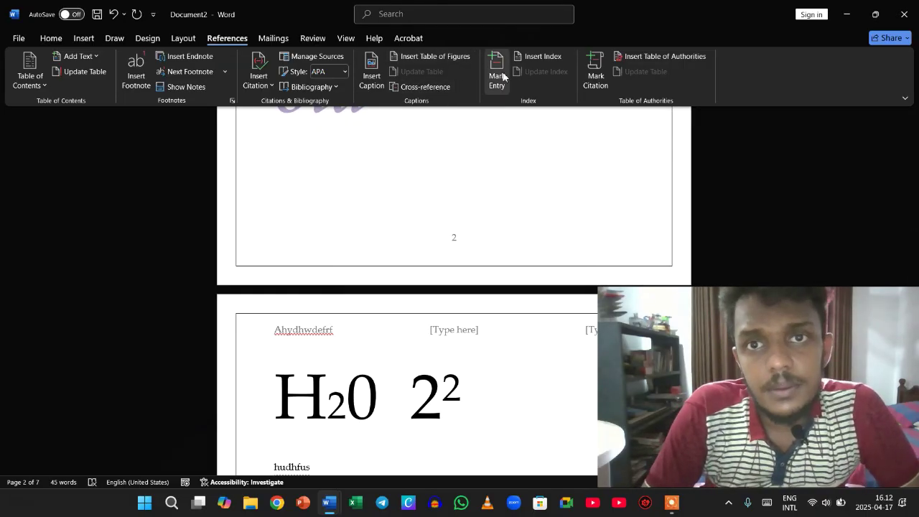
click(272, 39)
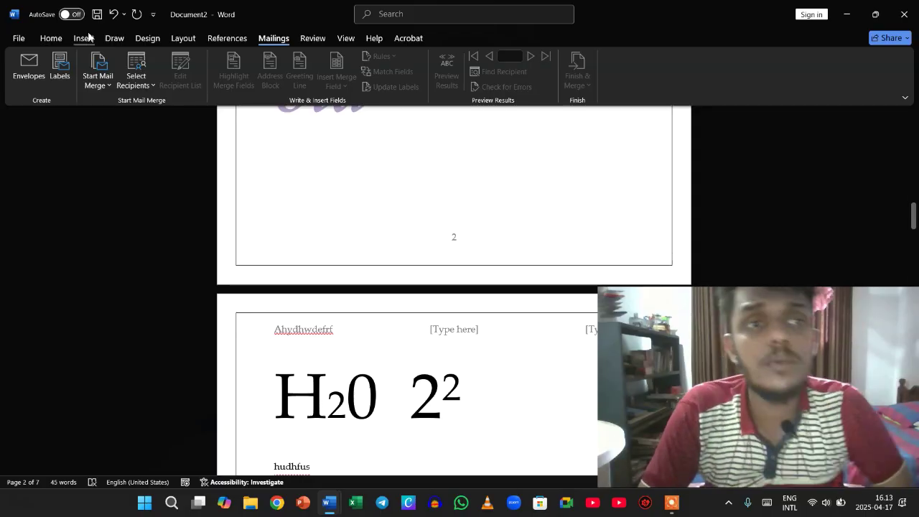
Step: Start a Letters mail merge for the document and open the step-by-step Mail Merge wizard
click(101, 79)
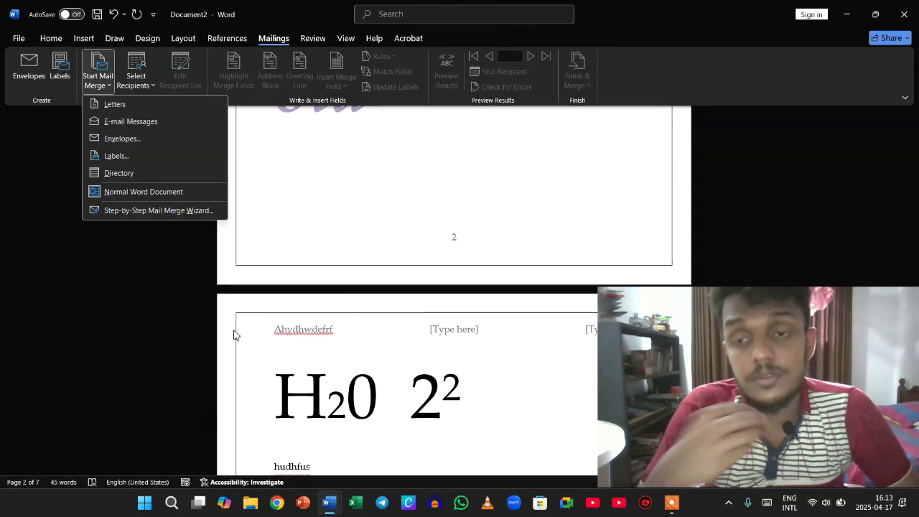
click(97, 265)
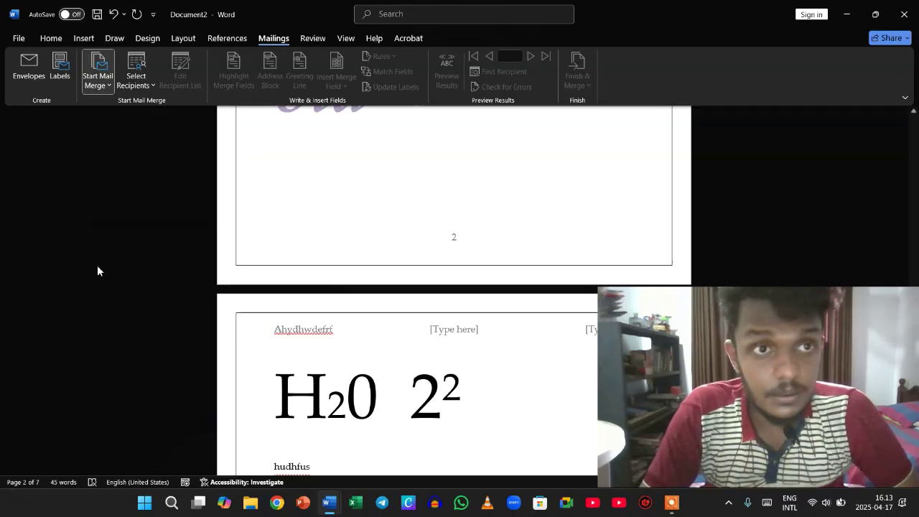
click(104, 82)
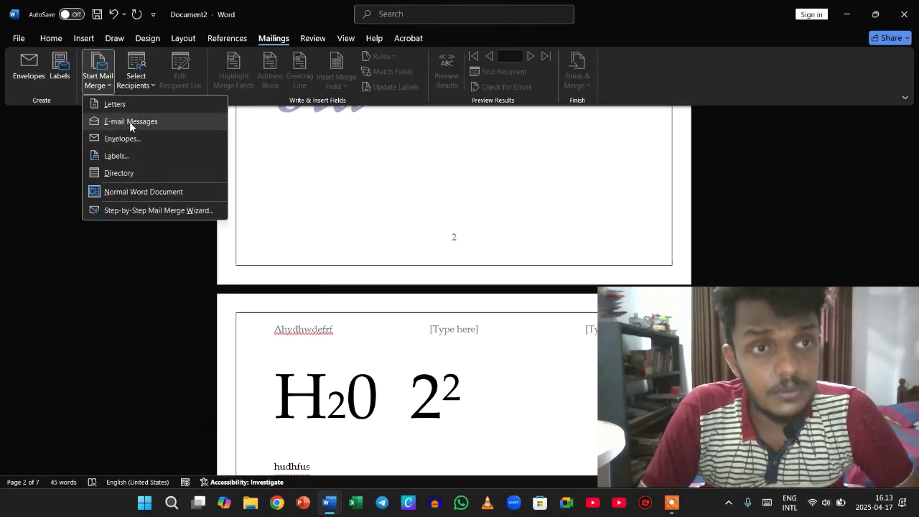
click(119, 105)
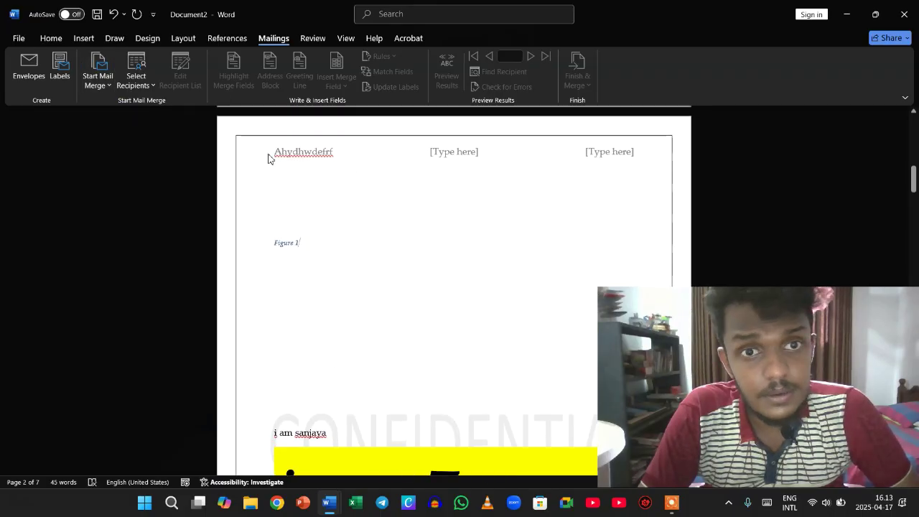
click(112, 88)
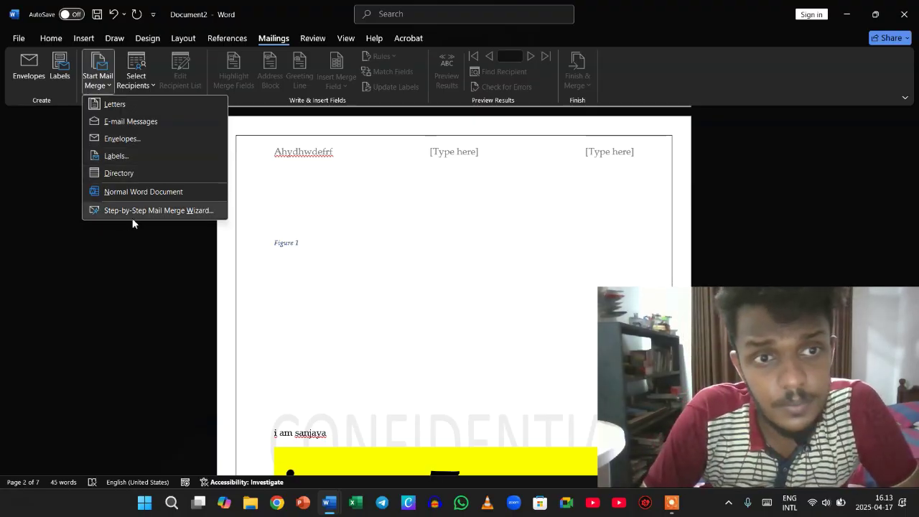
click(190, 210)
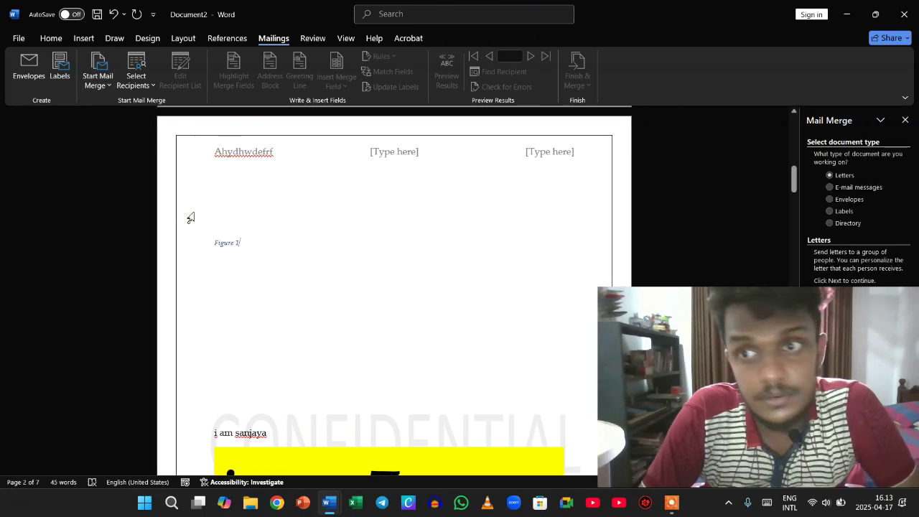
scroll(681, 205, down, 2)
drag(705, 320, 498, 294)
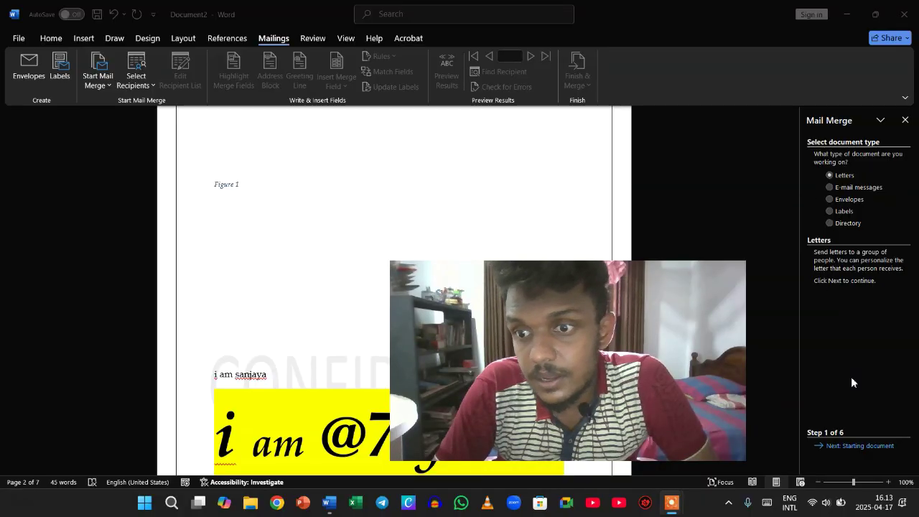
Step: Advance the wizard to the recipients stage using Letters and the current document, and look through the data sources for an existing list
click(837, 445)
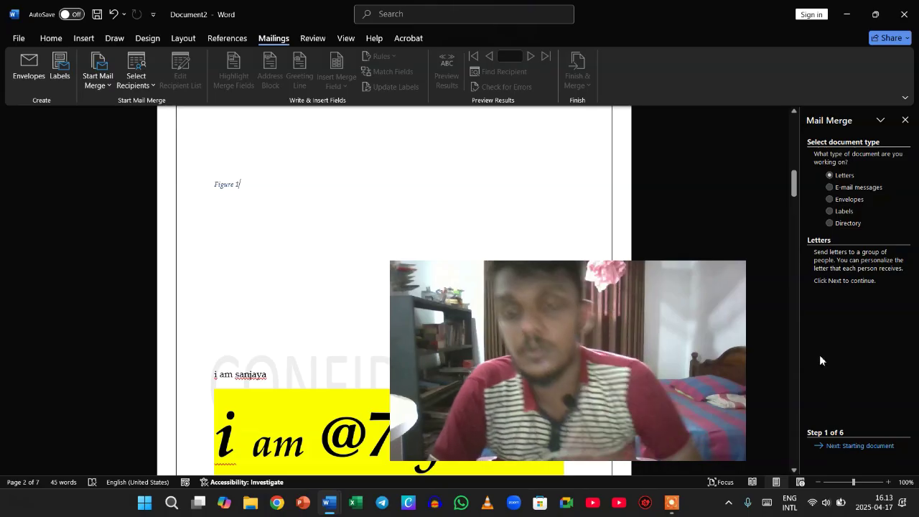
click(842, 446)
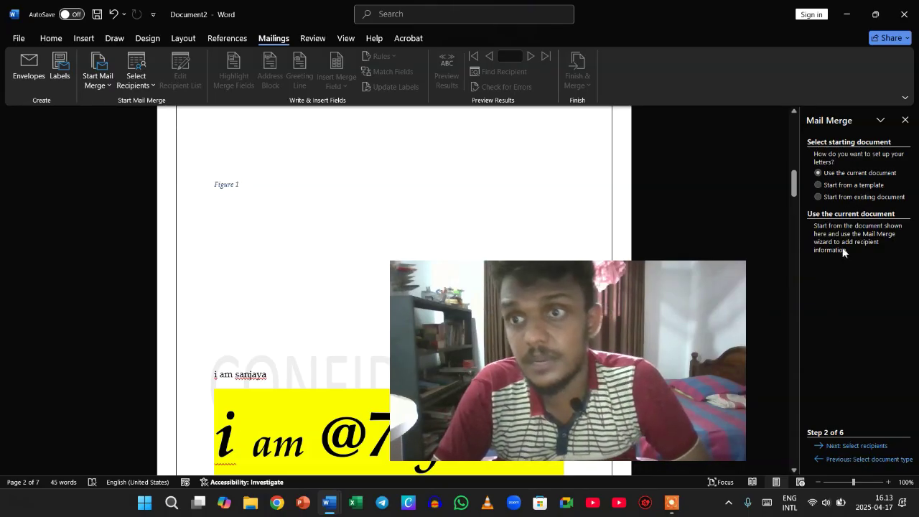
click(846, 446)
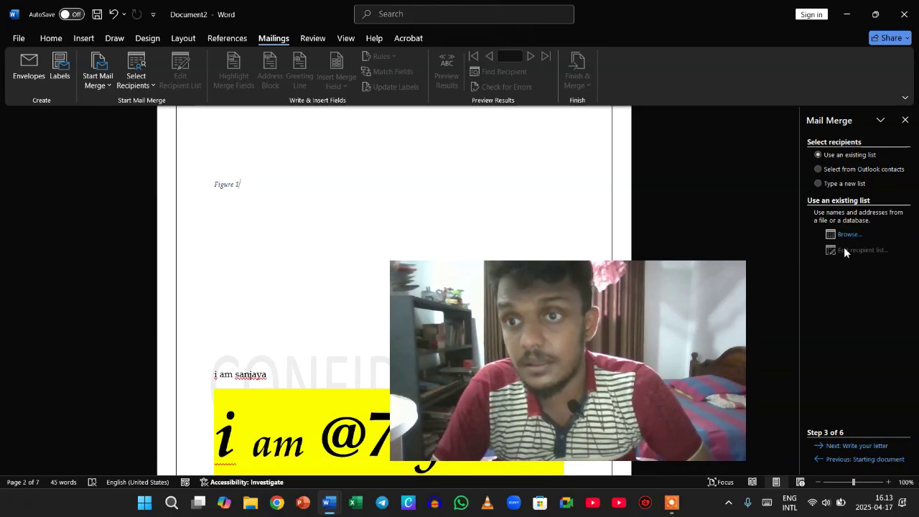
click(847, 446)
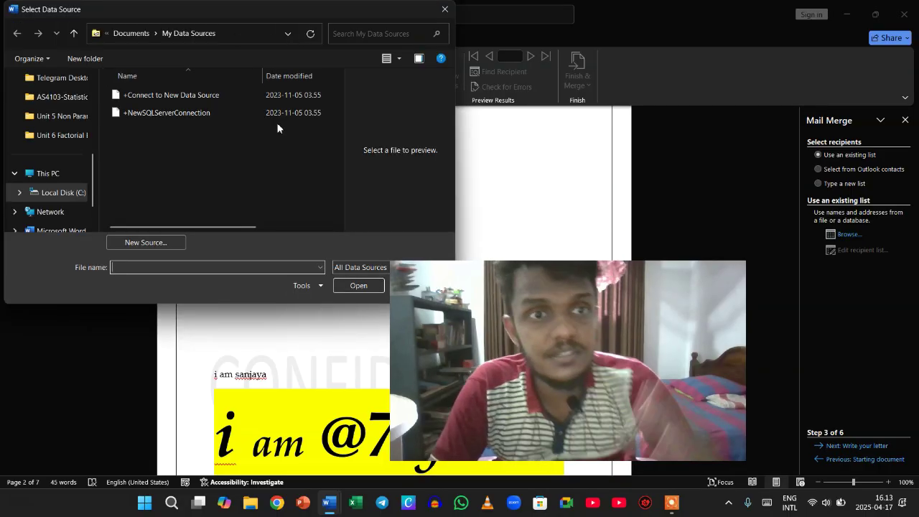
click(445, 10)
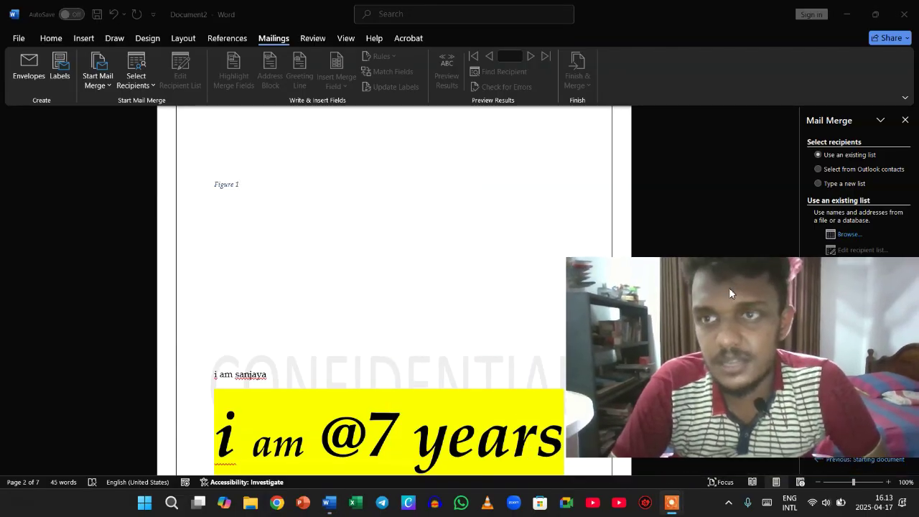
Step: Ignore all spelling errors for the word "Ahydhwdefrf" in the page 2 header
click(313, 38)
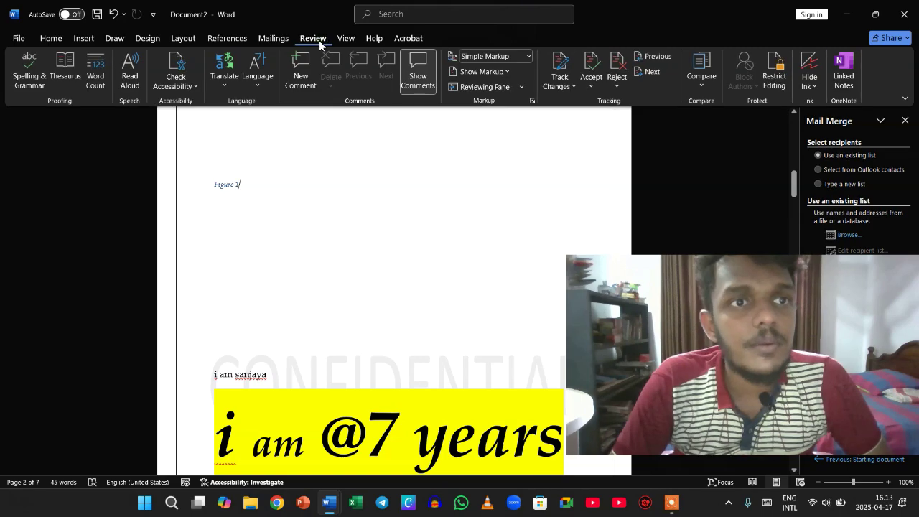
scroll(255, 224, up, 5)
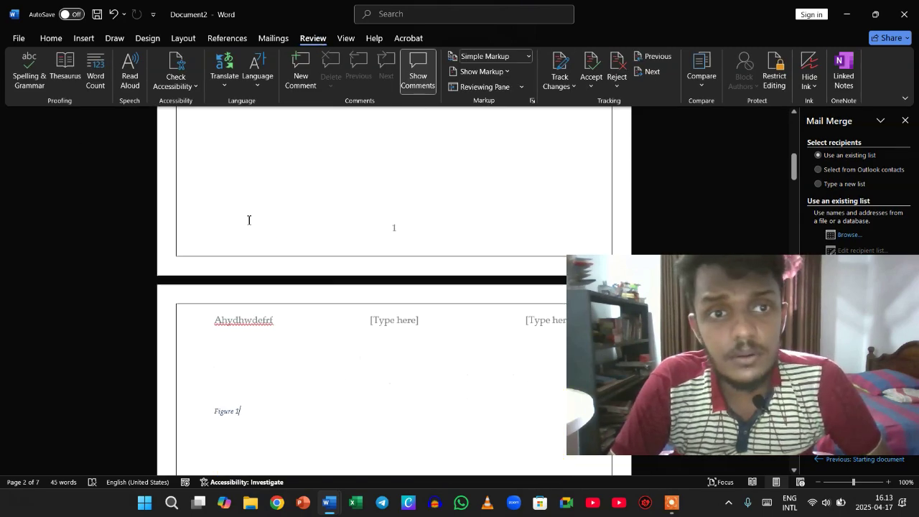
scroll(247, 224, down, 3)
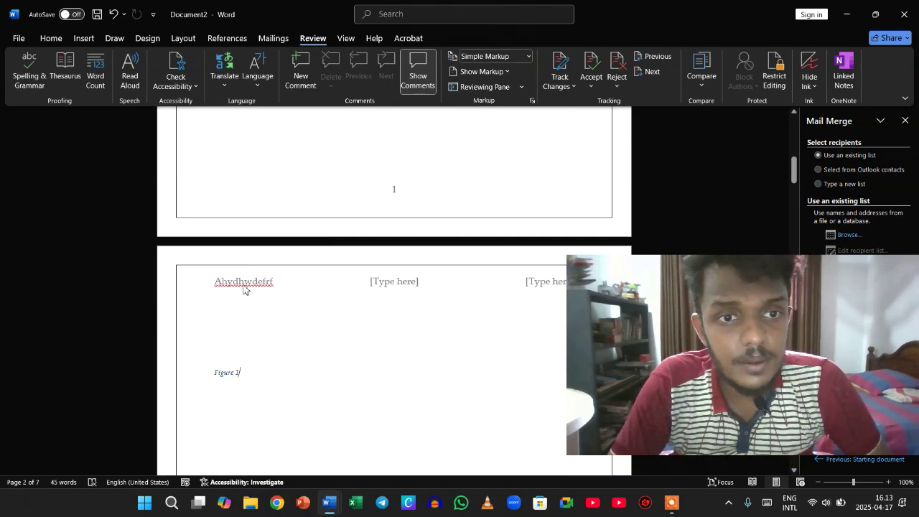
double_click(245, 280)
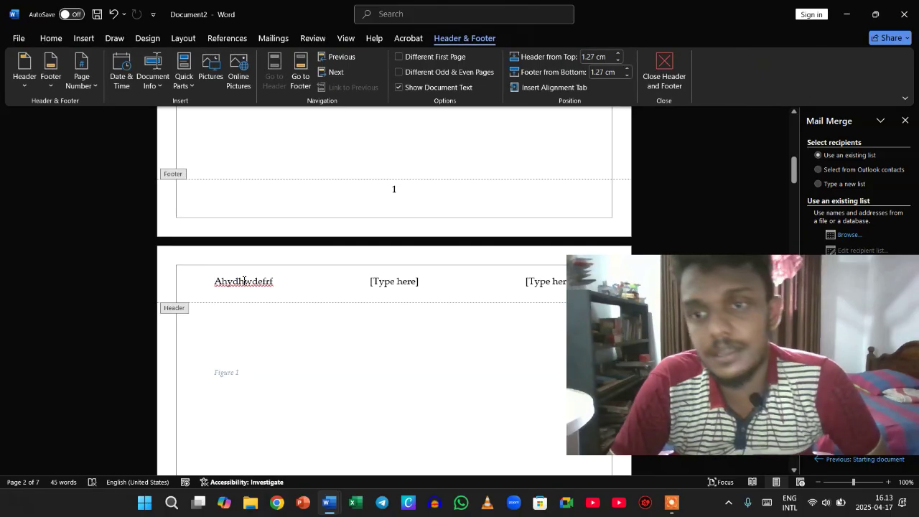
right_click(245, 282)
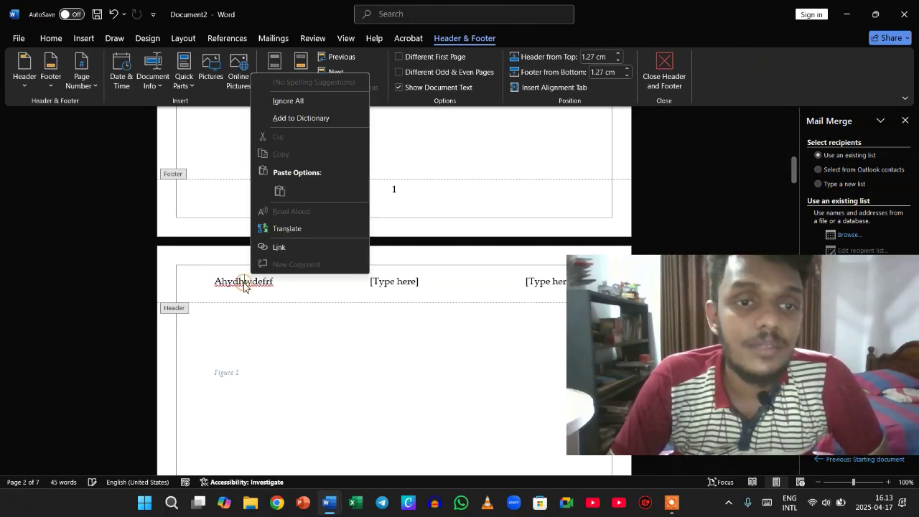
click(286, 102)
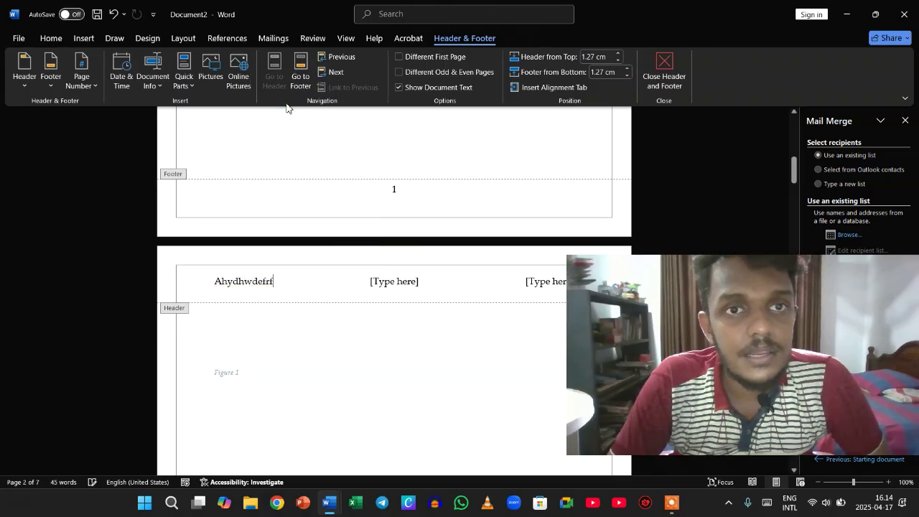
Step: Leave the header and enter the misspelled word "Liberary" below the Figure 1 caption on page 2, with an empty line above it
scroll(241, 342, down, 3)
double_click(241, 342)
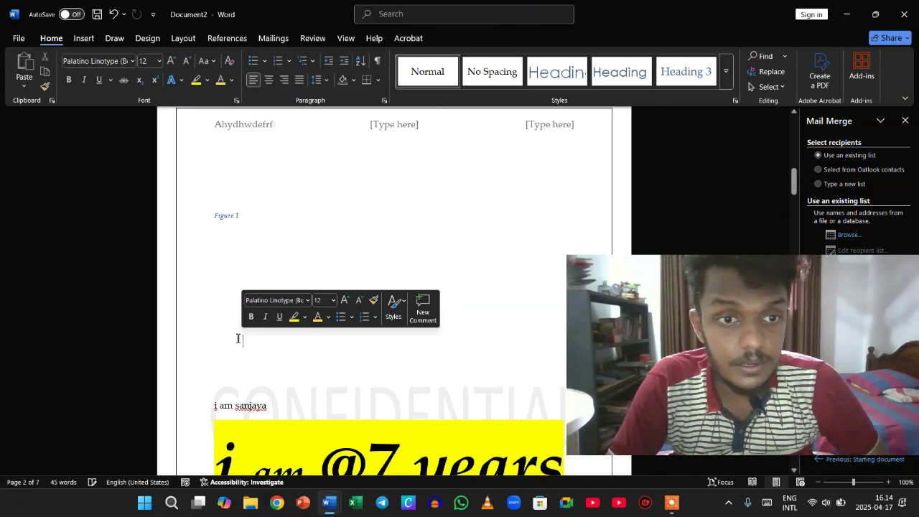
double_click(217, 323)
click(217, 328)
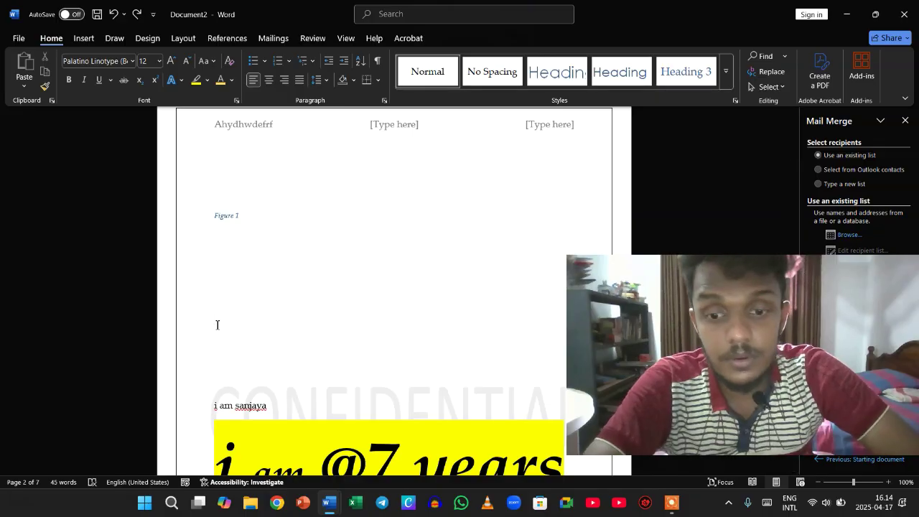
text(Liberary)
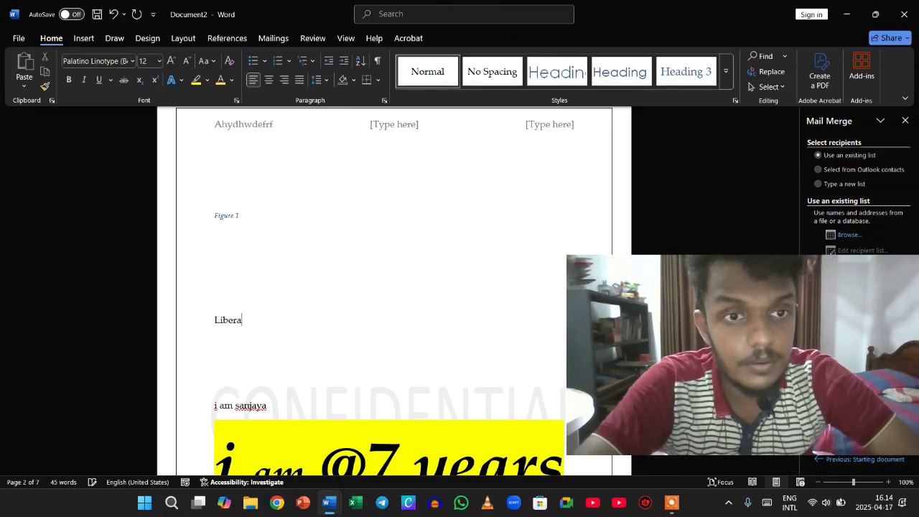
key(Home)
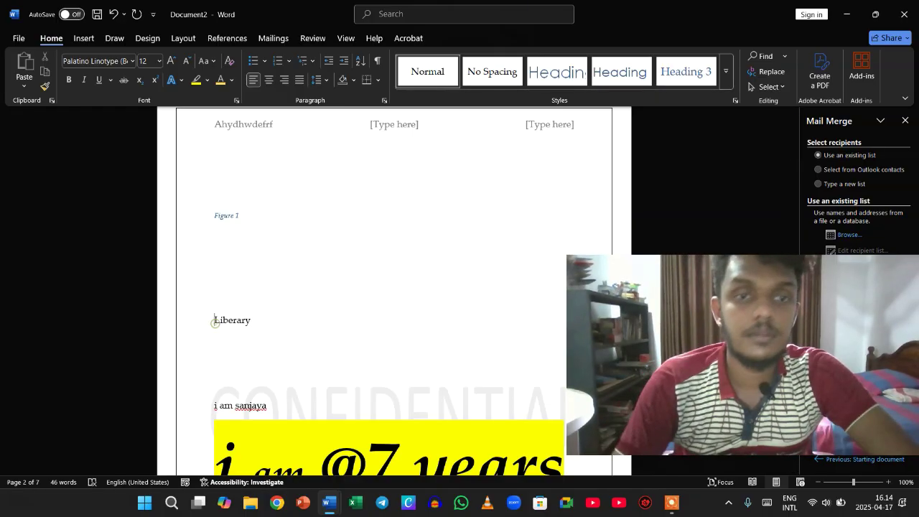
key(Return)
click(291, 380)
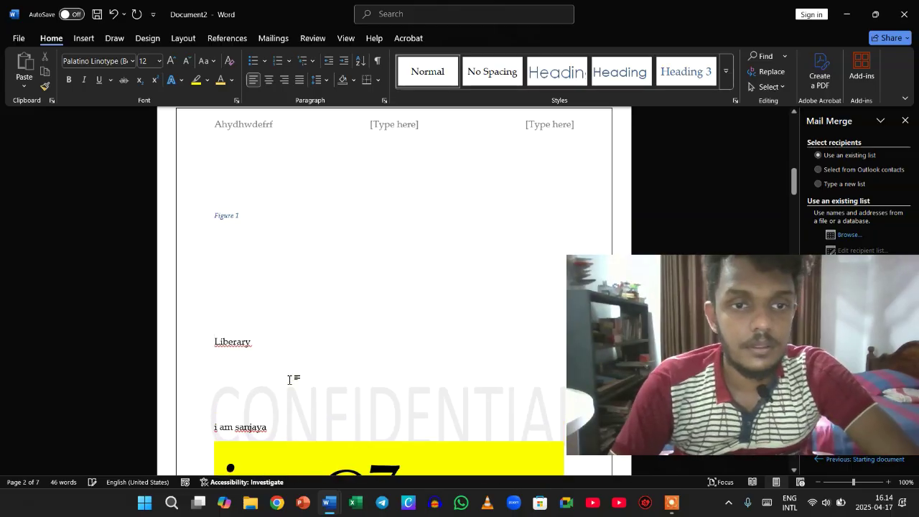
Step: Correct the misspelled word "Liberary" to the spelling suggestion "Library"
scroll(289, 378, down, 3)
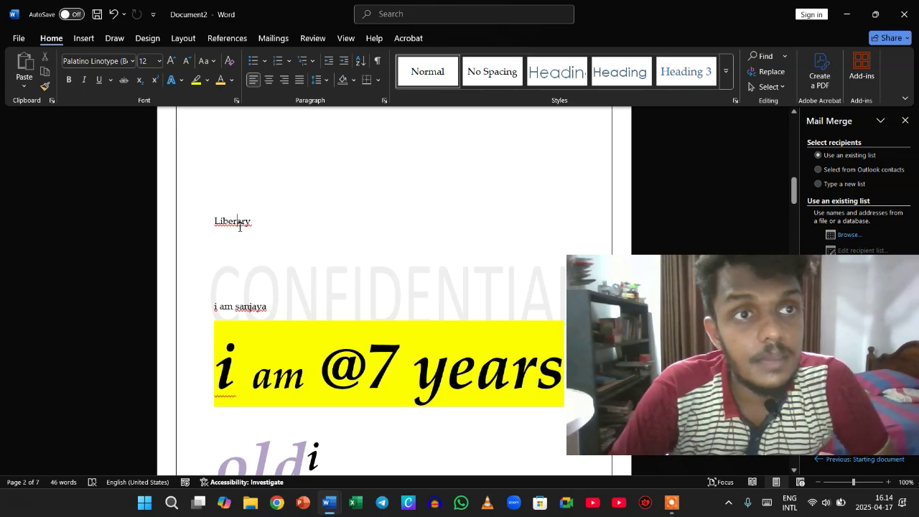
right_click(240, 224)
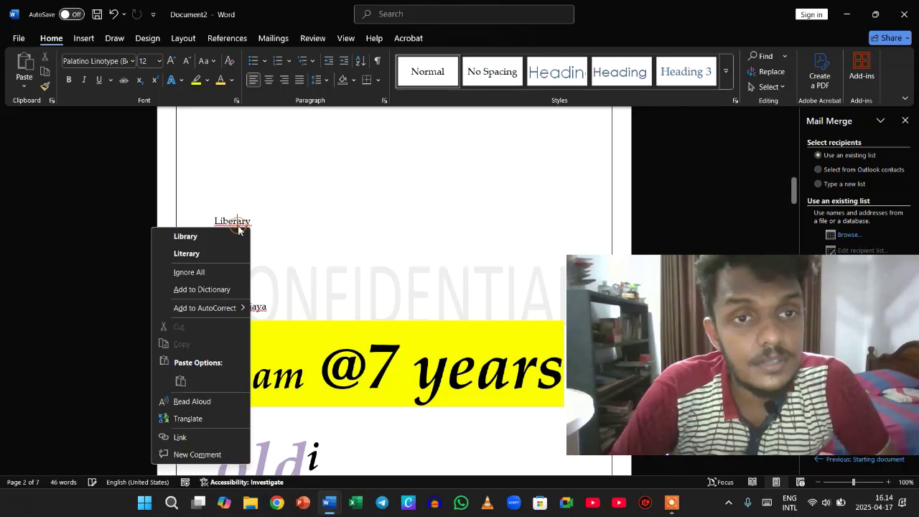
click(186, 237)
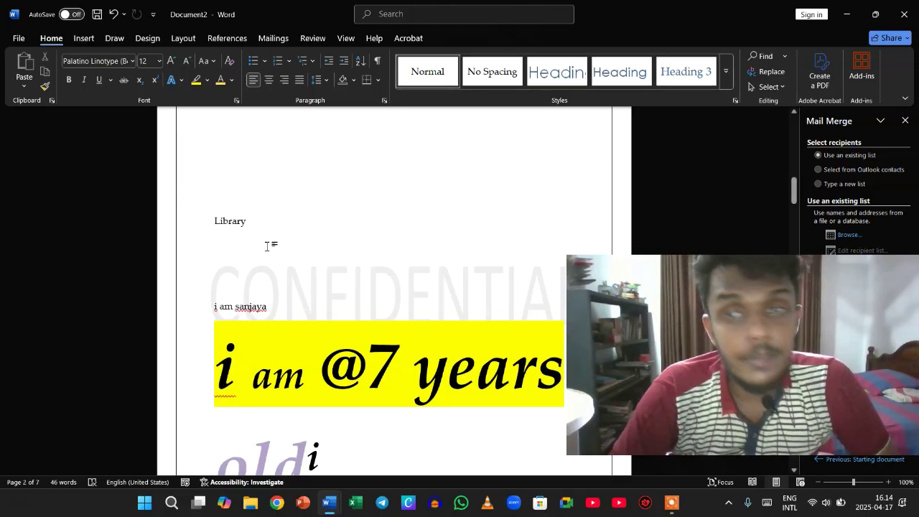
Step: Below "Library", enter a line reading "I are" followed by the person's name, and start a new paragraph after it
text(i a)
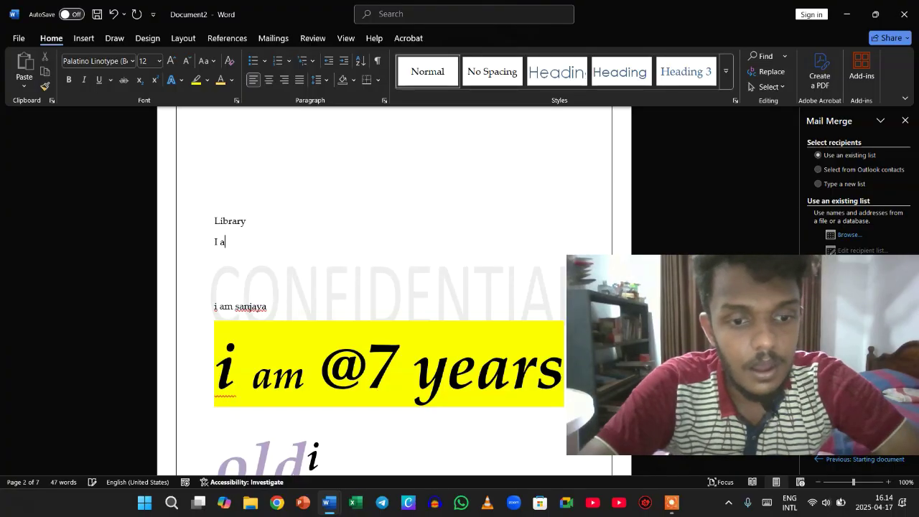
text(re sanjaya)
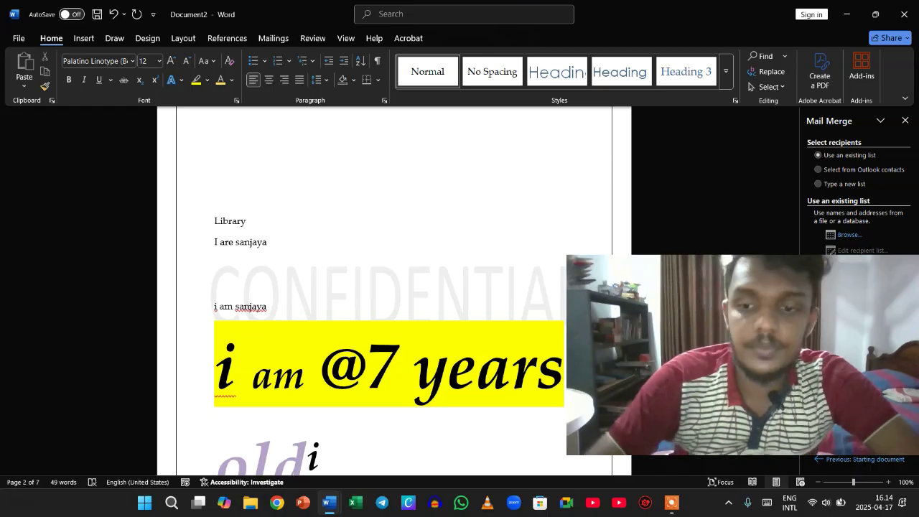
key(Return)
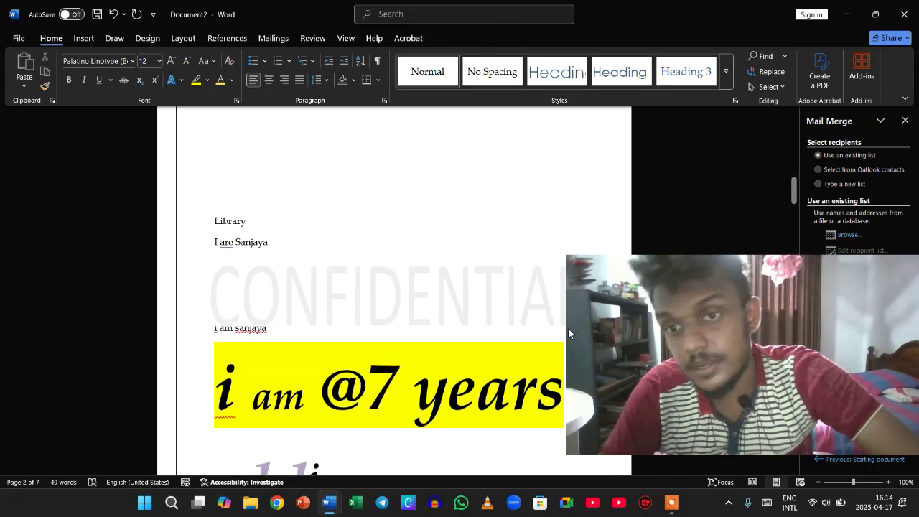
Step: Replace "are" with the grammar suggestion "am" in the line below "Library"
right_click(227, 250)
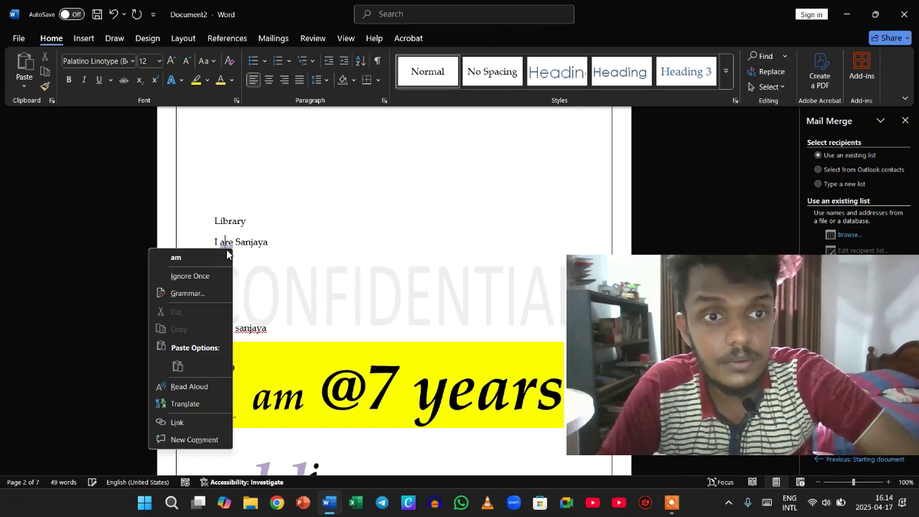
click(212, 256)
click(283, 242)
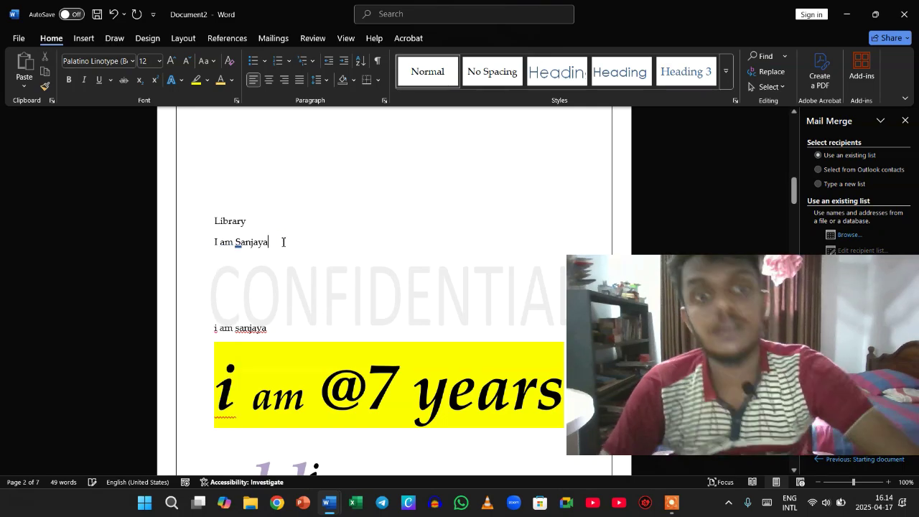
Step: Close the Mail Merge wizard and view the document's word count statistics from the review tools
click(311, 39)
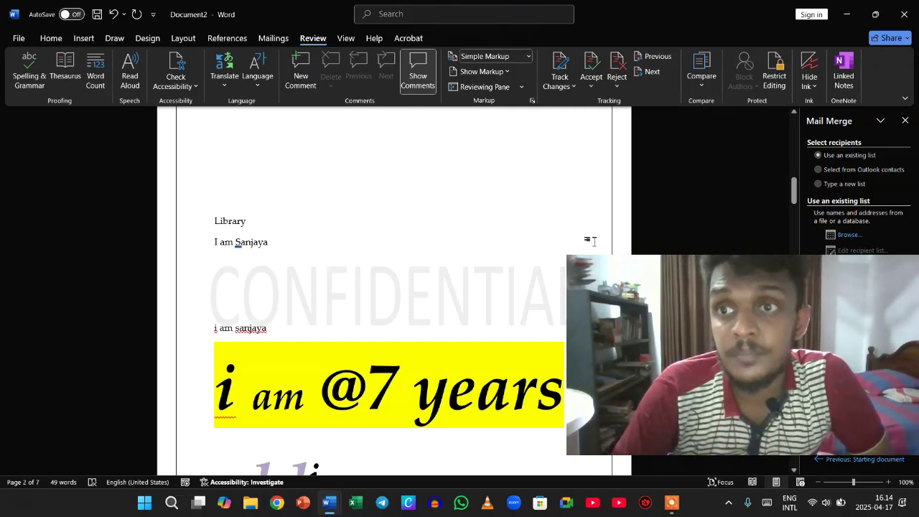
click(905, 120)
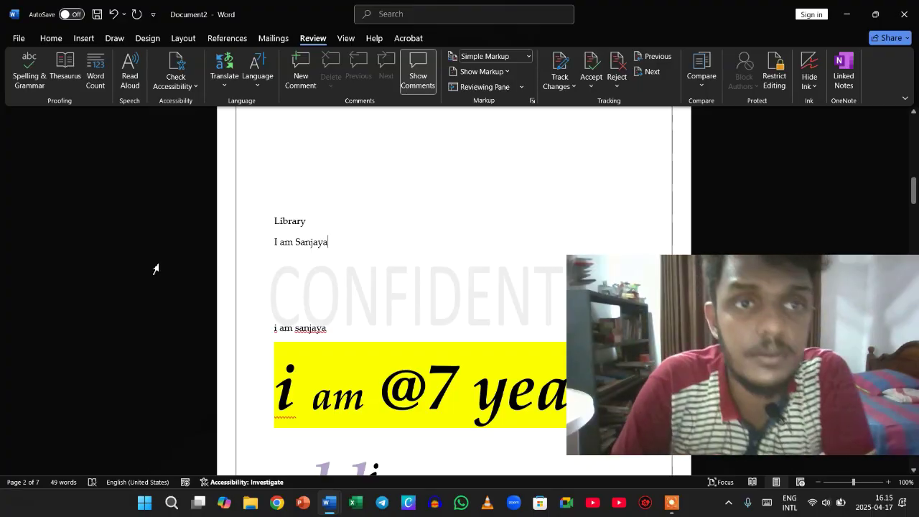
click(97, 77)
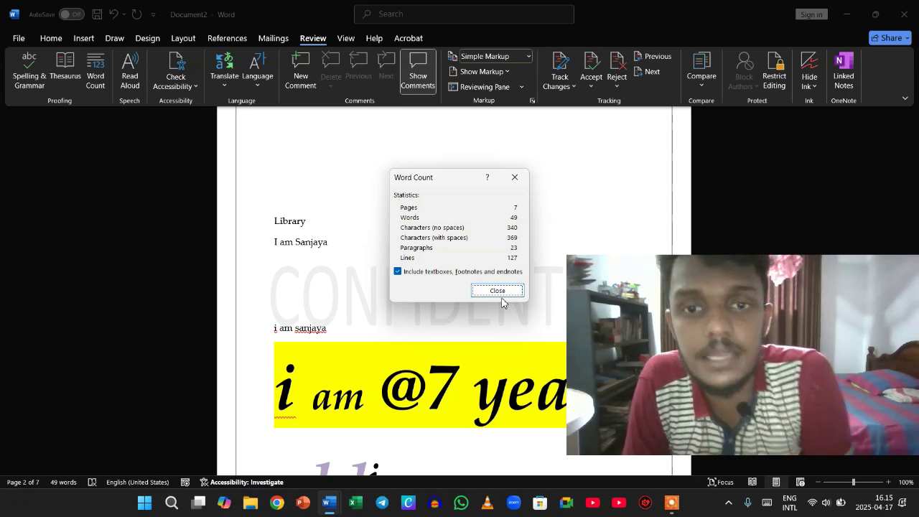
click(500, 295)
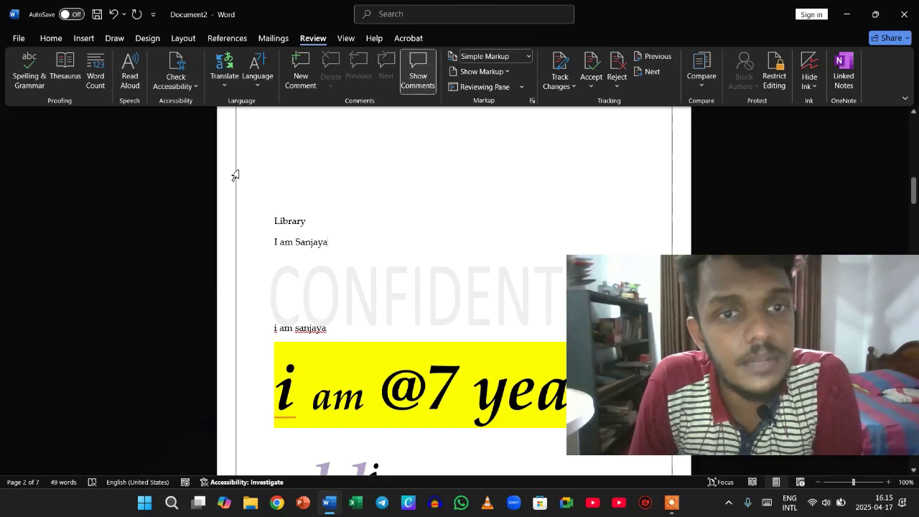
Step: Have the line below "Library" read aloud, and clear its selection
triple_click(313, 246)
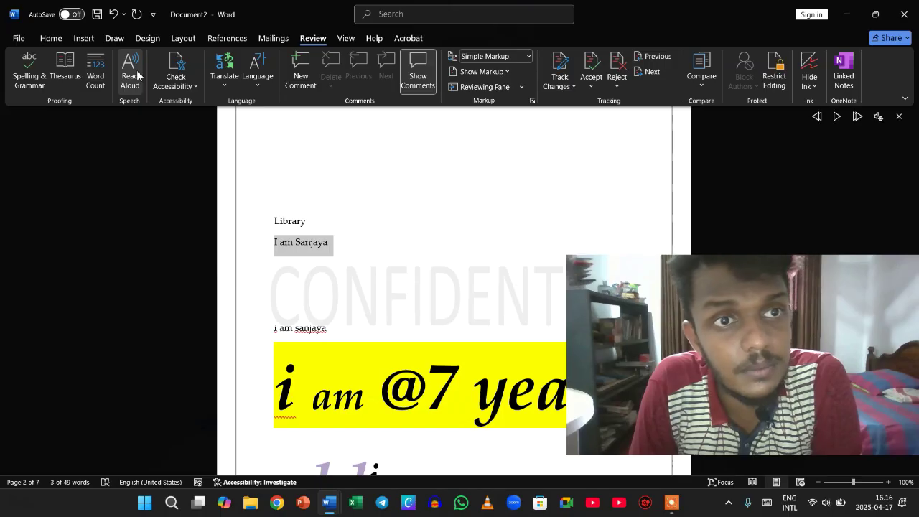
click(189, 309)
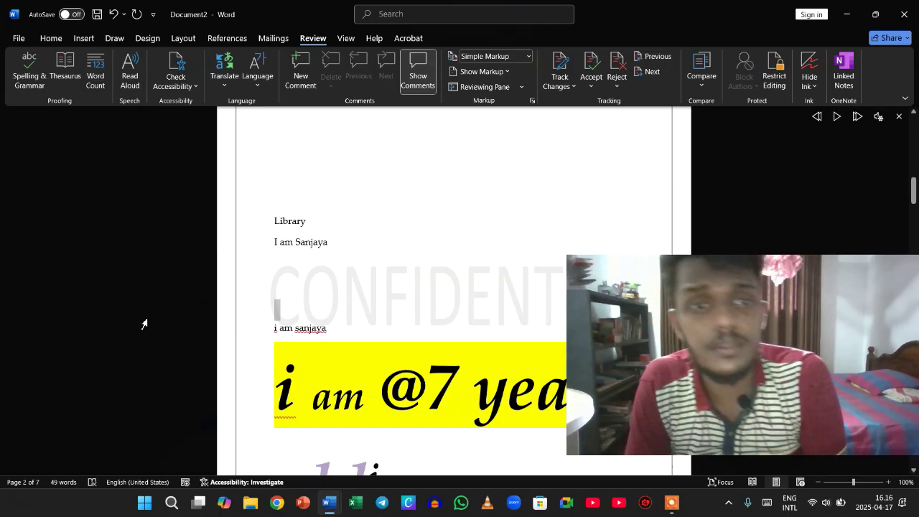
scroll(144, 321, down, 3)
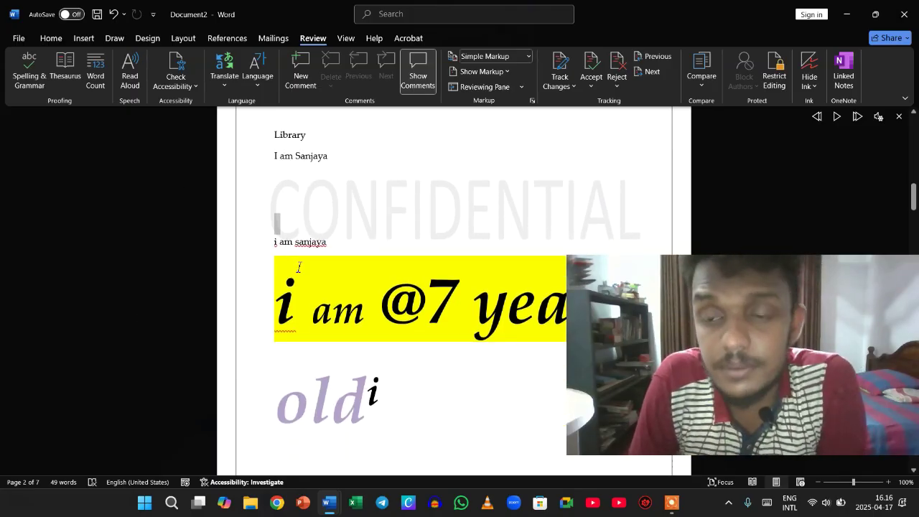
Step: View the translation options and the proofing language options without choosing any of them
click(232, 70)
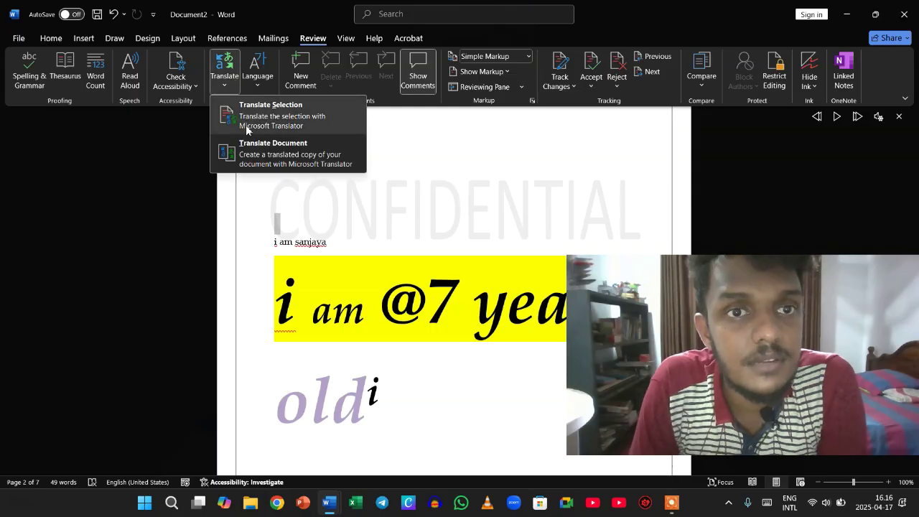
click(232, 242)
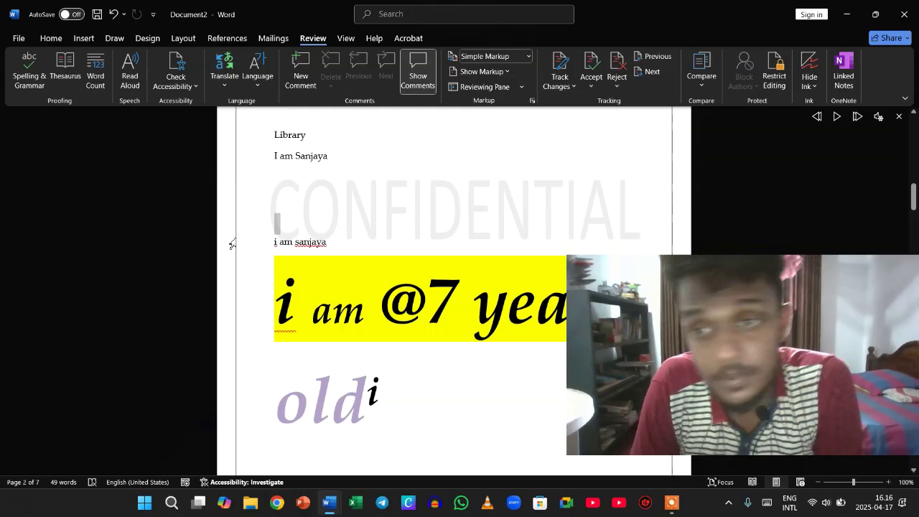
scroll(232, 242, up, 3)
click(265, 75)
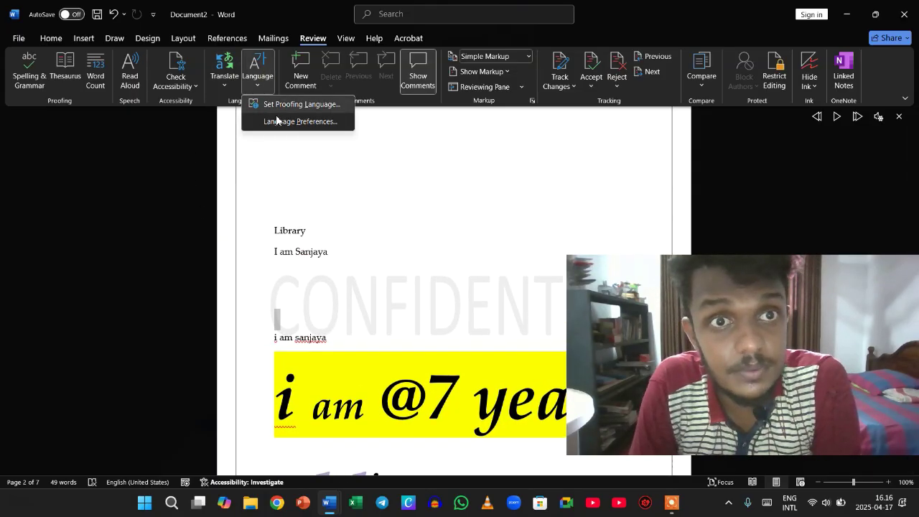
click(311, 153)
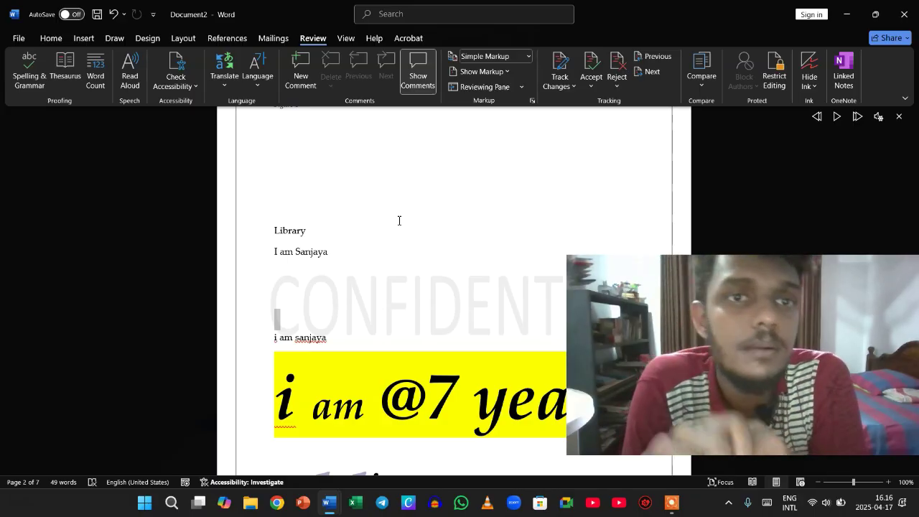
Step: Start a new comment at the blank paragraph and replace the name after "I am" below "Library" with "v cxvcvd"
click(300, 80)
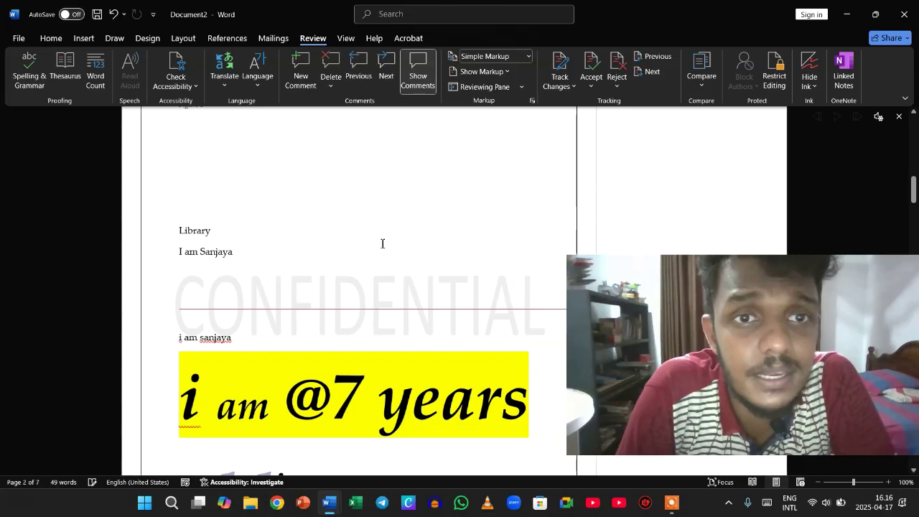
double_click(221, 253)
text(v cxvcvd)
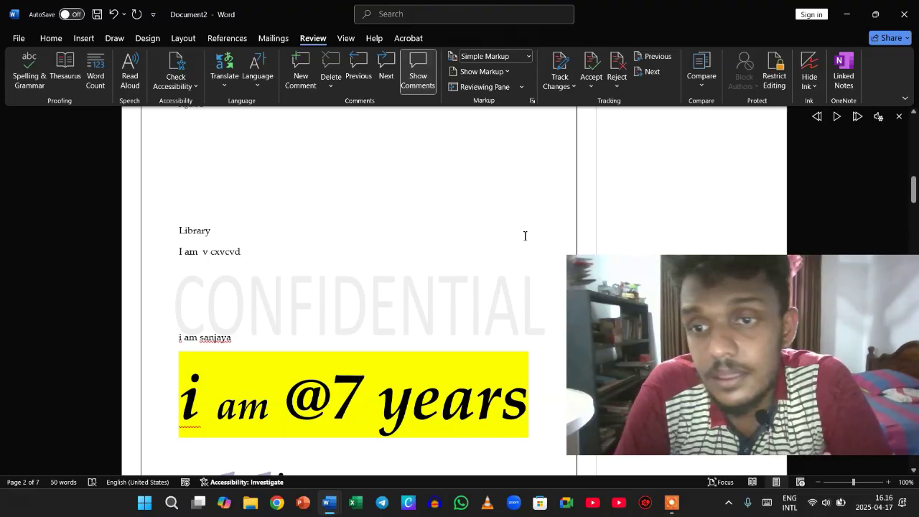
Step: Hide the document's comments, and view the Restrict Editing options before closing them
click(418, 75)
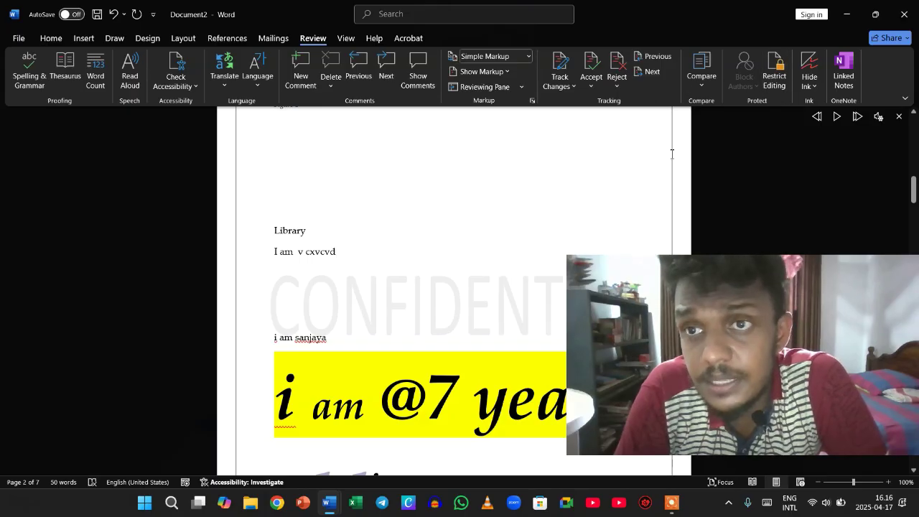
scroll(672, 154, down, 8)
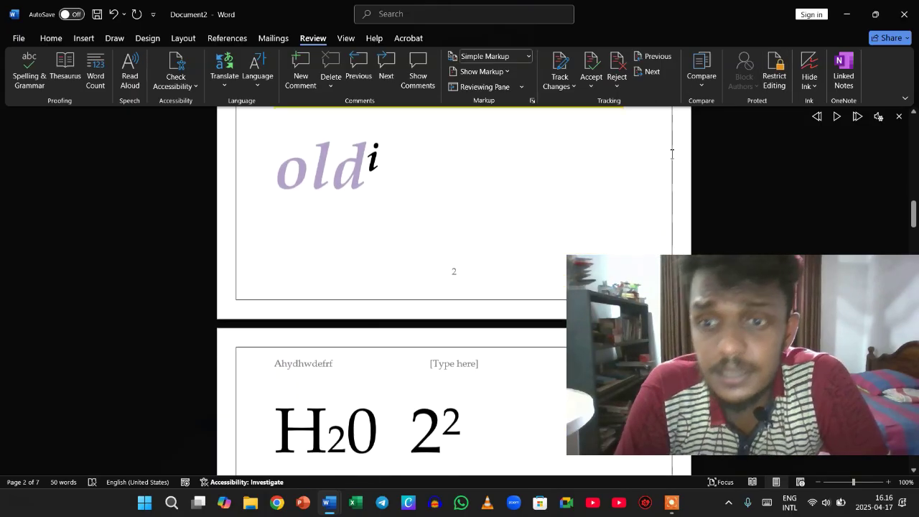
click(770, 78)
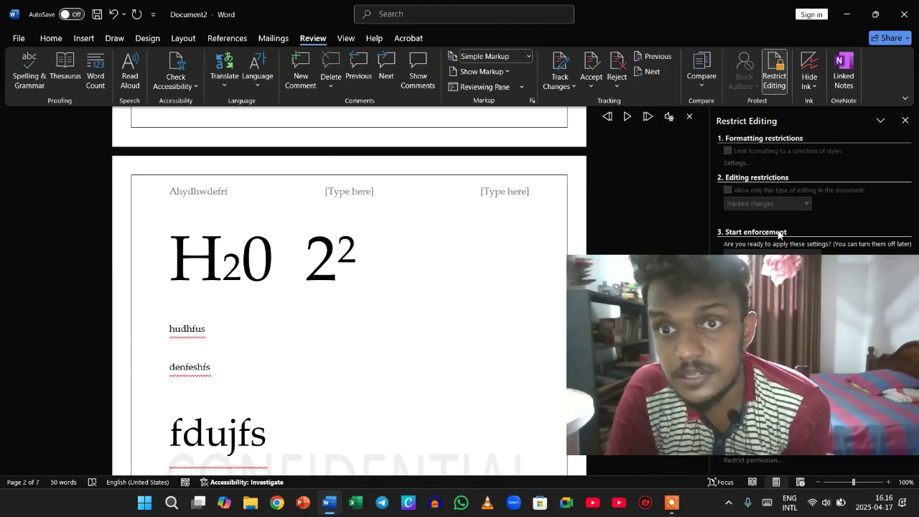
click(905, 120)
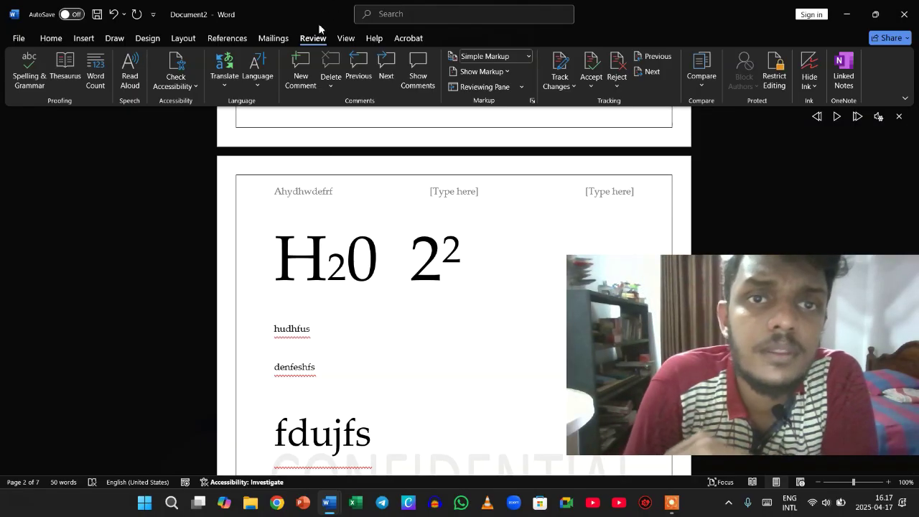
Step: View the document in Read Mode through to its last screen and return to Print Layout
click(344, 38)
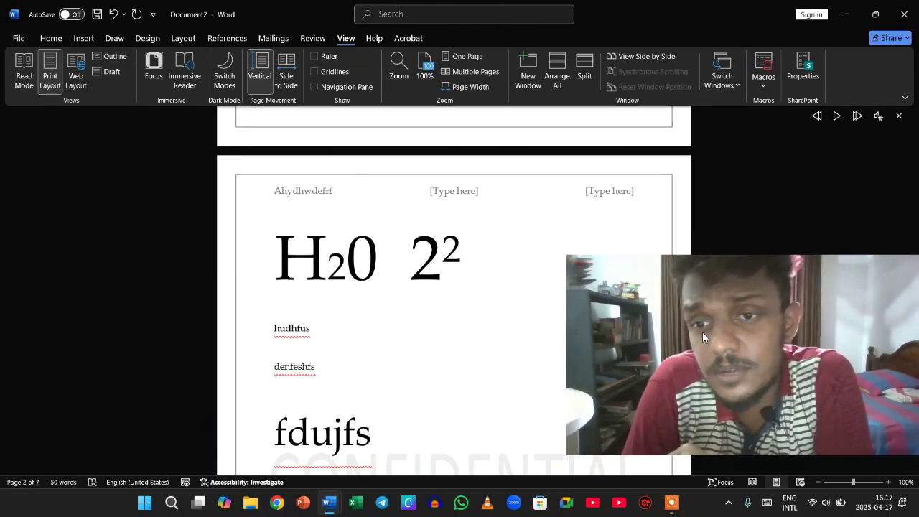
drag(702, 331, 649, 256)
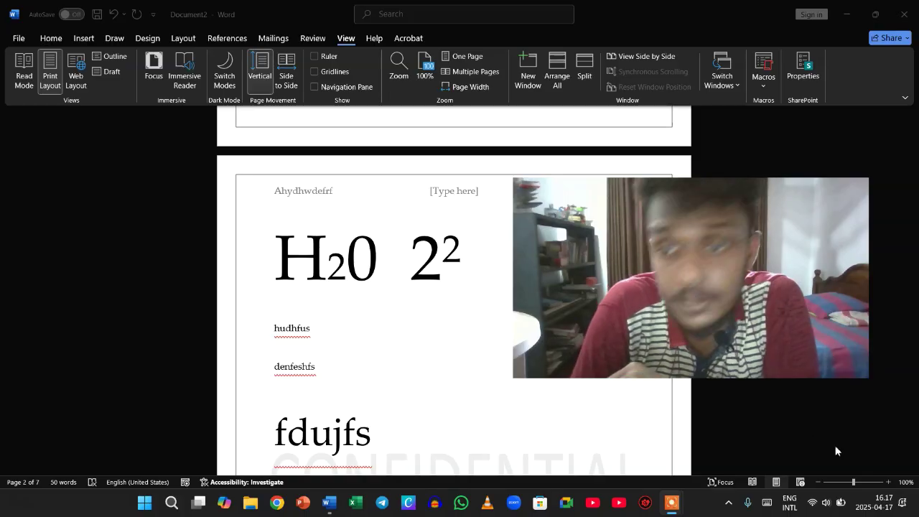
click(754, 486)
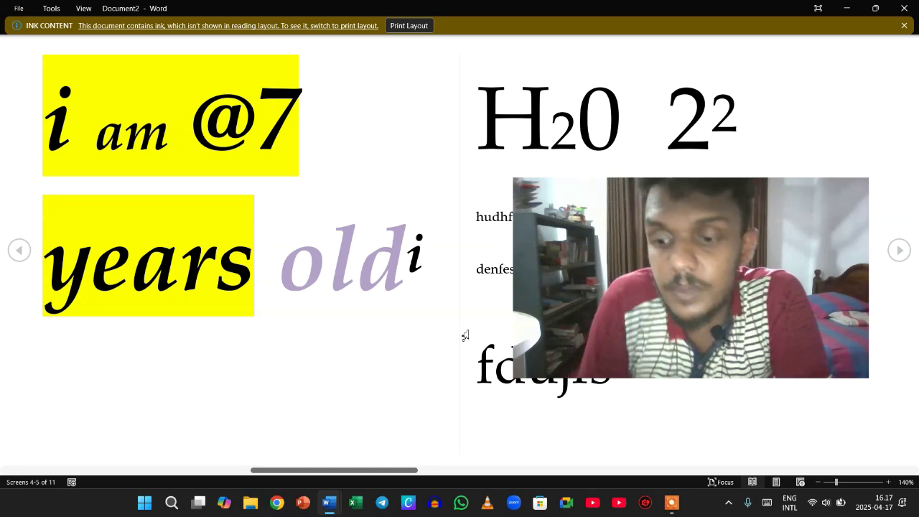
scroll(466, 336, down, 4)
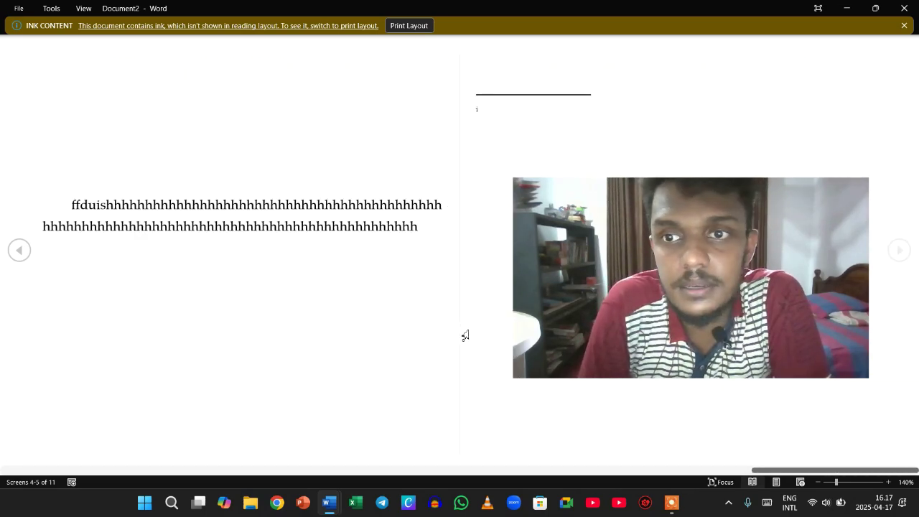
click(777, 483)
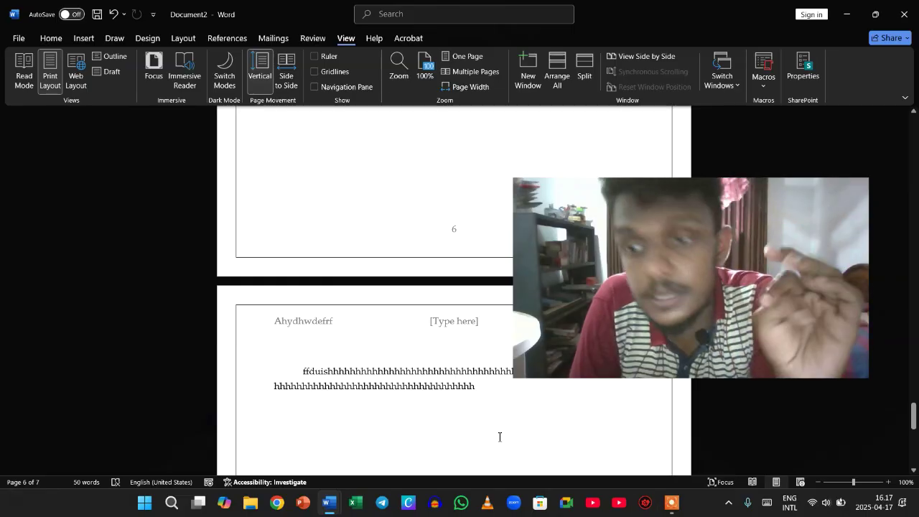
Step: View the document in Web Layout, trying a very small zoom before restoring it to 100%
click(800, 484)
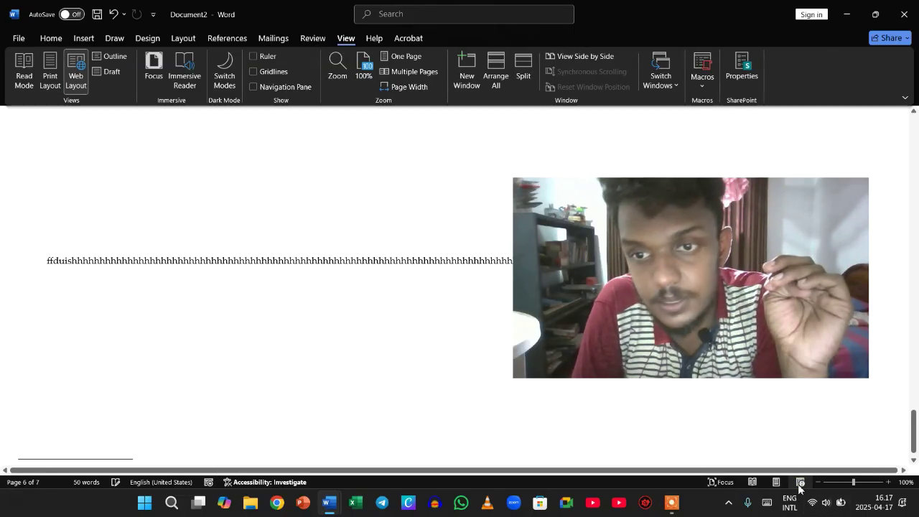
scroll(360, 331, up, 10)
scroll(360, 331, up, 3)
scroll(360, 331, down, 5)
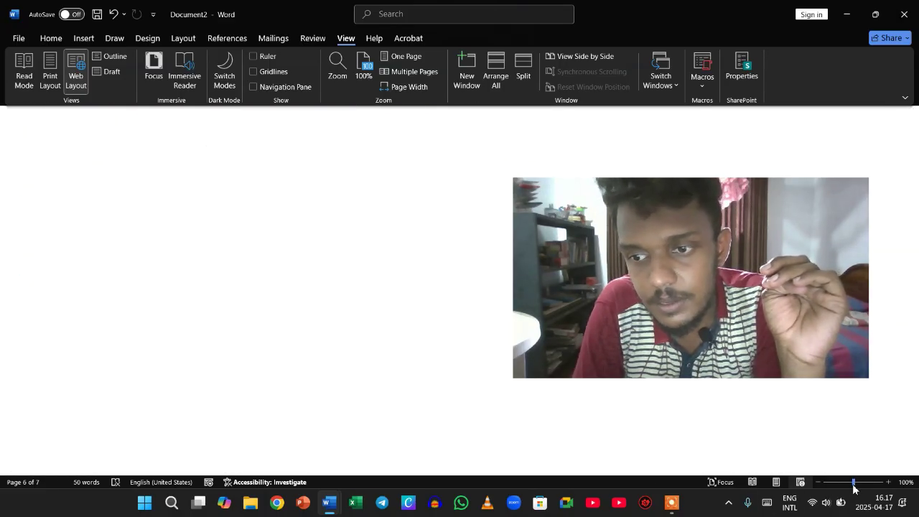
mouse_move(854, 483)
mouse_down()
mouse_move(883, 482)
mouse_move(854, 483)
mouse_up()
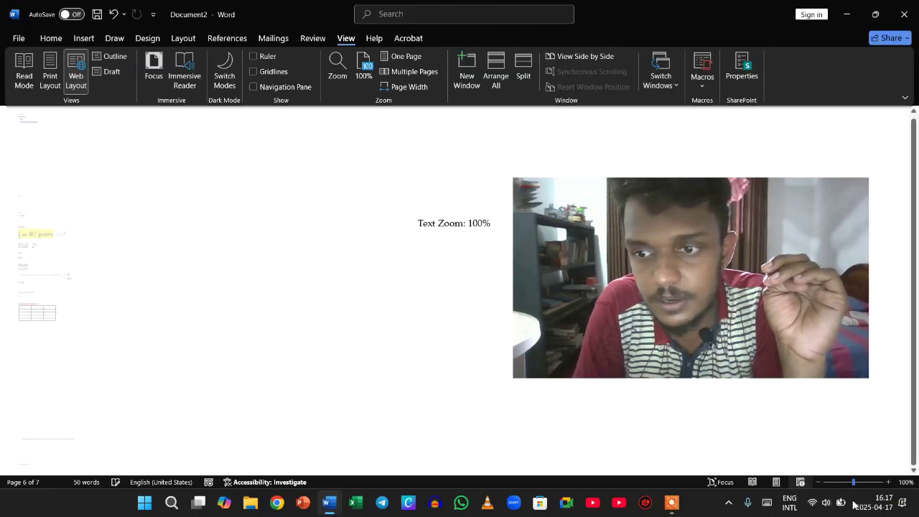
scroll(460, 287, down, 10)
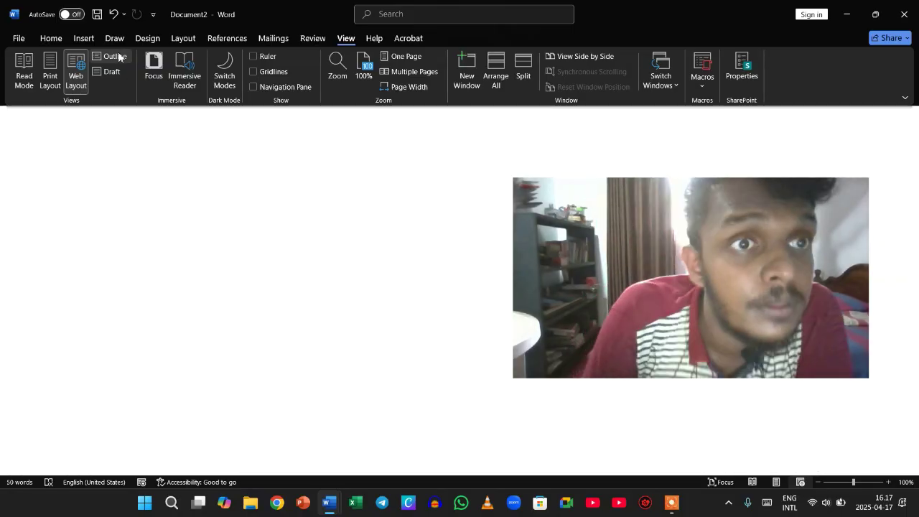
Step: Try switching the page background between dark and light modes and back
click(223, 84)
click(223, 84)
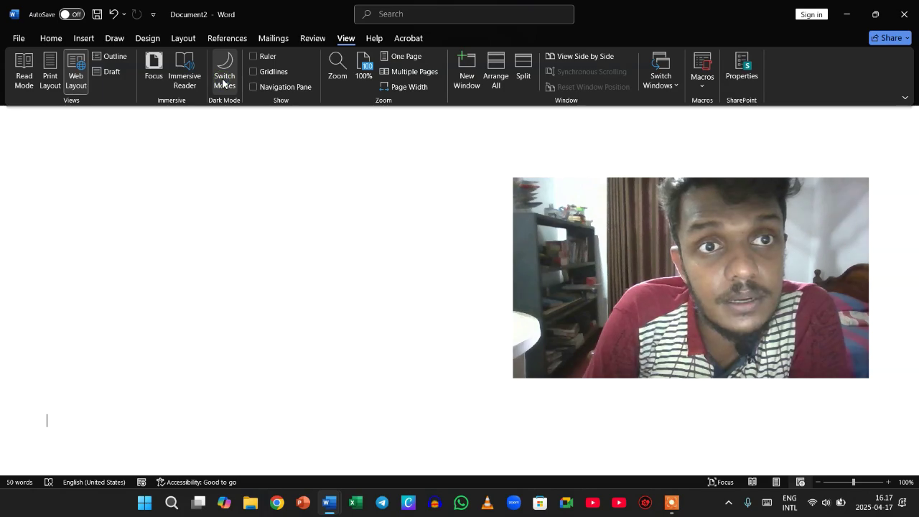
click(223, 83)
click(222, 83)
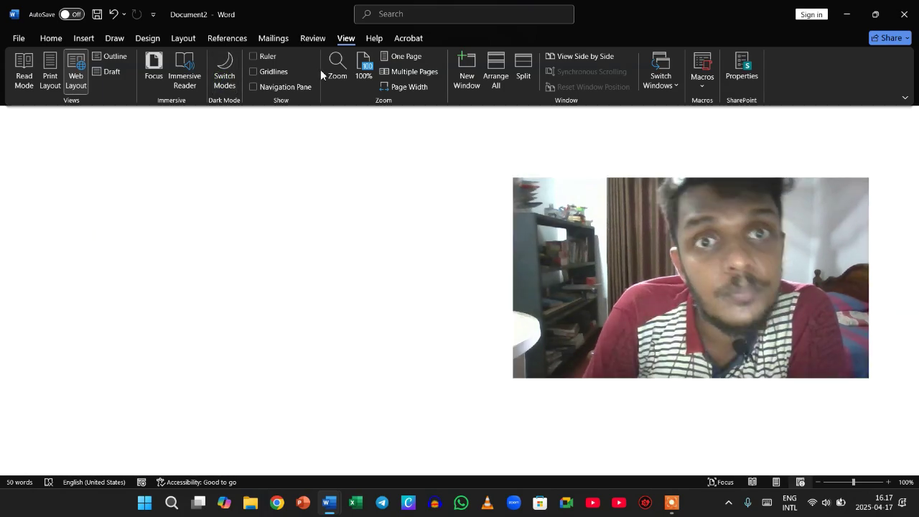
Step: Show the ruler, the gridlines and the navigation pane, and hide each of them again
click(251, 56)
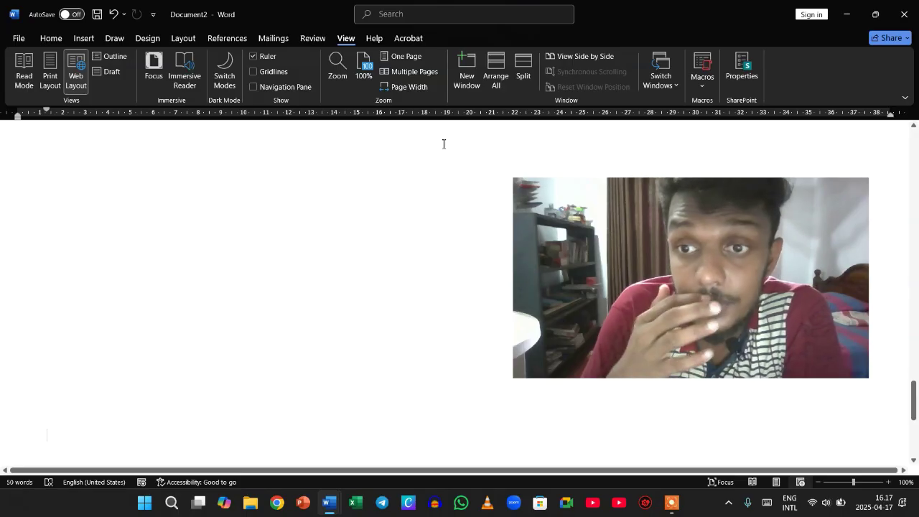
click(261, 72)
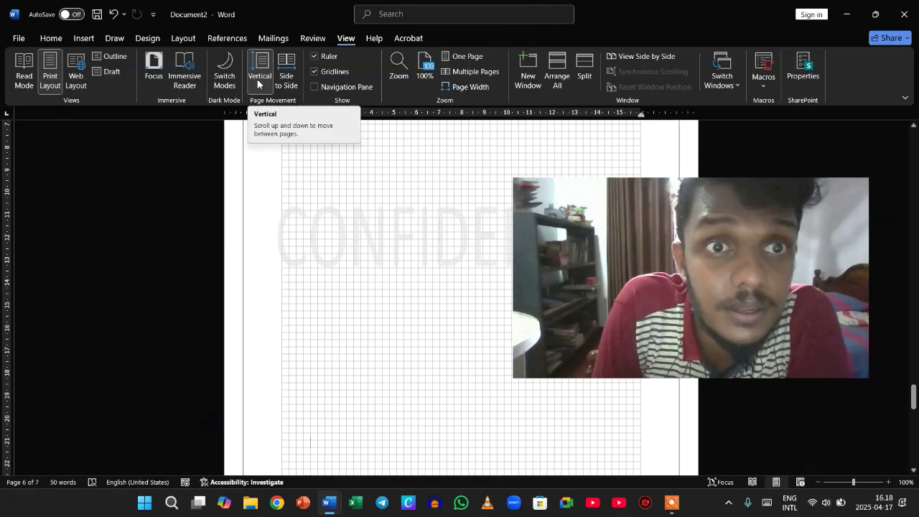
click(313, 72)
click(314, 56)
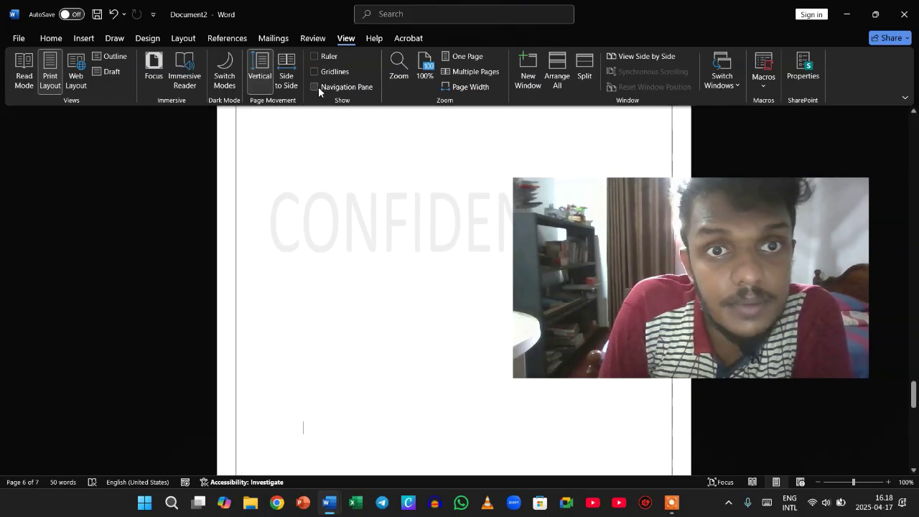
click(314, 87)
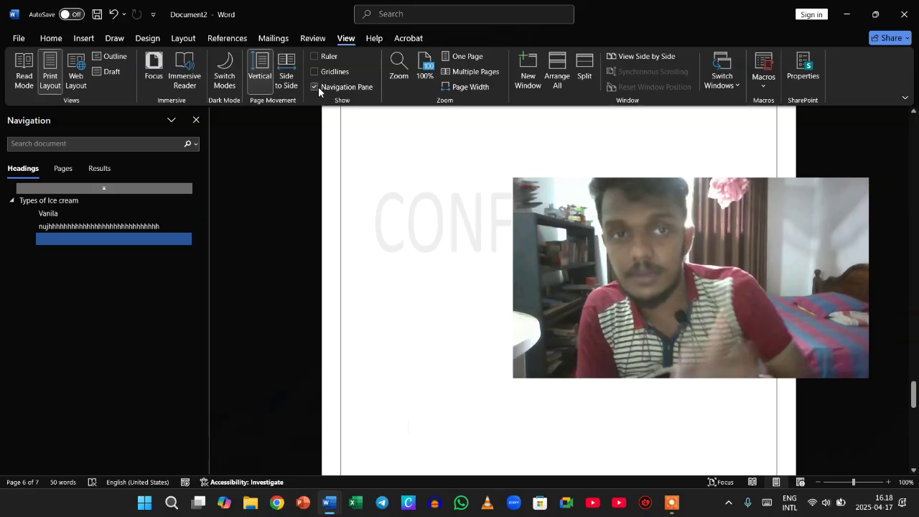
click(315, 87)
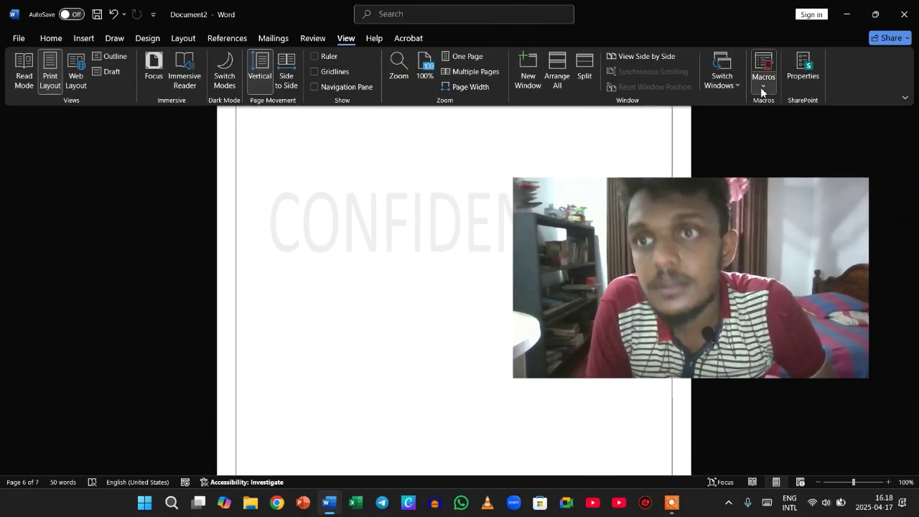
Step: View the Help tools, the Acrobat PDF creation tools and the start page with templates and recent documents
click(375, 39)
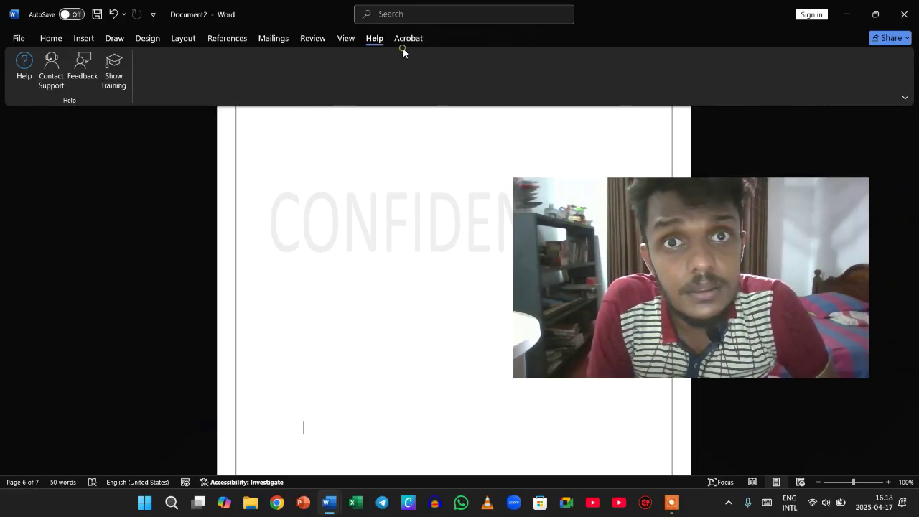
click(408, 39)
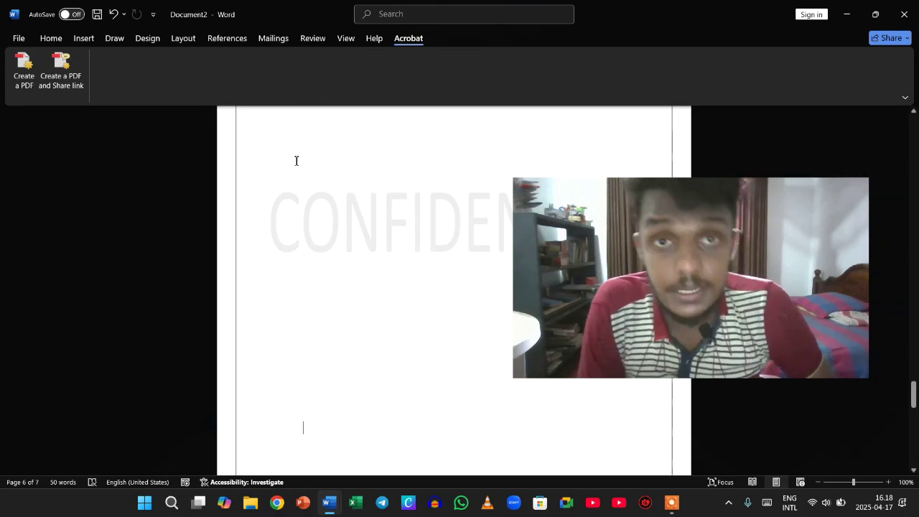
click(20, 39)
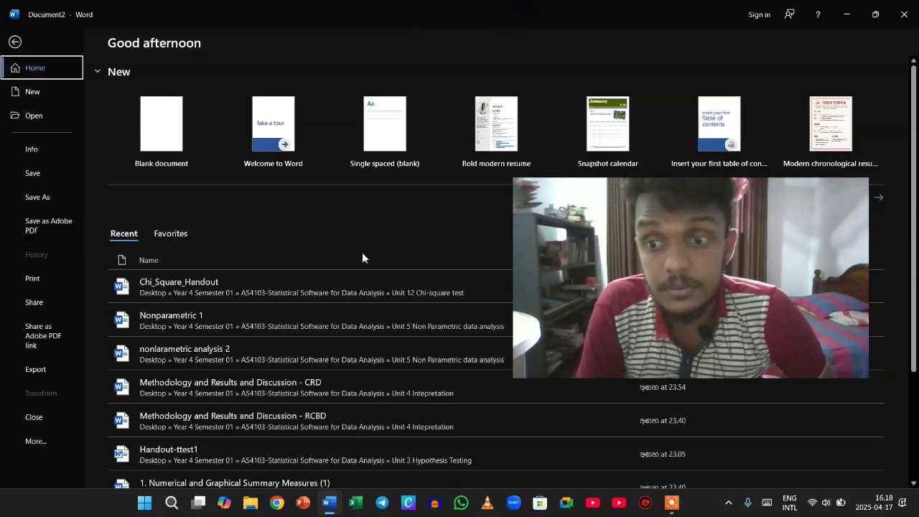
mouse_move(673, 504)
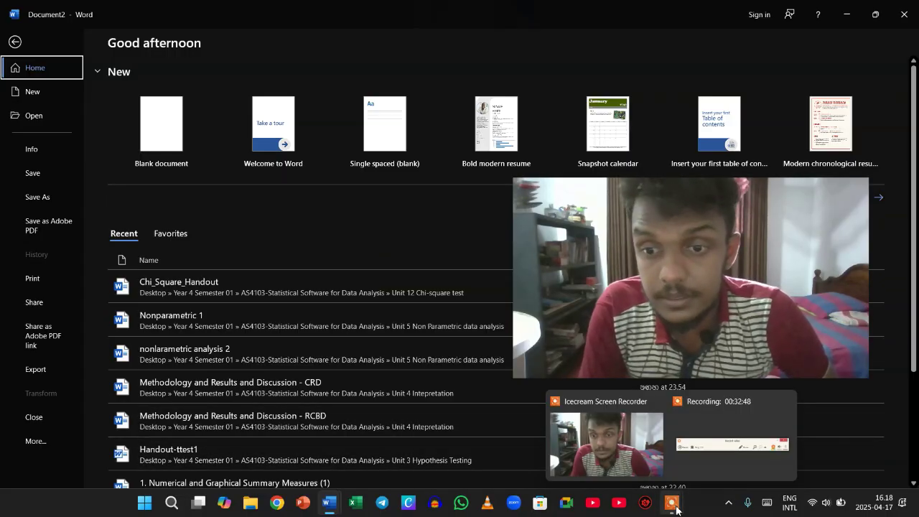